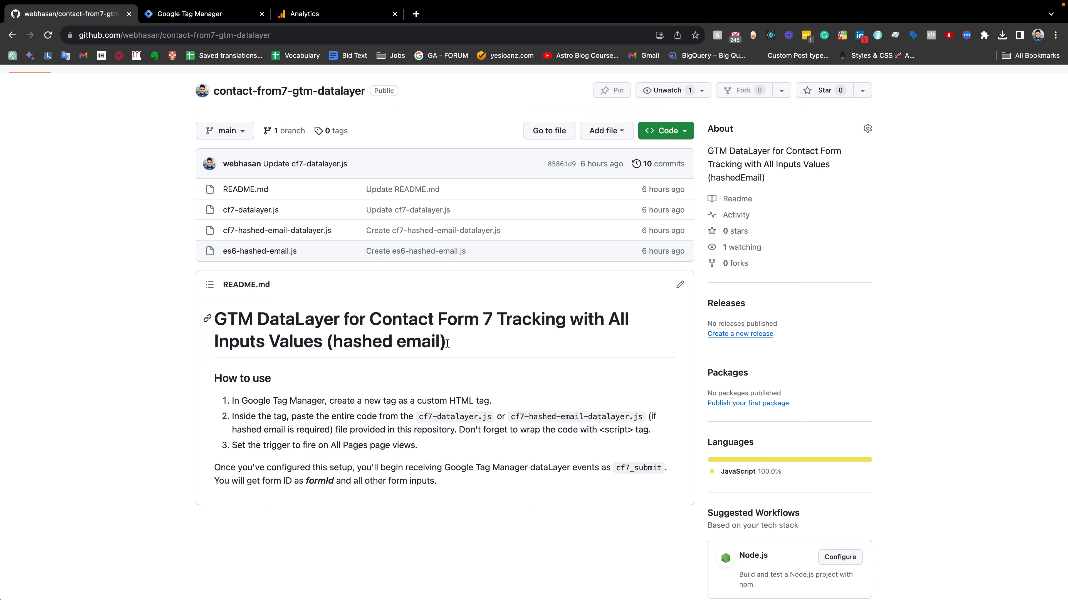
Read the title and the how-to-use instructions in the README of the contact-from7-gtm-datalayer repository
{"action": "left_click_drag", "start_coordinate": [454, 344], "coordinate": [272, 343]}
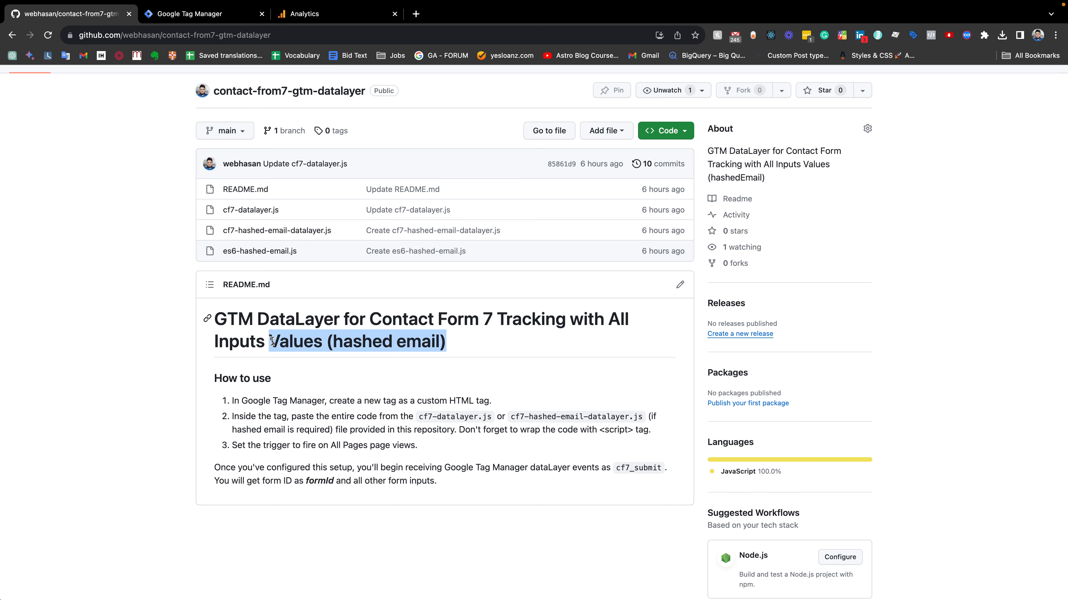
{"action": "left_click", "coordinate": [159, 353]}
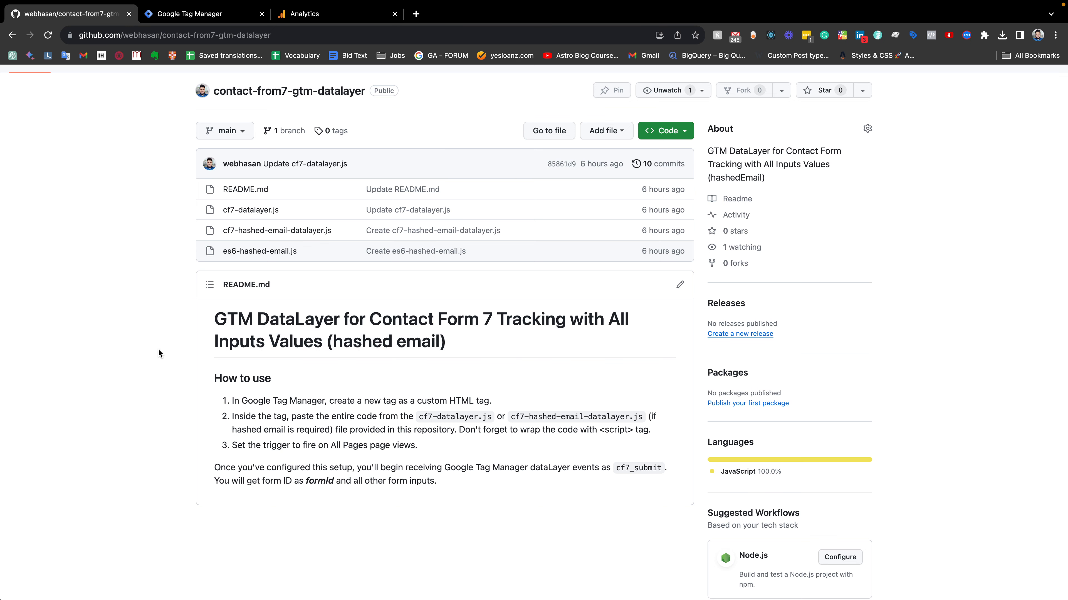
{"action": "scroll", "coordinate": [158, 353], "scroll_direction": "up", "scroll_amount": 2}
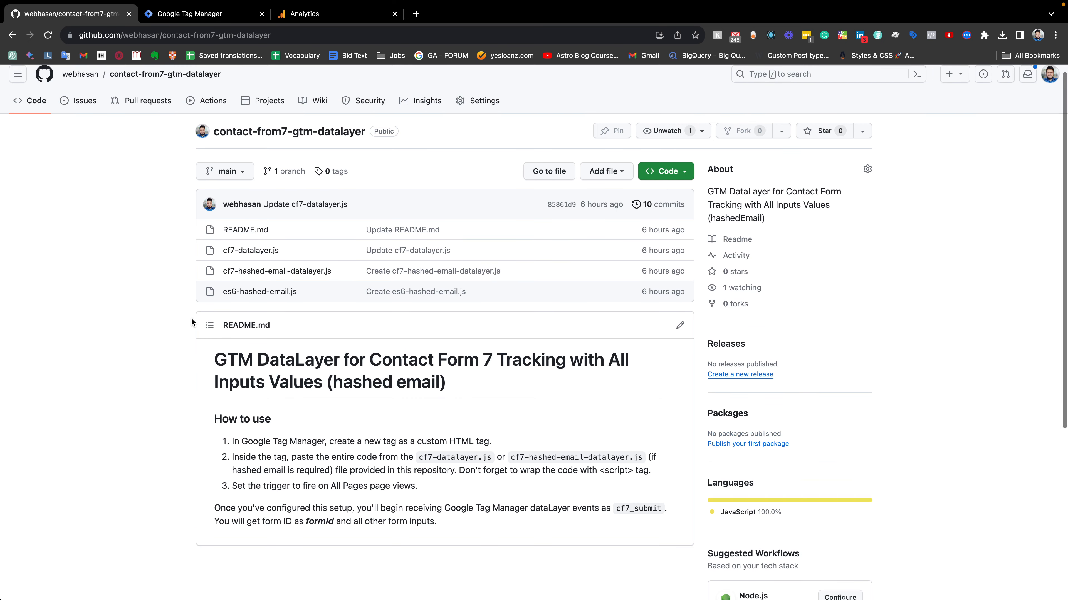
{"action": "scroll", "coordinate": [303, 435], "scroll_direction": "down", "scroll_amount": 2}
{"action": "scroll", "coordinate": [302, 434], "scroll_direction": "up", "scroll_amount": 2}
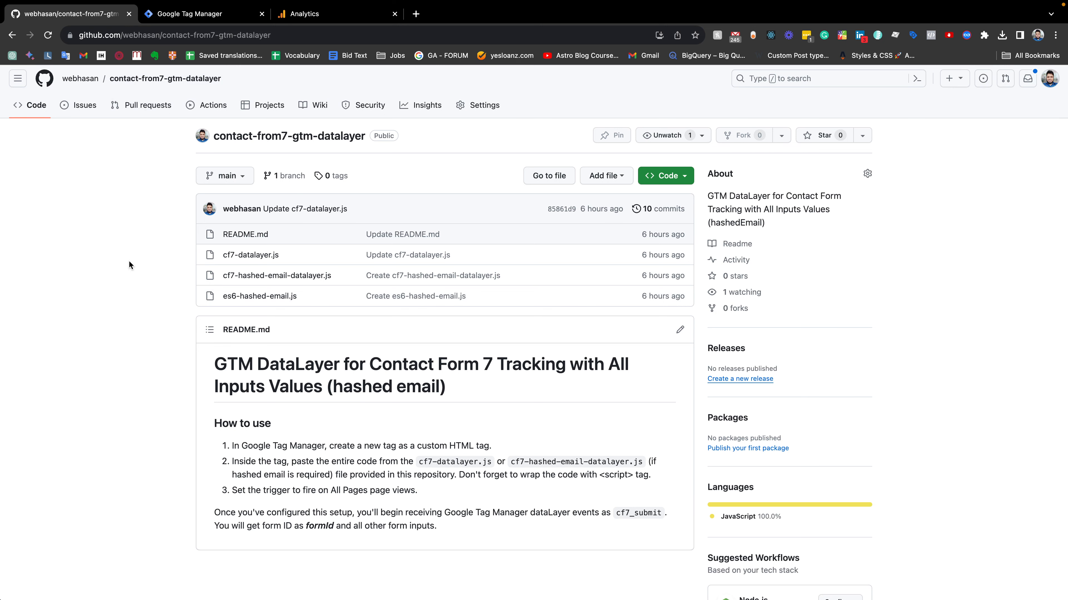
{"action": "scroll", "coordinate": [235, 441], "scroll_direction": "down", "scroll_amount": 2}
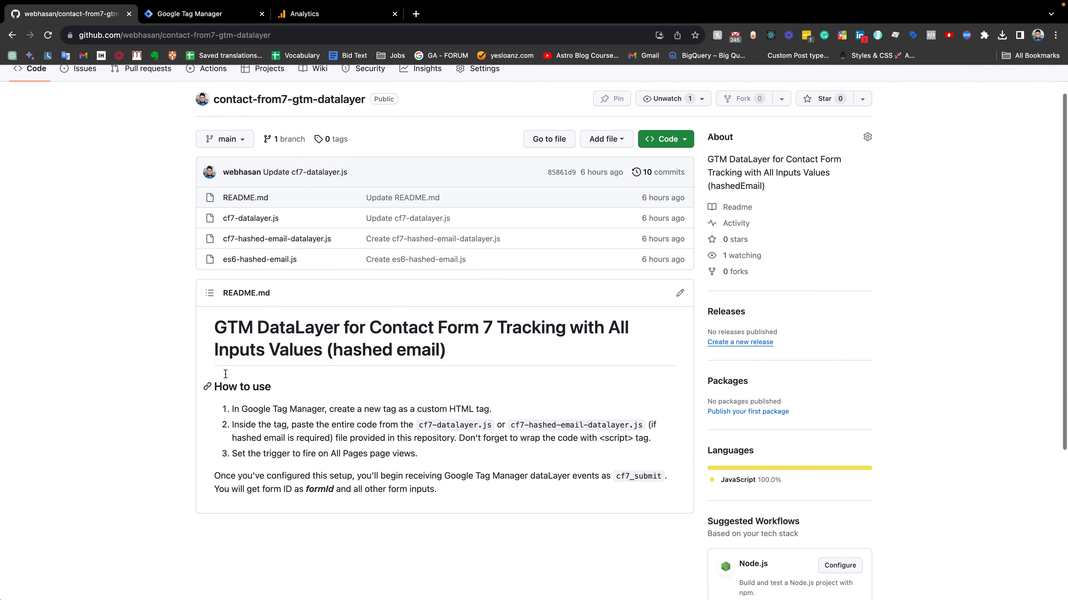
{"action": "mouse_move", "coordinate": [213, 385]}
{"action": "left_mouse_down"}
{"action": "mouse_move", "coordinate": [277, 459]}
{"action": "mouse_move", "coordinate": [229, 397]}
{"action": "left_mouse_up"}
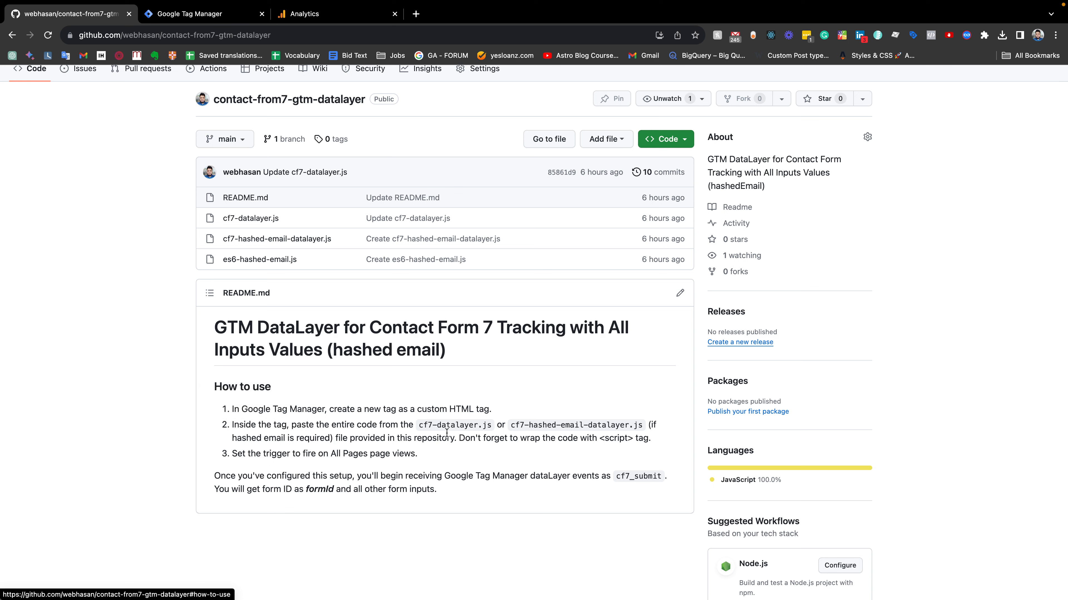
Switch to Google Tag Manager and create a Custom HTML tag named "Contact From 7 - DL JS"
{"action": "left_click", "coordinate": [167, 20]}
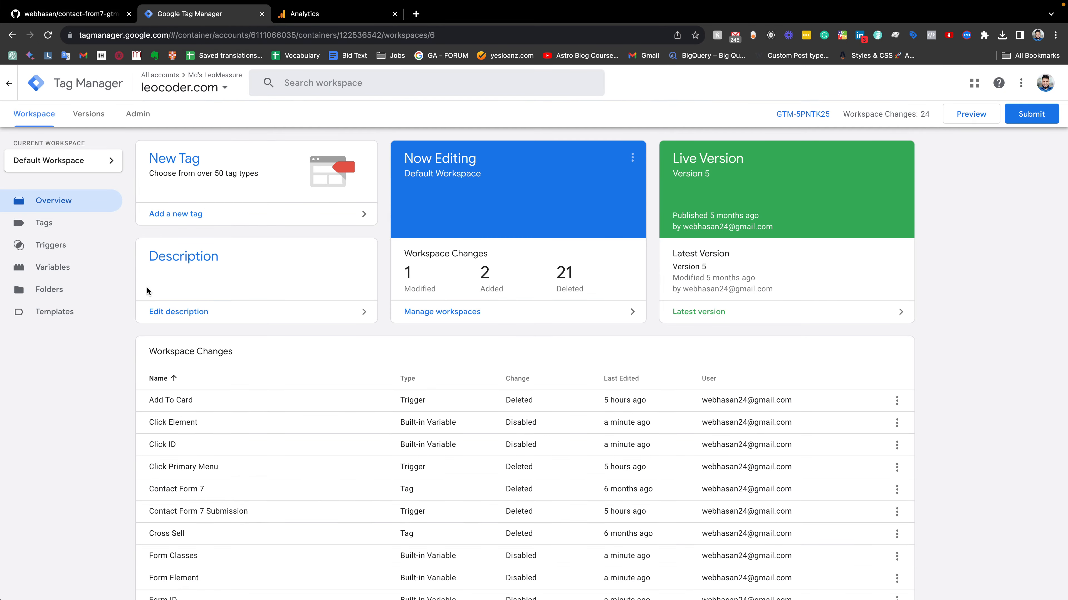
{"action": "left_click", "coordinate": [44, 223]}
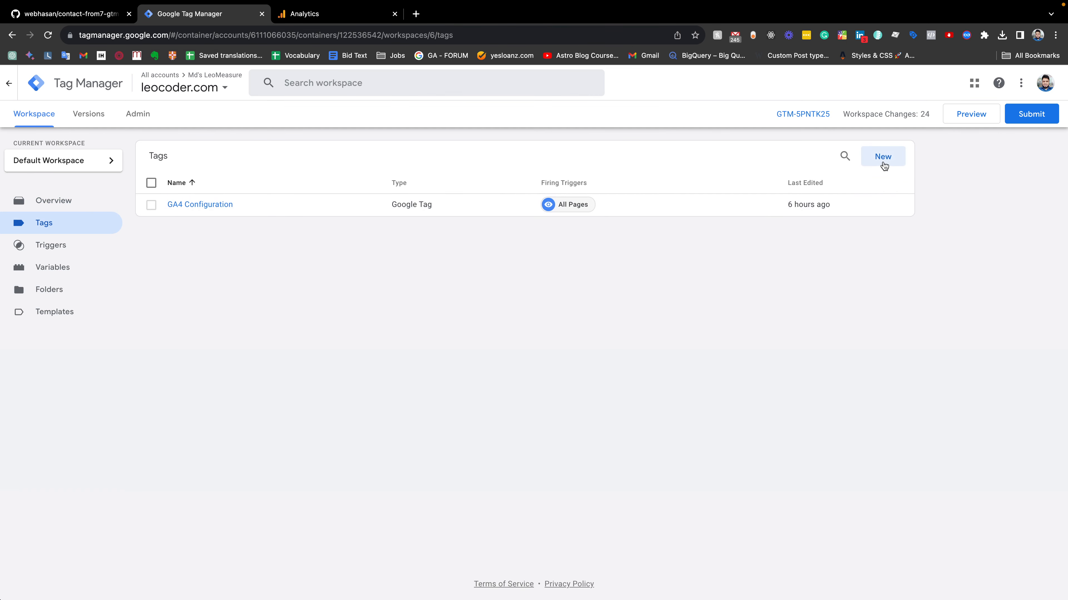
{"action": "left_click", "coordinate": [883, 163]}
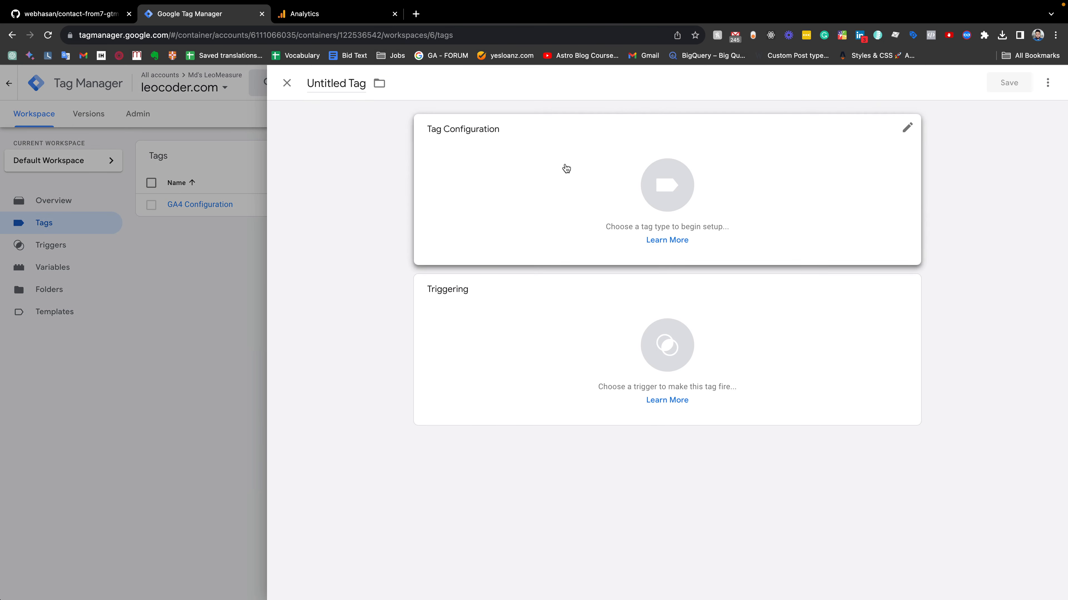
{"action": "left_click", "coordinate": [324, 75]}
{"action": "key", "text": "BackSpace"}
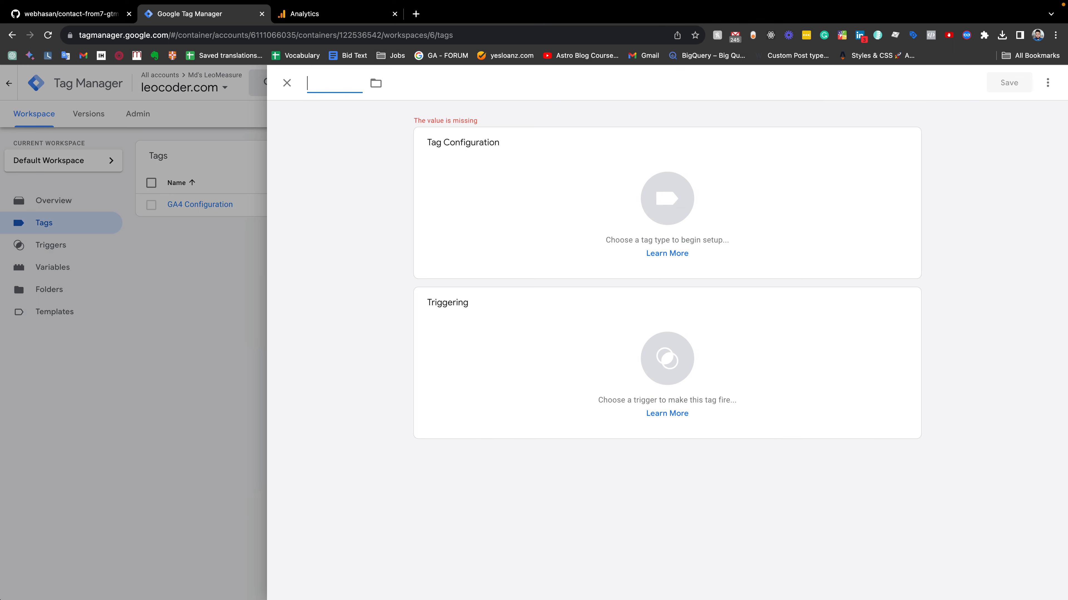
{"action": "type", "text": "Contact F"}
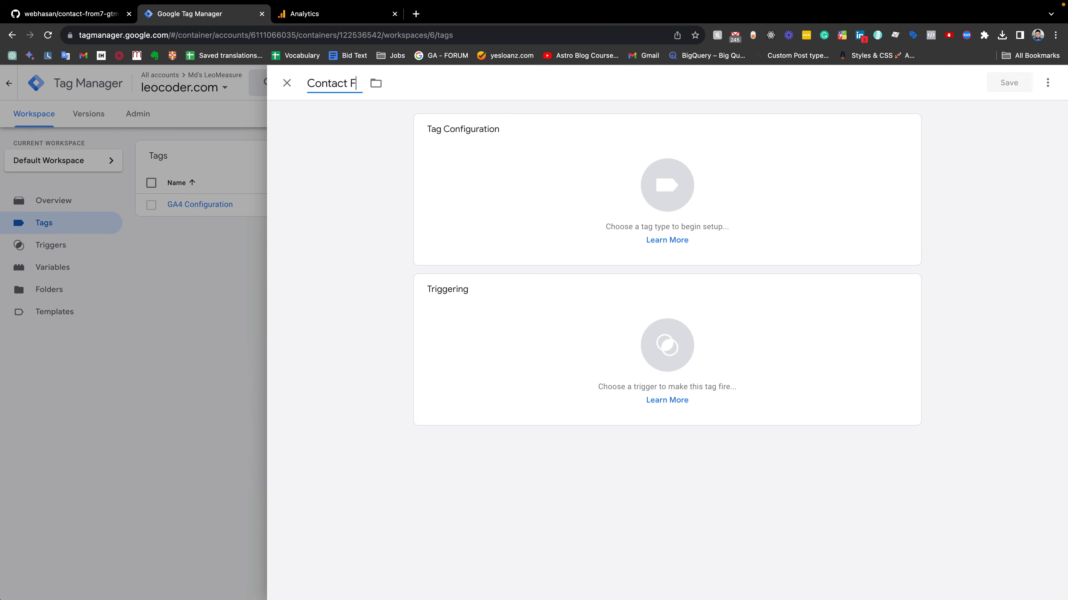
{"action": "type", "text": "rom 7 - DL js"}
{"action": "key", "text": "BackSpace"}
{"action": "key", "text": "BackSpace"}
{"action": "type", "text": "JS"}
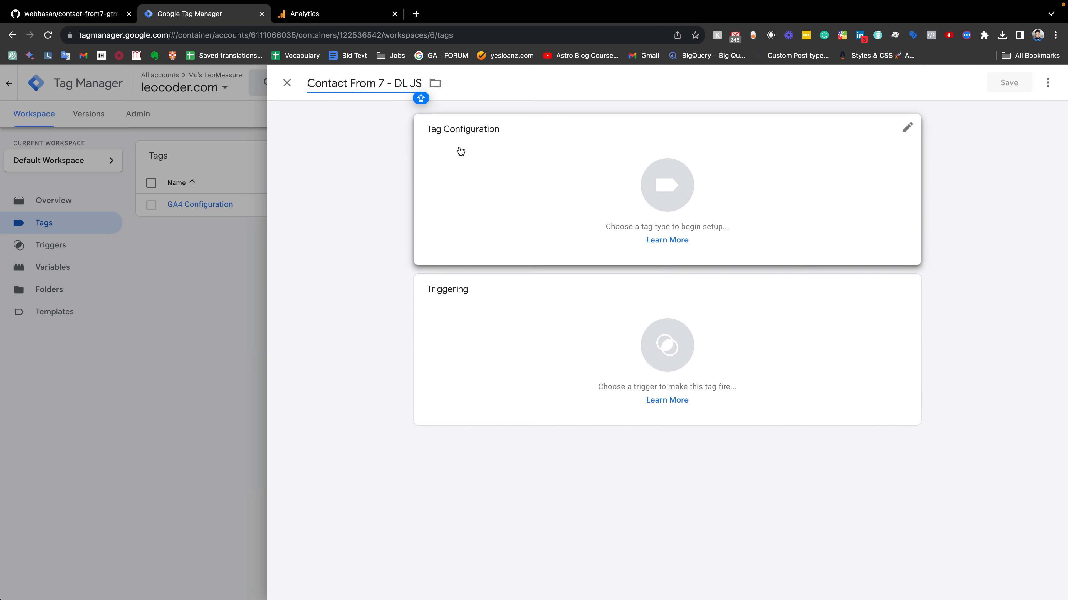
{"action": "left_click", "coordinate": [664, 177]}
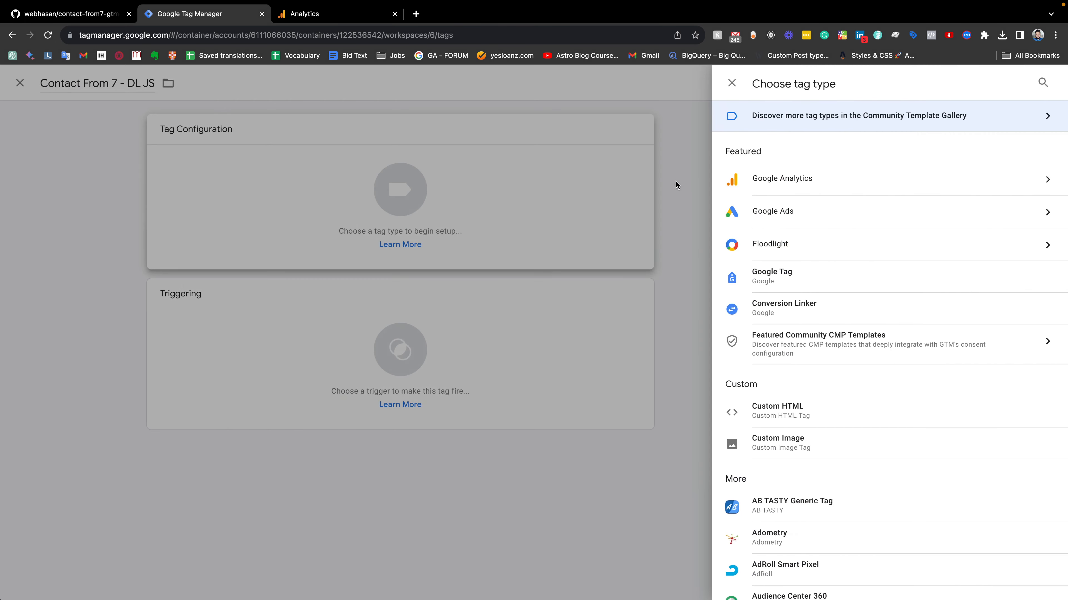
{"action": "left_click", "coordinate": [764, 413]}
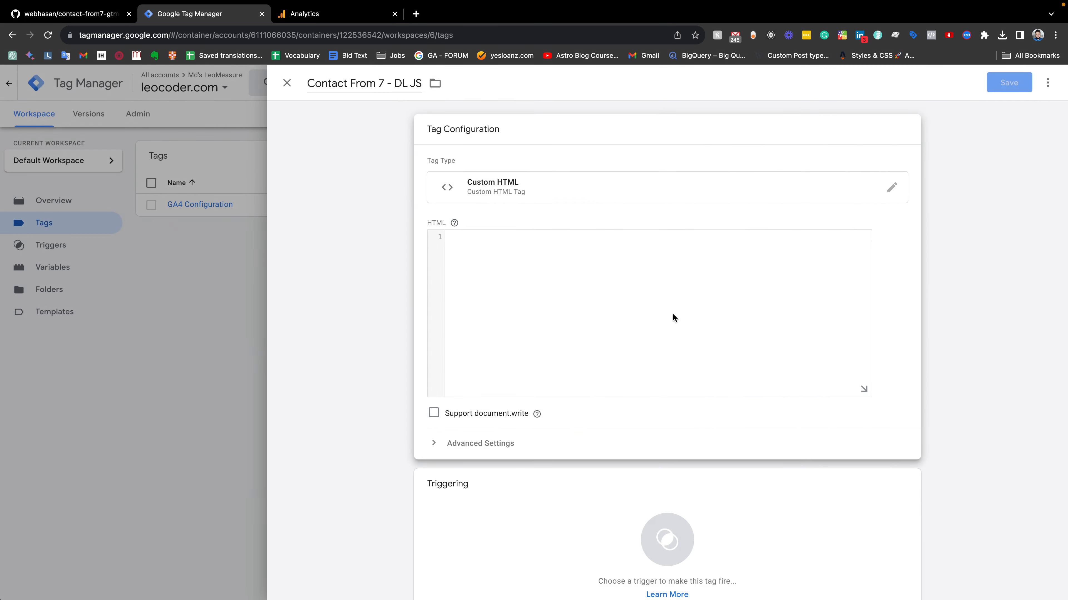
Open cf7-datalayer.js in the GitHub repository, and return to the new tag in Google Tag Manager
{"action": "left_click", "coordinate": [98, 23]}
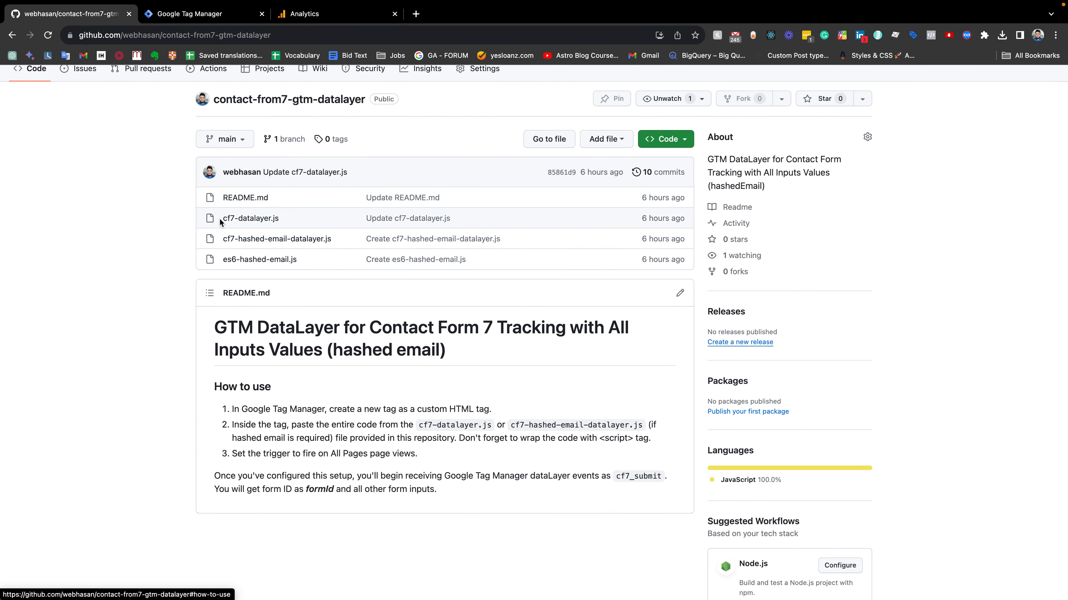
{"action": "left_click", "coordinate": [266, 219]}
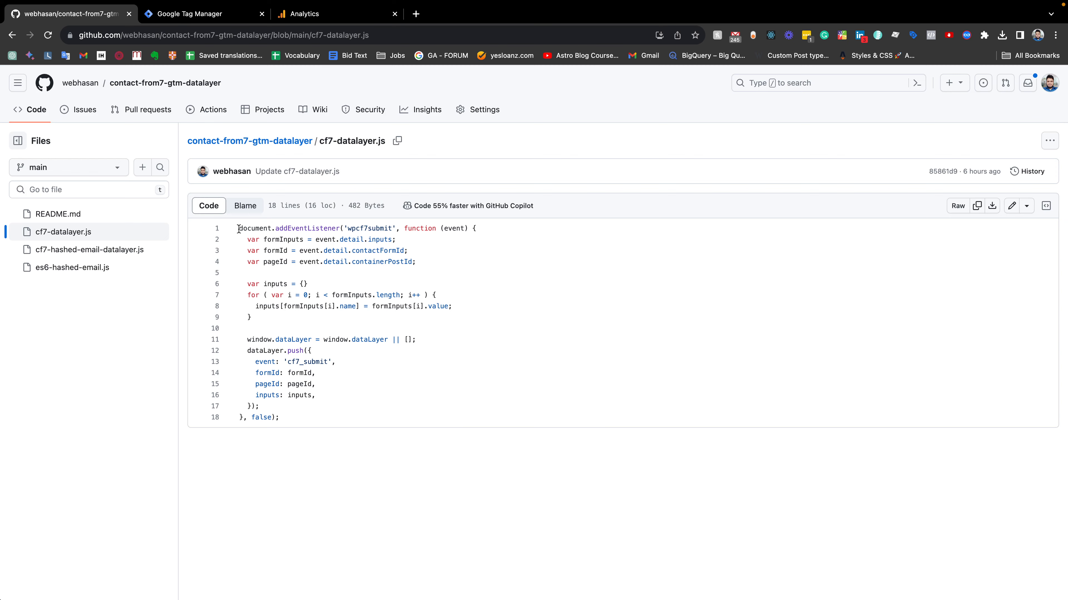
{"action": "left_click", "coordinate": [198, 13]}
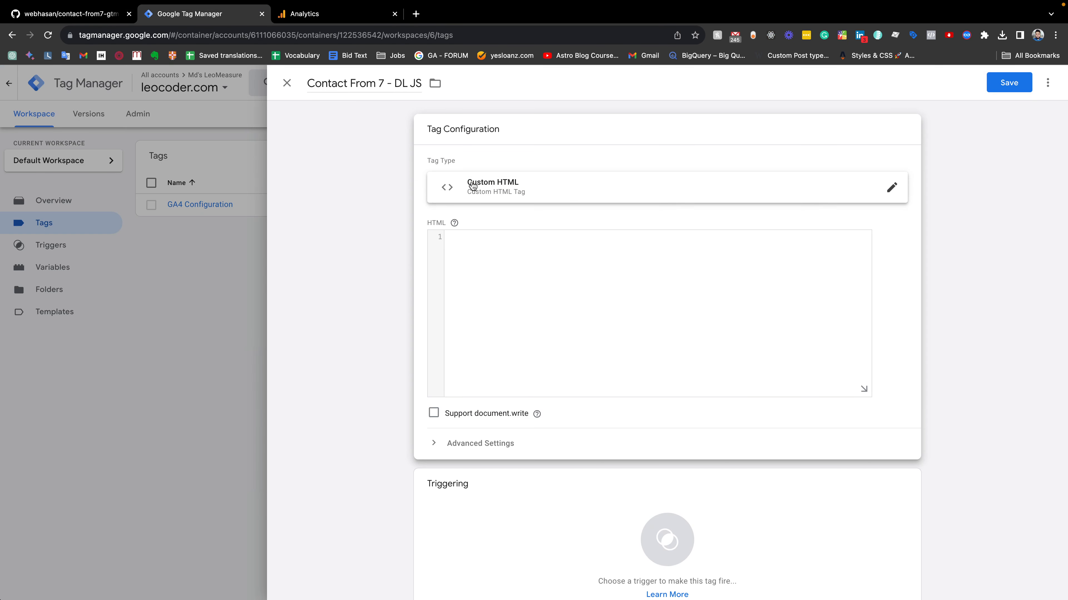
Read the help note on wrapping JavaScript snippets for the tag's HTML field
{"action": "mouse_move", "coordinate": [456, 227]}
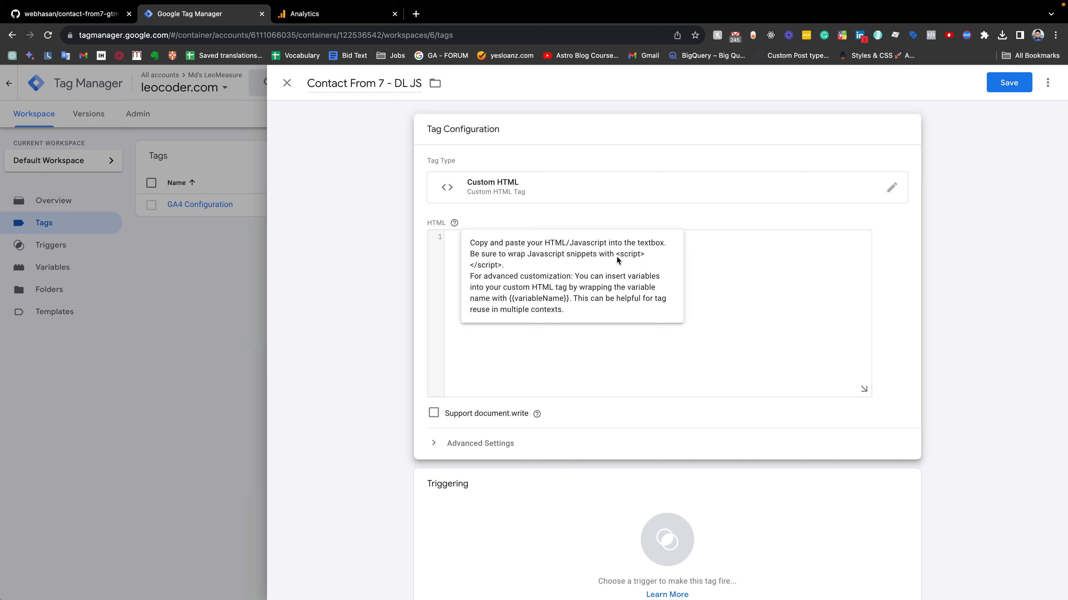
{"action": "left_click_drag", "start_coordinate": [615, 253], "coordinate": [595, 263]}
{"action": "left_click", "coordinate": [455, 257]}
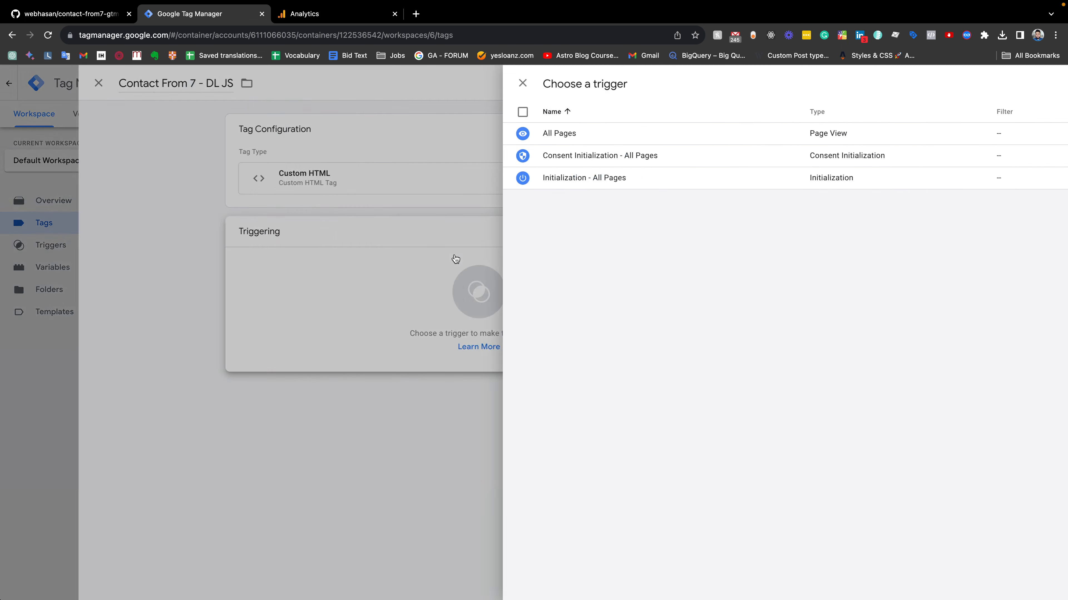
{"action": "left_click", "coordinate": [201, 213]}
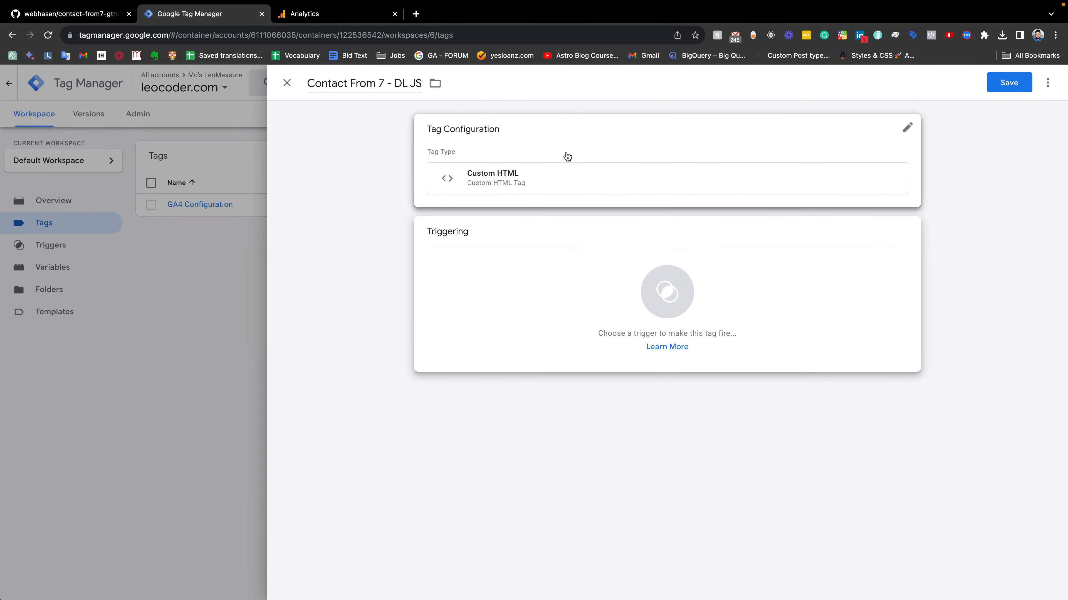
Enter <script> and </script> on separate lines in the tag's HTML code, with an empty line between them
{"action": "left_click", "coordinate": [567, 156]}
{"action": "left_click", "coordinate": [514, 249]}
{"action": "type", "text": "<script></script>"}
{"action": "key", "text": "Left"}
{"action": "key", "text": "Left"}
{"action": "key", "text": "Left"}
{"action": "key", "text": "Left"}
{"action": "key", "text": "Left"}
{"action": "key", "text": "Left"}
{"action": "key", "text": "Left"}
{"action": "key", "text": "Left"}
{"action": "key", "text": "Left"}
{"action": "key", "text": "Return"}
{"action": "key", "text": "Return"}
{"action": "key", "text": "Up"}
{"action": "left_click_drag", "start_coordinate": [483, 236], "coordinate": [441, 254]}
{"action": "left_click", "coordinate": [467, 245]}
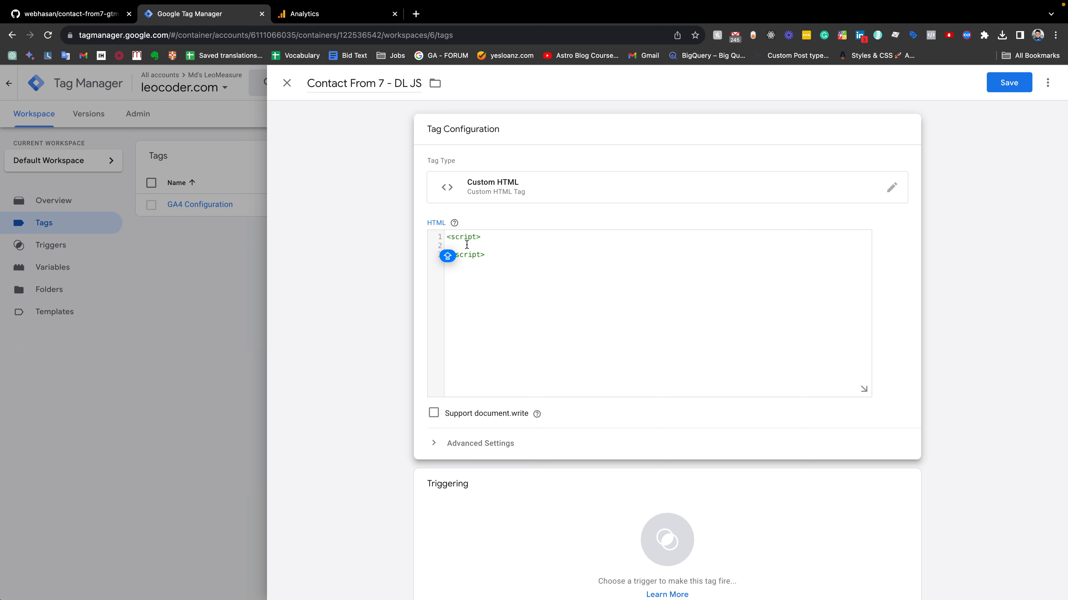
Copy the full cf7-datalayer.js code from GitHub and insert it between the script tags of the Custom HTML tag
{"action": "left_click", "coordinate": [80, 17]}
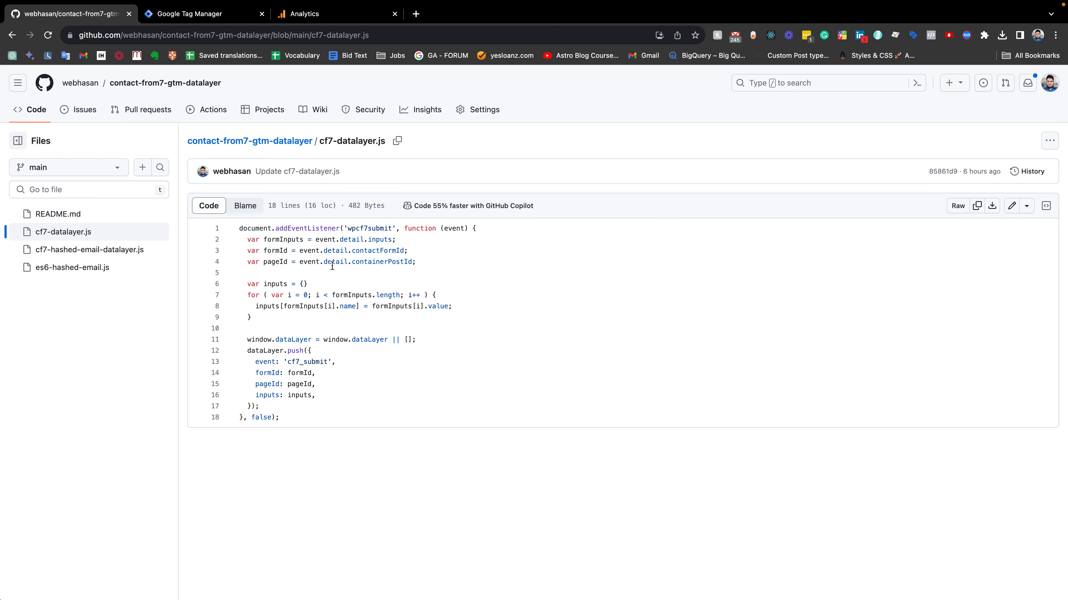
{"action": "left_click", "coordinate": [201, 13]}
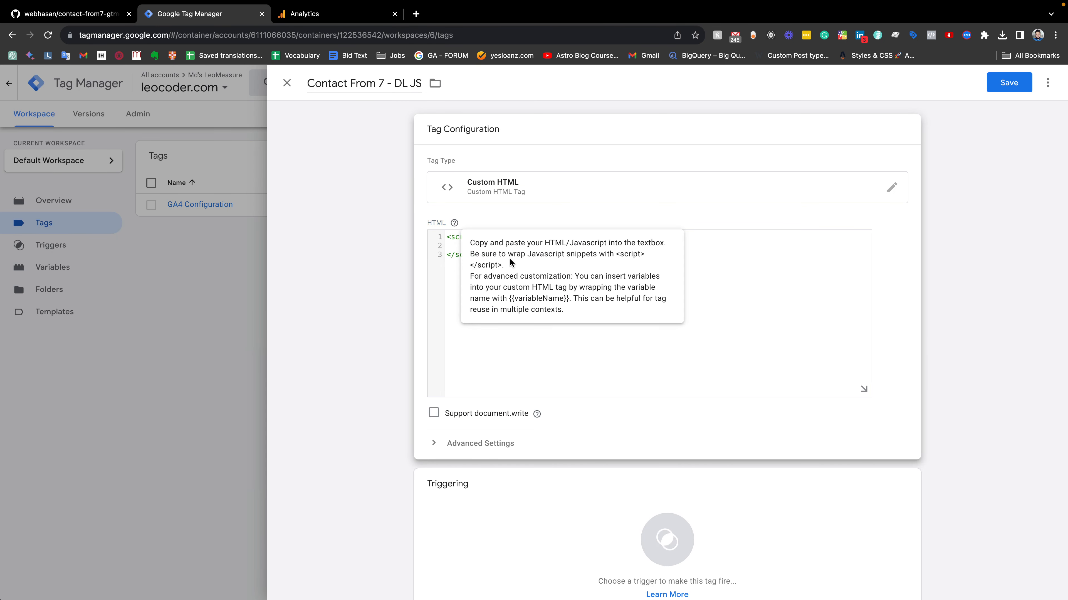
{"action": "left_click", "coordinate": [449, 246]}
{"action": "type", "text": "document.addEventListener('wpcf7submit', function (event) {   var formInputs = event.detail.inputs;   var formId = event.detail.contactFormId;   var pageId = event.detail.containerPostId;    var inputs = {}   for ( var i = 0; i < formInputs.length; i++ ) {     inputs[formInputs[i].name] = formInputs[i].value;   }    window.dataLayer = window.dataLayer || [];   dataLayer.push({     event: 'cf7_submit',     formId: formId,     pageId: pageId,     inputs: inputs,   }); }, false);"}
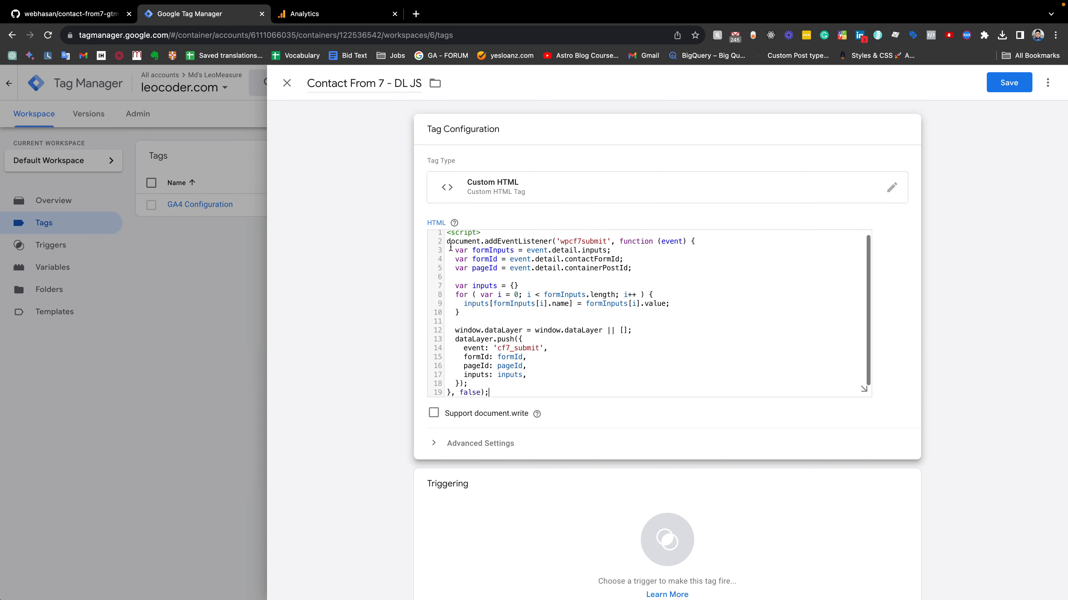
Assign the All Pages trigger to the Contact From 7 - DL JS tag and save it
{"action": "scroll", "coordinate": [513, 272], "scroll_direction": "down", "scroll_amount": 3}
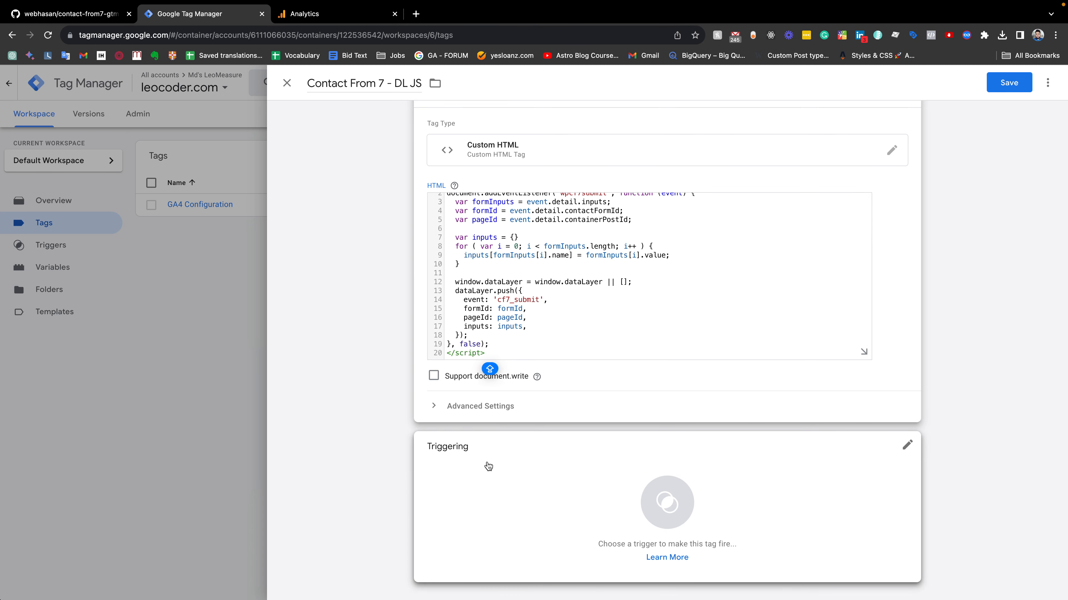
{"action": "left_click", "coordinate": [668, 503]}
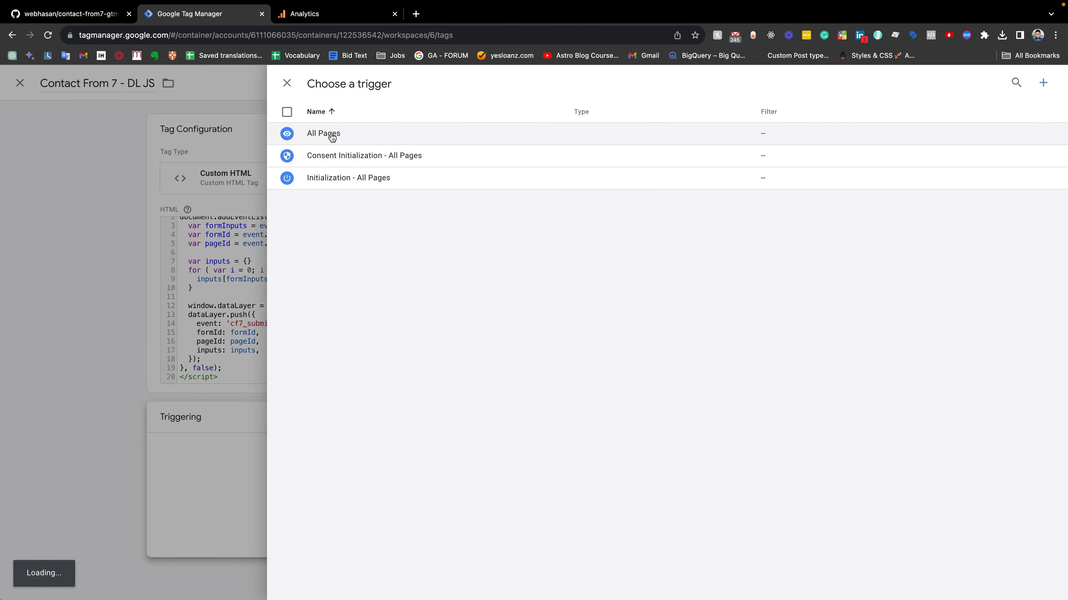
{"action": "left_click", "coordinate": [330, 133]}
{"action": "left_click", "coordinate": [999, 86]}
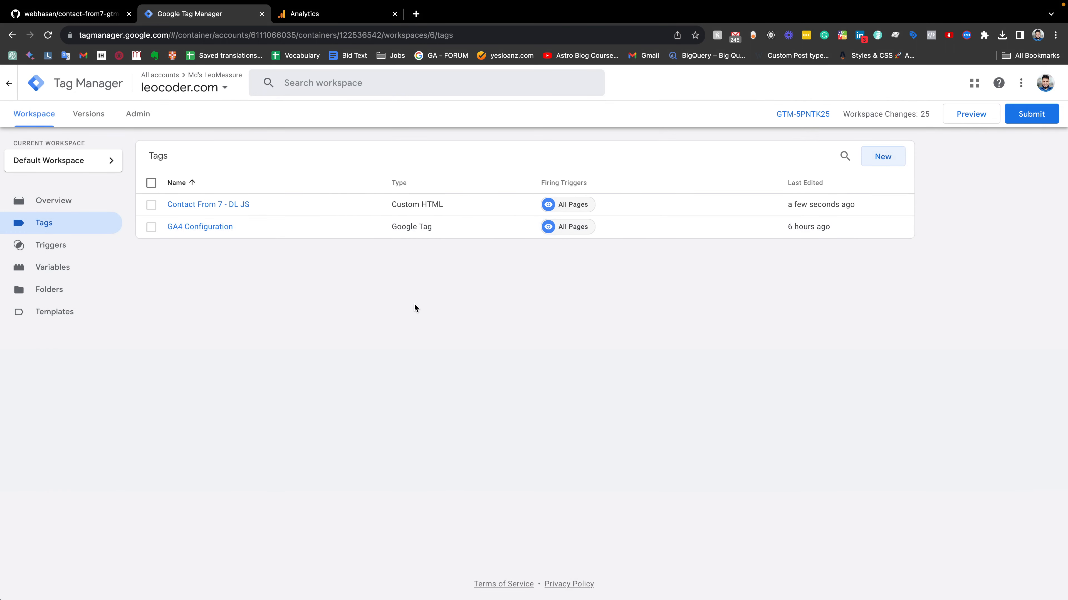
{"action": "left_click", "coordinate": [971, 114]}
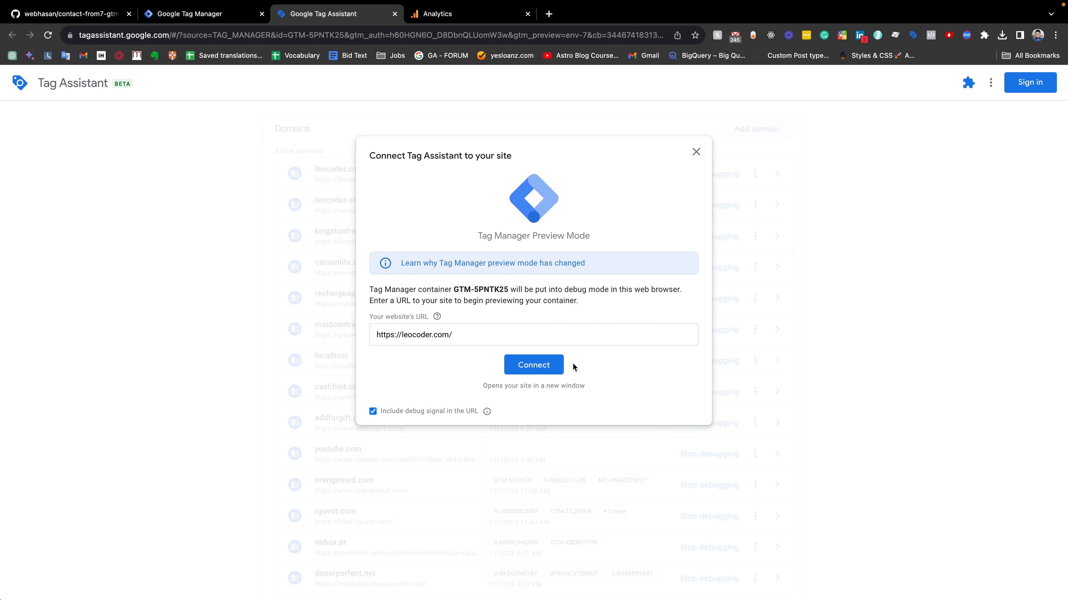
{"action": "left_click", "coordinate": [548, 366]}
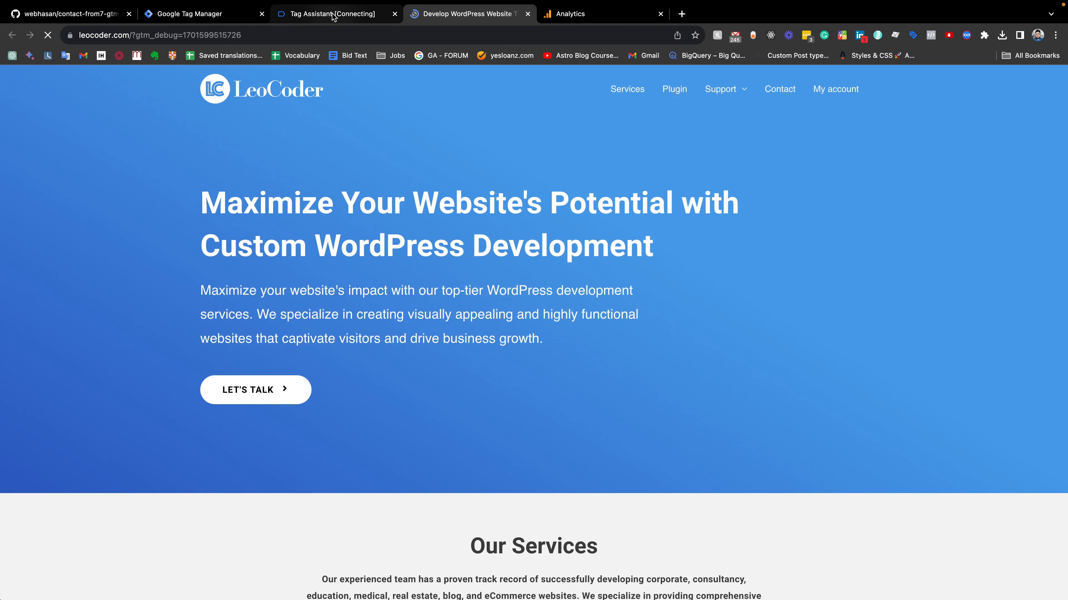
{"action": "left_click", "coordinate": [333, 16]}
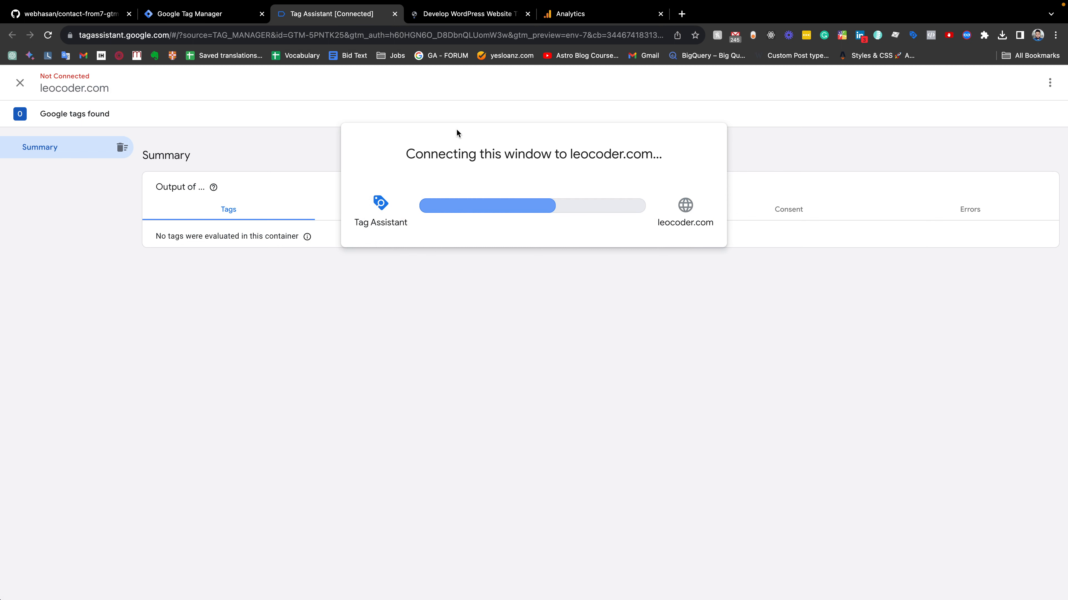
Fill in the full name and e-mail address in the Quick Contact form on the leocoder.com home page
{"action": "left_click", "coordinate": [443, 13]}
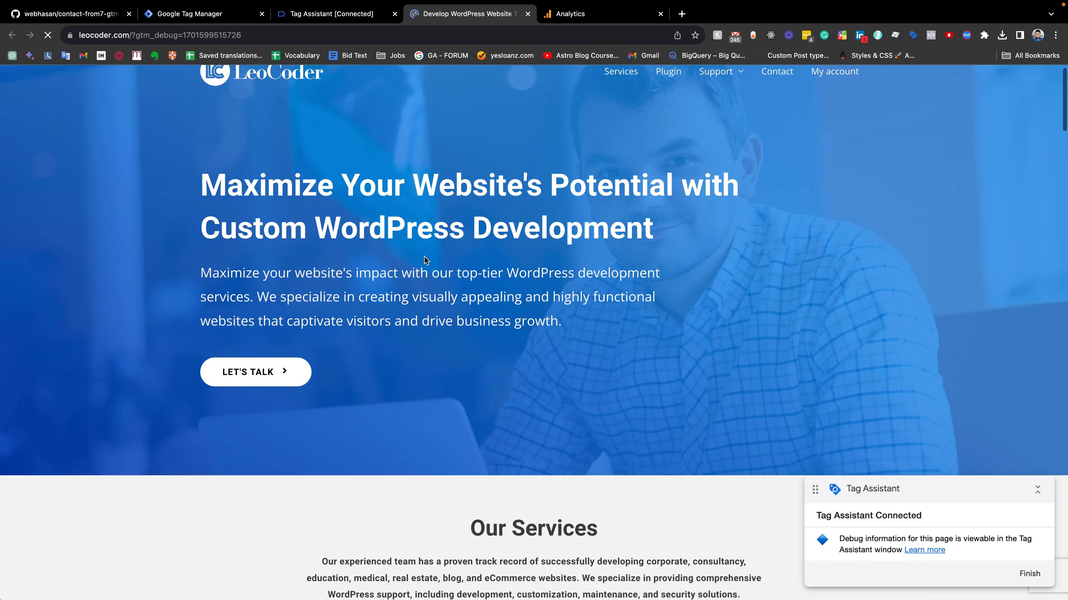
{"action": "scroll", "coordinate": [424, 259], "scroll_direction": "down", "scroll_amount": 15}
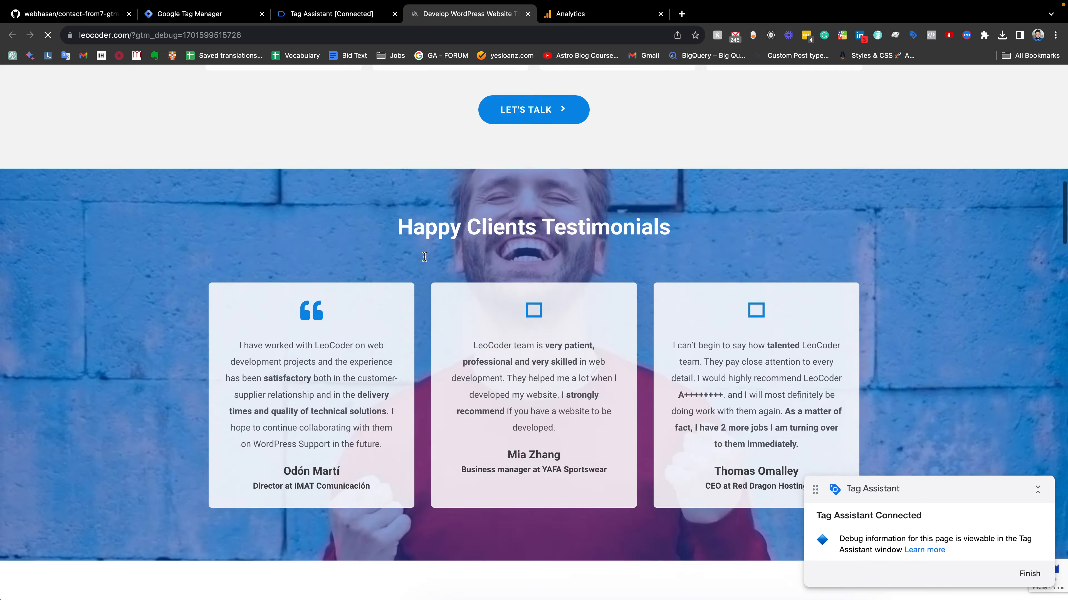
{"action": "scroll", "coordinate": [425, 257], "scroll_direction": "down", "scroll_amount": 8}
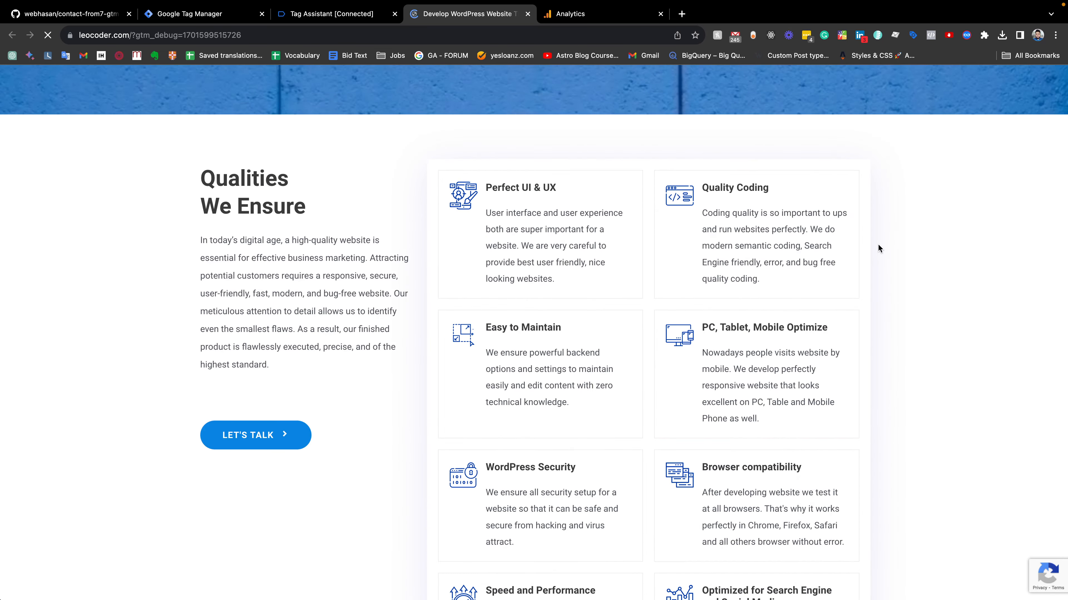
{"action": "scroll", "coordinate": [650, 354], "scroll_direction": "down", "scroll_amount": 15}
{"action": "scroll", "coordinate": [650, 355], "scroll_direction": "down", "scroll_amount": 15}
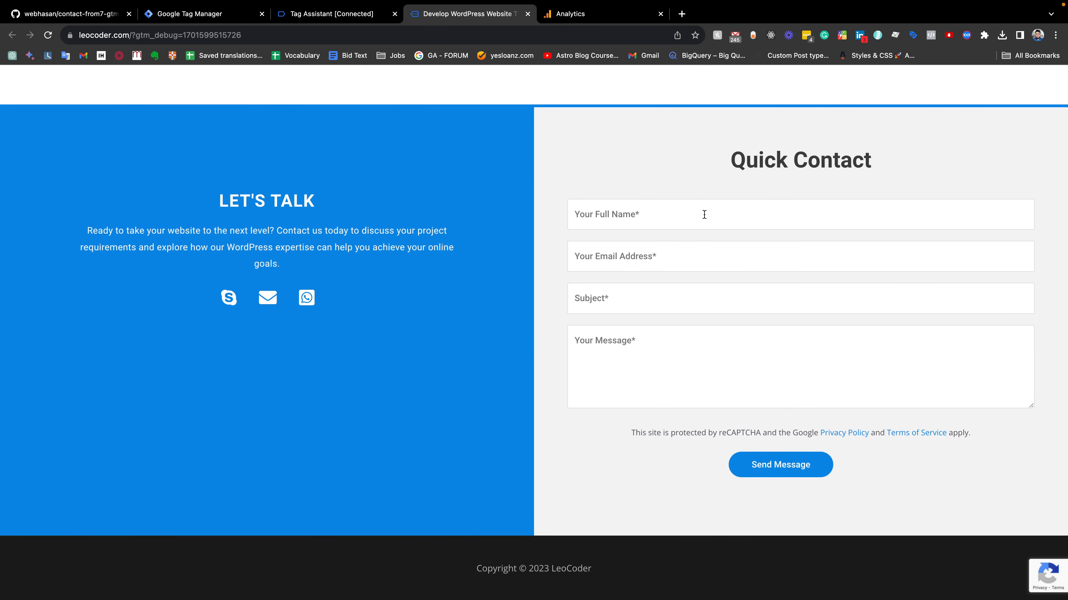
{"action": "left_click", "coordinate": [704, 215]}
{"action": "left_click", "coordinate": [666, 245]}
{"action": "left_click", "coordinate": [628, 263]}
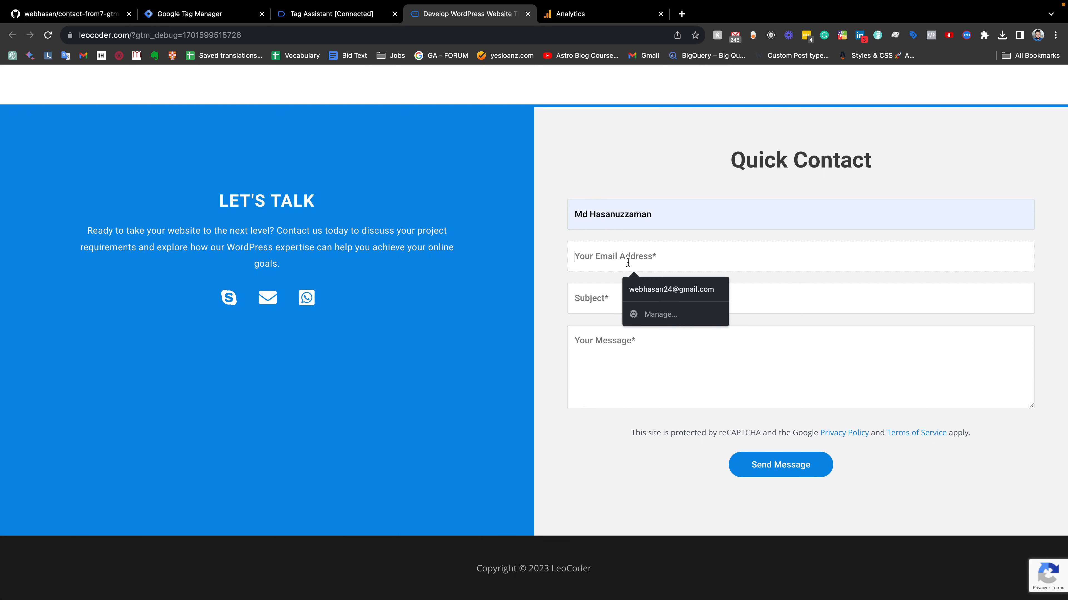
{"action": "left_click", "coordinate": [650, 289]}
Set the subject to "We need some help of marketing" and the message to "TEWRWE", and send the contact form
{"action": "left_click", "coordinate": [628, 300]}
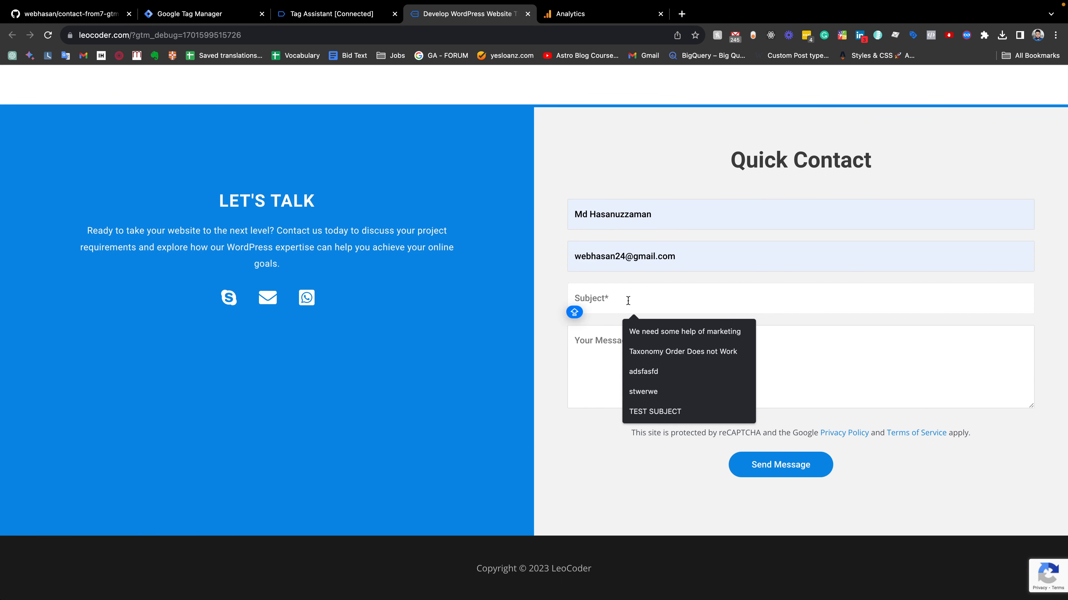
{"action": "left_click", "coordinate": [668, 331]}
{"action": "left_click", "coordinate": [652, 358]}
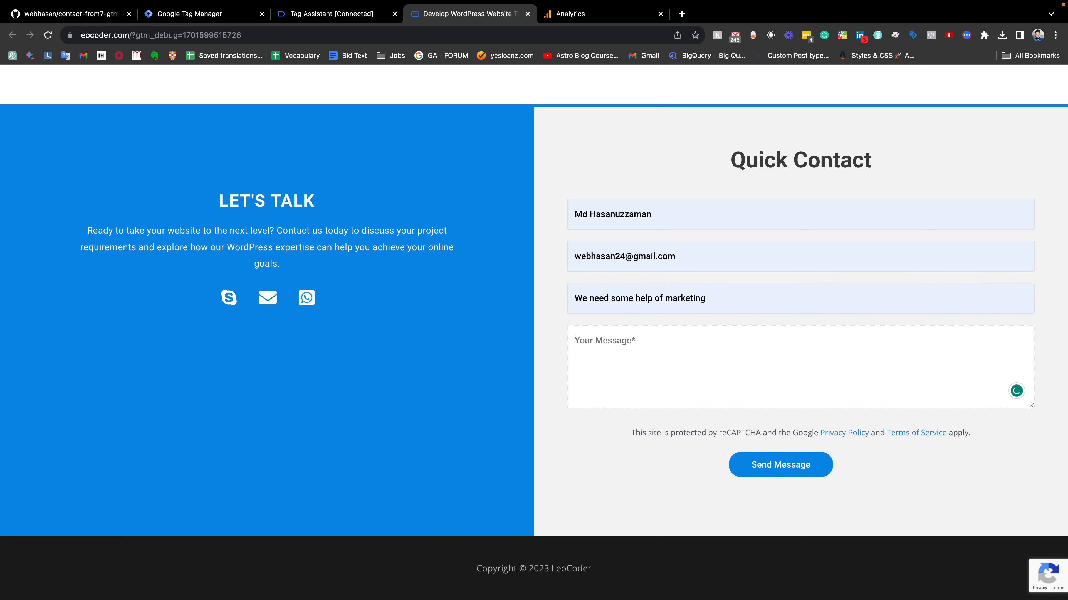
{"action": "type", "text": "TEWRWE"}
{"action": "left_click", "coordinate": [773, 478]}
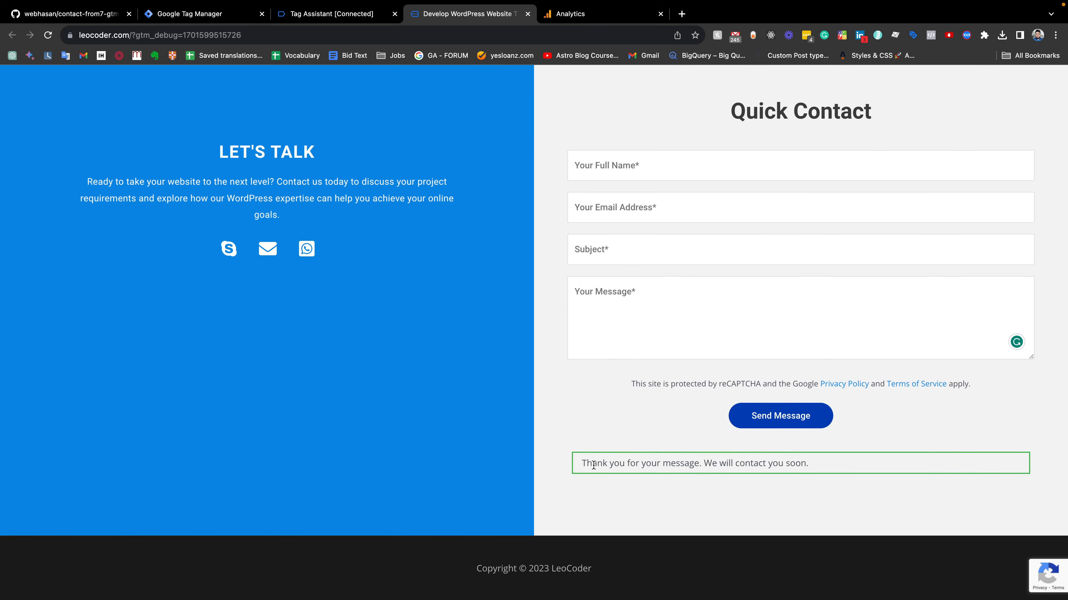
Switch to Tag Assistant and examine the cf7_submit event's expanded API call, including formId, pageId and inputs
{"action": "left_click", "coordinate": [353, 16]}
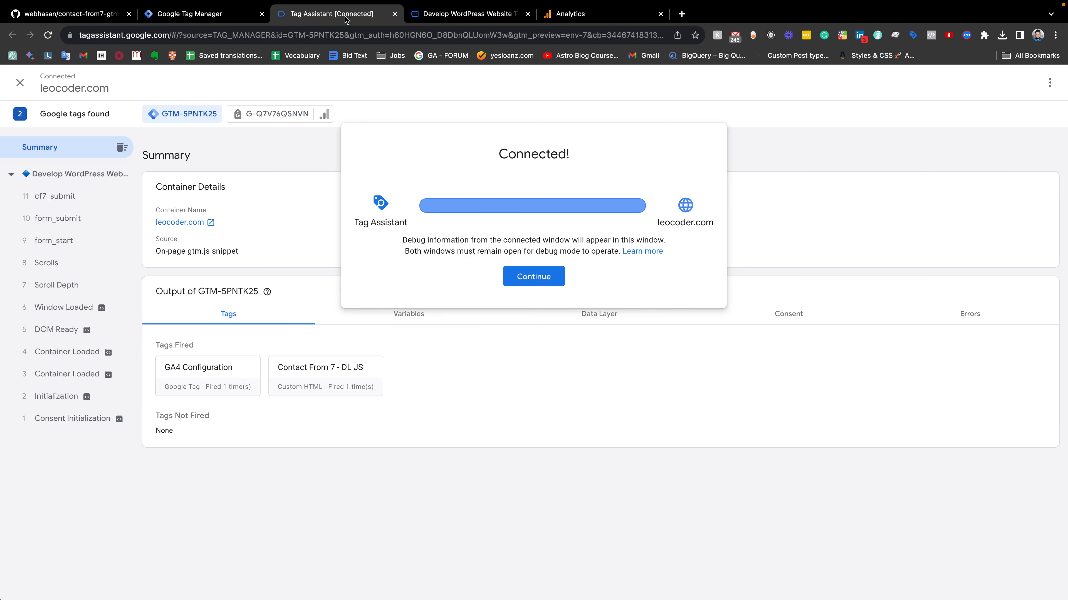
{"action": "left_click", "coordinate": [530, 274]}
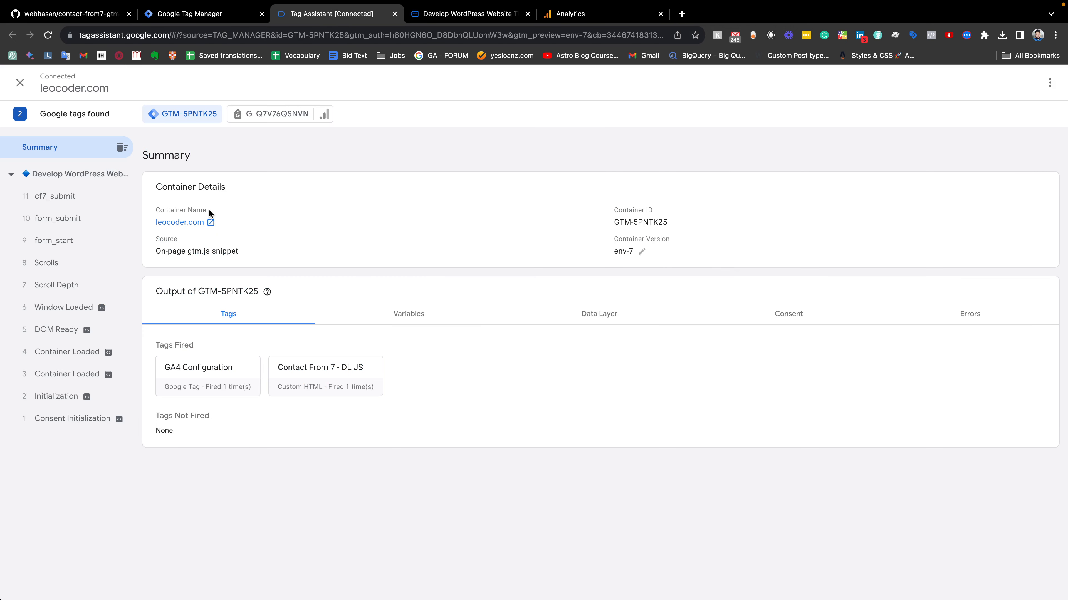
{"action": "left_click", "coordinate": [52, 205]}
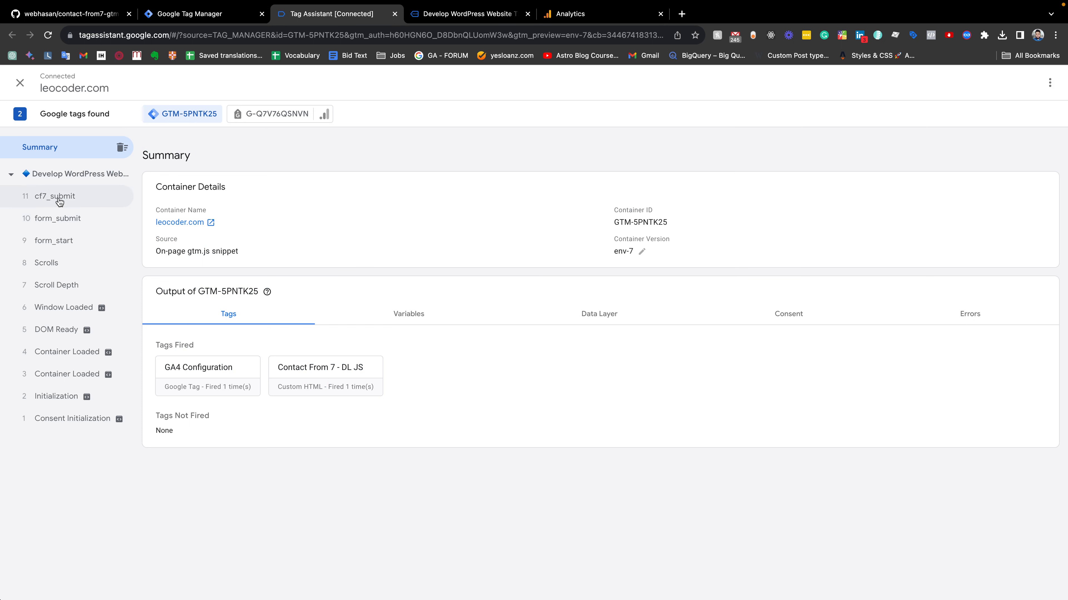
{"action": "left_click", "coordinate": [51, 202]}
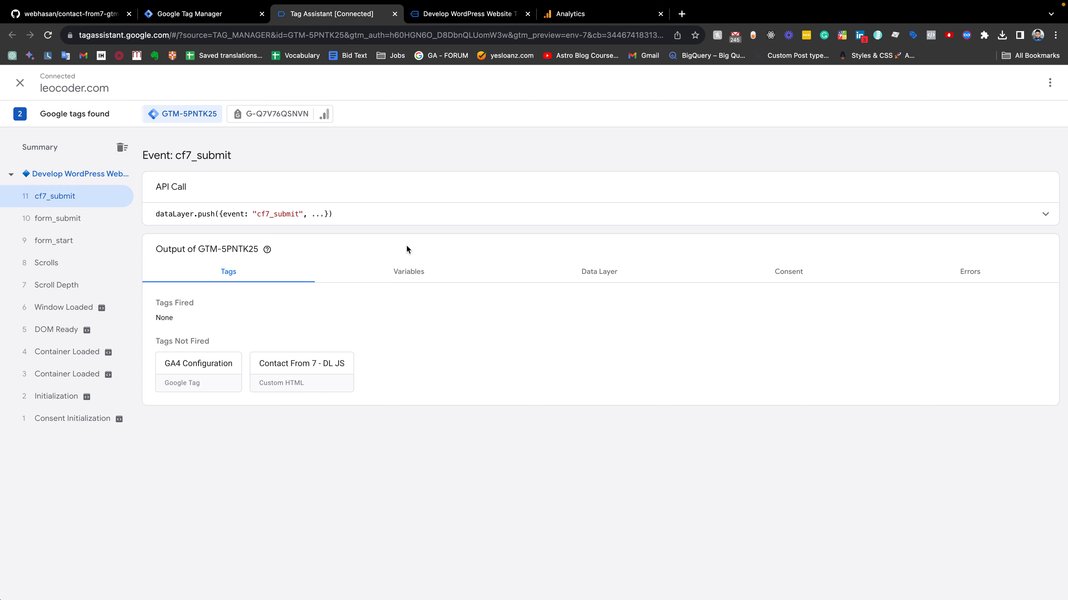
{"action": "left_click", "coordinate": [876, 222]}
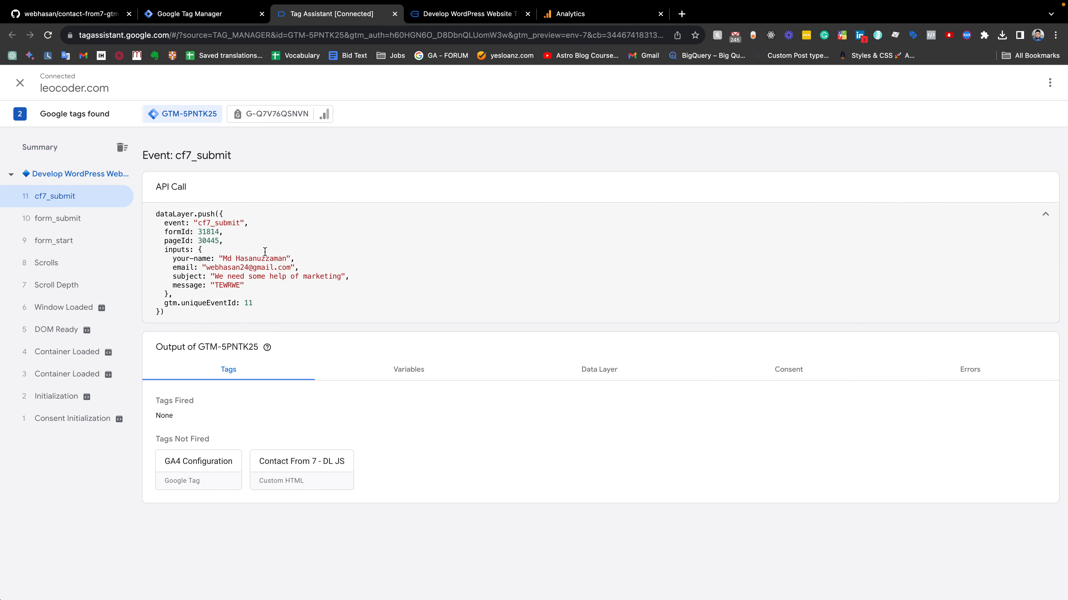
{"action": "triple_click", "coordinate": [167, 252]}
{"action": "left_click_drag", "start_coordinate": [163, 234], "coordinate": [225, 240]}
{"action": "triple_click", "coordinate": [168, 252]}
Examine the data layer values of the cf7_submit event and compare the submitted name, e-mail and subject inputs with the API call
{"action": "left_click", "coordinate": [595, 373]}
{"action": "scroll", "coordinate": [398, 399], "scroll_direction": "down", "scroll_amount": 1}
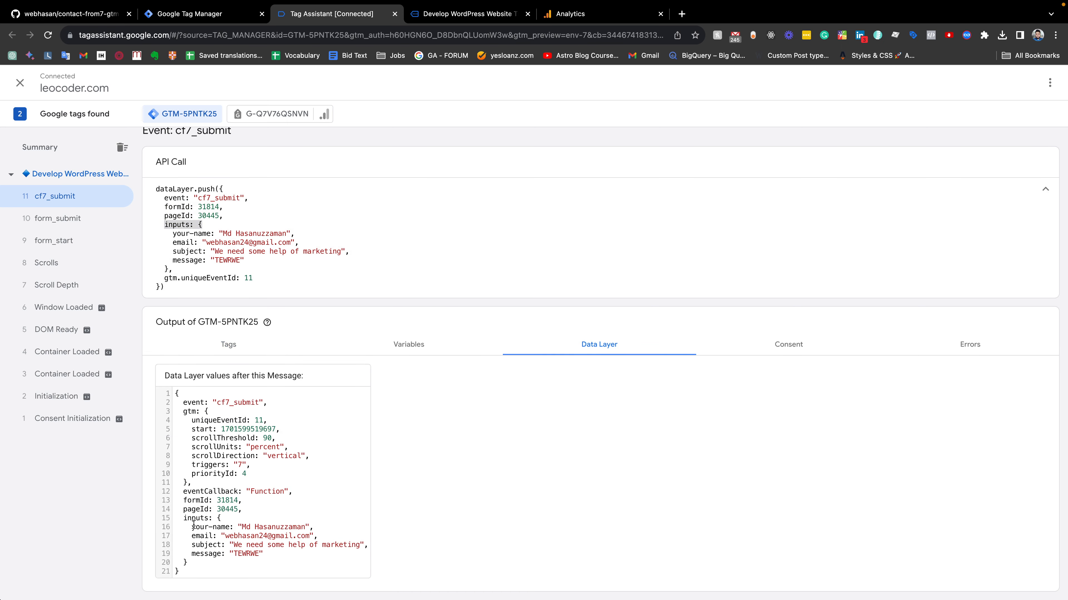
{"action": "left_click_drag", "start_coordinate": [191, 531], "coordinate": [312, 526]}
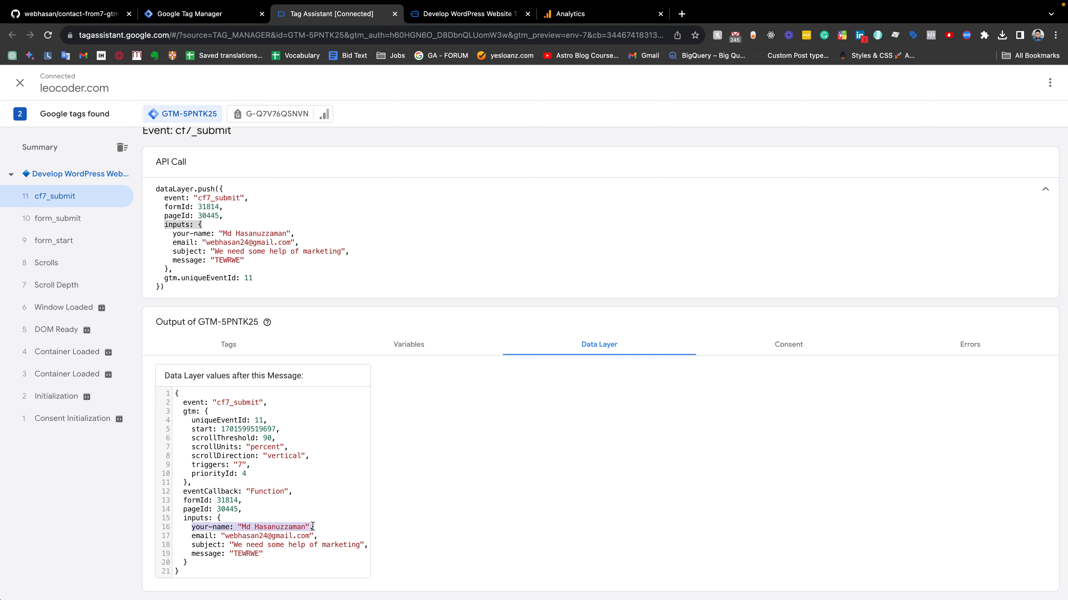
{"action": "left_click", "coordinate": [218, 521]}
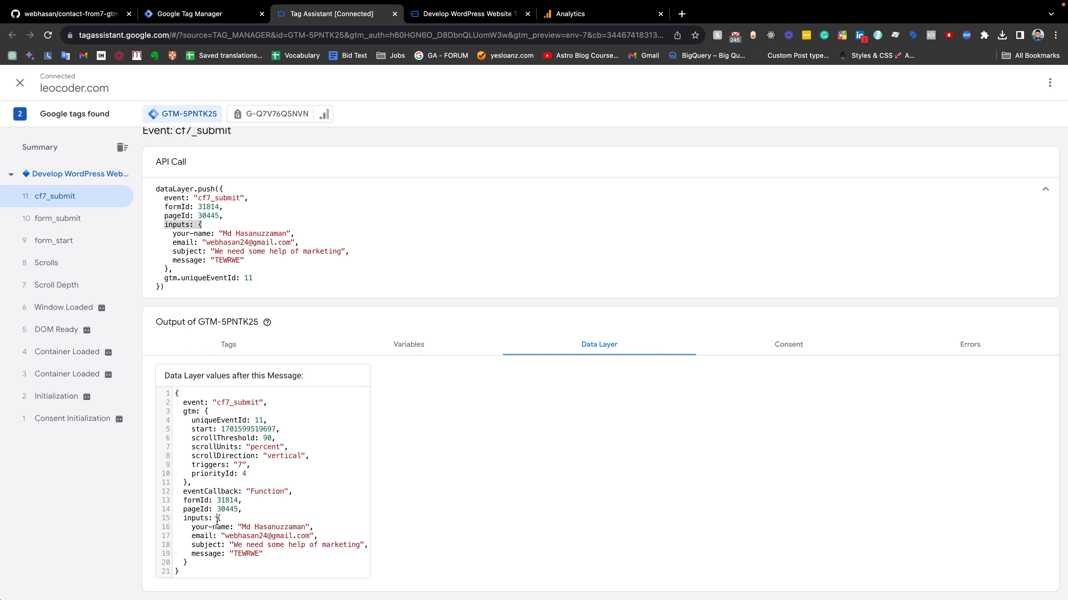
{"action": "double_click", "coordinate": [300, 527]}
{"action": "left_click_drag", "start_coordinate": [194, 545], "coordinate": [304, 549]}
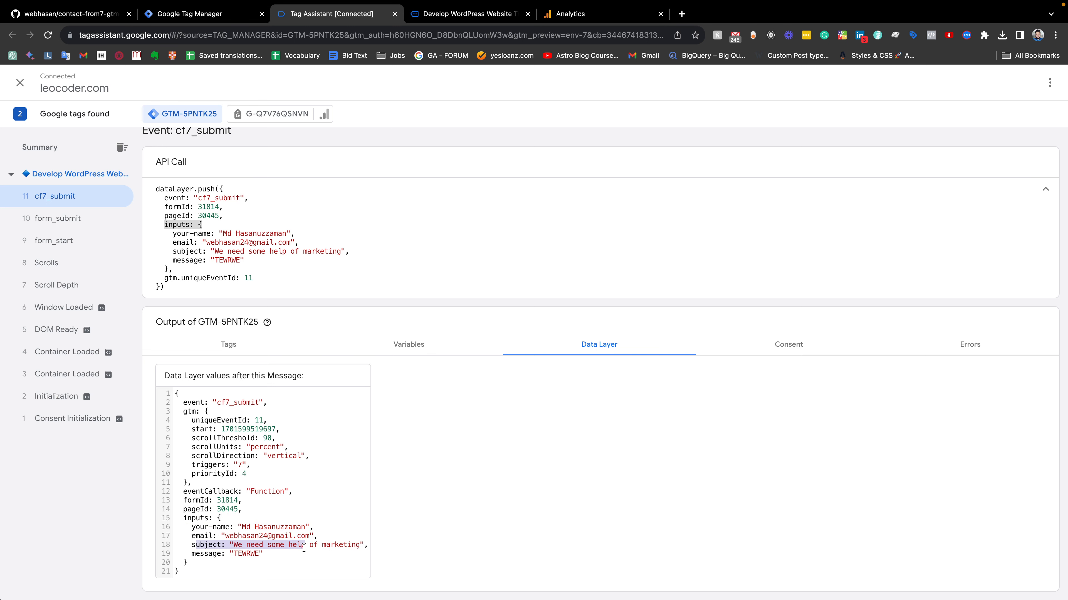
{"action": "scroll", "coordinate": [304, 549], "scroll_direction": "up", "scroll_amount": 1}
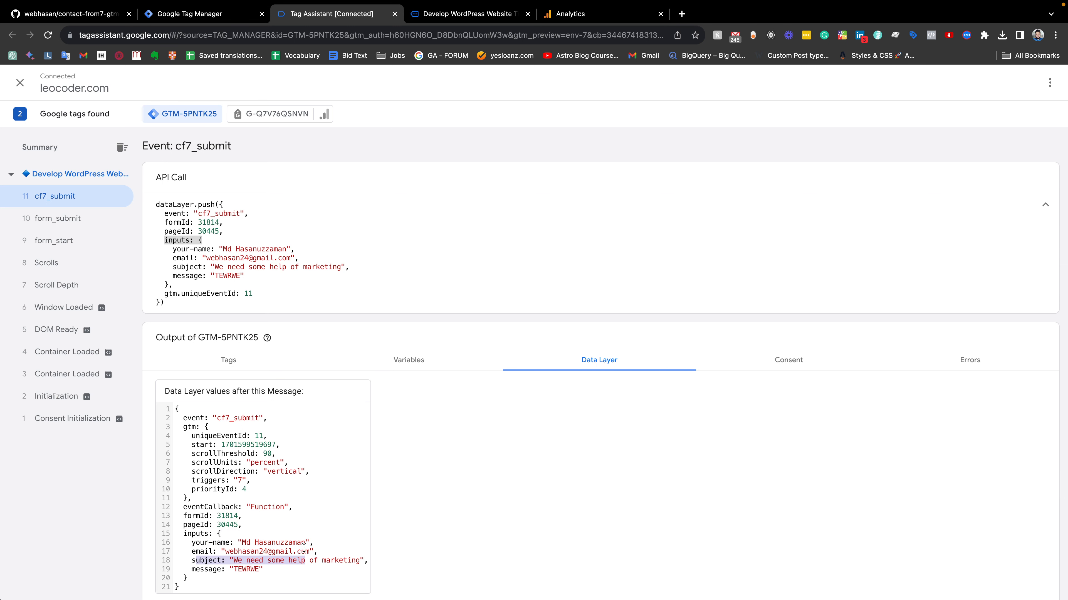
{"action": "scroll", "coordinate": [303, 549], "scroll_direction": "up", "scroll_amount": 1}
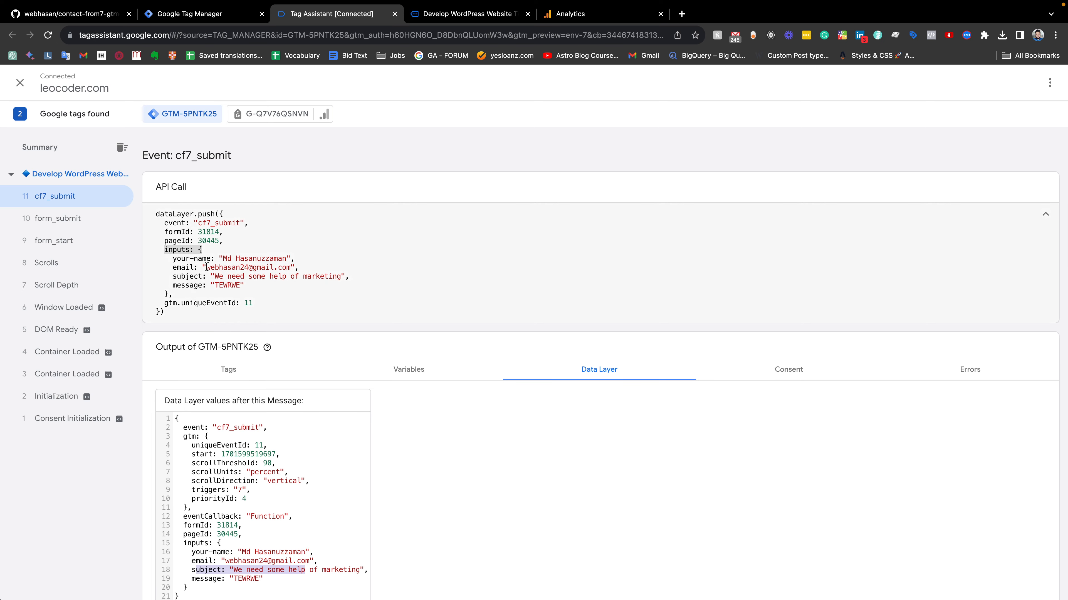
{"action": "left_click_drag", "start_coordinate": [206, 267], "coordinate": [295, 267]}
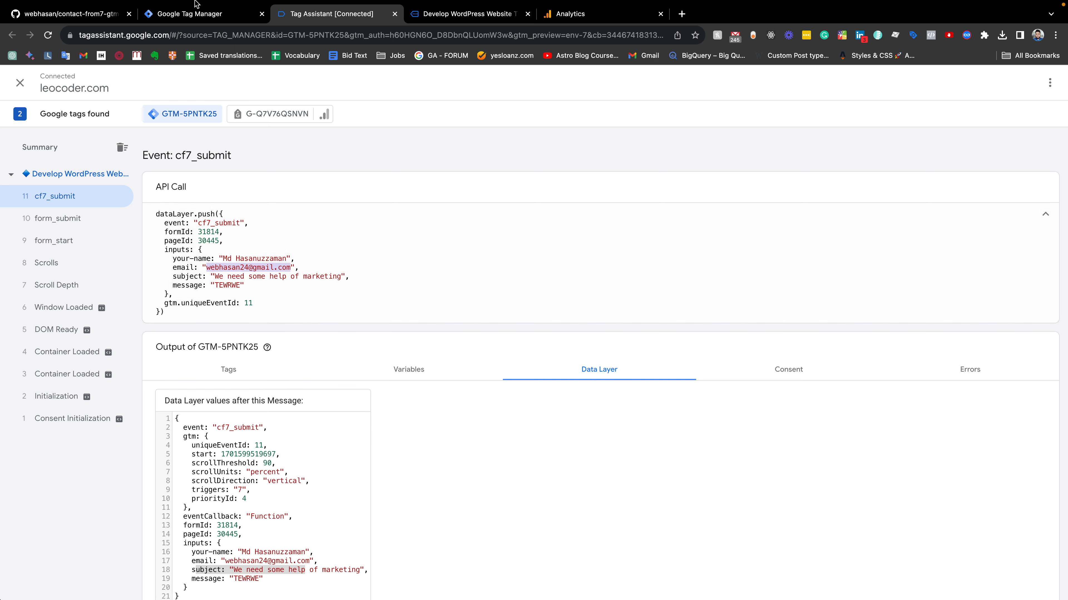
Examine the code of cf7-hashed-email-datalayer.js and es6-hashed-email.js in the contact-from7-gtm-datalayer GitHub repository
{"action": "left_click", "coordinate": [108, 15]}
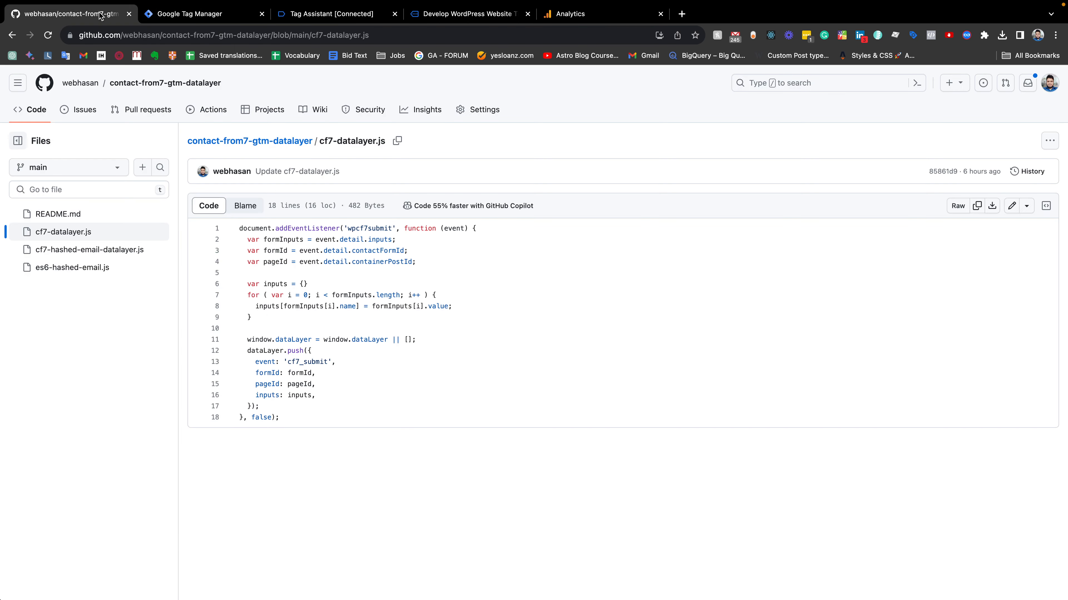
{"action": "left_click", "coordinate": [240, 143]}
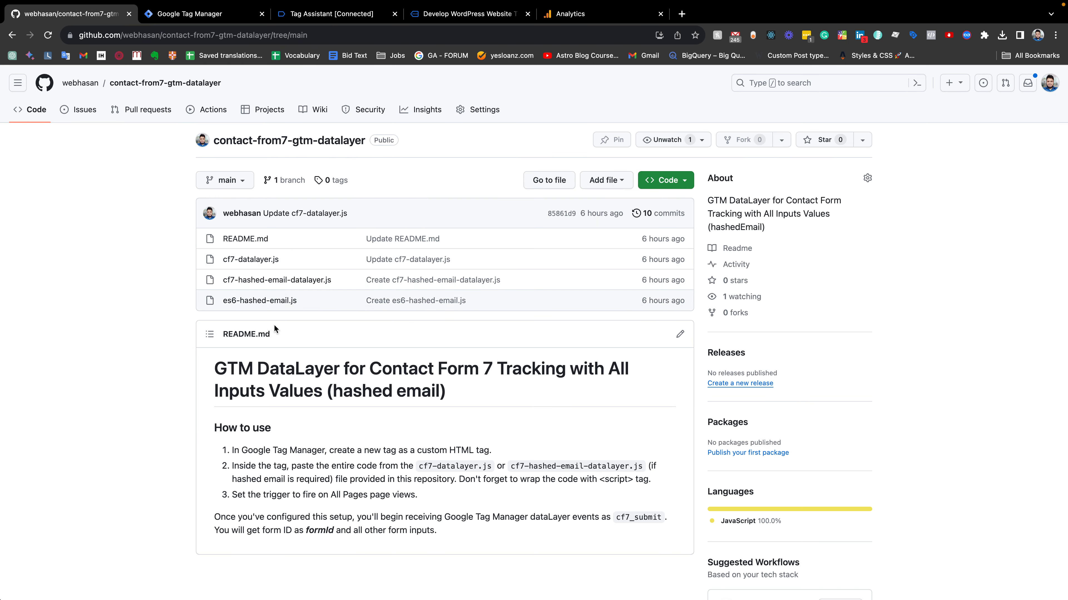
{"action": "scroll", "coordinate": [273, 326], "scroll_direction": "down", "scroll_amount": 1}
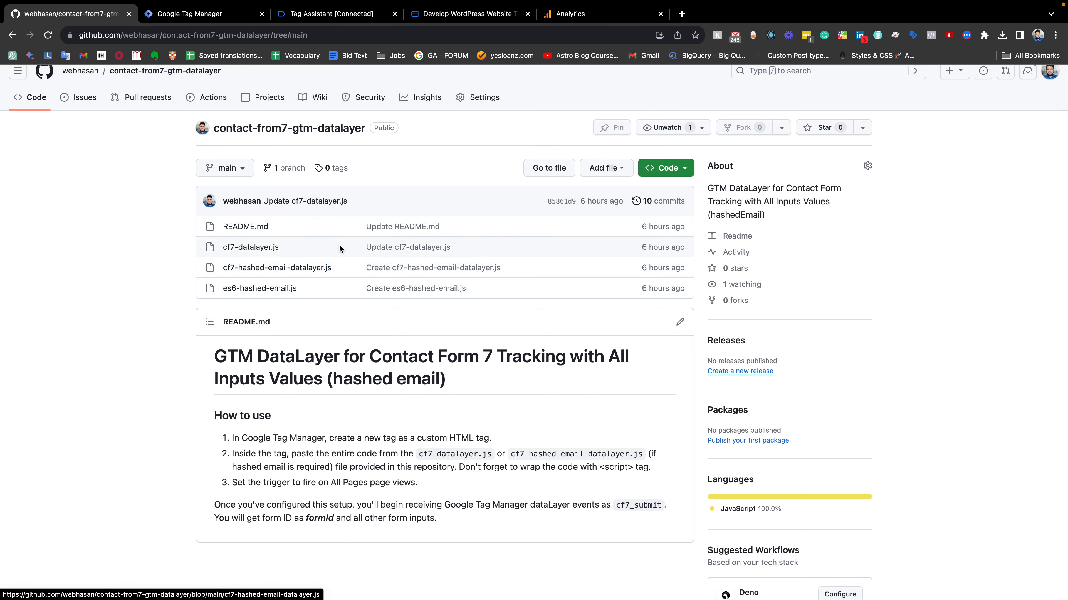
{"action": "left_click", "coordinate": [305, 268]}
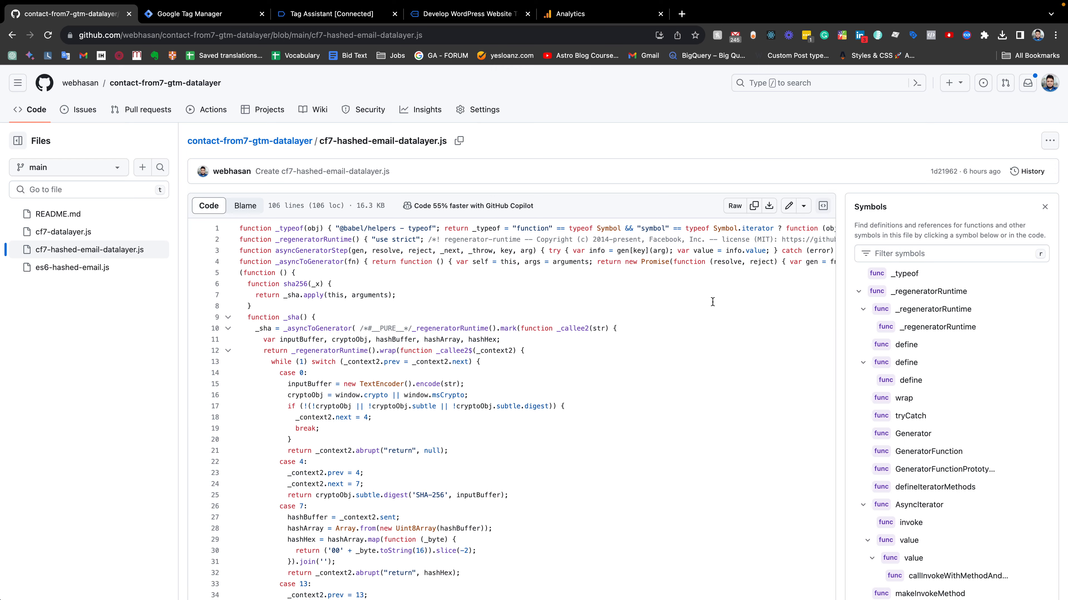
{"action": "scroll", "coordinate": [713, 302], "scroll_direction": "down", "scroll_amount": 10}
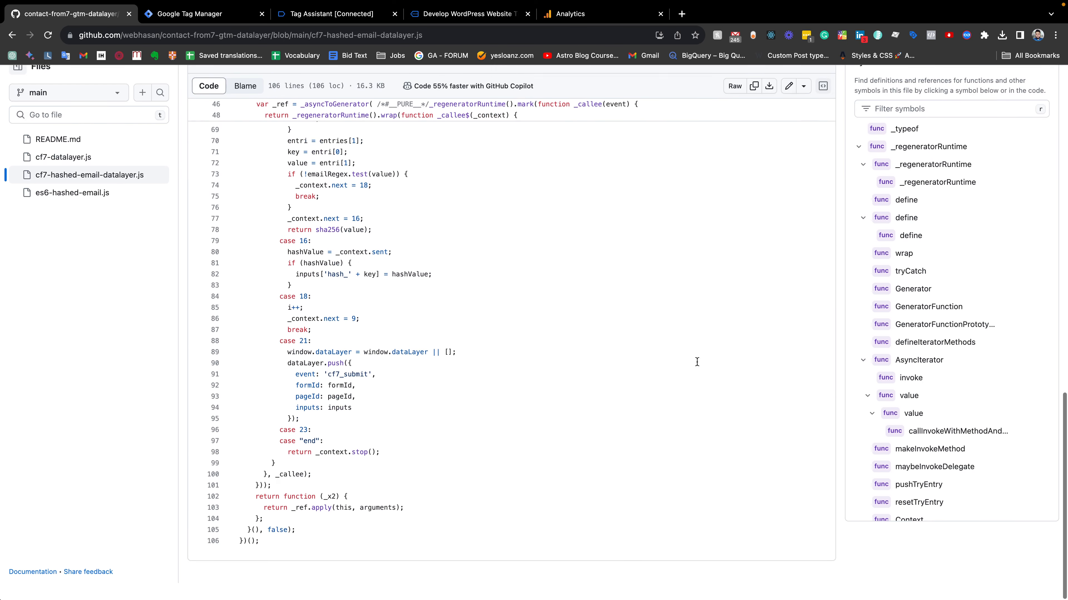
{"action": "scroll", "coordinate": [697, 362], "scroll_direction": "up", "scroll_amount": 10}
{"action": "scroll", "coordinate": [619, 270], "scroll_direction": "right", "scroll_amount": 3}
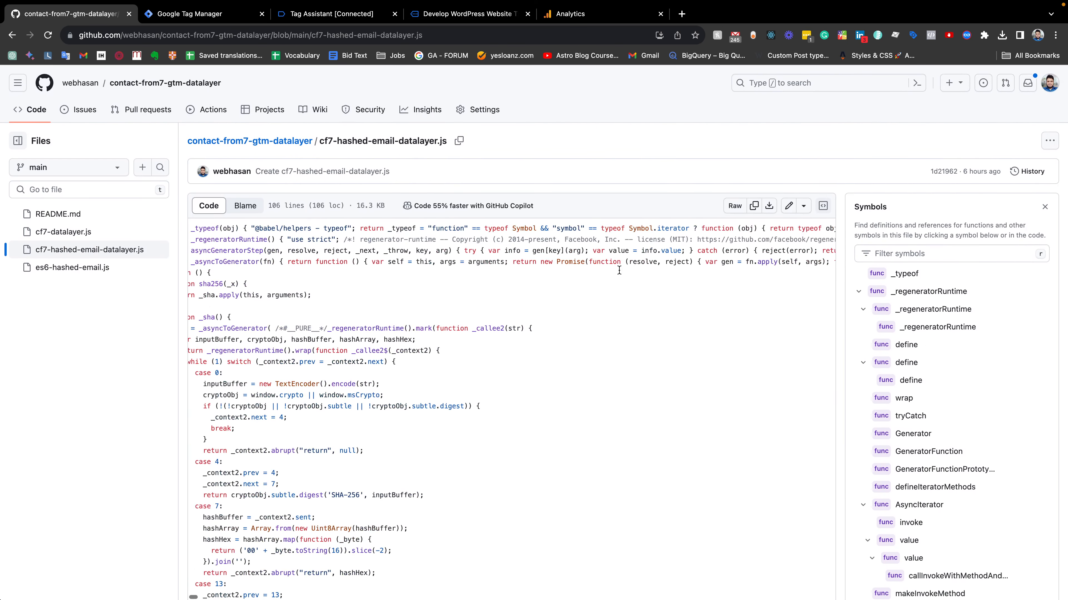
{"action": "scroll", "coordinate": [619, 271], "scroll_direction": "left", "scroll_amount": 3}
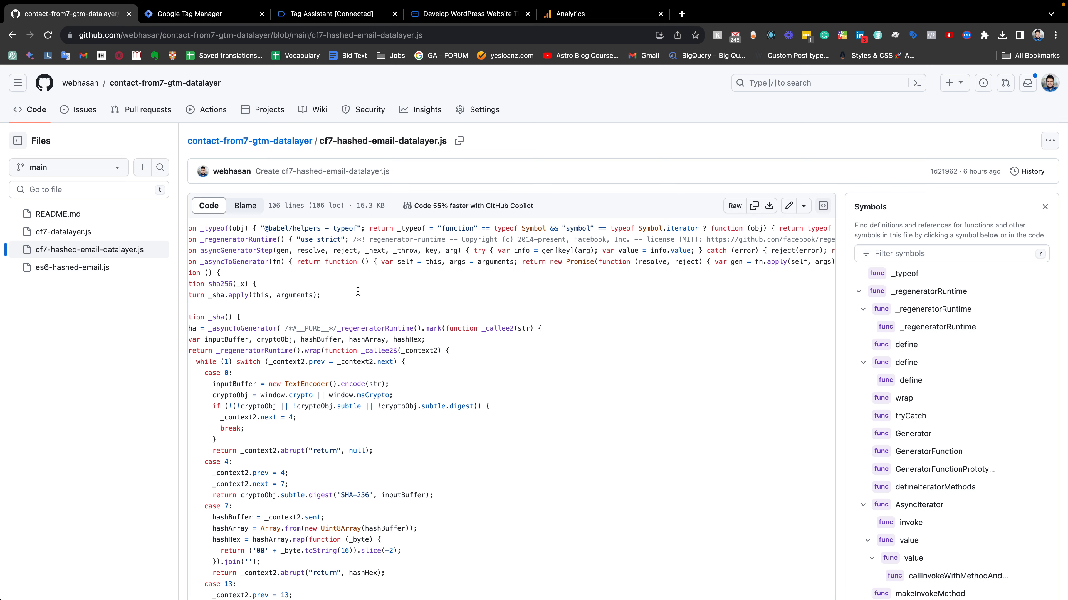
{"action": "left_click", "coordinate": [52, 272]}
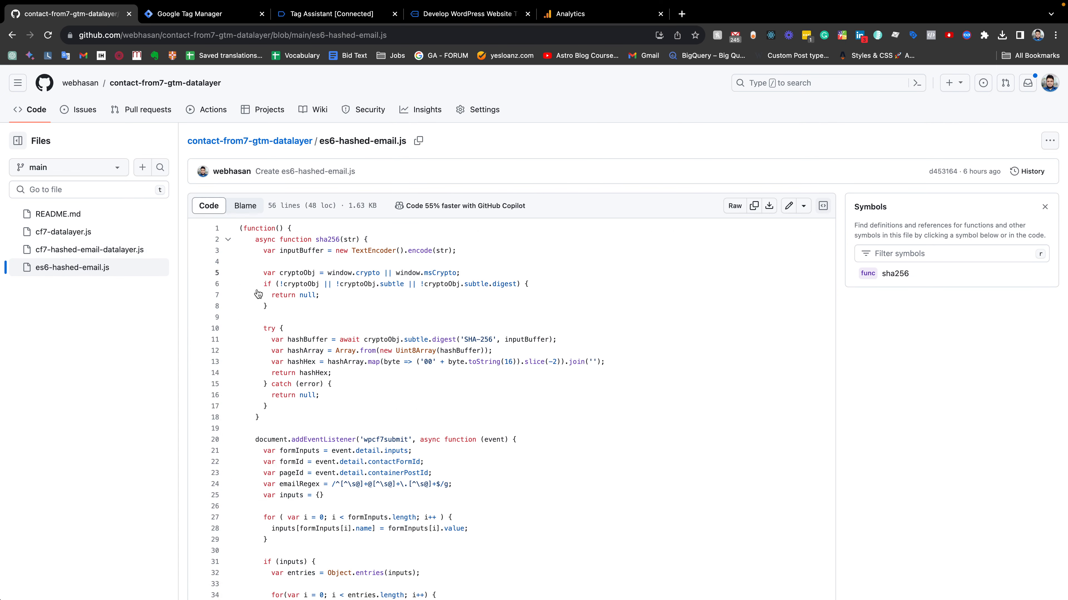
{"action": "scroll", "coordinate": [350, 358], "scroll_direction": "down", "scroll_amount": 5}
{"action": "scroll", "coordinate": [331, 350], "scroll_direction": "up", "scroll_amount": 5}
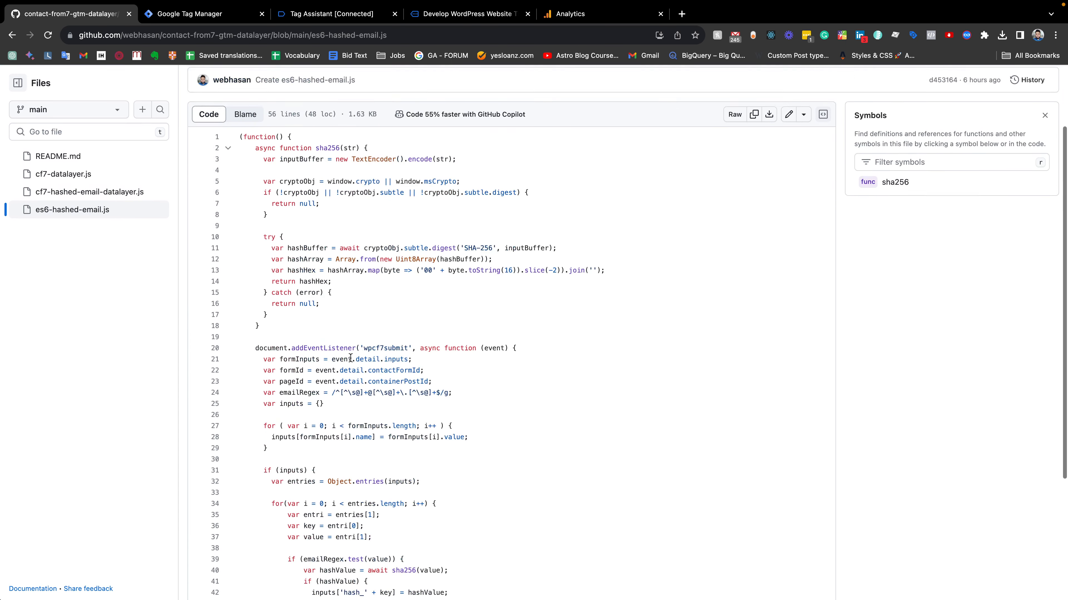
Replace the JavaScript in the Contact From 7 - DL JS tag with the full cf7-hashed-email-datalayer.js code from GitHub, and save the tag
{"action": "left_click", "coordinate": [86, 251]}
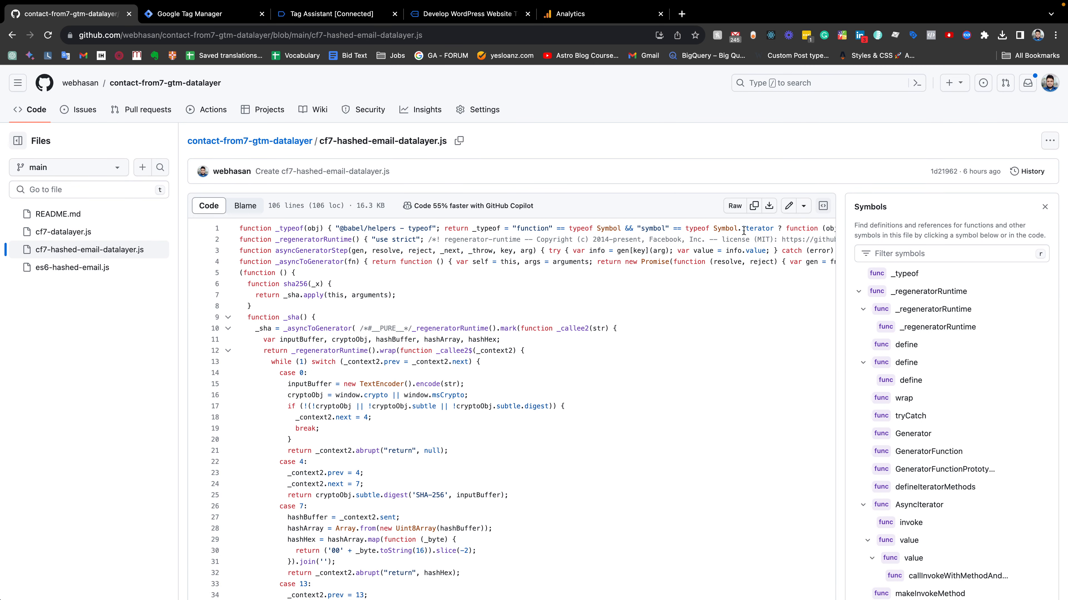
{"action": "left_click", "coordinate": [219, 14]}
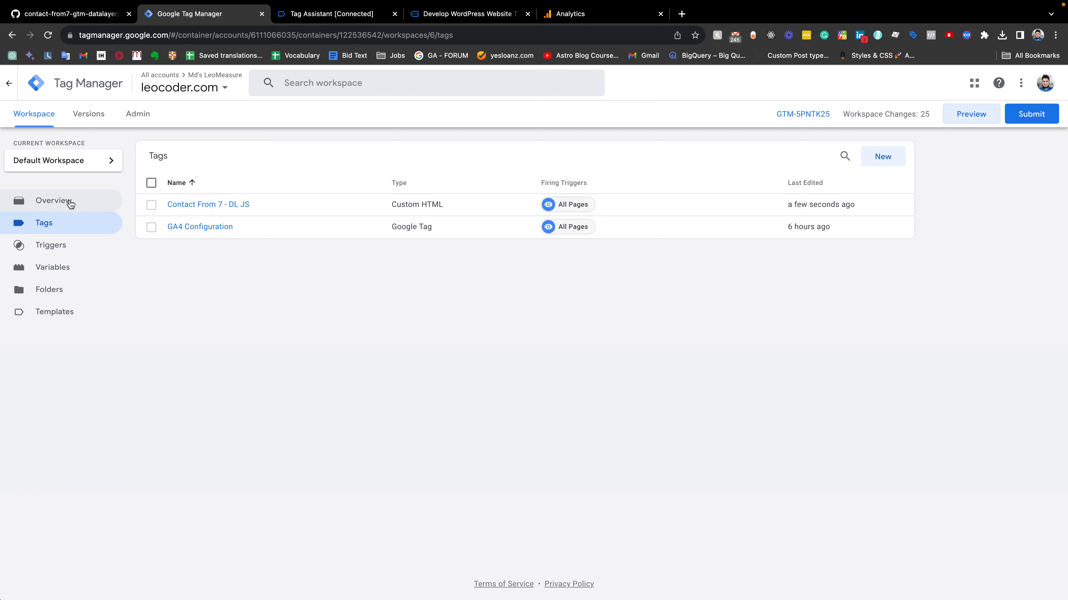
{"action": "left_click", "coordinate": [214, 210]}
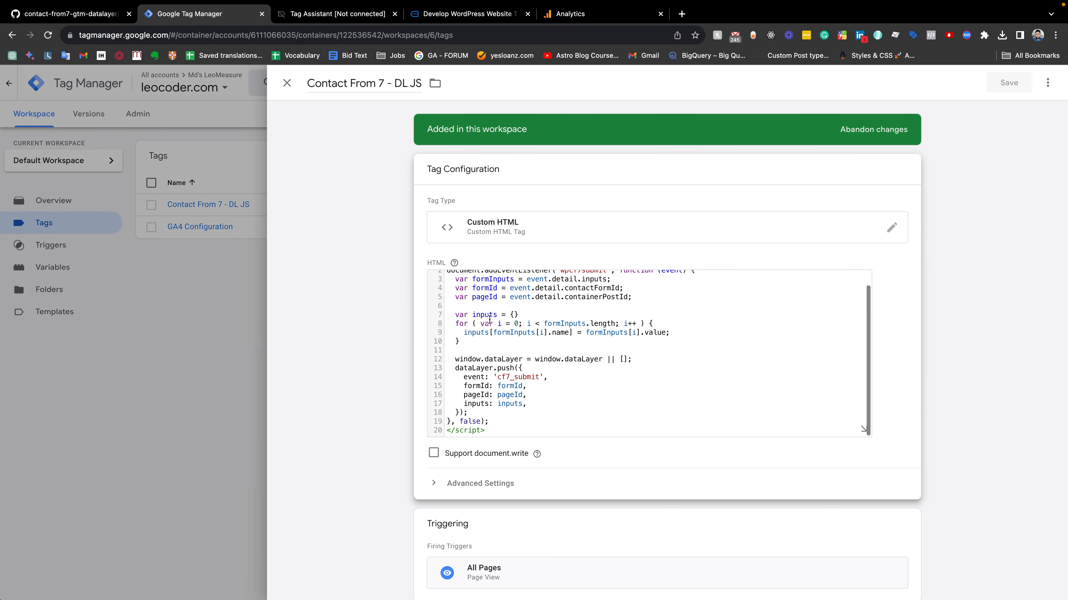
{"action": "left_click_drag", "start_coordinate": [489, 431], "coordinate": [448, 285]}
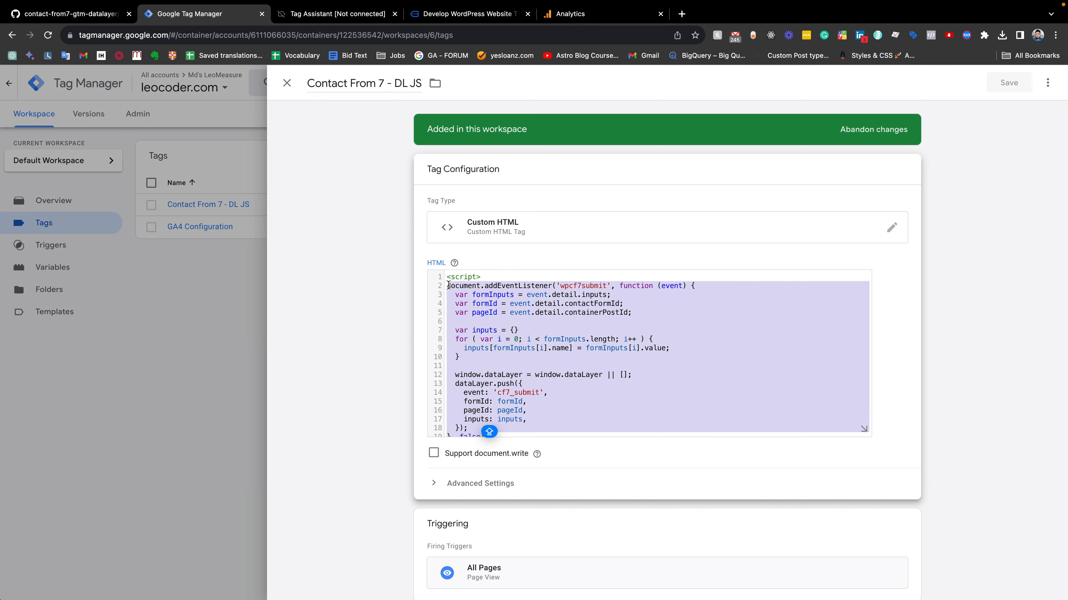
{"action": "key", "text": "BackSpace"}
{"action": "key", "text": "ctrl+v"}
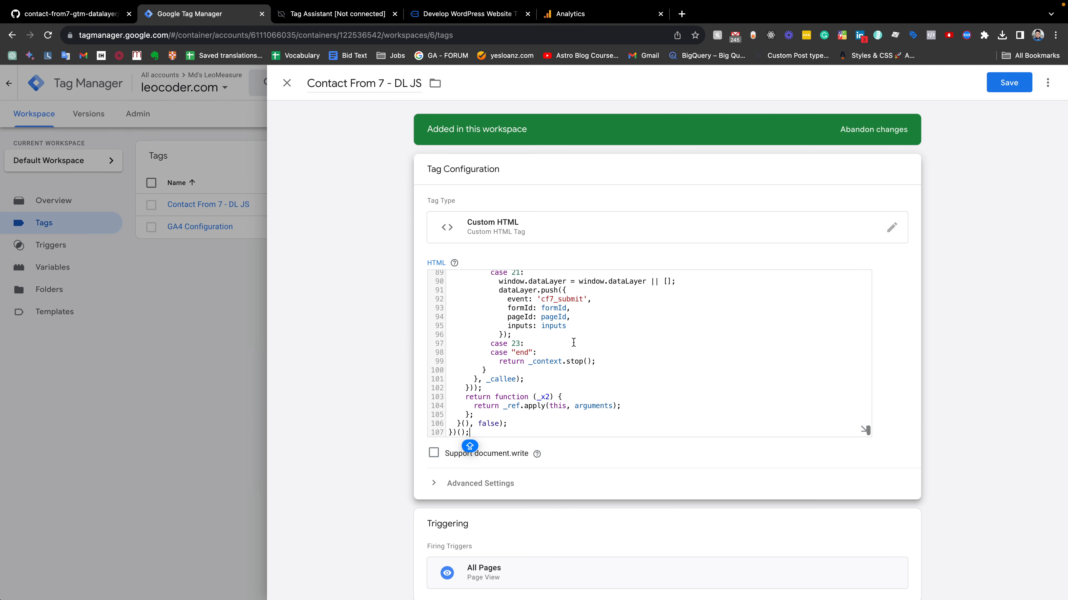
{"action": "left_click", "coordinate": [1006, 83]}
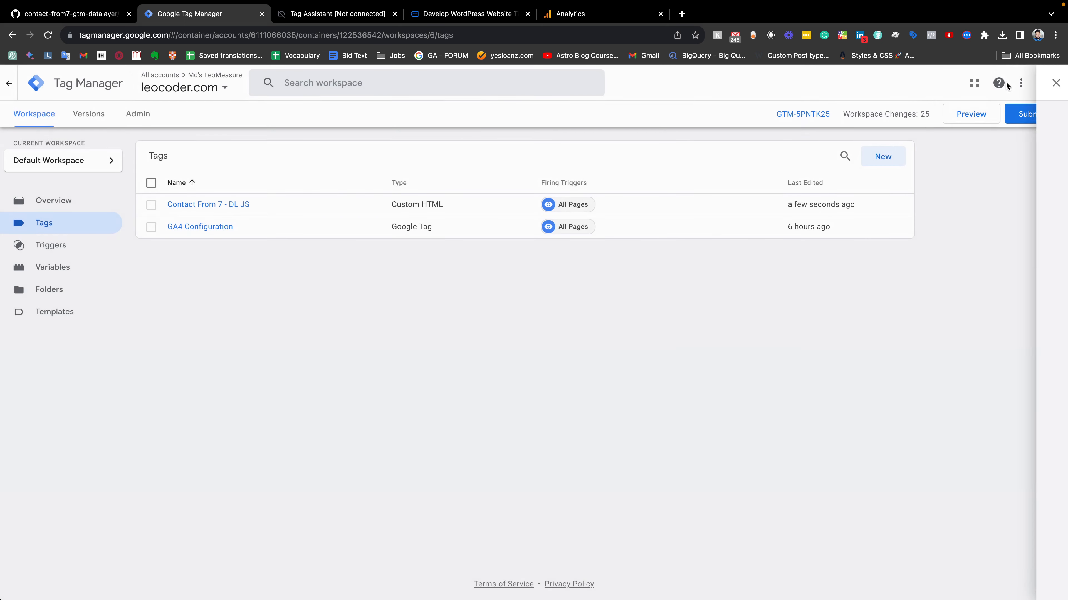
Start preview mode for the leocoder.com workspace and check the connected container's summary in Tag Assistant
{"action": "left_click", "coordinate": [970, 123]}
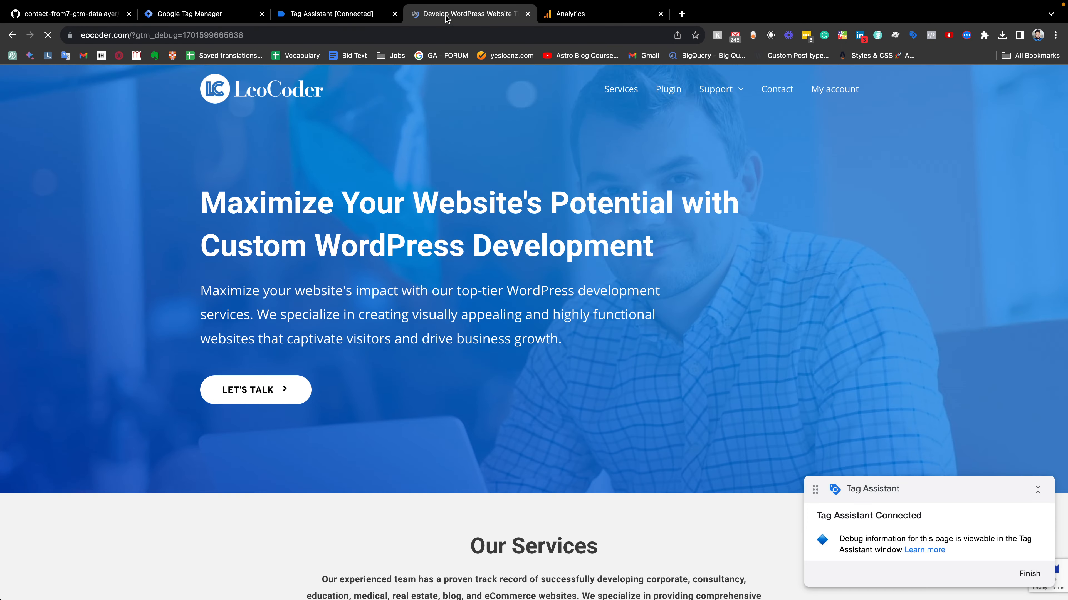
{"action": "left_click", "coordinate": [357, 17]}
{"action": "left_click", "coordinate": [538, 277]}
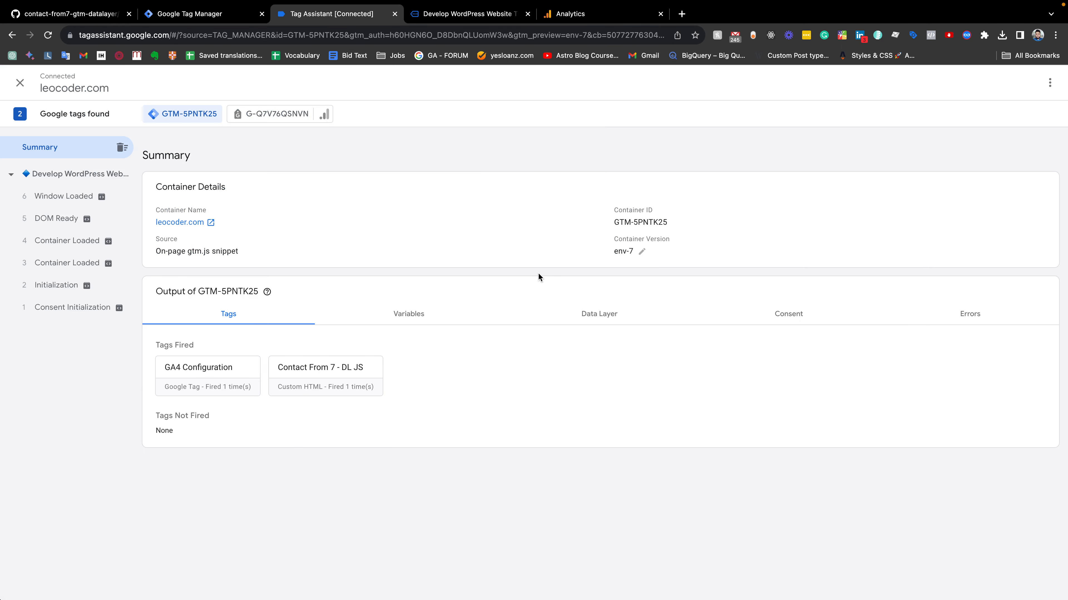
On the LeoCoder site, submit the Quick Contact form with full name, e-mail, subject "We need some help of marketing" and message "ADFASDFASD"
{"action": "left_click", "coordinate": [444, 17]}
{"action": "scroll", "coordinate": [526, 307], "scroll_direction": "down", "scroll_amount": 10}
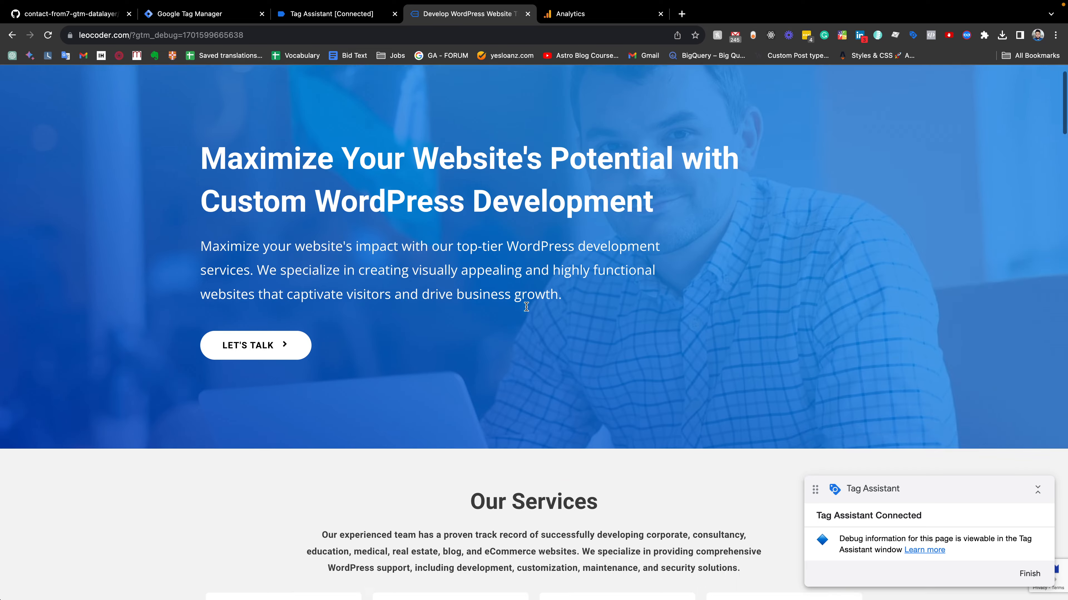
{"action": "scroll", "coordinate": [525, 307], "scroll_direction": "down", "scroll_amount": 15}
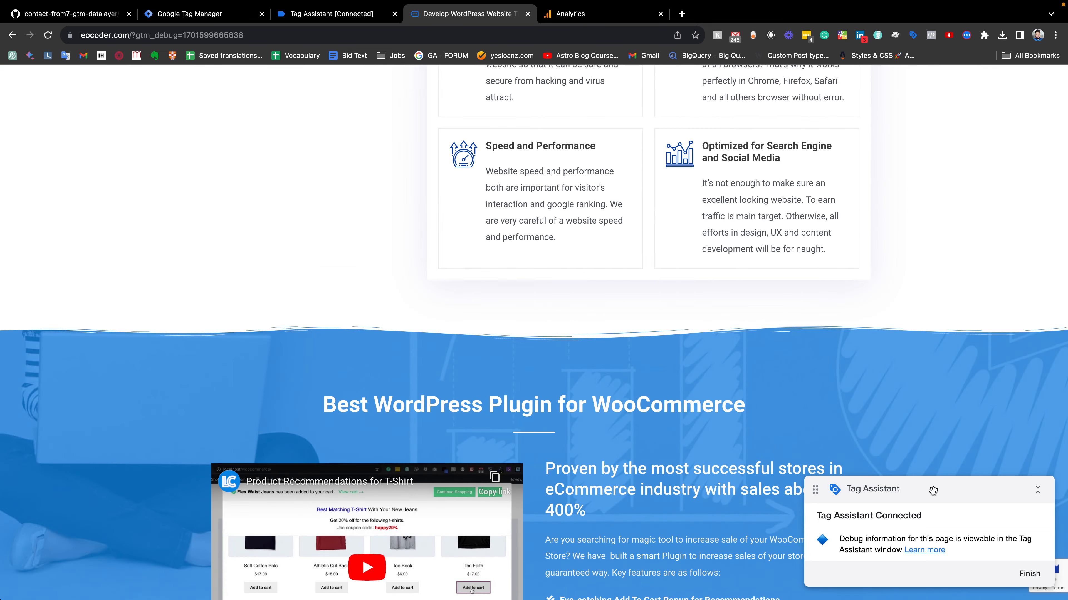
{"action": "scroll", "coordinate": [775, 359], "scroll_direction": "down", "scroll_amount": 20}
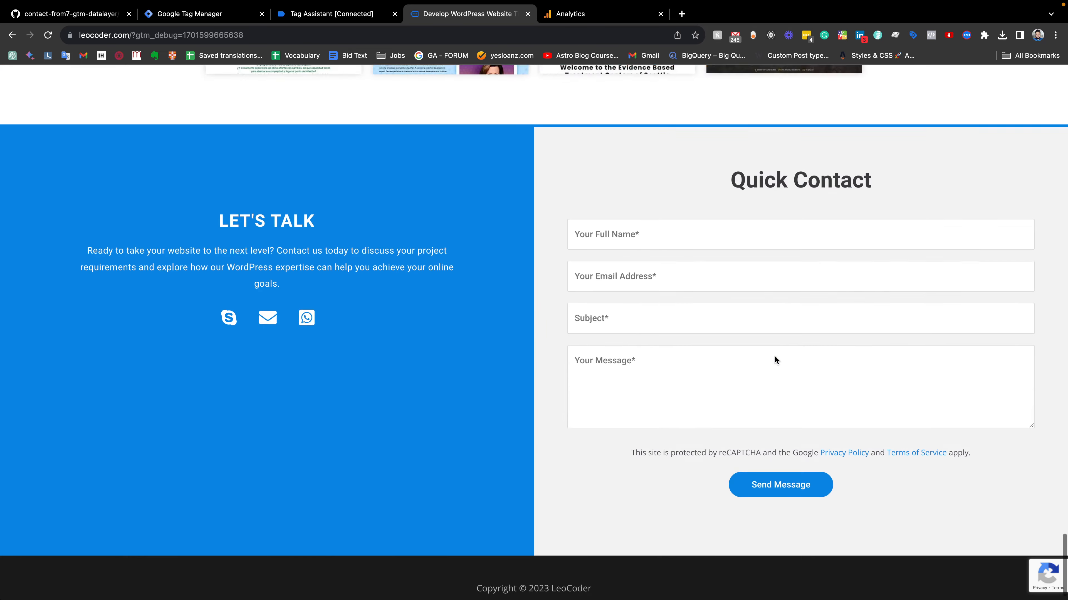
{"action": "left_click", "coordinate": [611, 226]}
{"action": "left_click", "coordinate": [661, 247]}
{"action": "left_click", "coordinate": [605, 256]}
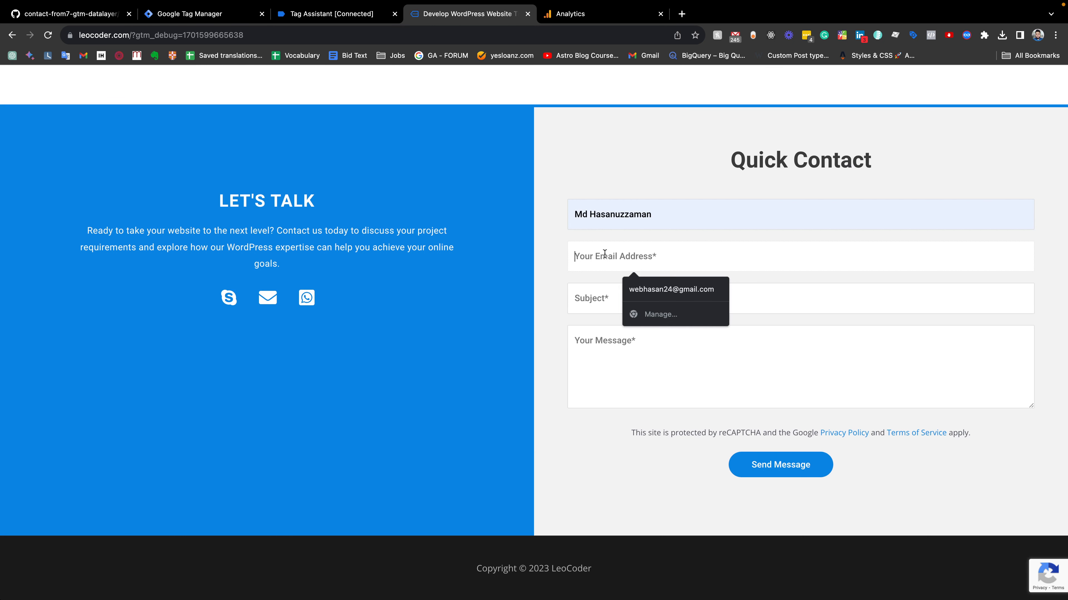
{"action": "left_click", "coordinate": [647, 282]}
{"action": "left_click", "coordinate": [646, 297]}
{"action": "left_click", "coordinate": [652, 331]}
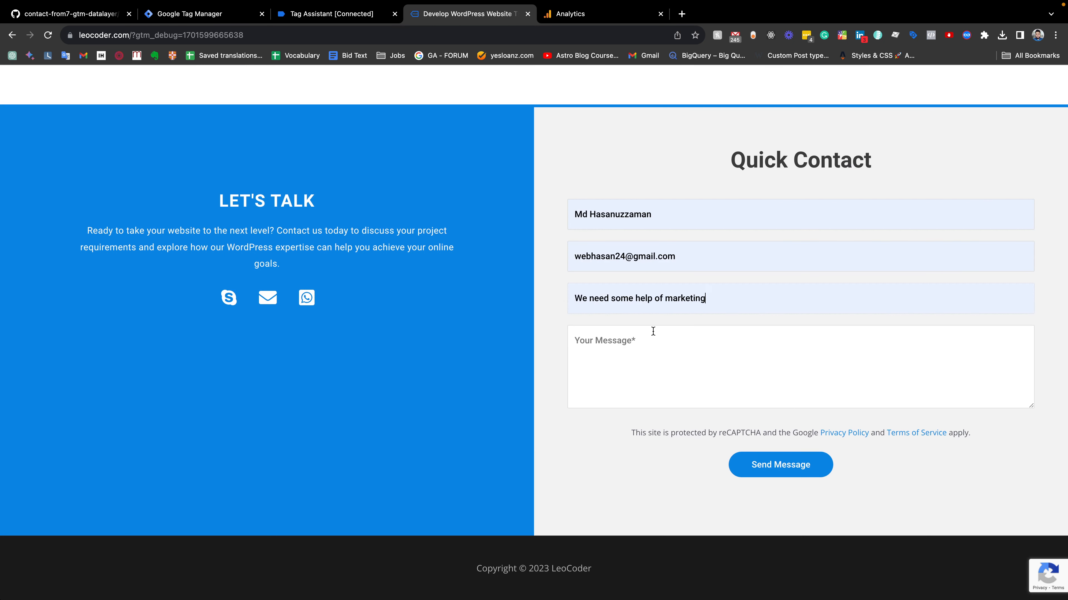
{"action": "type", "text": "ADFASDFASD"}
{"action": "left_click", "coordinate": [777, 476]}
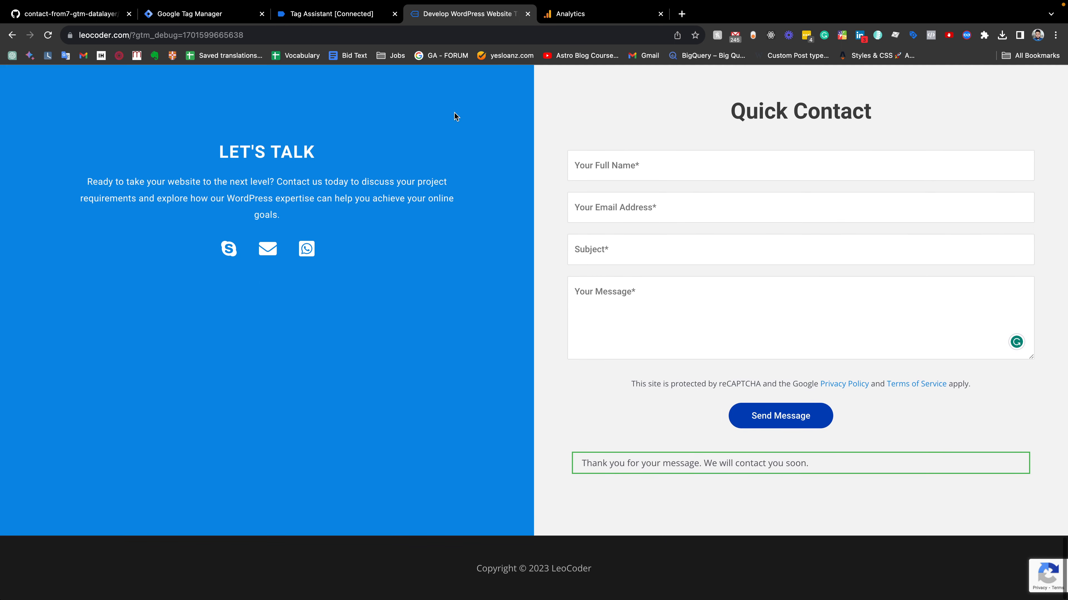
Switch to Tag Assistant and compare the email and hash_email inputs in the cf7_submit event's API call
{"action": "left_click", "coordinate": [337, 16]}
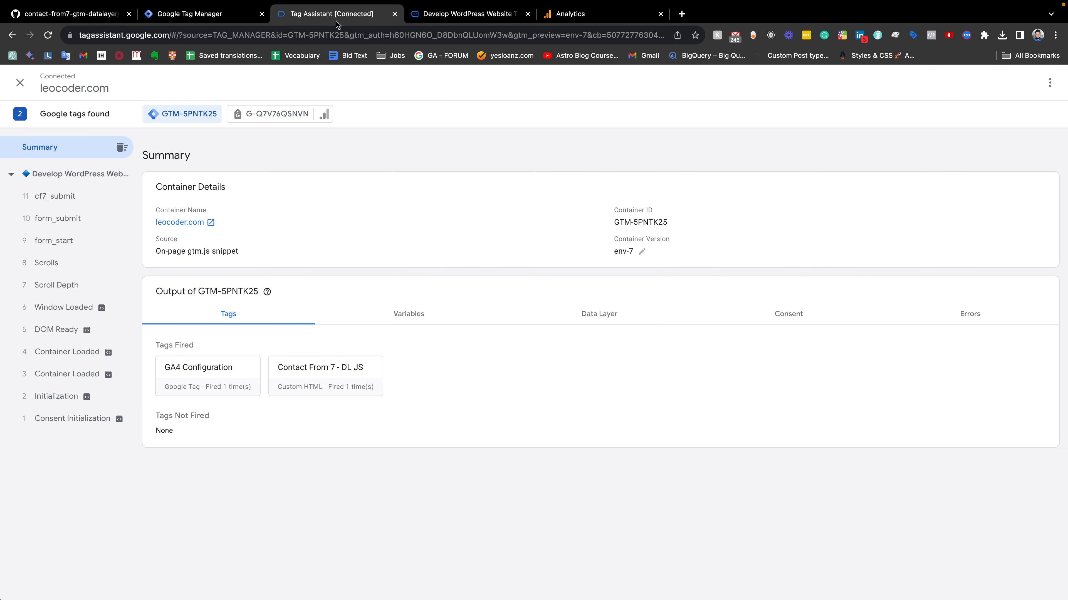
{"action": "left_click", "coordinate": [65, 203]}
{"action": "left_click", "coordinate": [849, 221]}
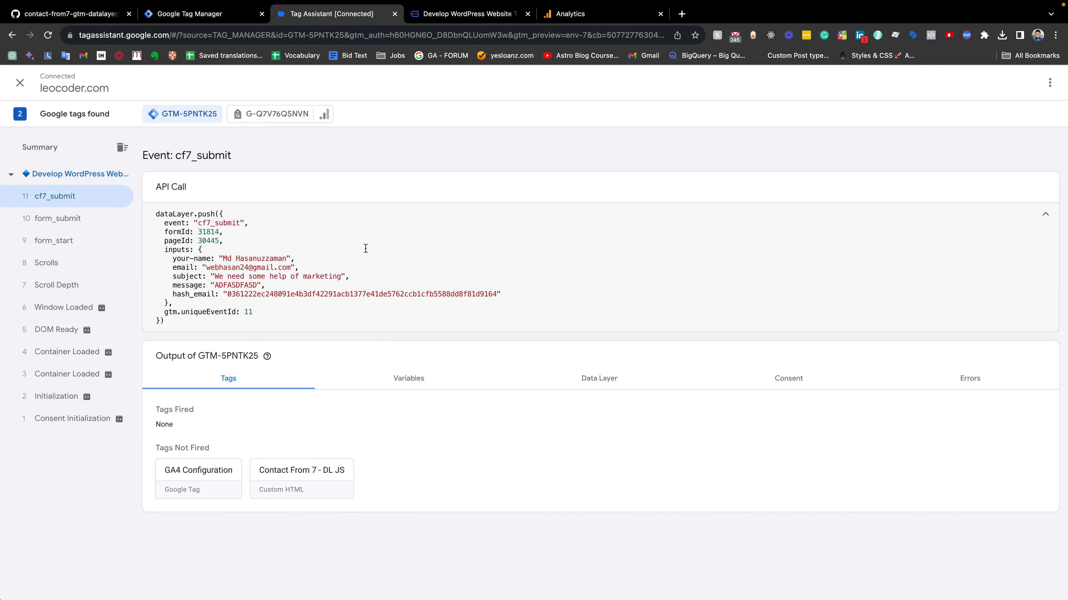
{"action": "left_click_drag", "start_coordinate": [171, 270], "coordinate": [306, 267]}
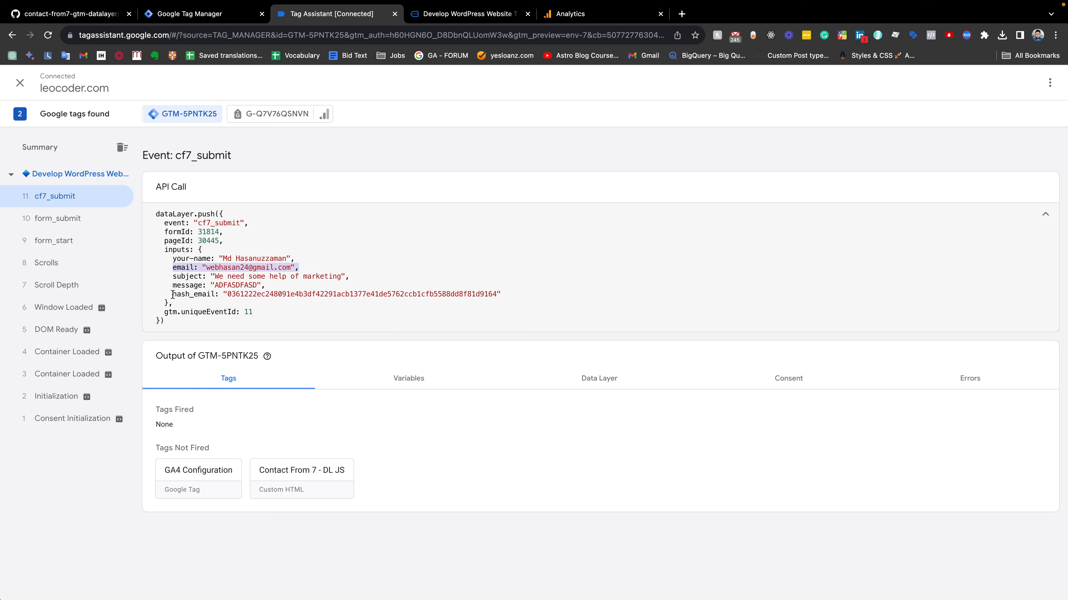
{"action": "left_click", "coordinate": [186, 295]}
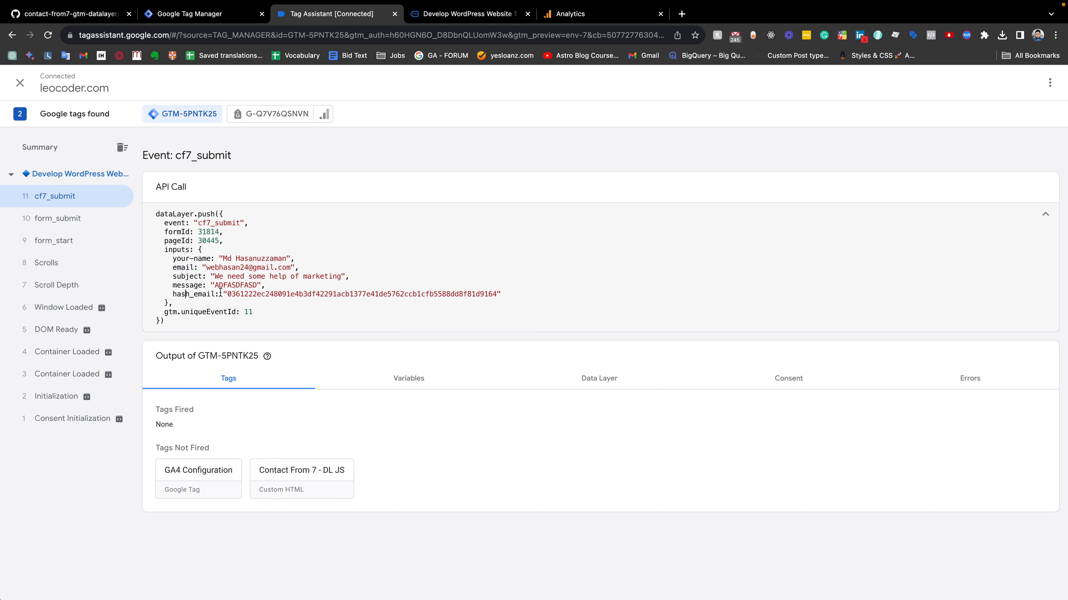
{"action": "left_click_drag", "start_coordinate": [226, 292], "coordinate": [494, 292]}
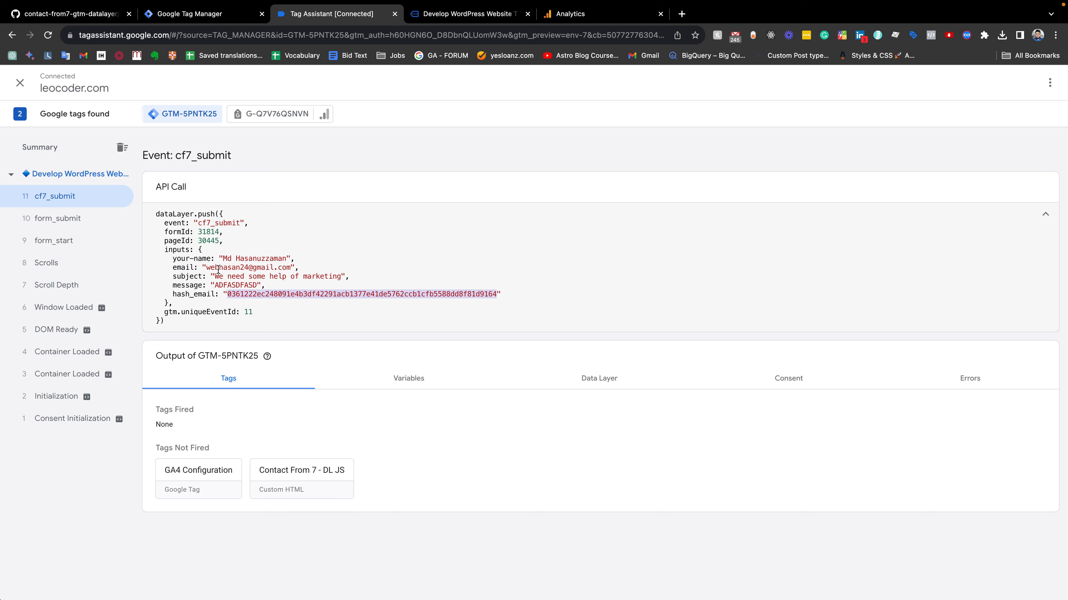
{"action": "left_click_drag", "start_coordinate": [206, 268], "coordinate": [300, 260]}
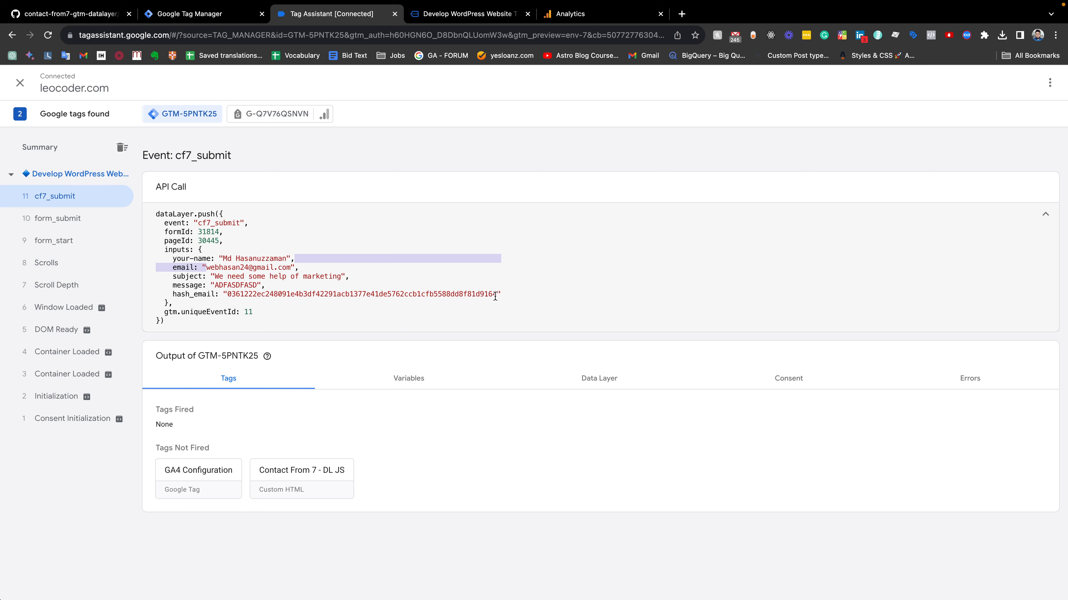
Switch to the contact-from7-gtm-datalayer GitHub repository and copy the full code of cf7-datalayer.js
{"action": "left_click", "coordinate": [71, 13]}
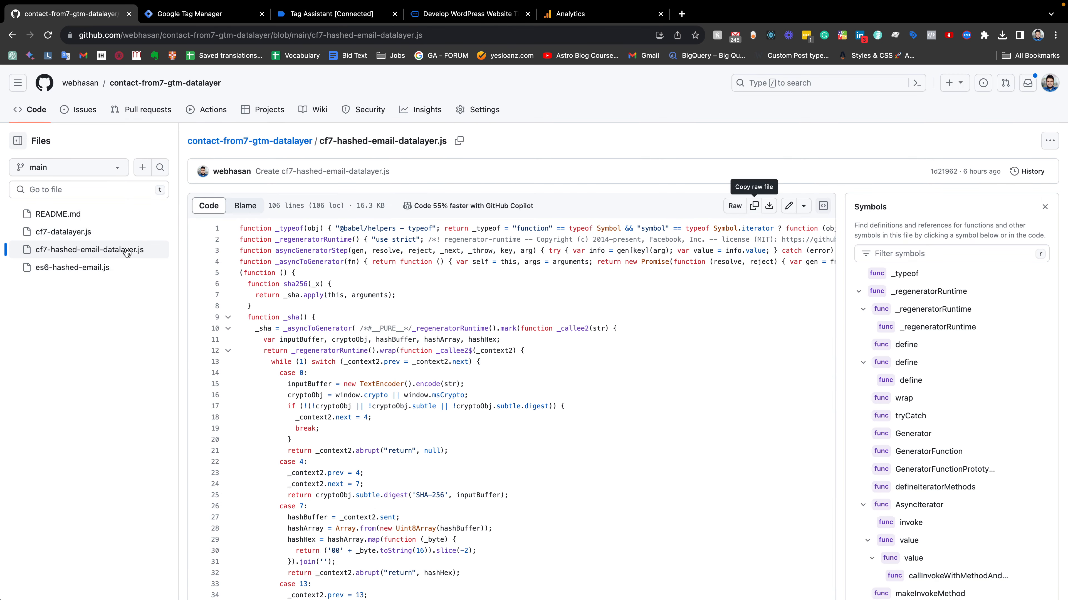
{"action": "left_click", "coordinate": [221, 142]}
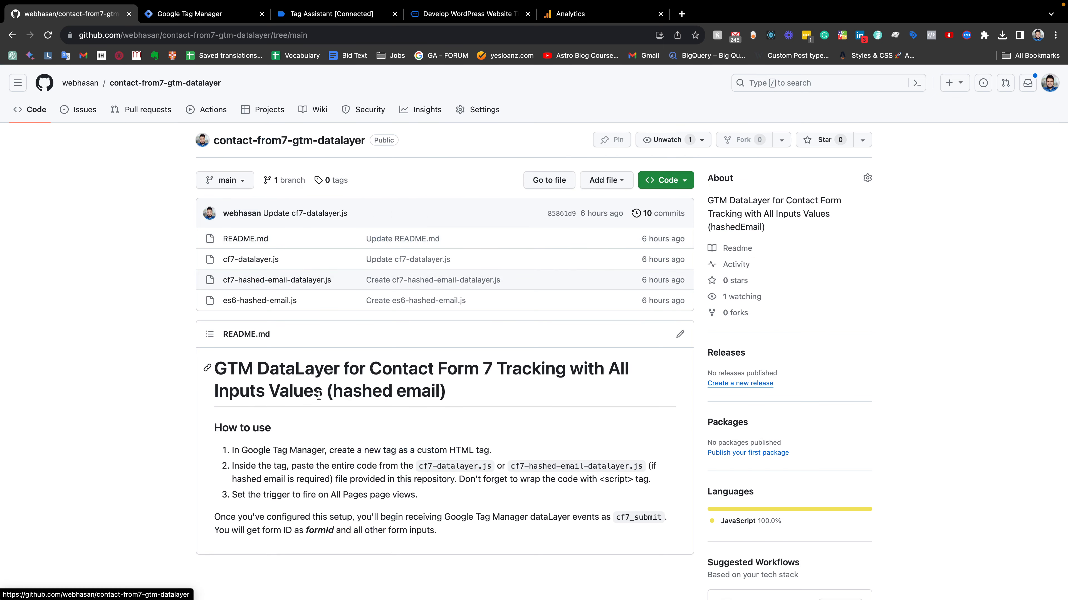
{"action": "scroll", "coordinate": [318, 394], "scroll_direction": "down", "scroll_amount": 1}
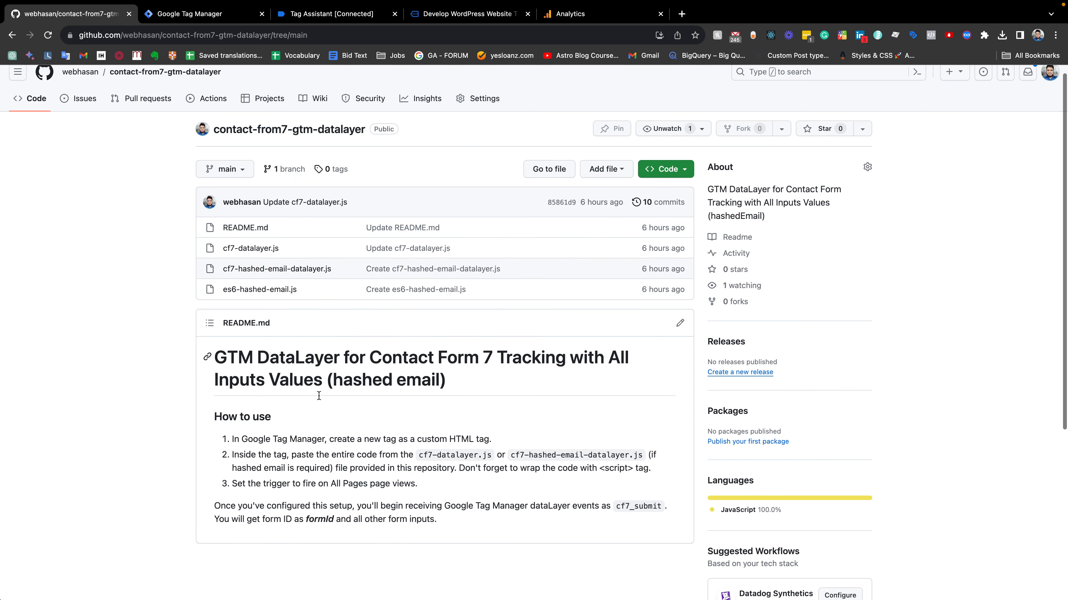
{"action": "left_click", "coordinate": [263, 254]}
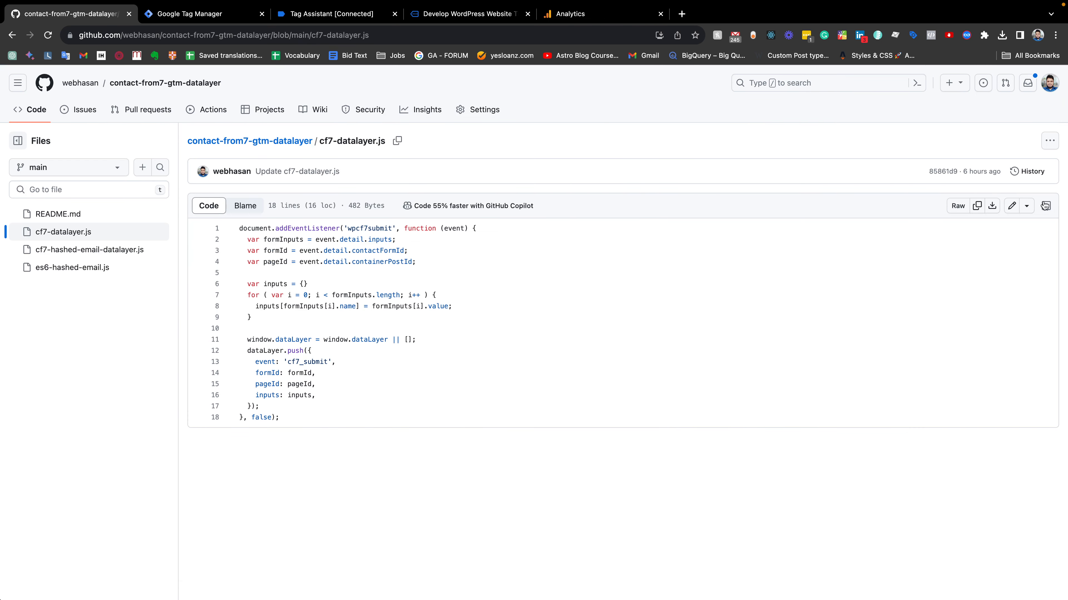
{"action": "left_click", "coordinate": [978, 205]}
In Google Tag Manager, replace the JavaScript inside the Contact From 7 - DL JS tag's script element with the cf7-datalayer.js code and save
{"action": "left_click", "coordinate": [298, 14]}
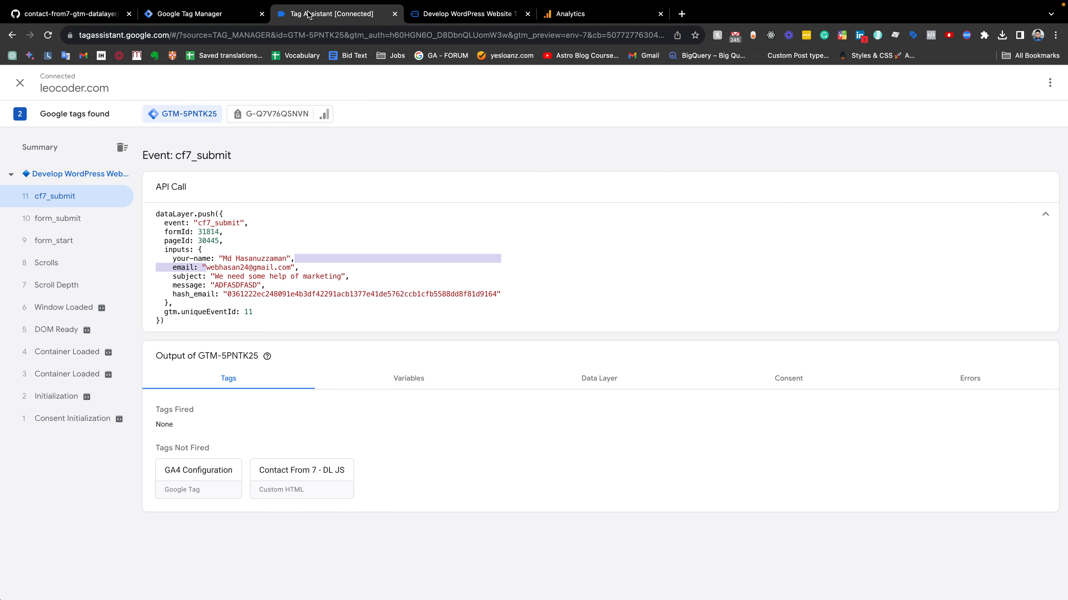
{"action": "left_click", "coordinate": [189, 15]}
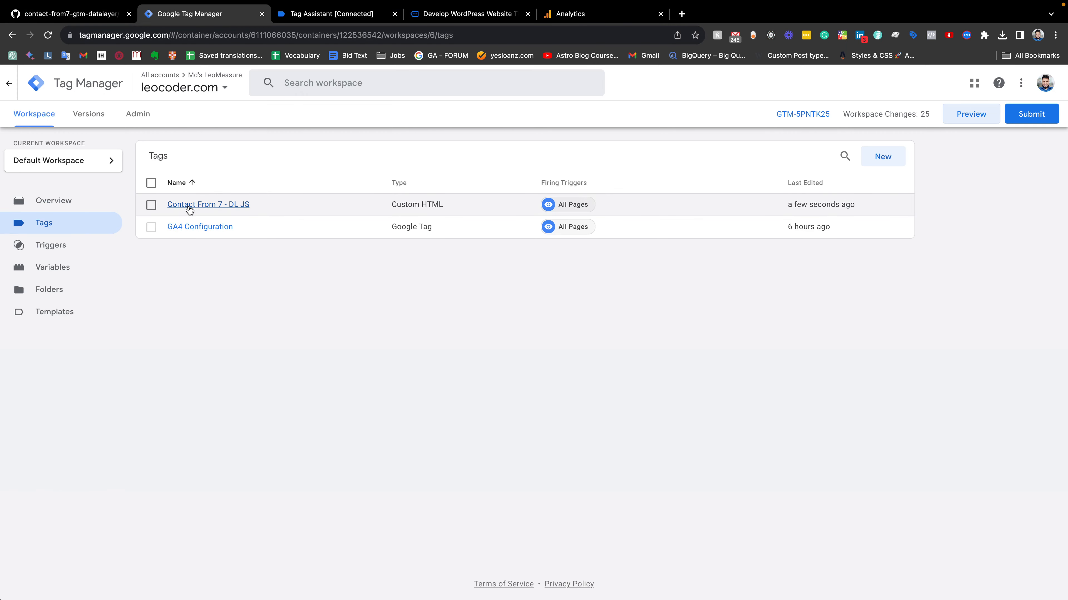
{"action": "left_click", "coordinate": [241, 209]}
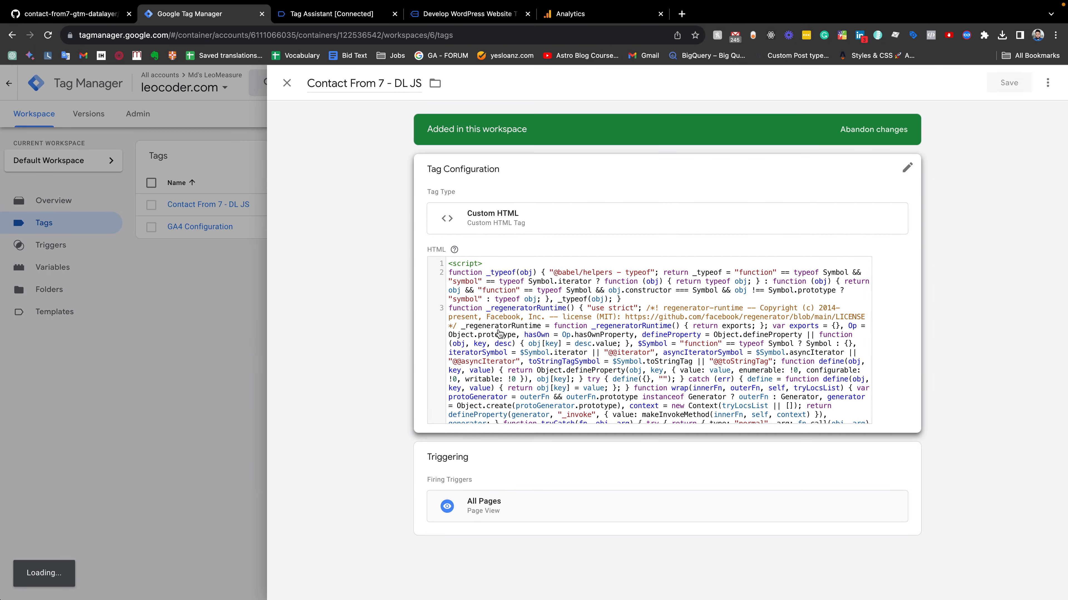
{"action": "left_click", "coordinate": [499, 330]}
{"action": "scroll", "coordinate": [499, 330], "scroll_direction": "down", "scroll_amount": 12}
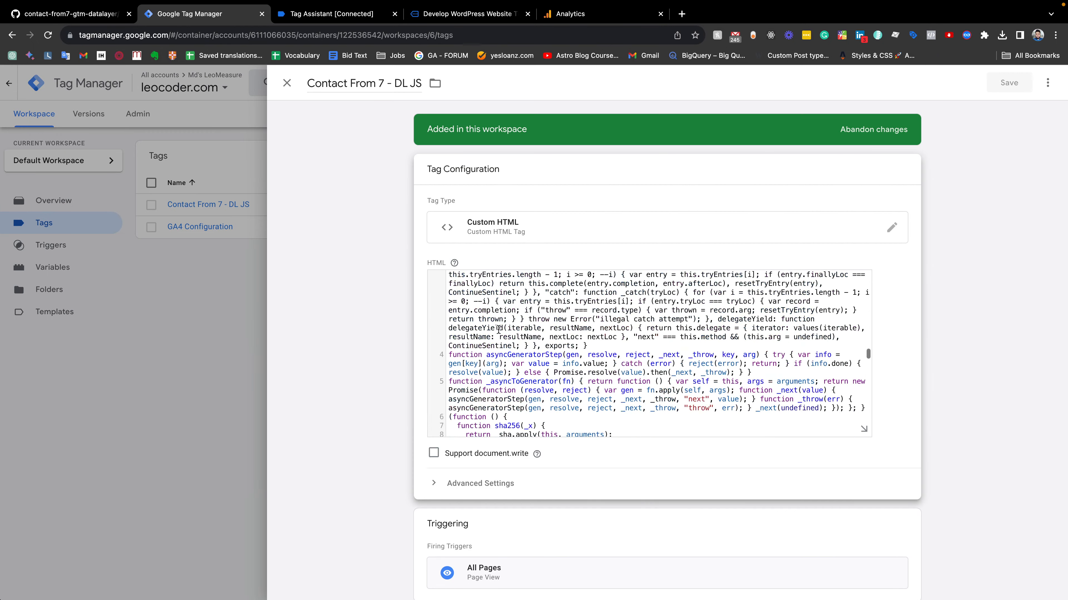
{"action": "scroll", "coordinate": [498, 330], "scroll_direction": "down", "scroll_amount": 15}
{"action": "left_click_drag", "start_coordinate": [480, 422], "coordinate": [450, 289]}
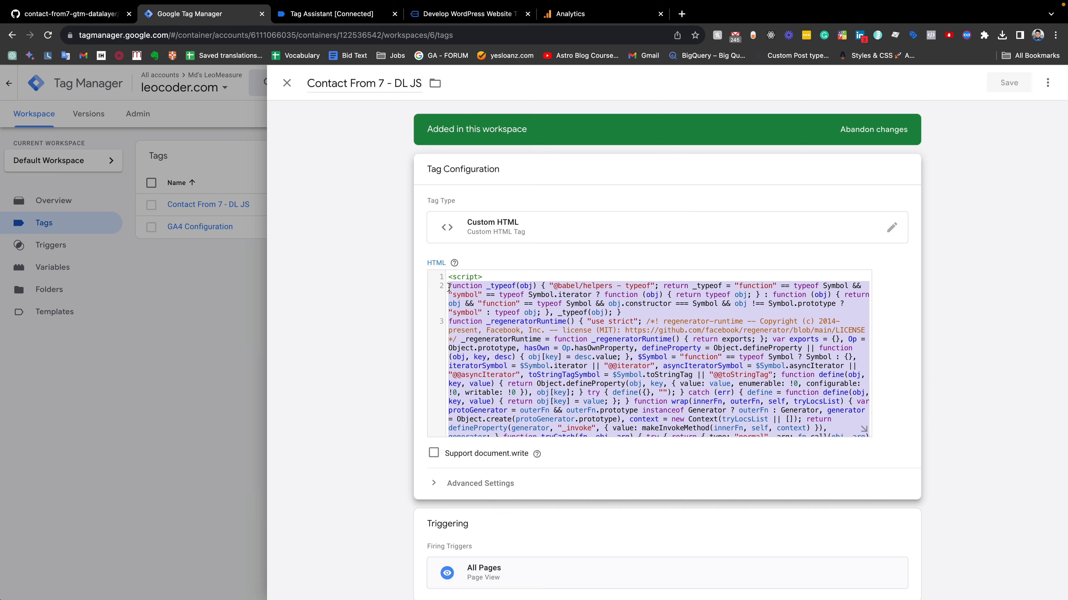
{"action": "key", "text": "BackSpace"}
{"action": "key", "text": "ctrl+v"}
{"action": "scroll", "coordinate": [611, 302], "scroll_direction": "down", "scroll_amount": 1}
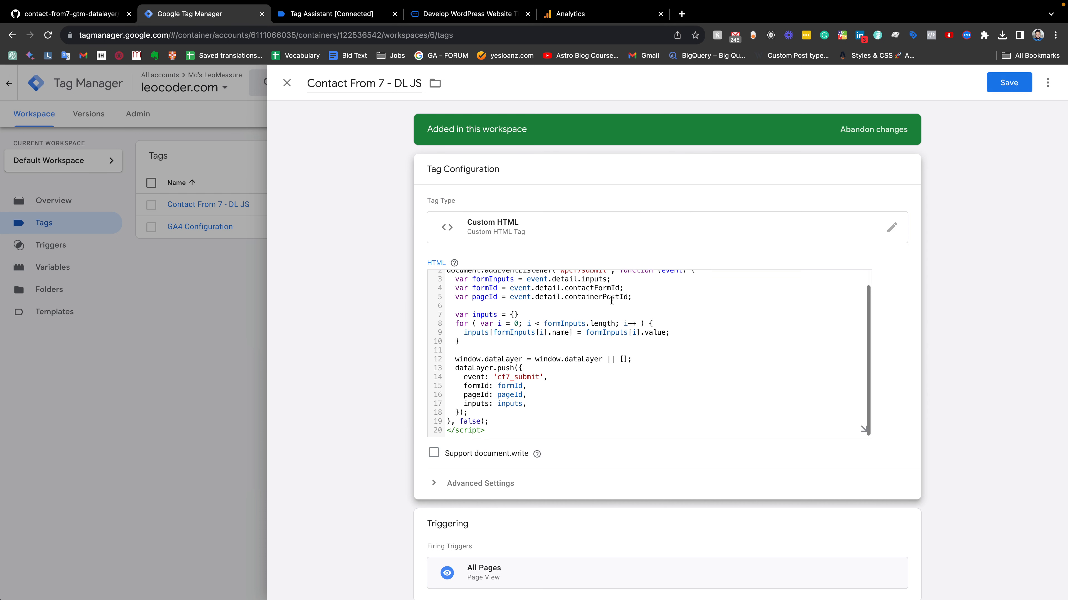
{"action": "left_click", "coordinate": [997, 82]}
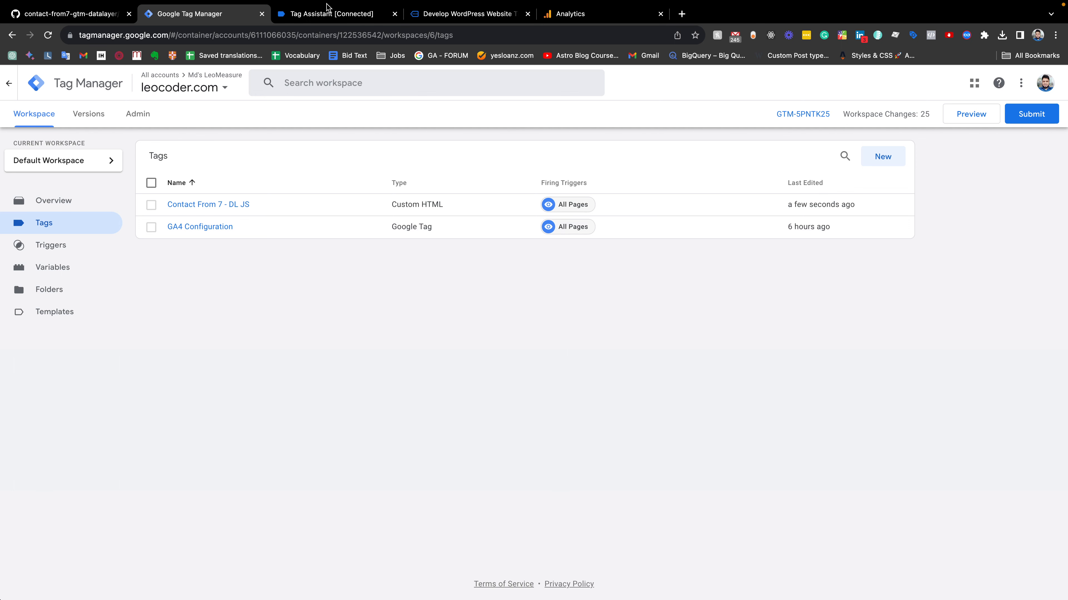
Examine the formId, name and subject keys of the cf7_submit event in Tag Assistant to identify the values needing data layer variables
{"action": "left_click", "coordinate": [322, 14]}
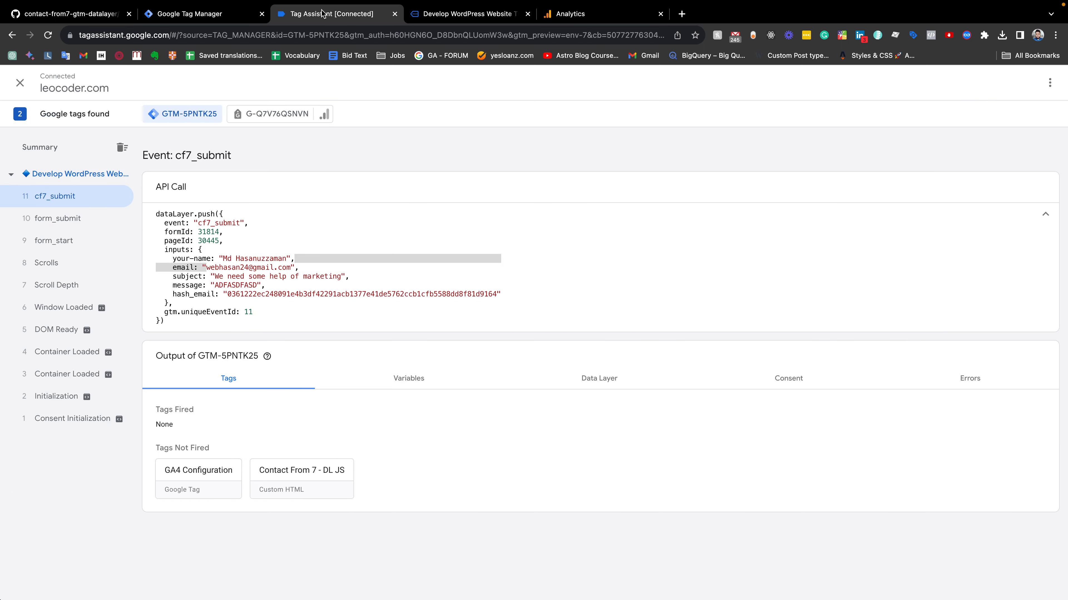
{"action": "key", "text": "ctrl+shift+Tab"}
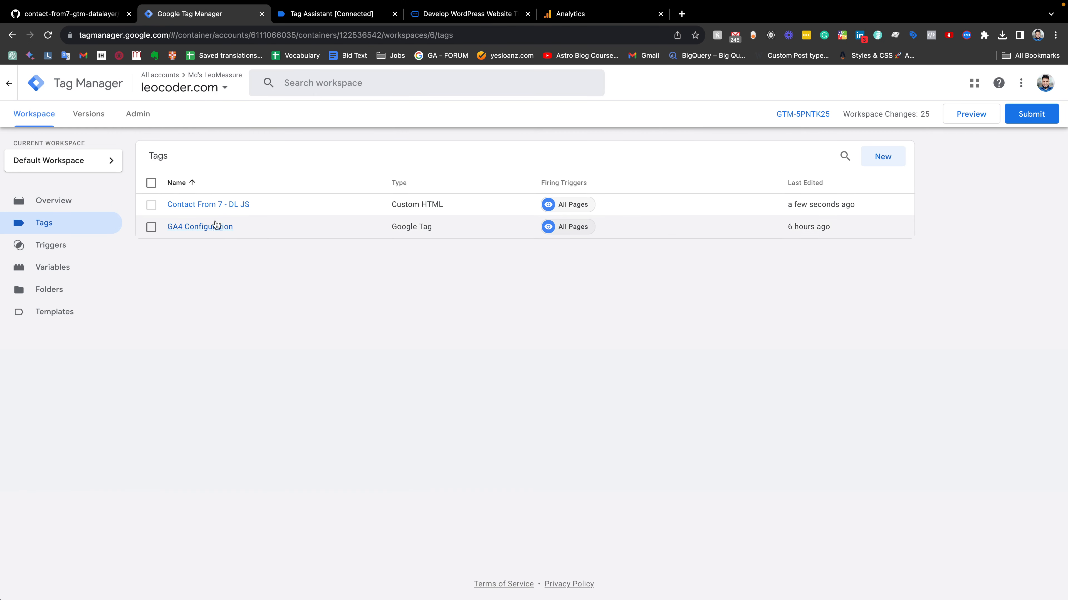
{"action": "left_click", "coordinate": [320, 10]}
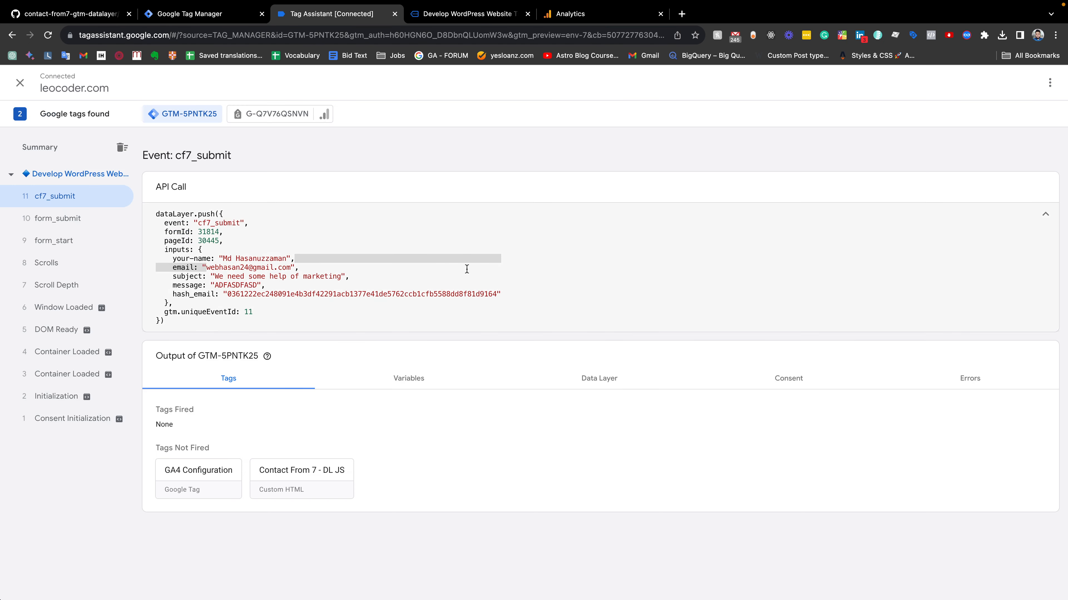
{"action": "left_click", "coordinate": [207, 13]}
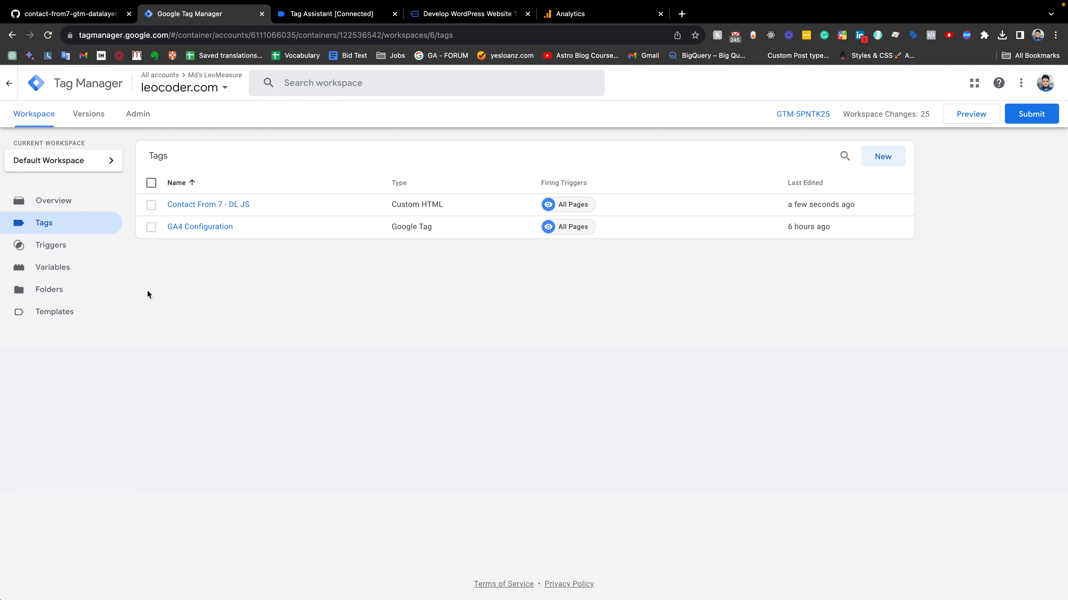
{"action": "left_click", "coordinate": [299, 14]}
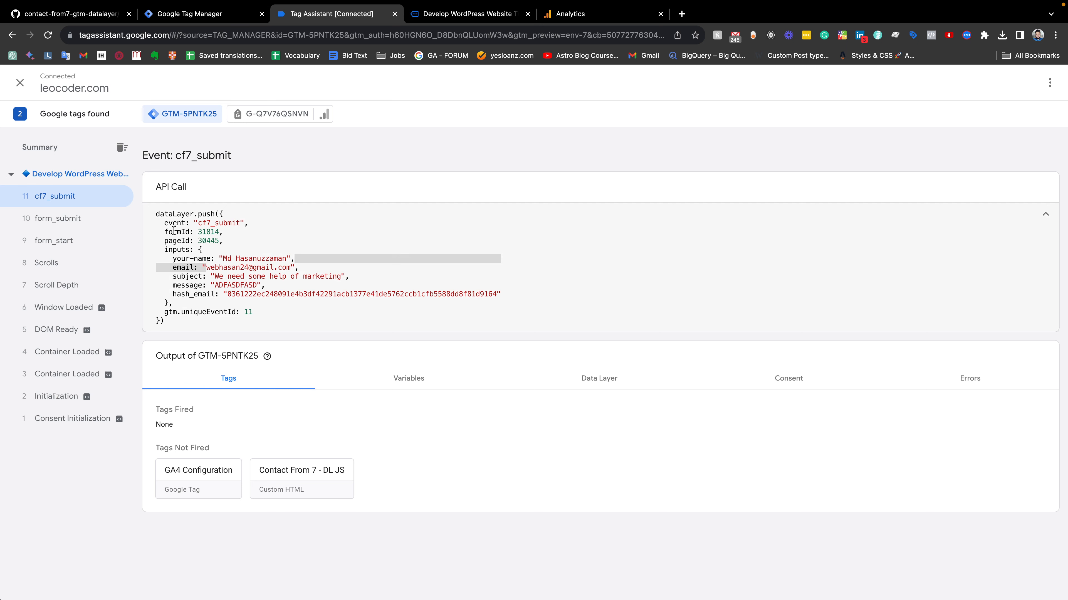
{"action": "left_click_drag", "start_coordinate": [165, 232], "coordinate": [248, 234]}
{"action": "left_click_drag", "start_coordinate": [173, 260], "coordinate": [290, 294]}
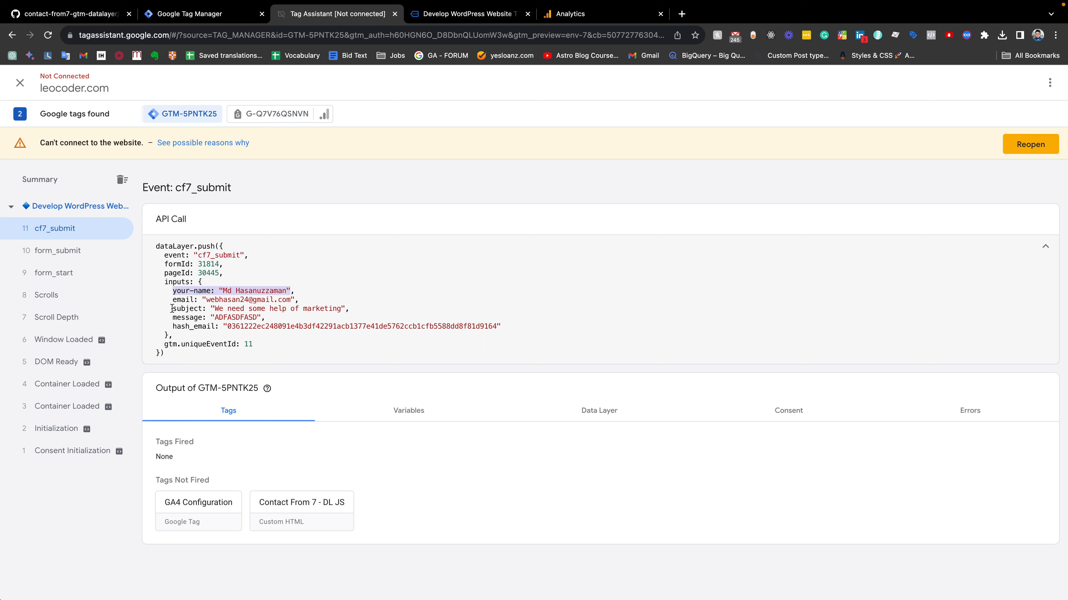
{"action": "left_click_drag", "start_coordinate": [172, 309], "coordinate": [354, 308]}
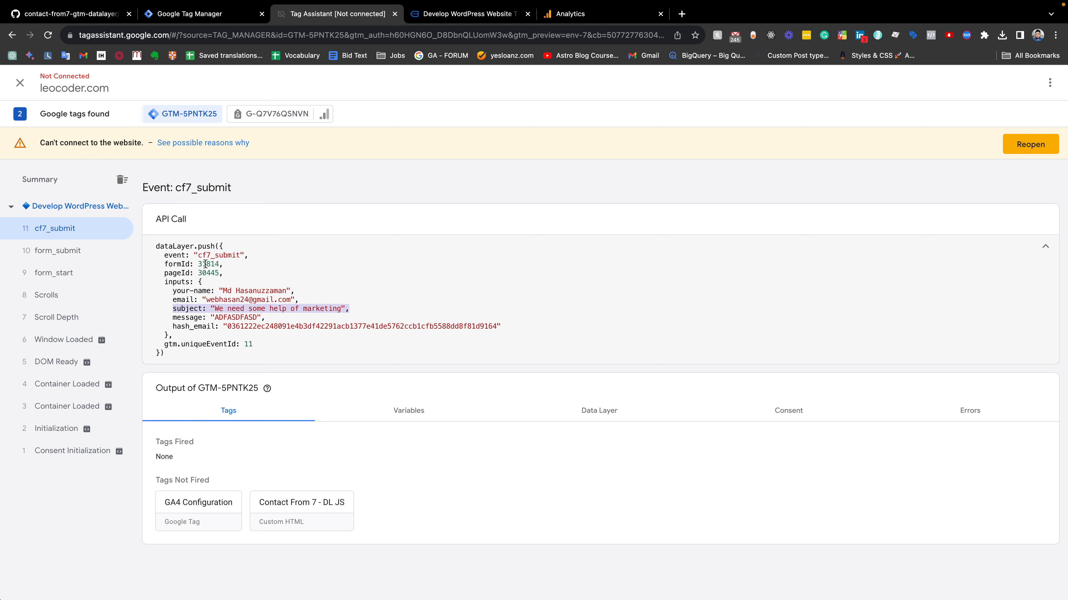
{"action": "left_click_drag", "start_coordinate": [164, 264], "coordinate": [250, 265]}
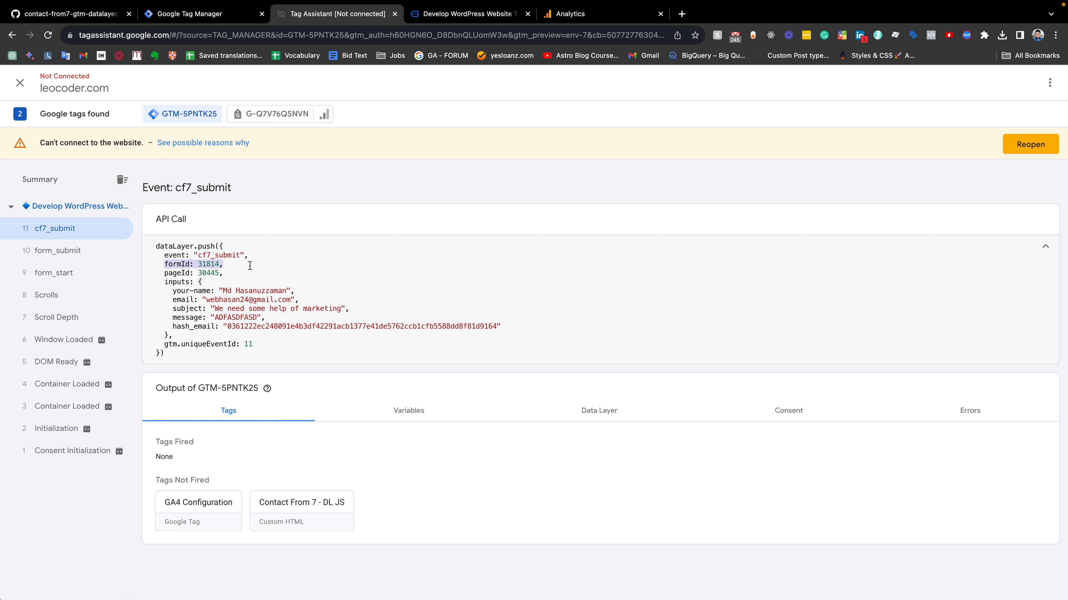
Switch to Google Tag Manager and start a new user-defined variable named "dlv - formId"
{"action": "left_click", "coordinate": [158, 6]}
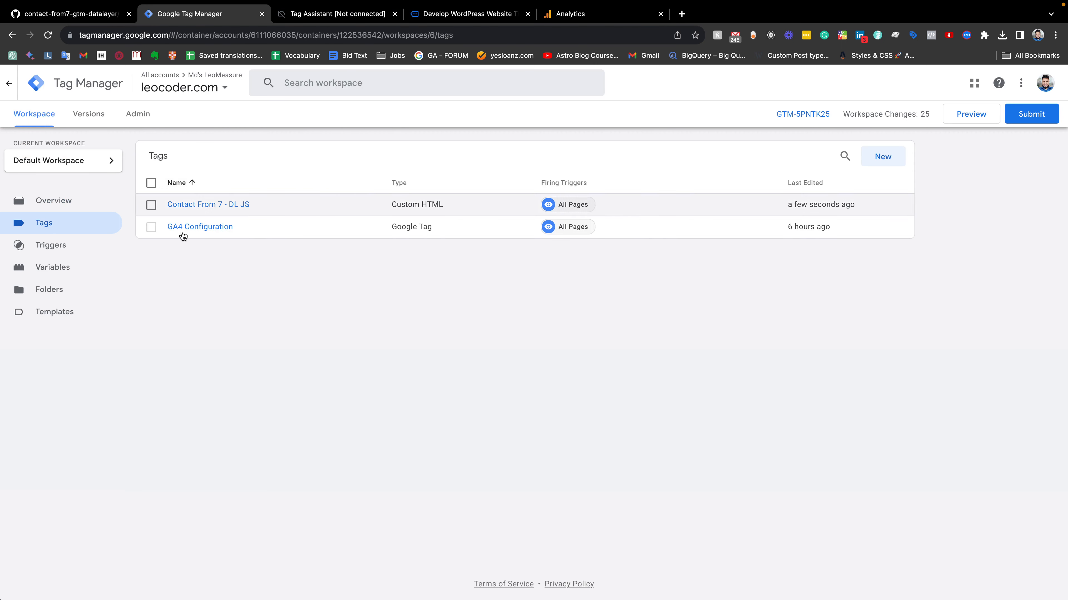
{"action": "left_click", "coordinate": [51, 273]}
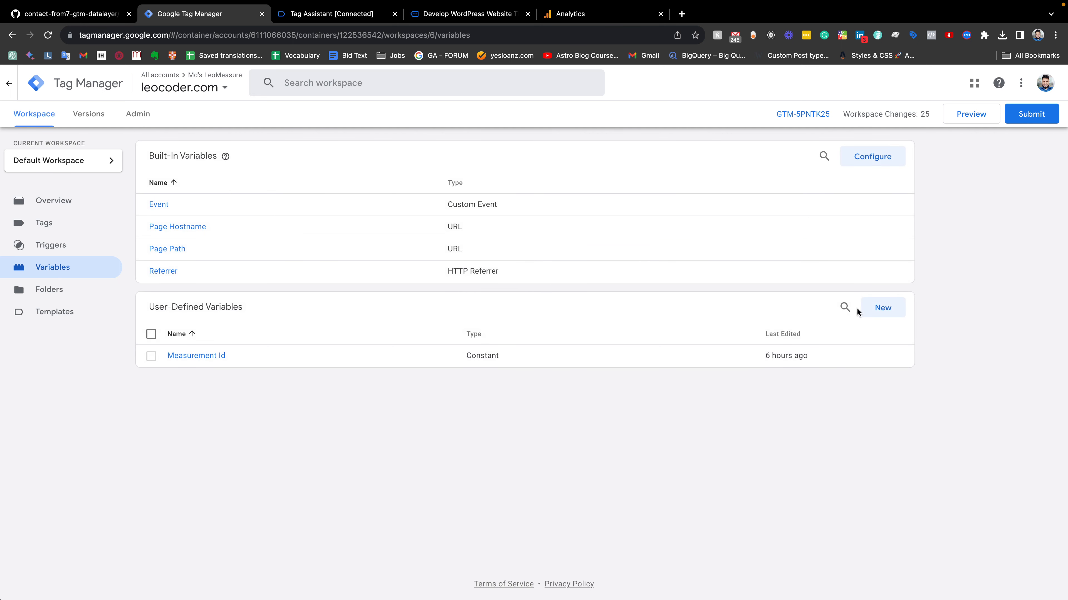
{"action": "left_click", "coordinate": [879, 311]}
{"action": "left_click", "coordinate": [343, 76]}
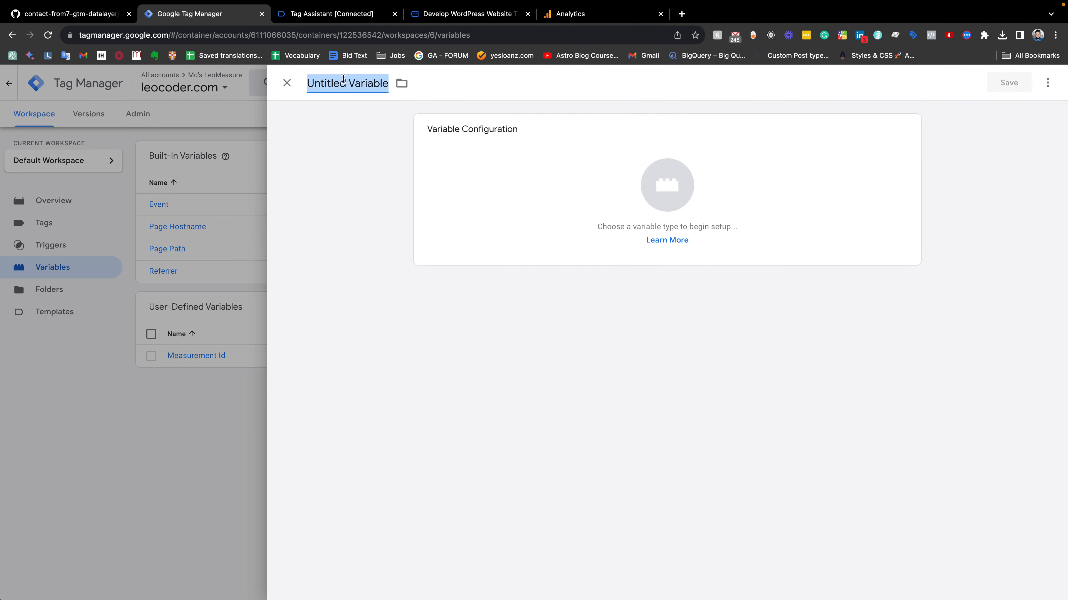
{"action": "key", "text": "BackSpace"}
{"action": "type", "text": "de"}
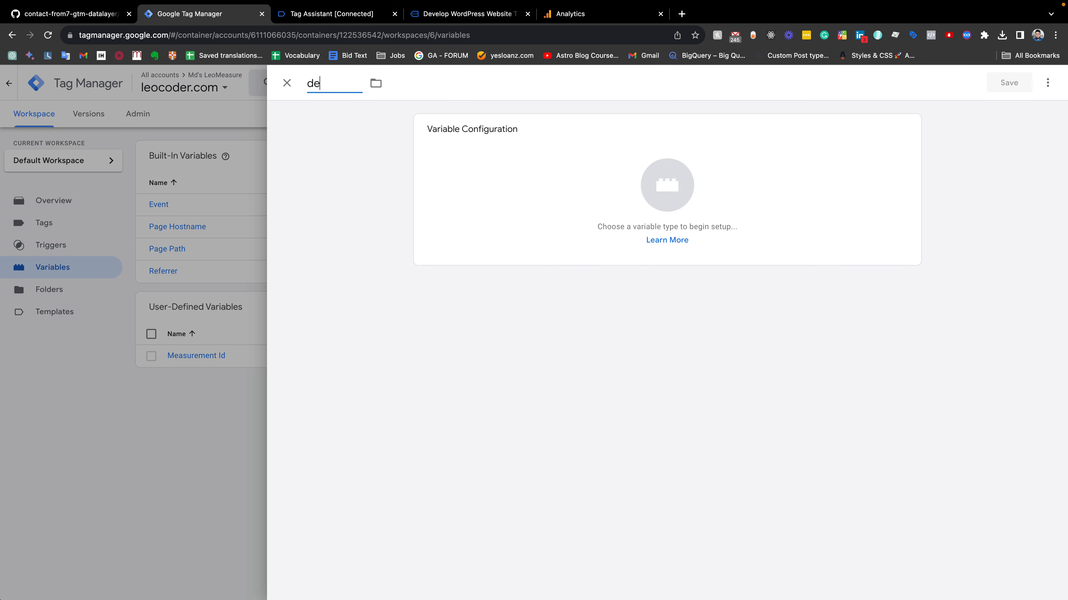
{"action": "type", "text": "lv - formId"}
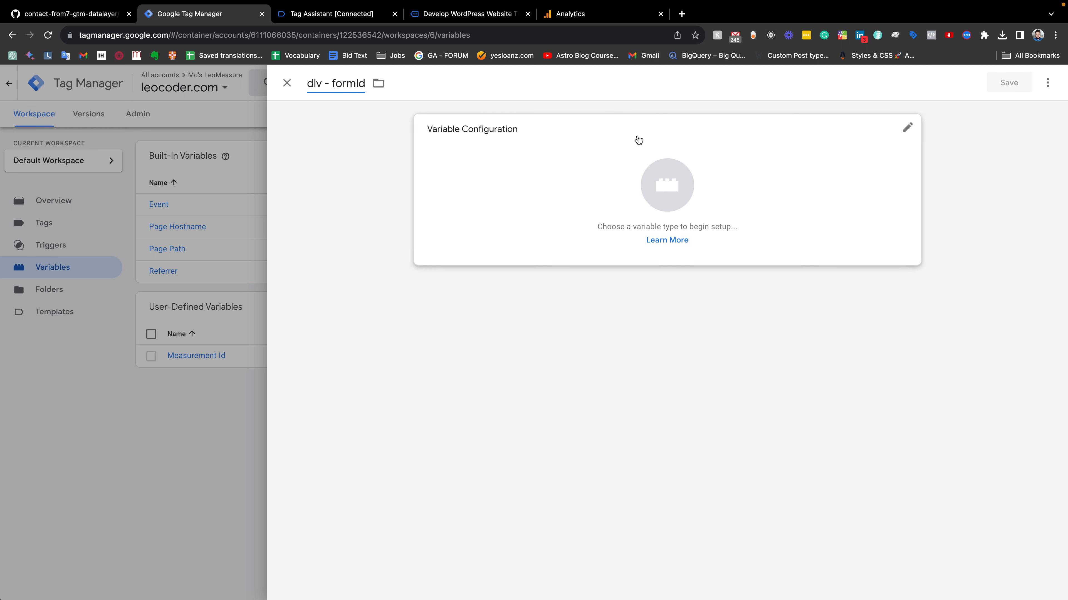
Set the variable type of dlv - formId to Data Layer Variable
{"action": "left_click", "coordinate": [638, 140]}
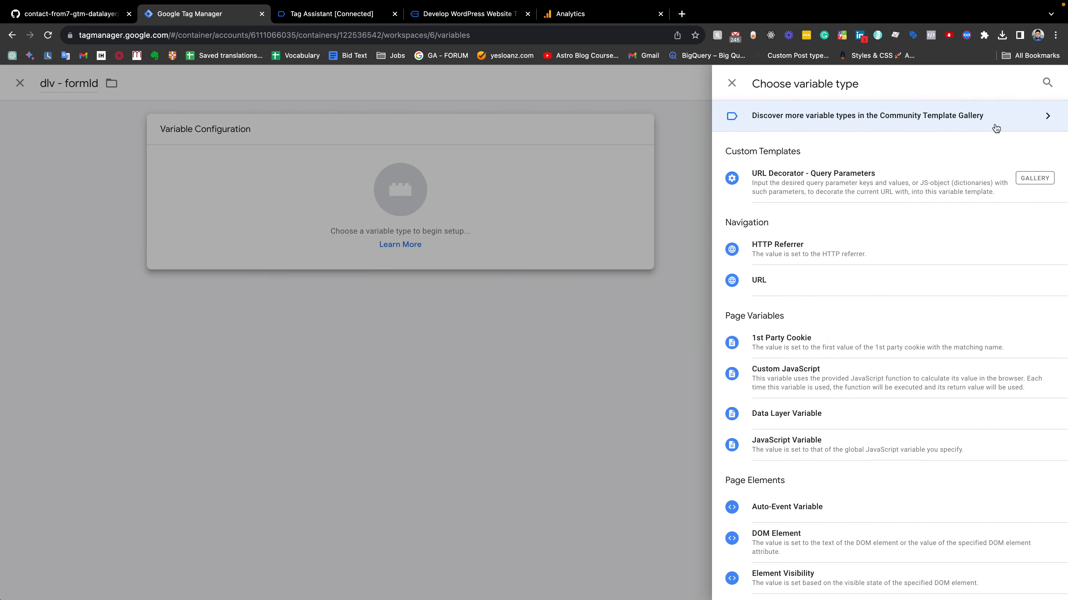
{"action": "left_click", "coordinate": [1046, 84]}
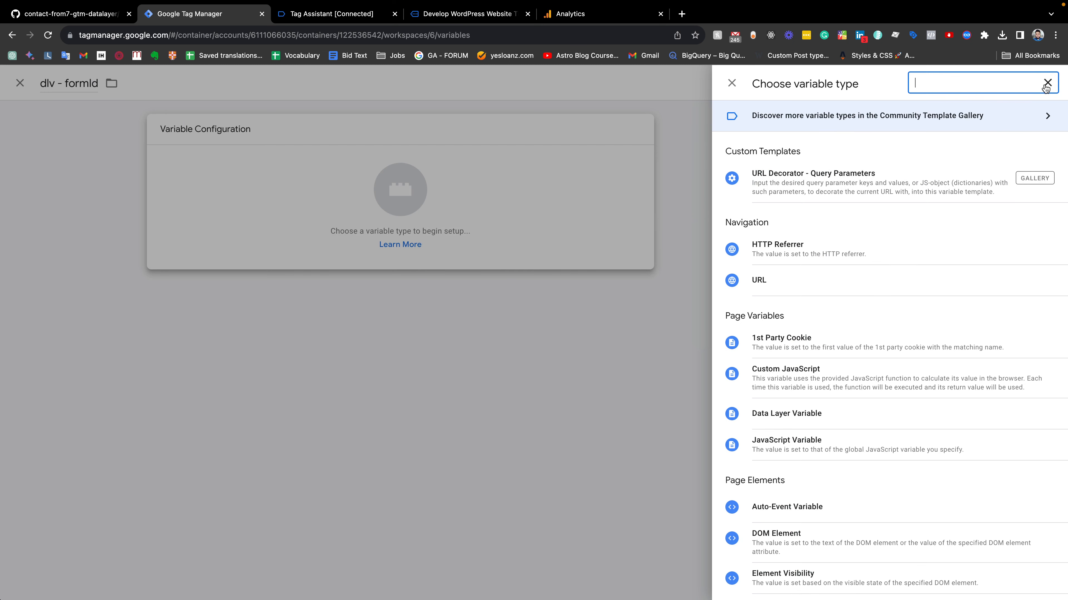
{"action": "type", "text": "data"}
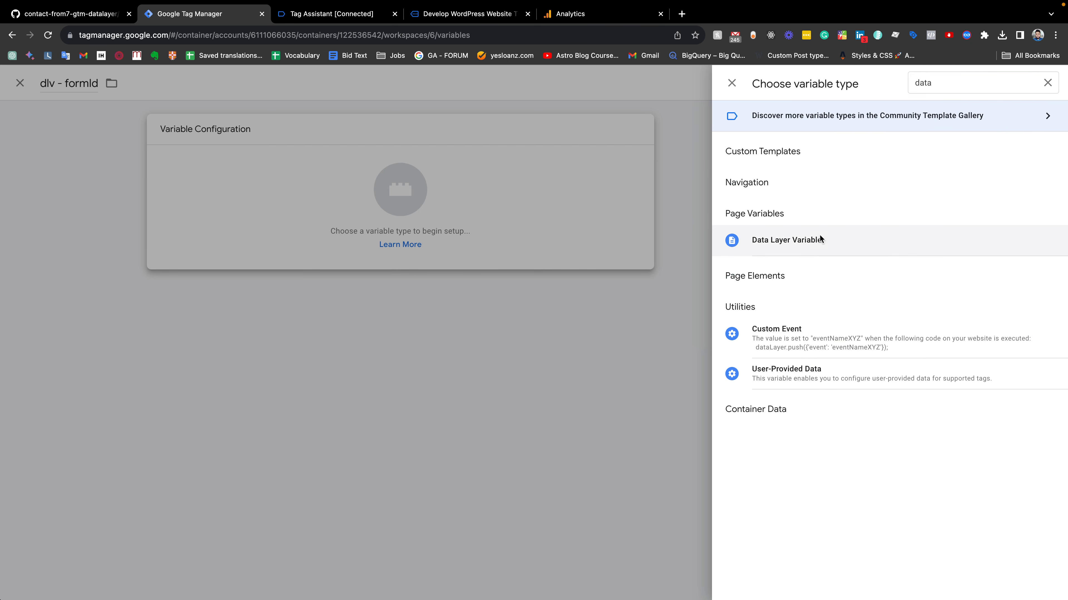
{"action": "left_click", "coordinate": [820, 240]}
Switch to Tag Assistant and examine the data layer values after the cf7_submit event
{"action": "left_click", "coordinate": [333, 10]}
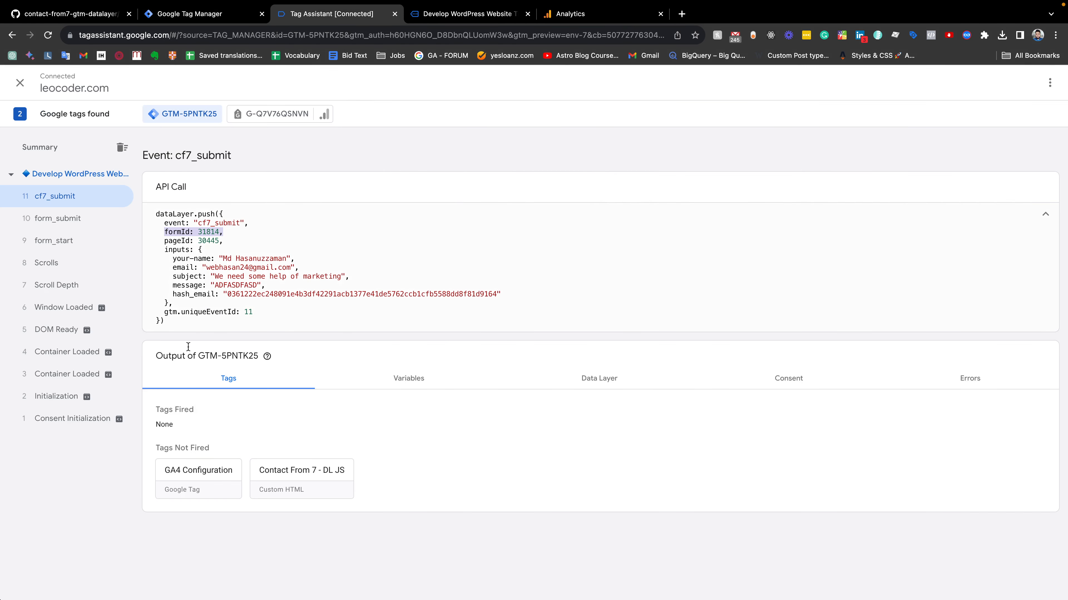
{"action": "left_click_drag", "start_coordinate": [155, 221], "coordinate": [198, 250]}
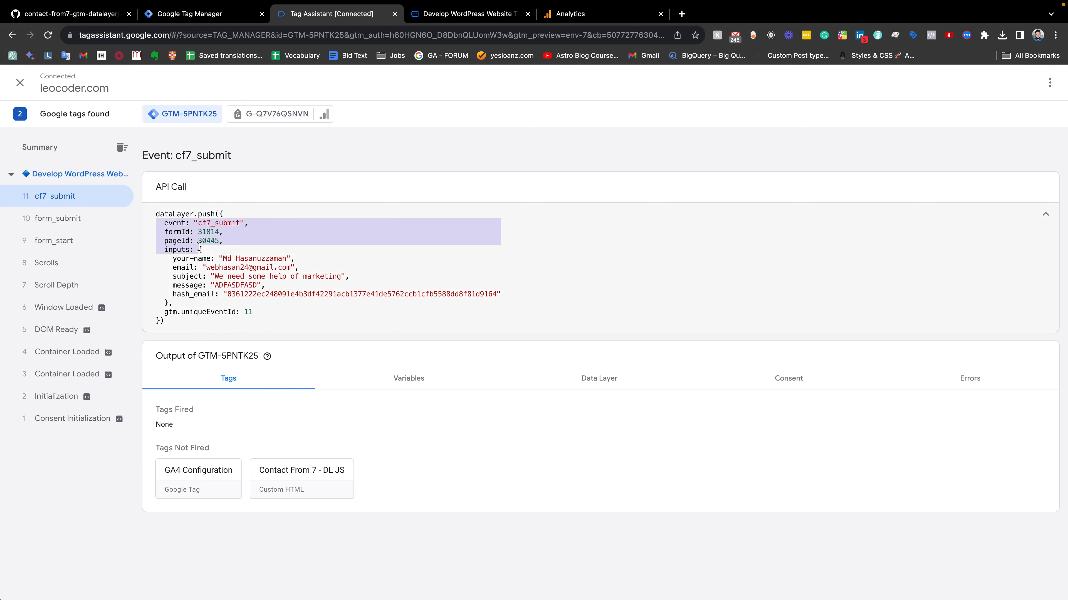
{"action": "left_click", "coordinate": [595, 380]}
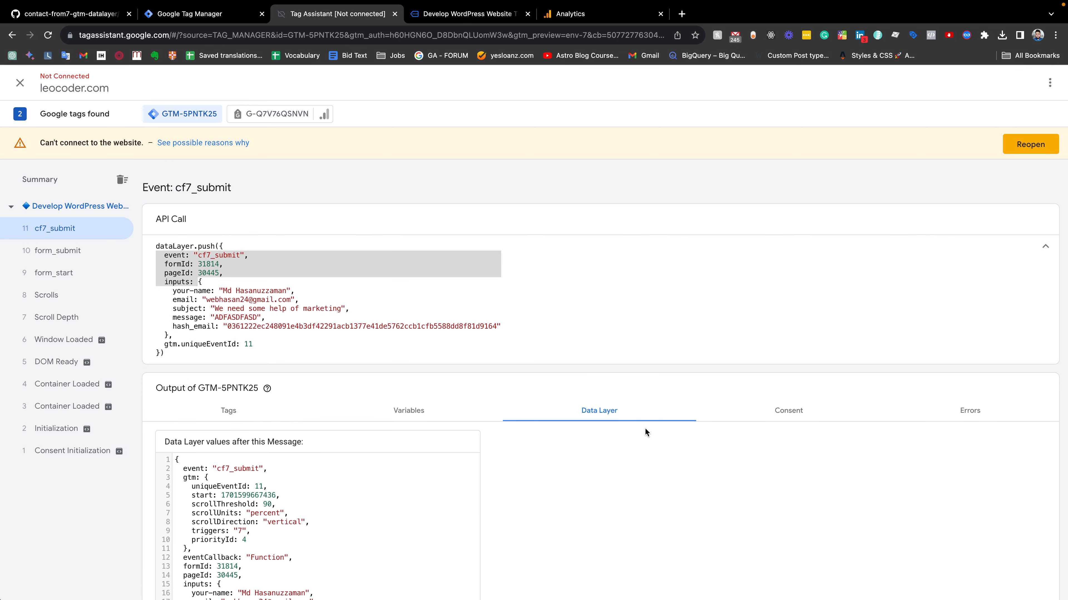
{"action": "scroll", "coordinate": [389, 300], "scroll_direction": "down", "scroll_amount": 4}
{"action": "left_click_drag", "start_coordinate": [227, 216], "coordinate": [296, 217]}
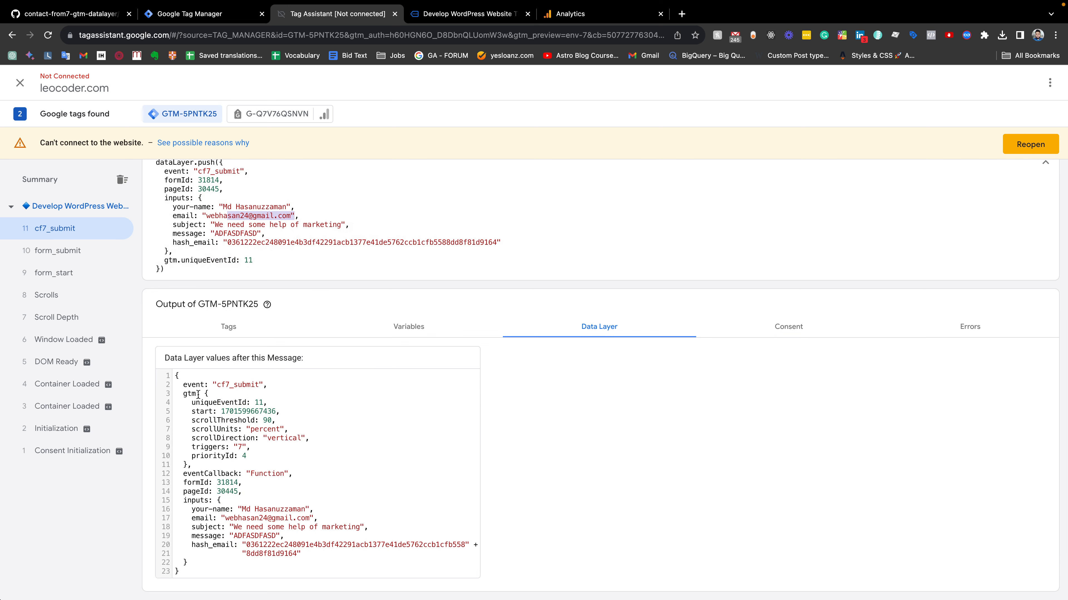
{"action": "left_click_drag", "start_coordinate": [184, 384], "coordinate": [175, 379]}
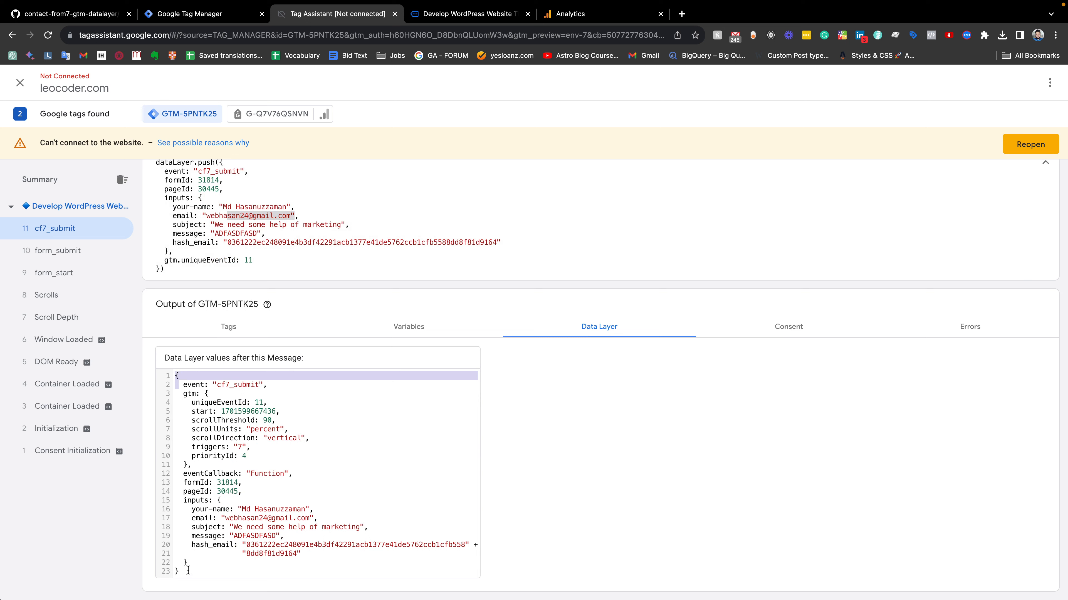
{"action": "left_click", "coordinate": [176, 571]}
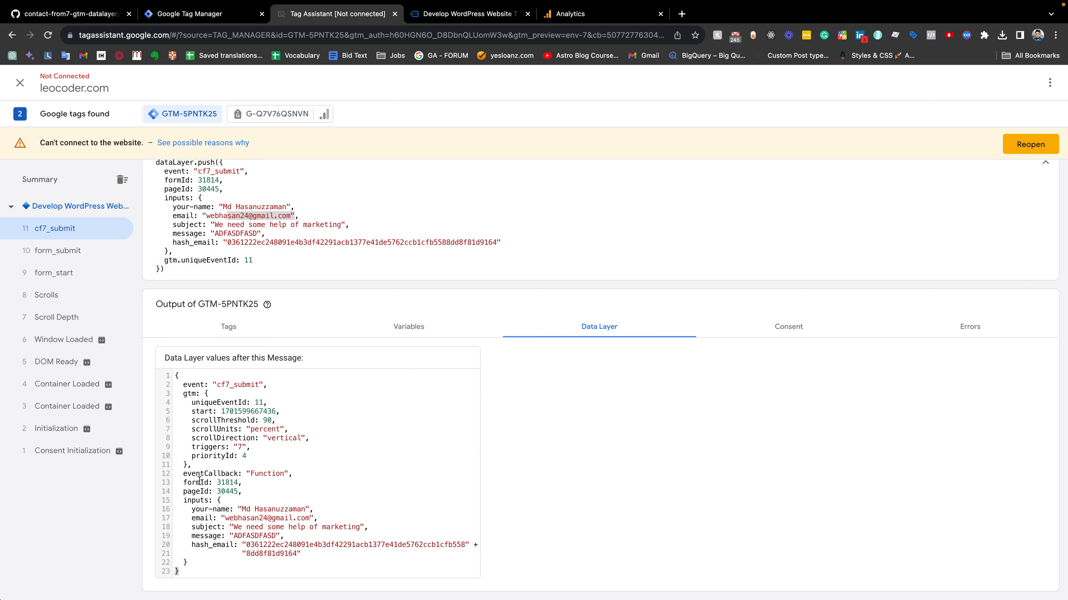
Copy the formId key from the cf7_submit event's data layer values
{"action": "double_click", "coordinate": [192, 489]}
{"action": "double_click", "coordinate": [229, 483]}
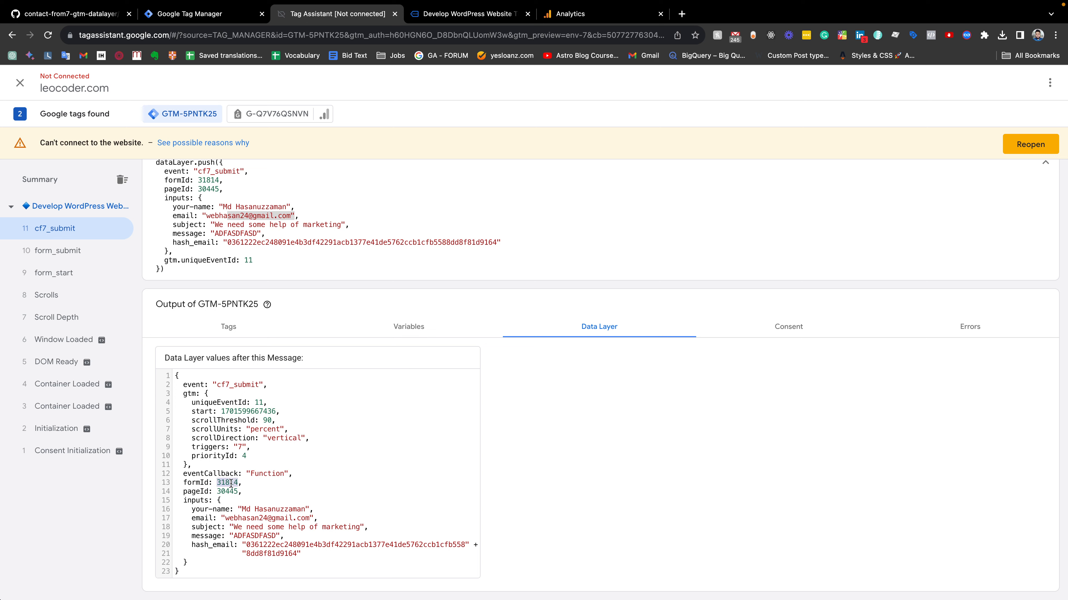
{"action": "double_click", "coordinate": [200, 482]}
{"action": "triple_click", "coordinate": [193, 482]}
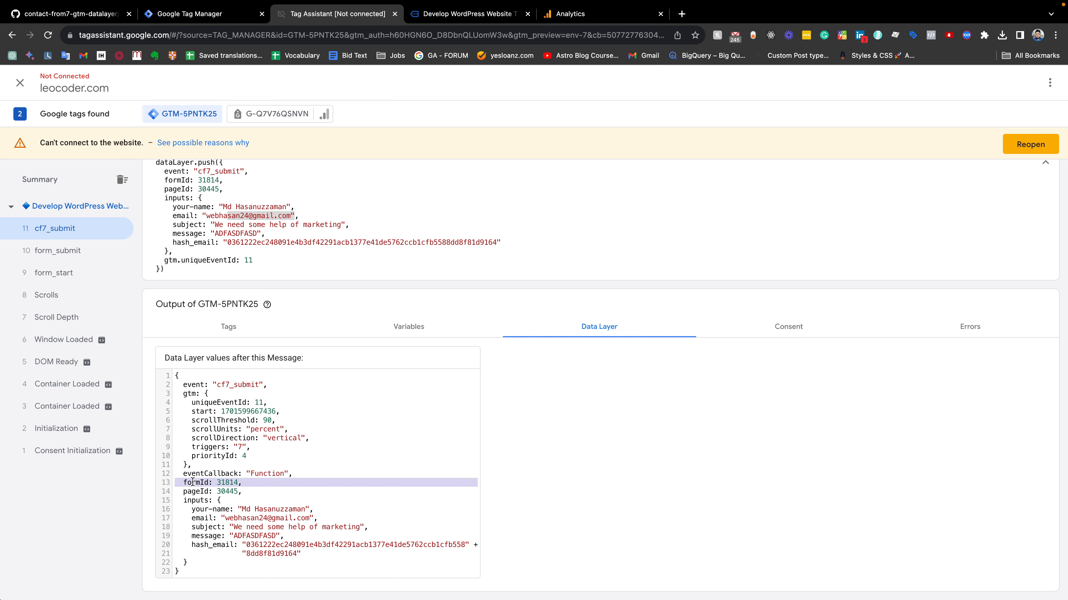
{"action": "double_click", "coordinate": [193, 482]}
{"action": "key", "text": "ctrl+c"}
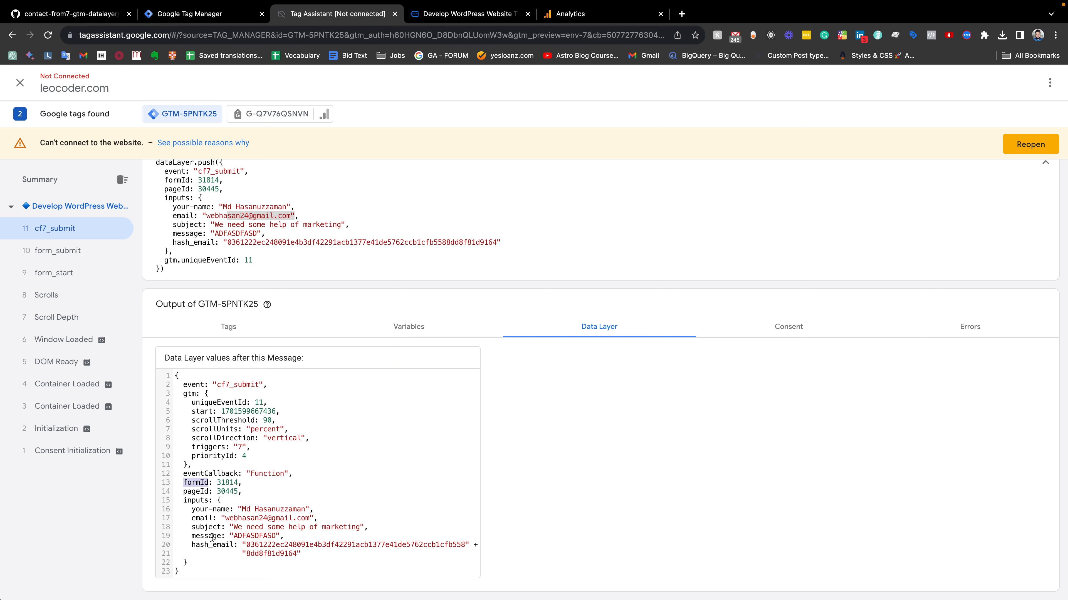
Back in Google Tag Manager, set the data layer variable name of dlv - formId to formId and save the variable
{"action": "left_click", "coordinate": [223, 12]}
{"action": "left_click", "coordinate": [448, 240]}
{"action": "key", "text": "ctrl+v"}
{"action": "left_click", "coordinate": [1010, 84]}
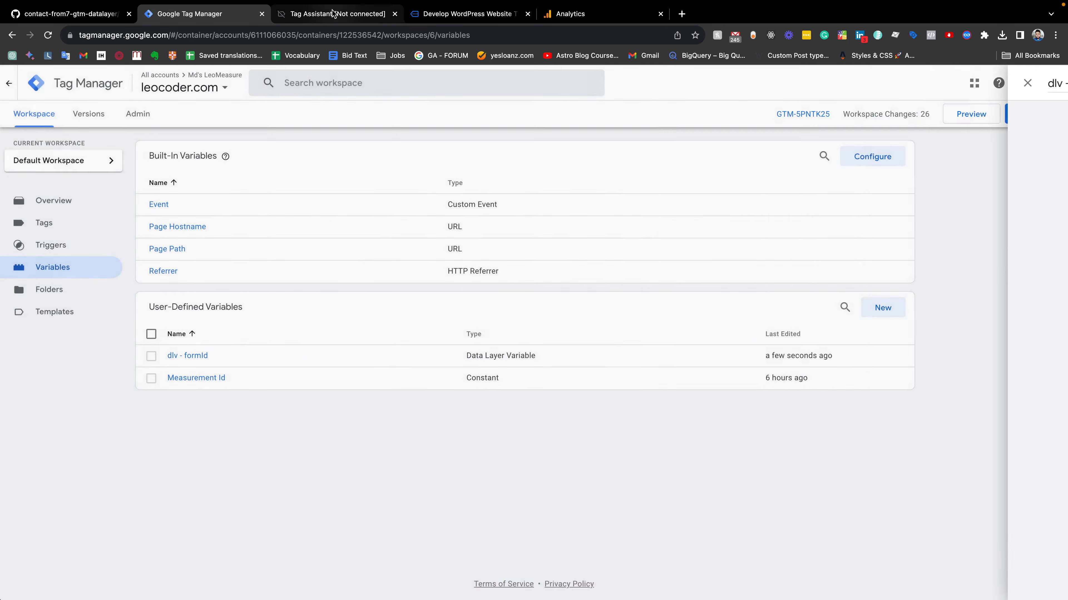
Switch to Tag Assistant and examine how the your-name key is nested within the inputs object of cf7_submit
{"action": "left_click", "coordinate": [336, 14]}
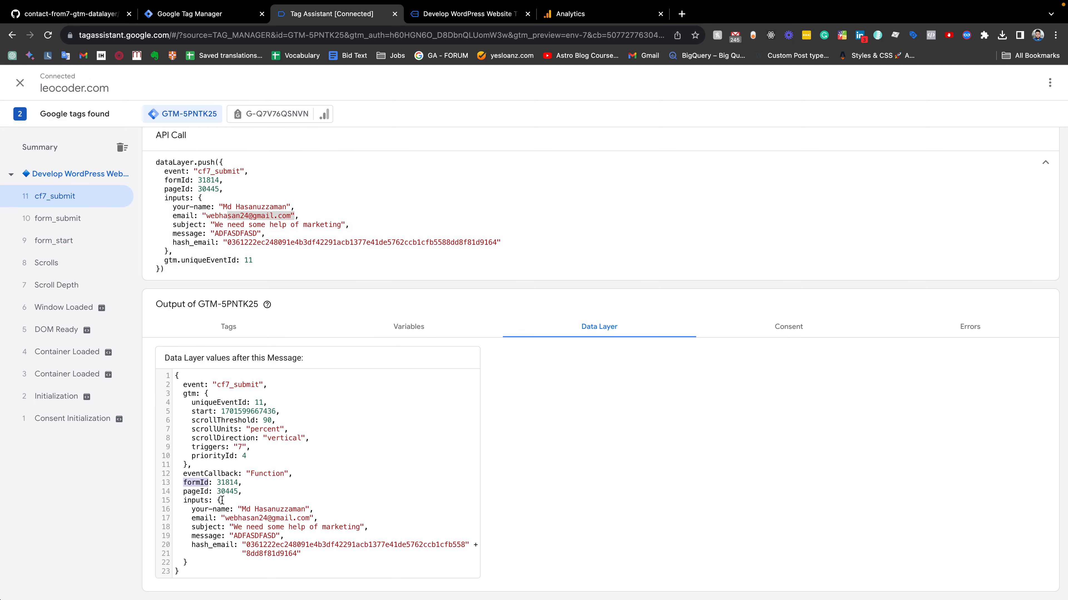
{"action": "left_click_drag", "start_coordinate": [310, 510], "coordinate": [200, 509]}
{"action": "left_click", "coordinate": [192, 509]}
{"action": "left_click_drag", "start_coordinate": [231, 509], "coordinate": [187, 509]}
{"action": "double_click", "coordinate": [198, 501]}
{"action": "double_click", "coordinate": [198, 500]}
Switch to Google Tag Manager and start another user-defined variable named "dlv - customer"
{"action": "left_click", "coordinate": [222, 15]}
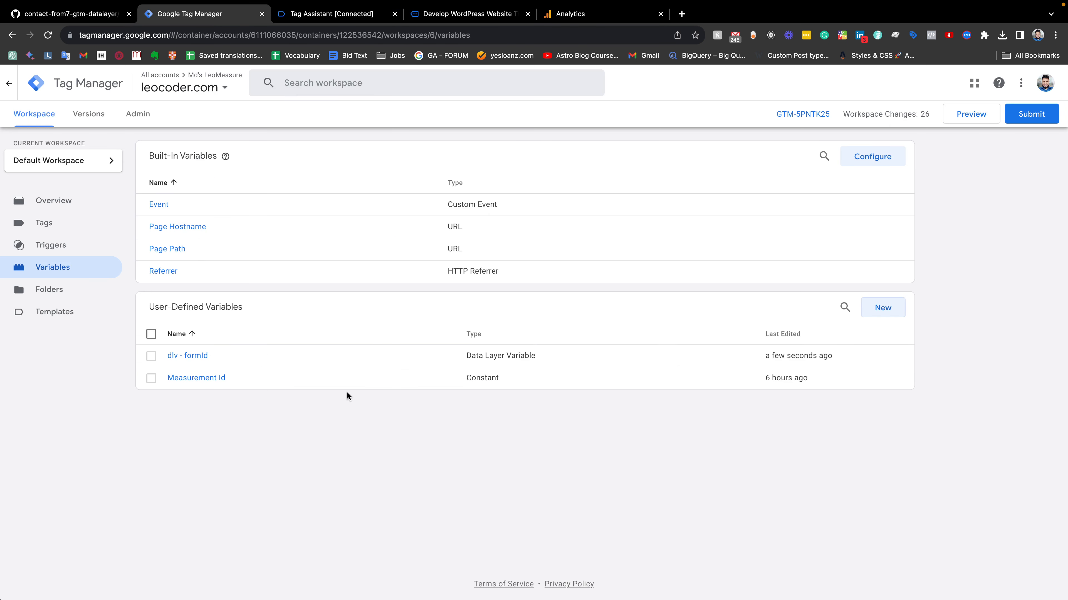
{"action": "left_click", "coordinate": [881, 309]}
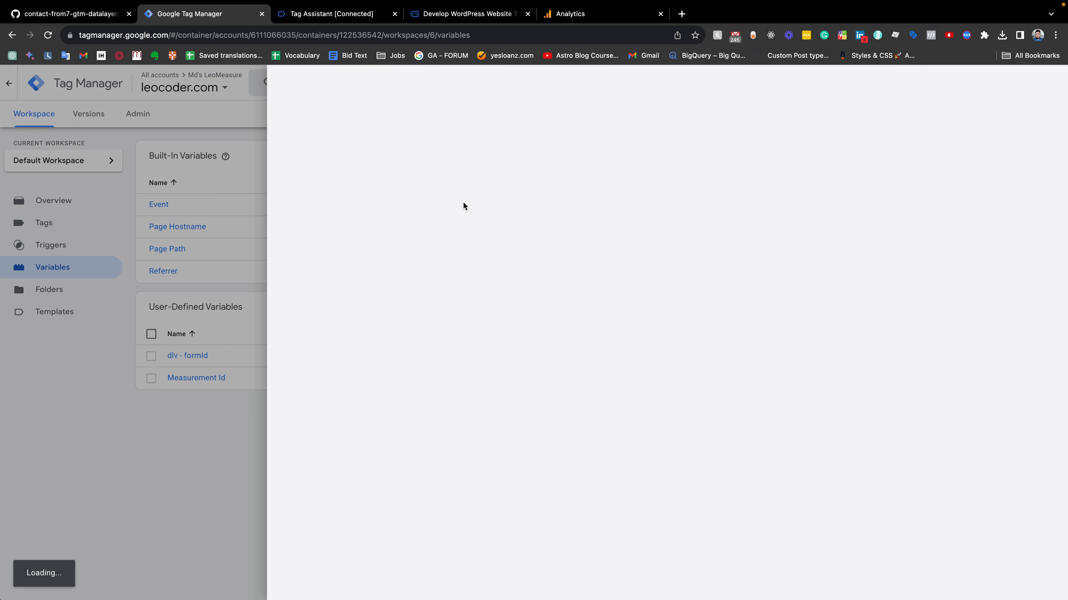
{"action": "left_click", "coordinate": [357, 82]}
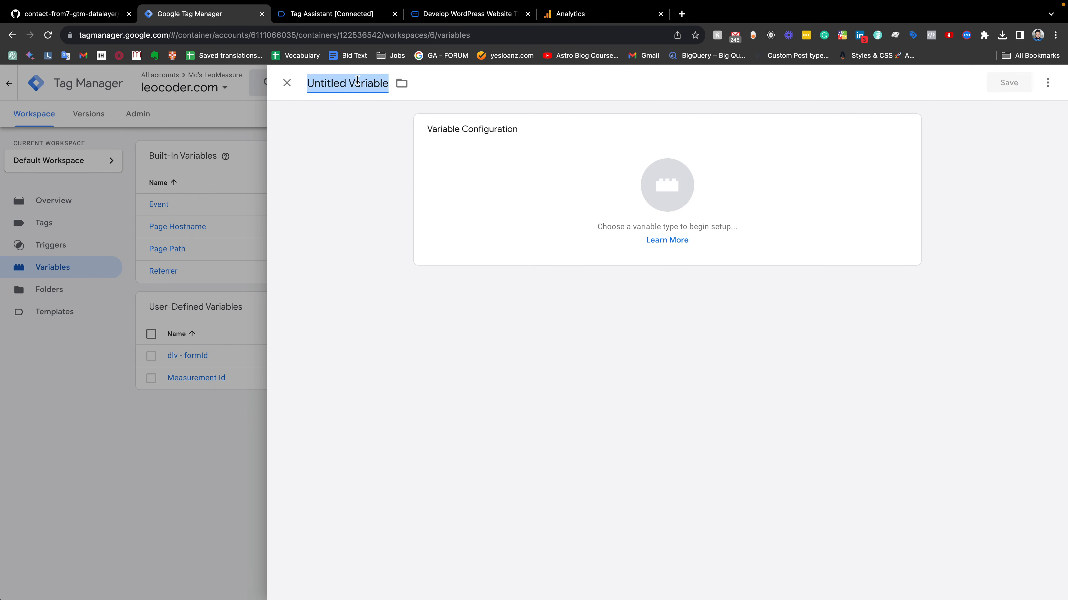
{"action": "type", "text": "dlv"}
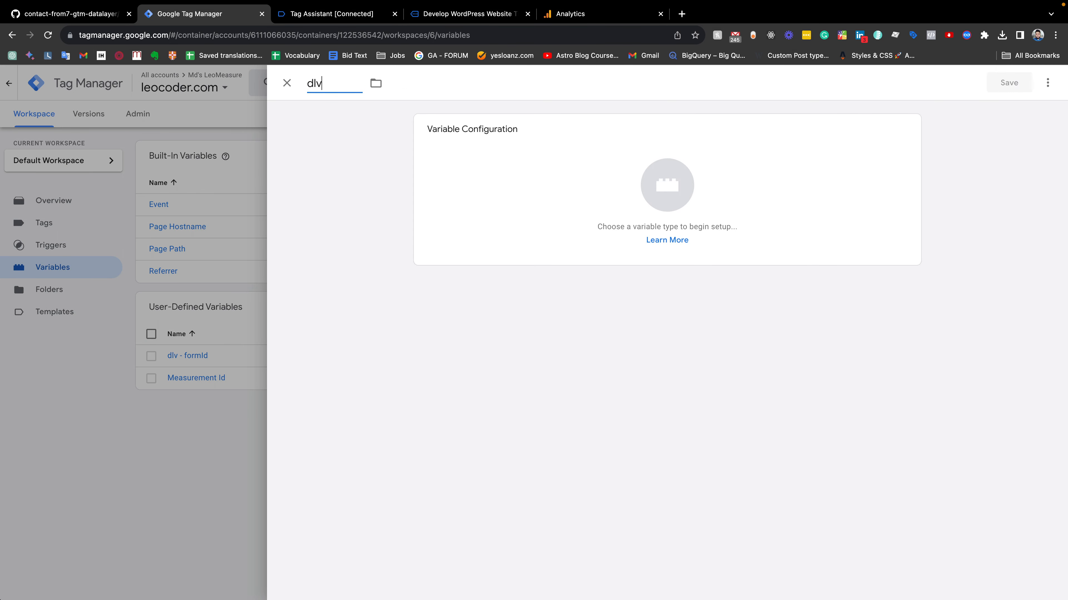
{"action": "type", "text": " - customer"}
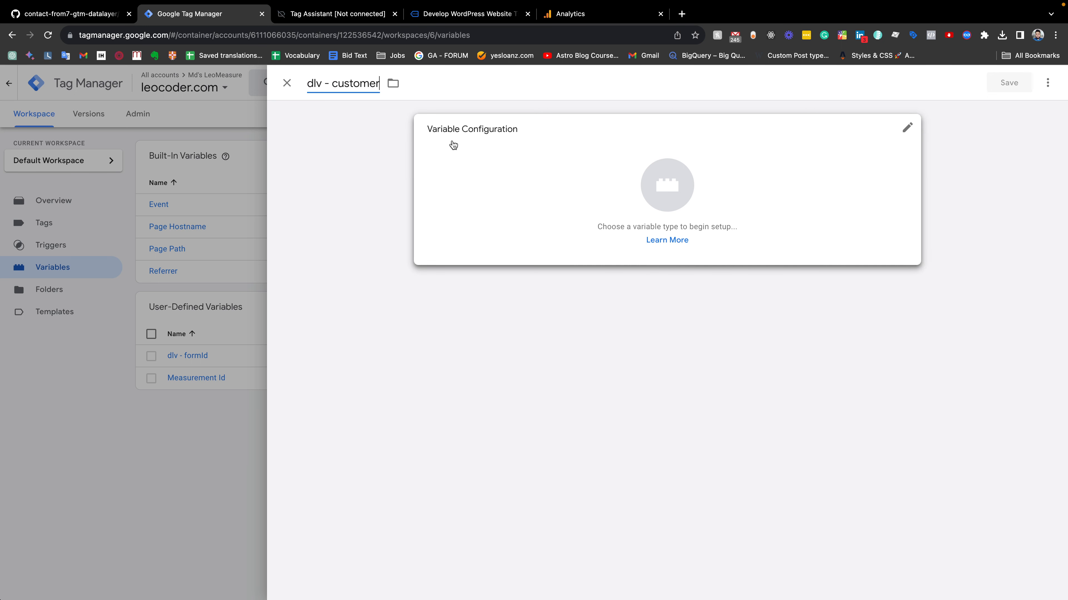
Set the variable type of dlv - customer to Data Layer Variable
{"action": "left_click", "coordinate": [664, 189]}
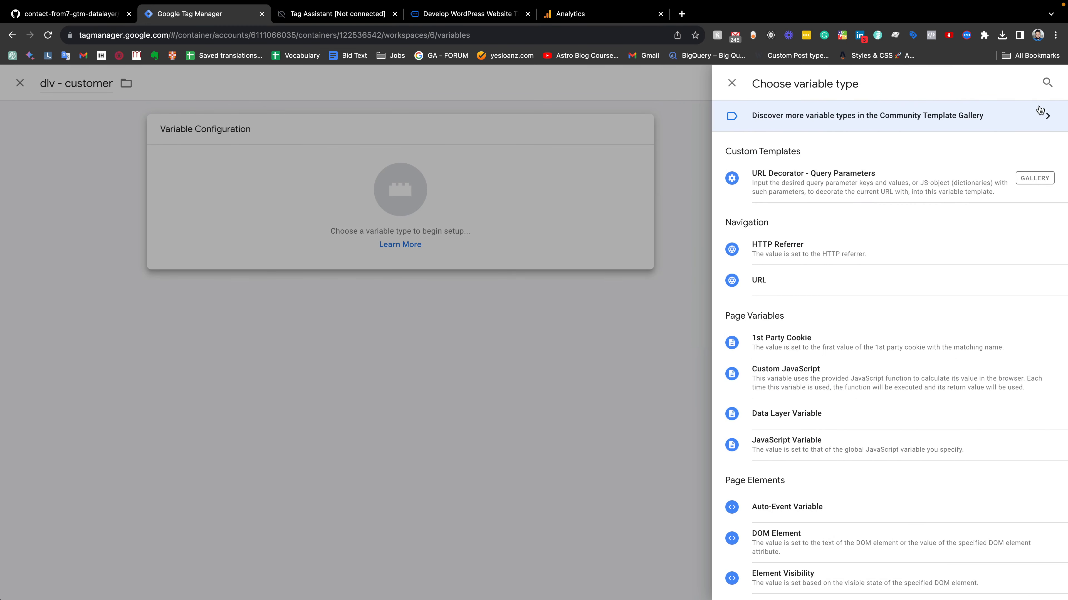
{"action": "left_click", "coordinate": [1047, 82]}
{"action": "type", "text": "cust"}
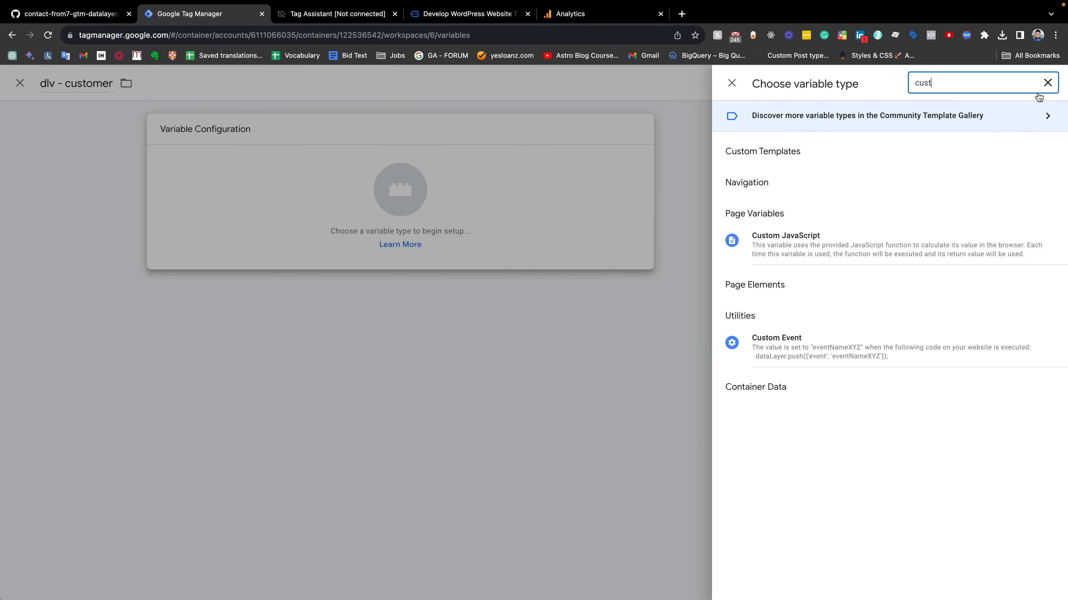
{"action": "key", "text": "BackSpace"}
{"action": "key", "text": "BackSpace"}
{"action": "key", "text": "BackSpace"}
{"action": "key", "text": "BackSpace"}
{"action": "type", "text": "data"}
{"action": "left_click", "coordinate": [790, 242]}
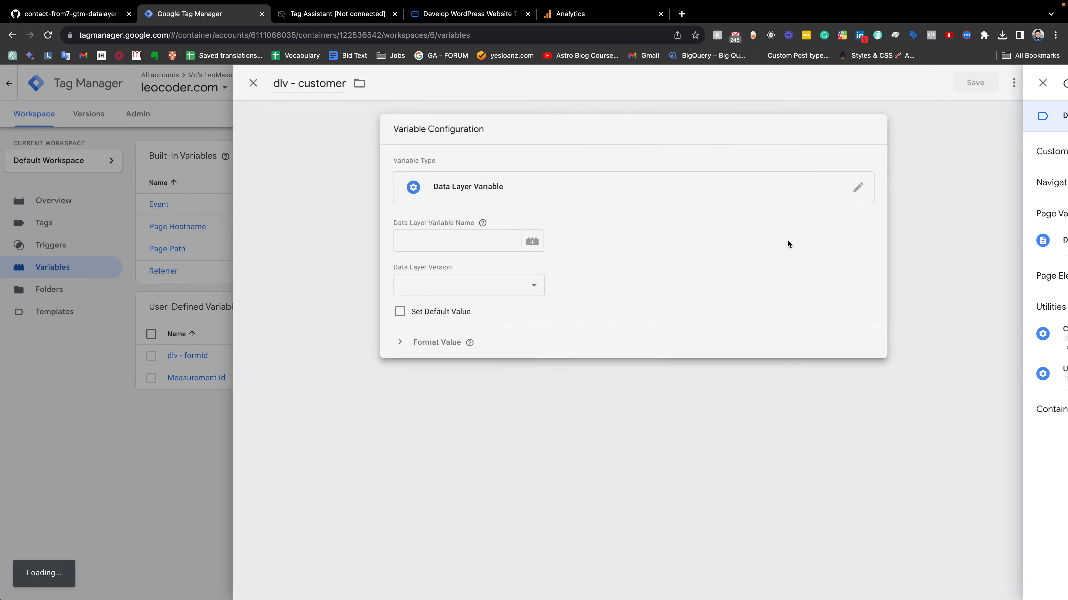
Set the data layer variable name of dlv - customer to inputs.your-name, copying the your-name key from Tag Assistant, and save the variable
{"action": "left_click", "coordinate": [465, 240]}
{"action": "type", "text": "inputs"}
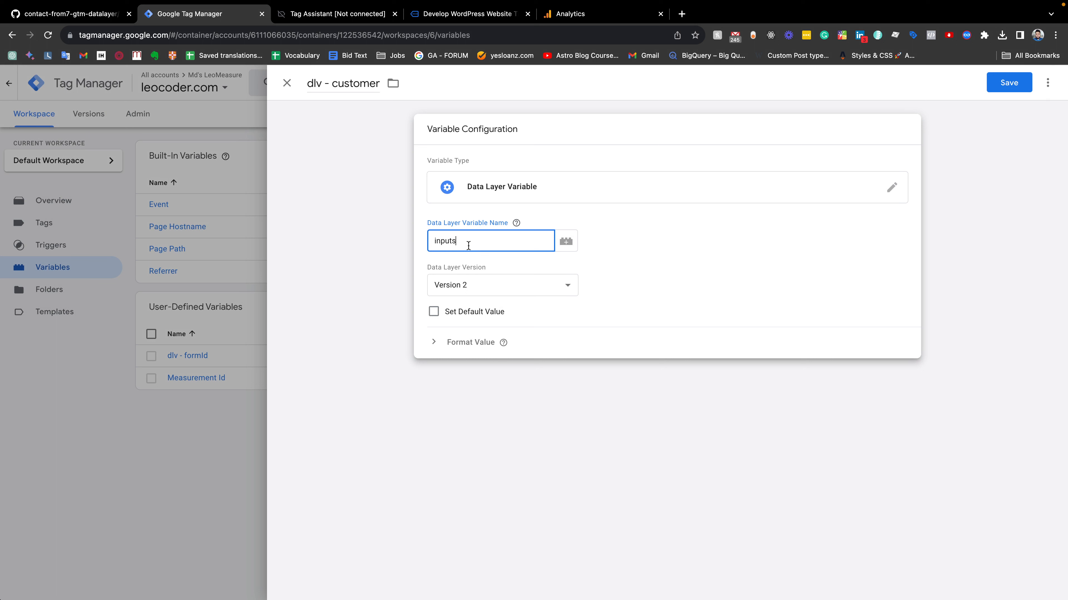
{"action": "type", "text": "."}
{"action": "left_click", "coordinate": [347, 17]}
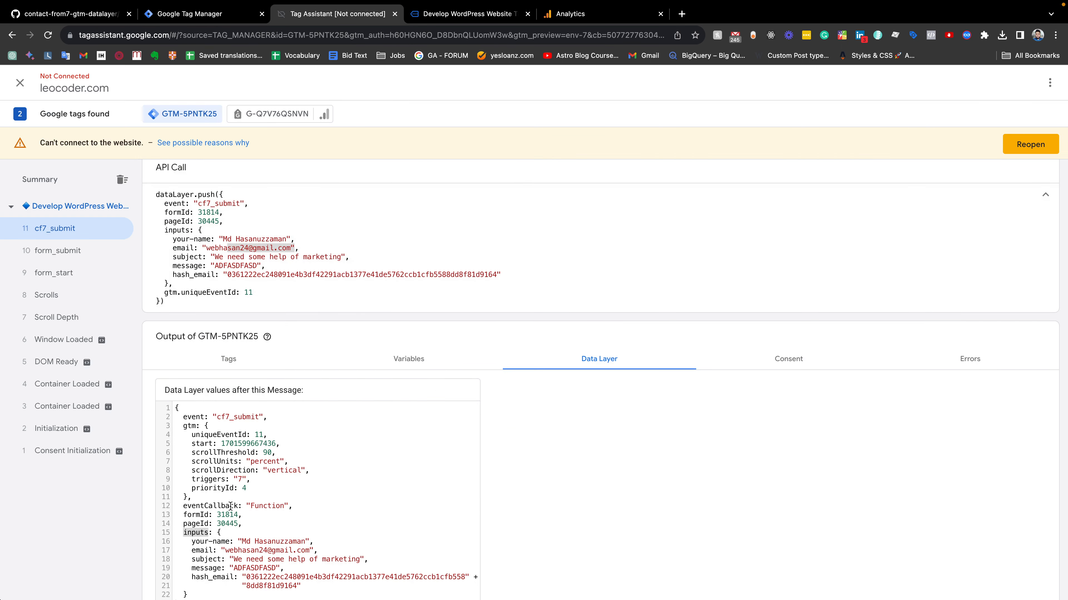
{"action": "scroll", "coordinate": [230, 506], "scroll_direction": "down", "scroll_amount": 1}
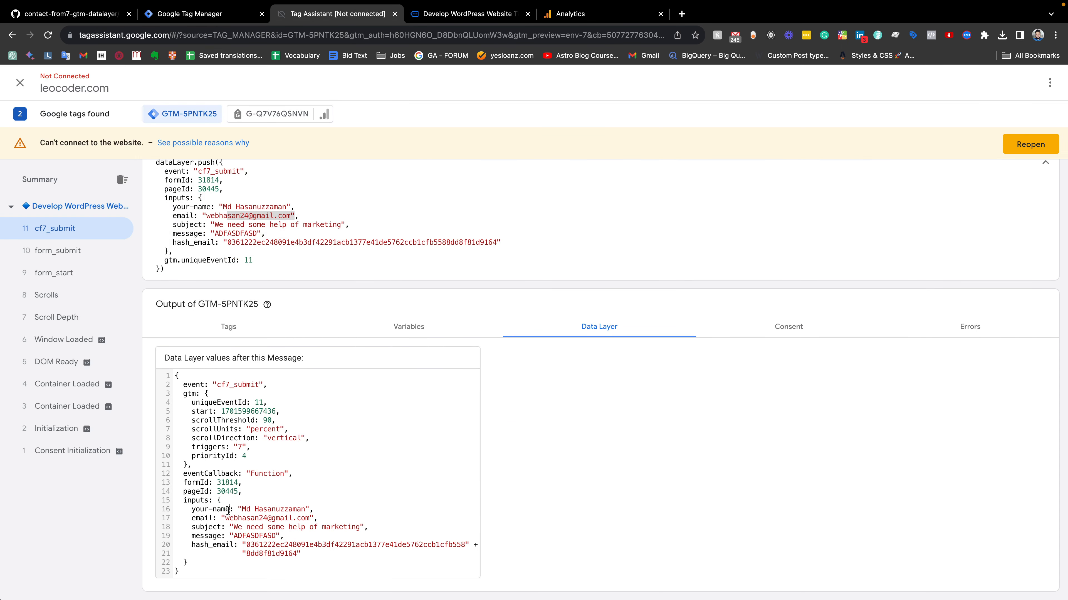
{"action": "left_click_drag", "start_coordinate": [229, 509], "coordinate": [192, 512]}
{"action": "key", "text": "ctrl+c"}
{"action": "left_click", "coordinate": [195, 19]}
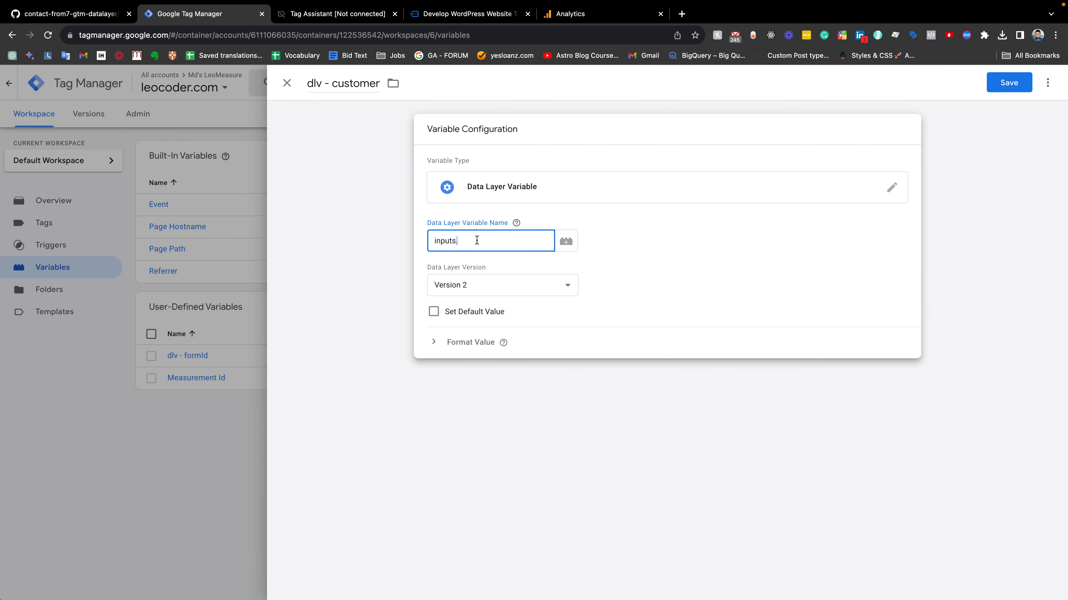
{"action": "key", "text": "ctrl+v"}
{"action": "left_click", "coordinate": [1002, 83]}
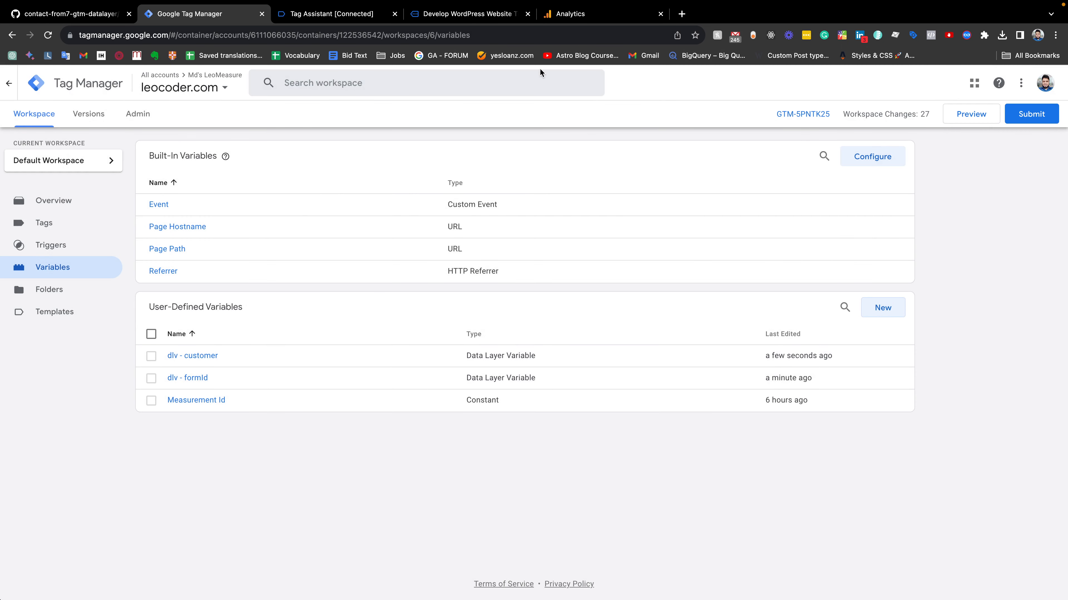
Copy the subject key from the inputs object in Tag Assistant and return to the Google Tag Manager variables
{"action": "left_click", "coordinate": [290, 13]}
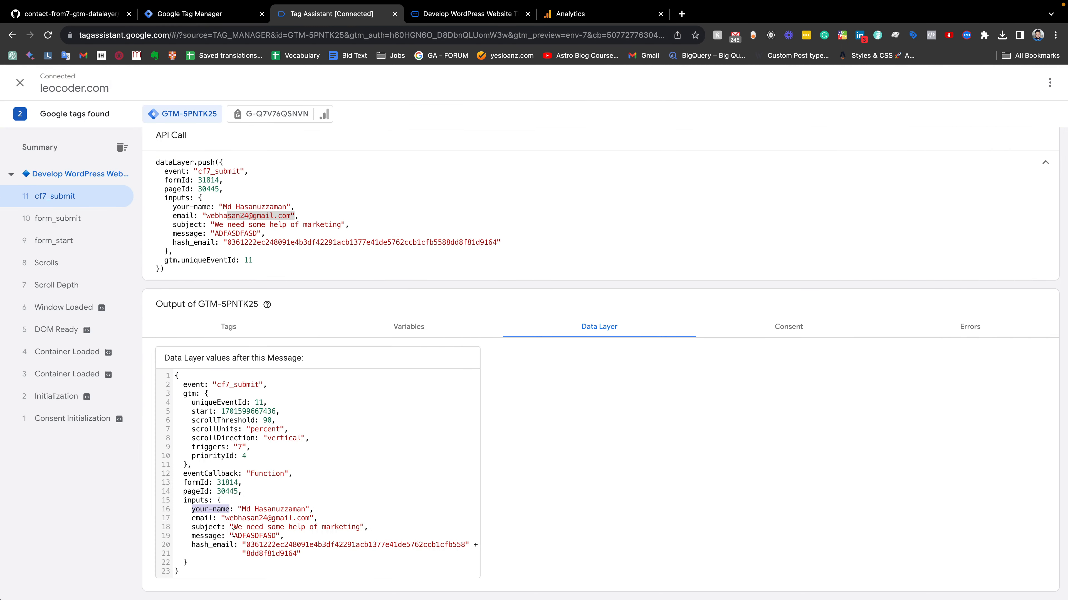
{"action": "double_click", "coordinate": [195, 528]}
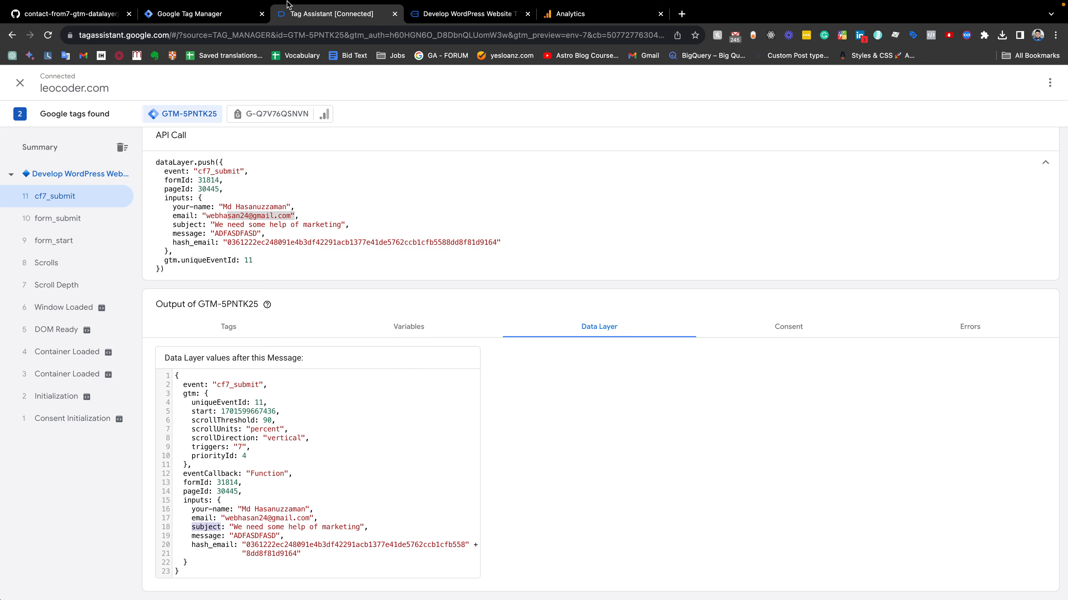
{"action": "left_click", "coordinate": [215, 17]}
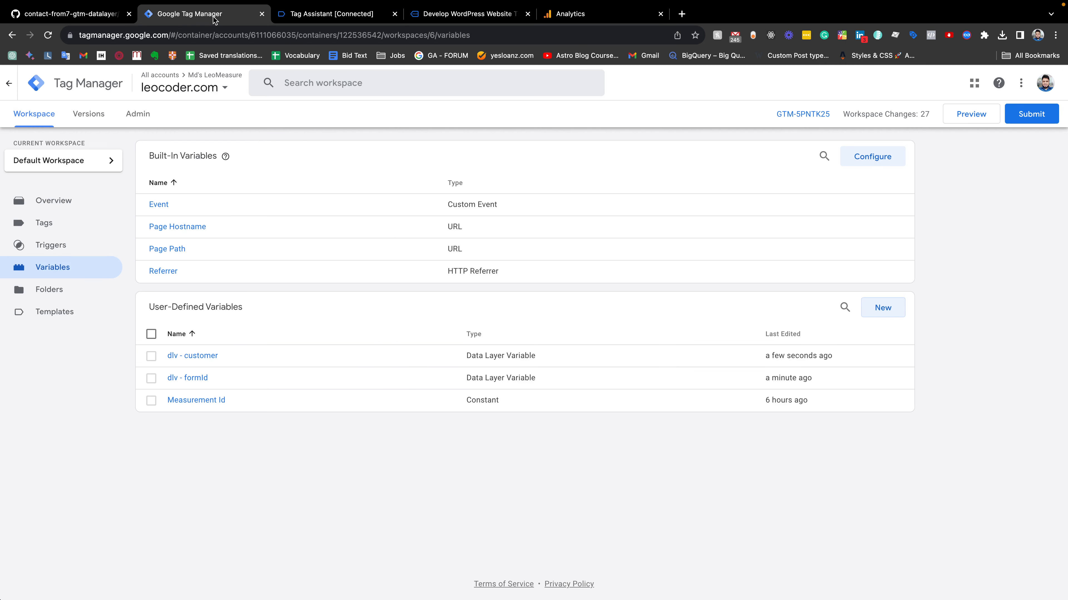
Start another user-defined variable named "dlv - subject"
{"action": "left_click", "coordinate": [881, 308]}
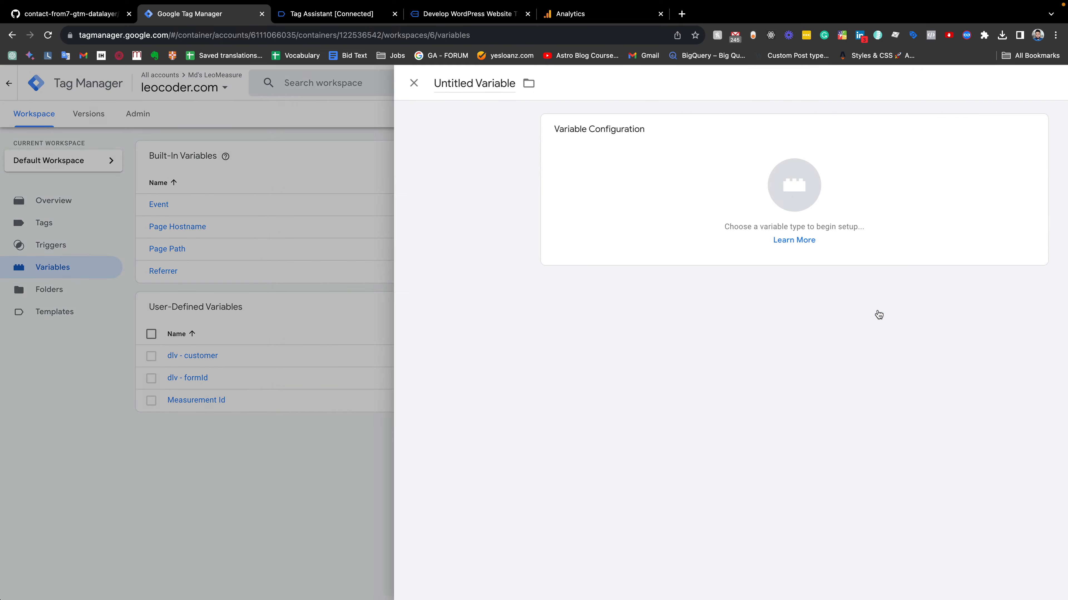
{"action": "type", "text": "dd"}
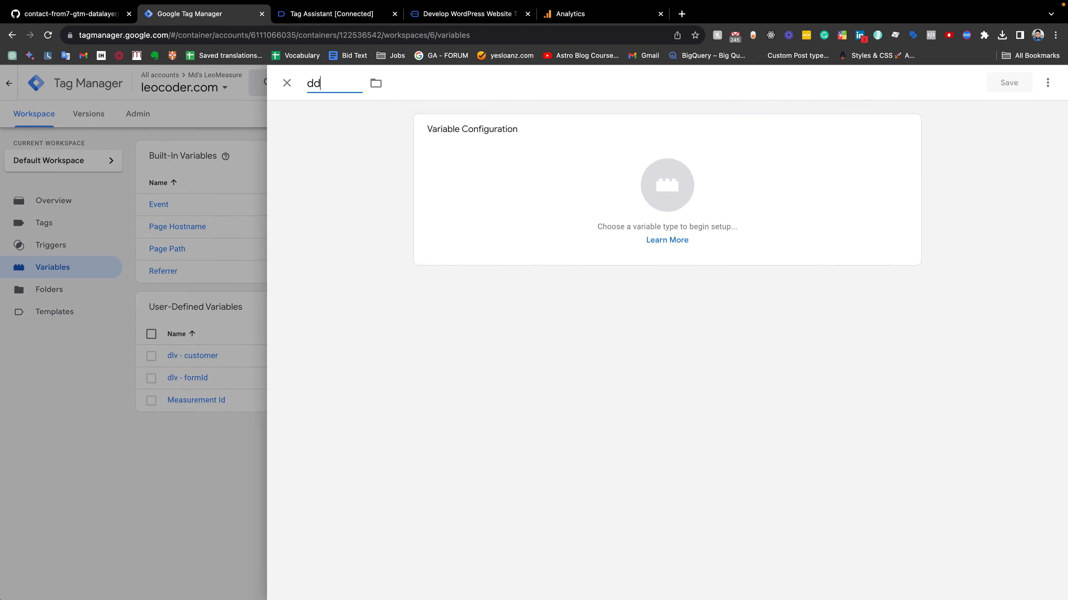
{"action": "key", "text": "BackSpace"}
{"action": "key", "text": "BackSpace"}
{"action": "type", "text": "dlv - subject"}
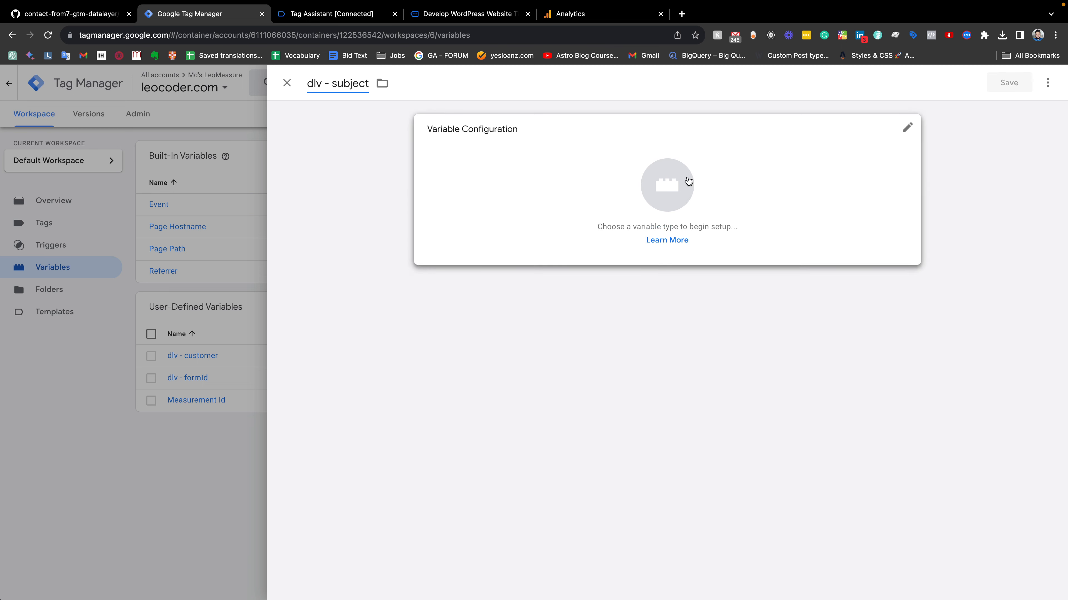
Set the variable type of dlv - subject to Data Layer Variable
{"action": "left_click", "coordinate": [689, 182]}
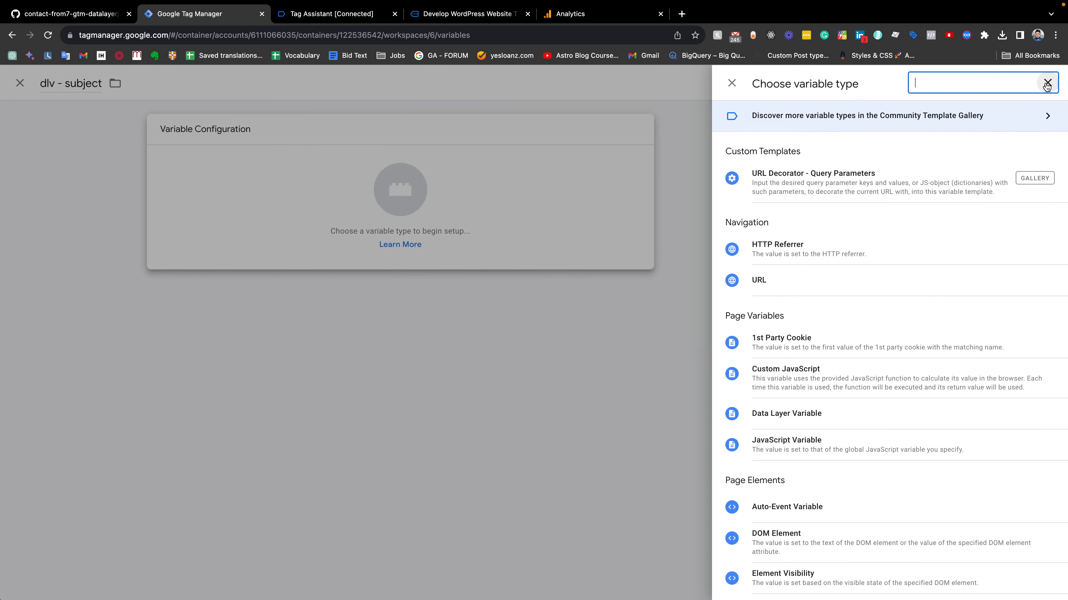
{"action": "left_click", "coordinate": [1046, 83]}
{"action": "type", "text": "cust"}
{"action": "key", "text": "BackSpace"}
{"action": "key", "text": "BackSpace"}
{"action": "key", "text": "BackSpace"}
{"action": "type", "text": "data"}
{"action": "left_click", "coordinate": [779, 240]}
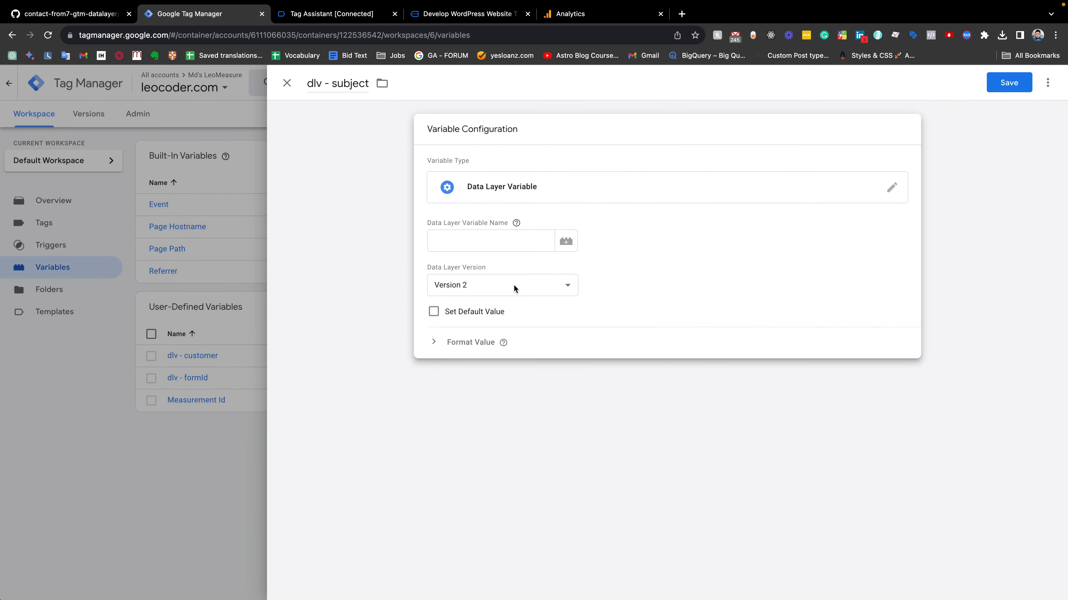
Set the data layer variable name of dlv - subject to inputs.subject, copying the inputs key from Tag Assistant, and save the variable
{"action": "left_click", "coordinate": [483, 244]}
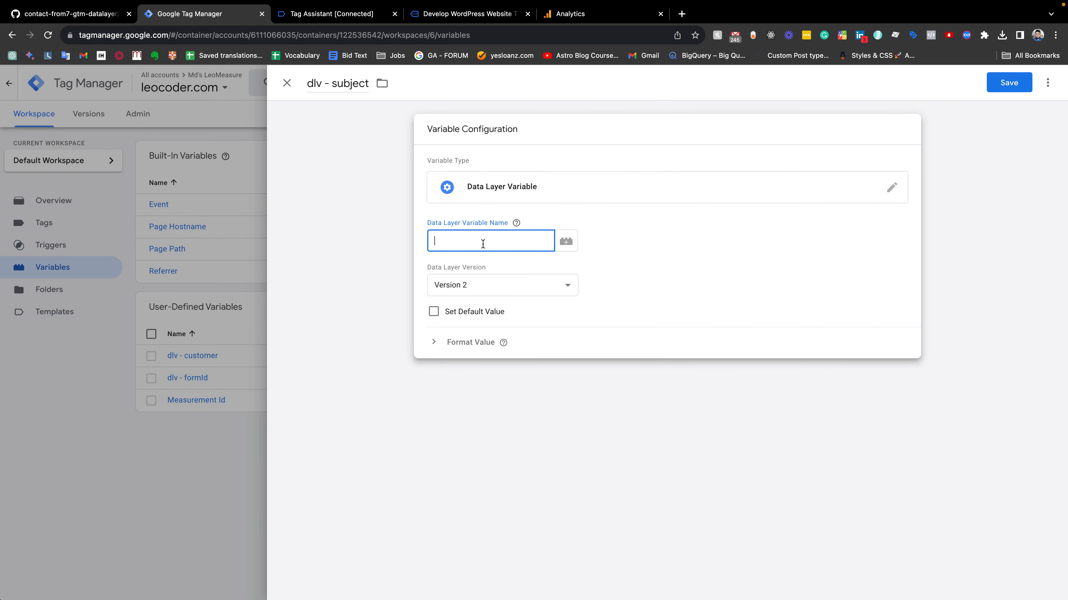
{"action": "type", "text": "subject"}
{"action": "left_click", "coordinate": [355, 14]}
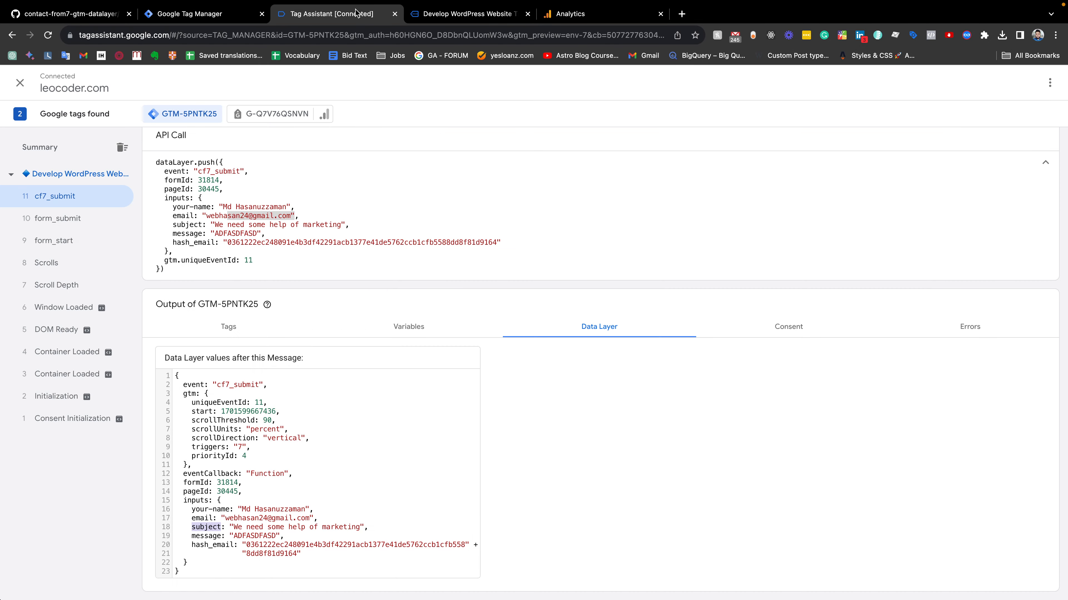
{"action": "left_click", "coordinate": [193, 501]}
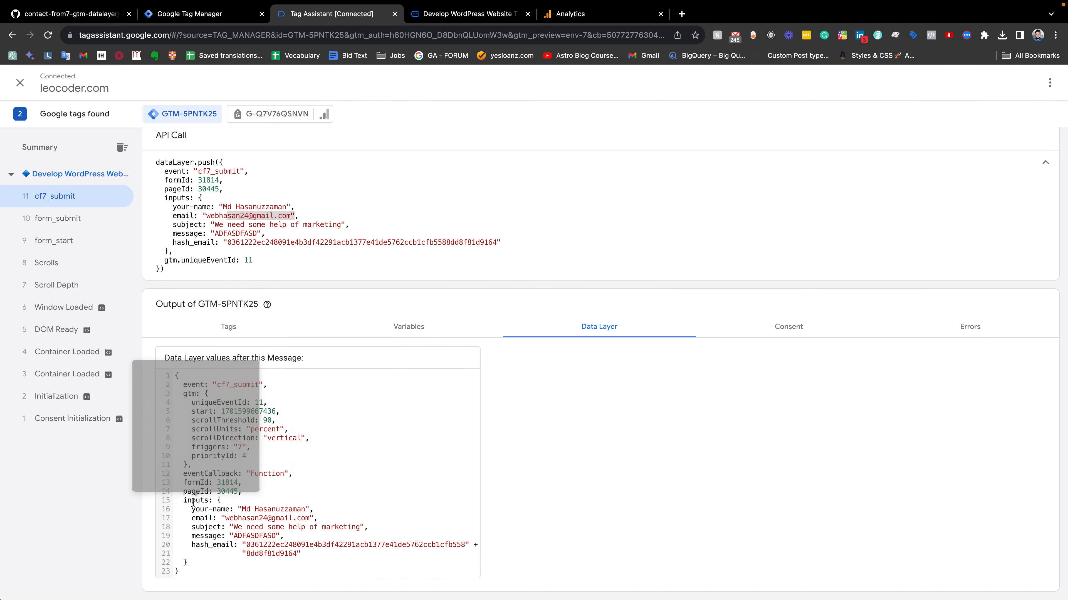
{"action": "double_click", "coordinate": [190, 501]}
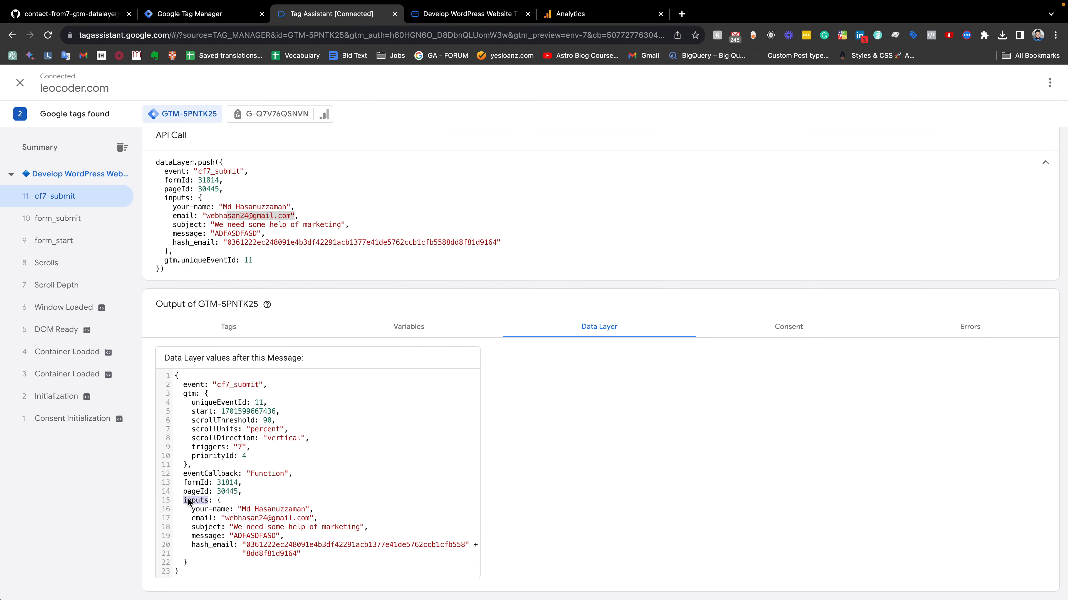
{"action": "left_click", "coordinate": [187, 12]}
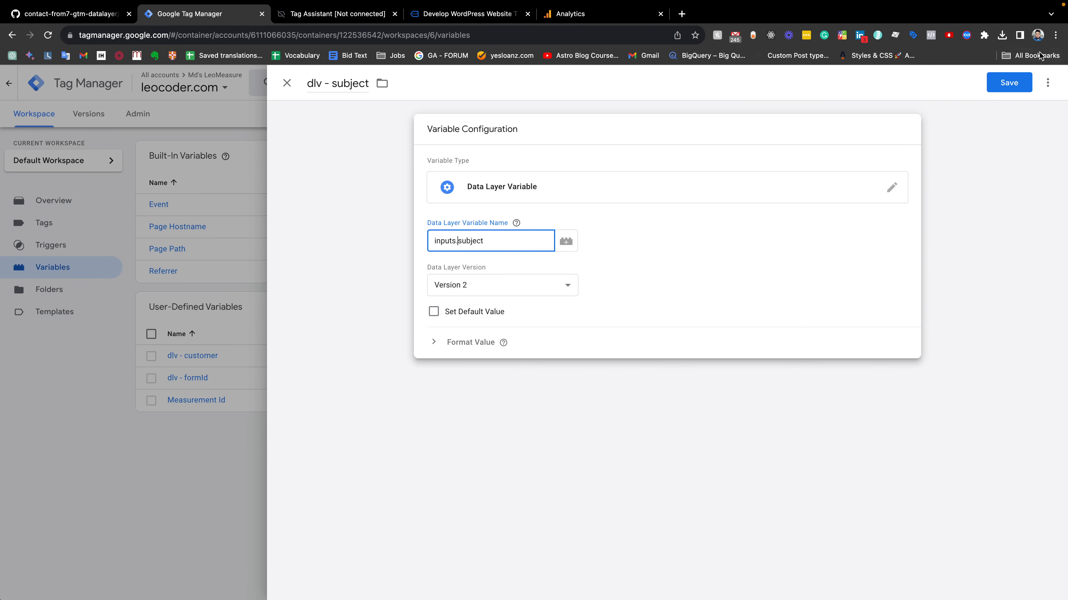
{"action": "left_click", "coordinate": [1013, 82]}
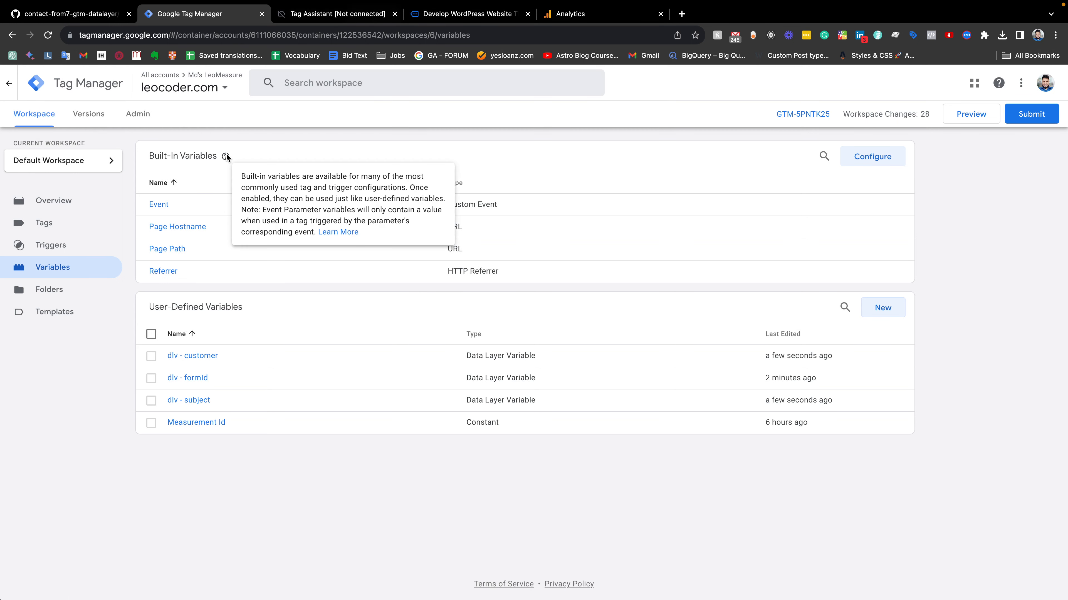
Open the container's triggers in Google Tag Manager and review the cf7_submit event in Tag Assistant
{"action": "left_click", "coordinate": [32, 248]}
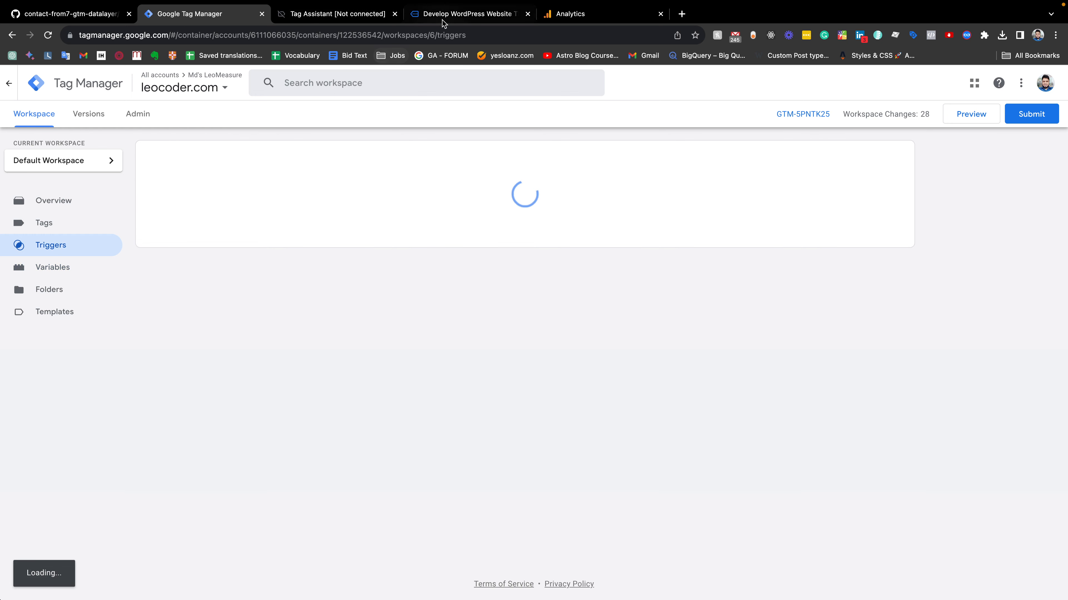
{"action": "left_click", "coordinate": [406, 14]}
{"action": "left_click", "coordinate": [389, 14]}
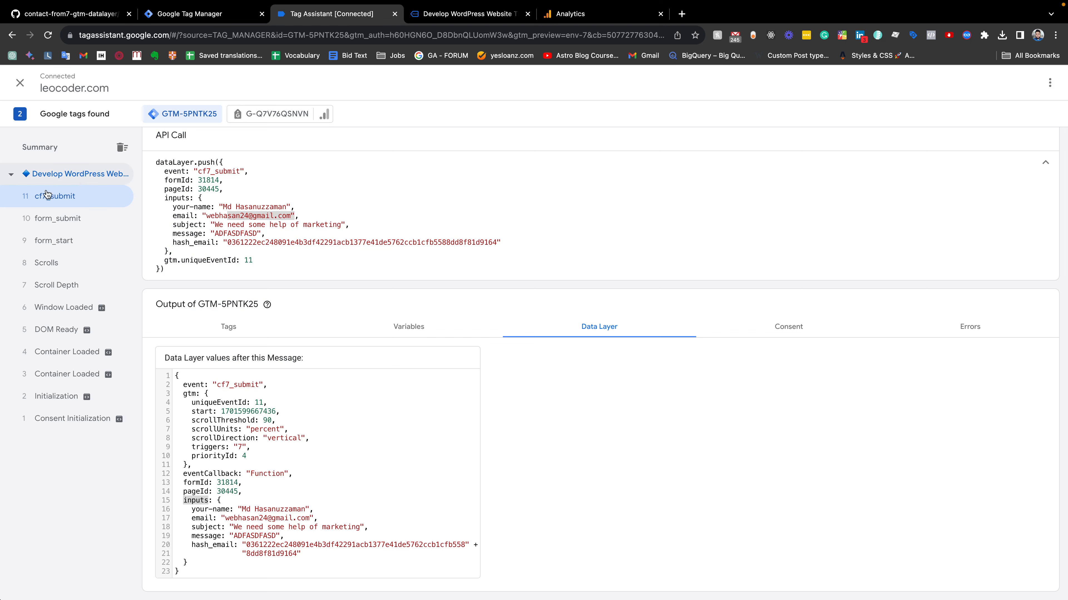
{"action": "left_click", "coordinate": [211, 14]}
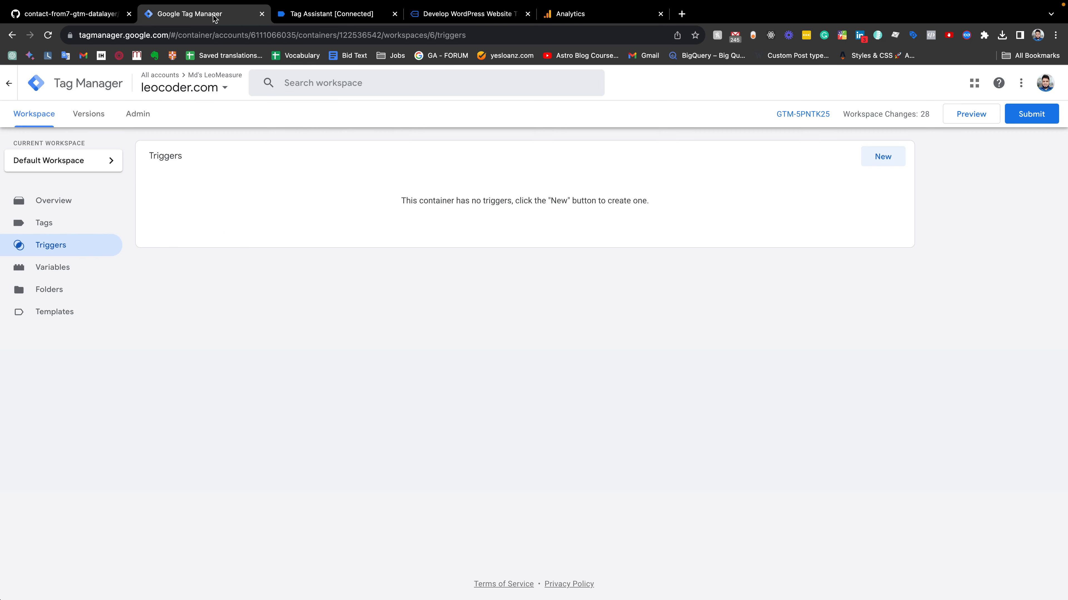
{"action": "left_click", "coordinate": [333, 12]}
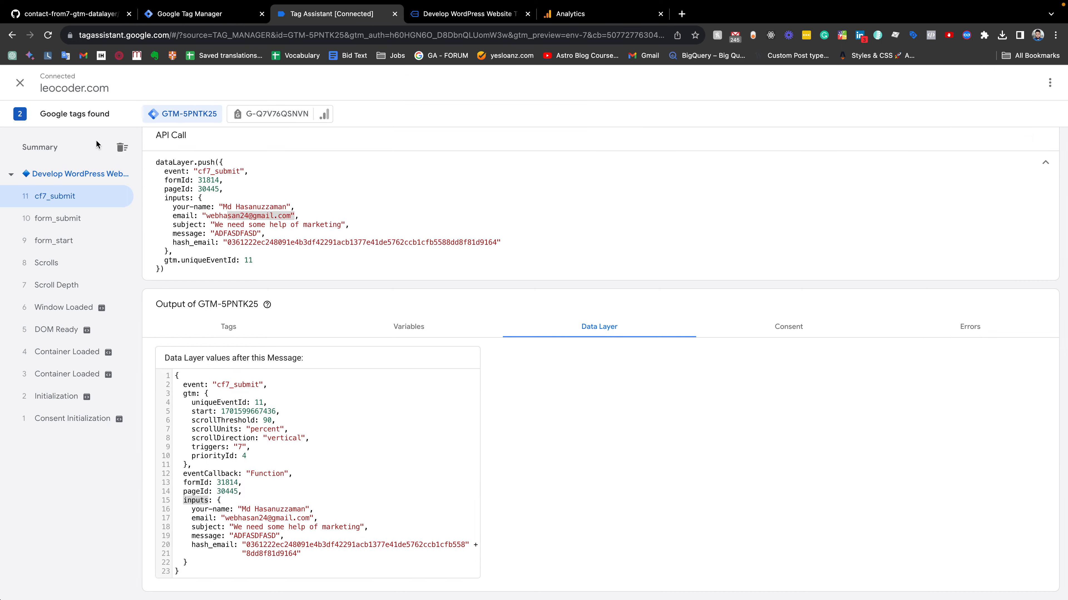
{"action": "left_click", "coordinate": [208, 12]}
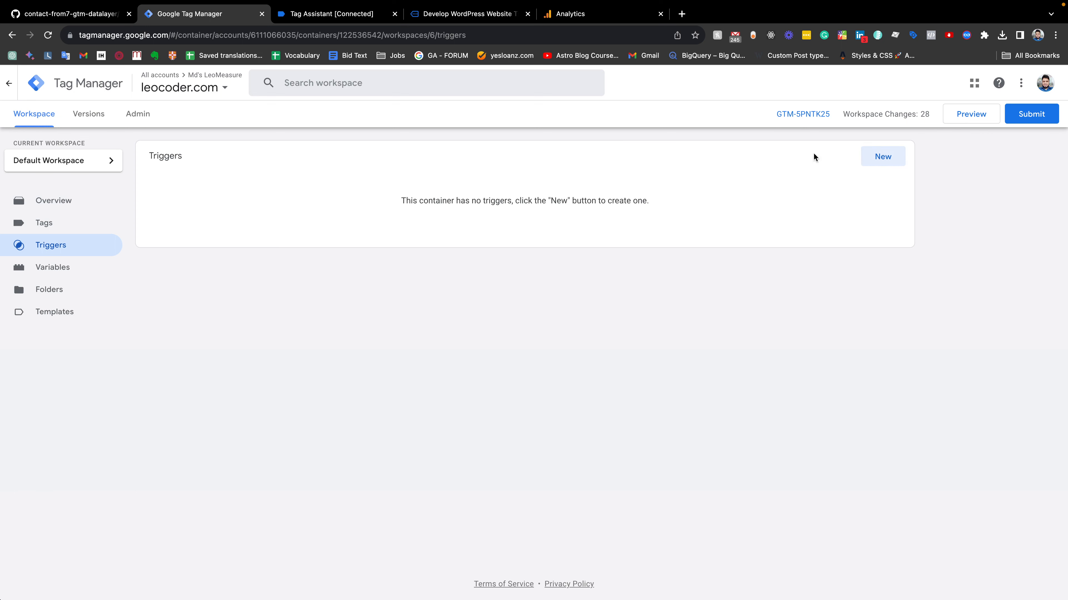
Start a new trigger named "dle - cf7_submit", copying the event name from the API call in Tag Assistant
{"action": "left_click", "coordinate": [893, 162]}
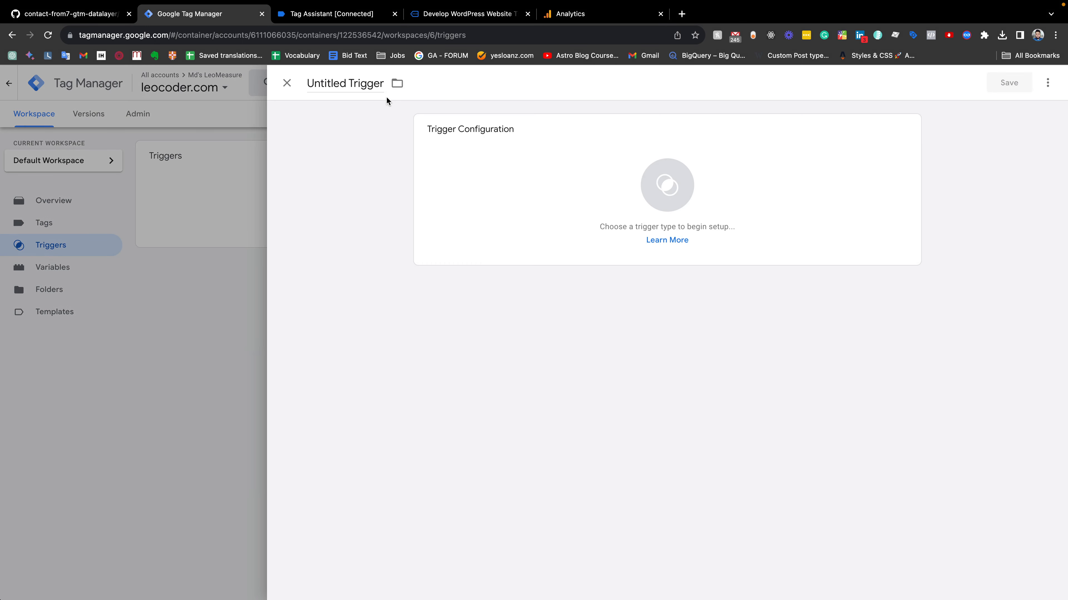
{"action": "triple_click", "coordinate": [344, 86]}
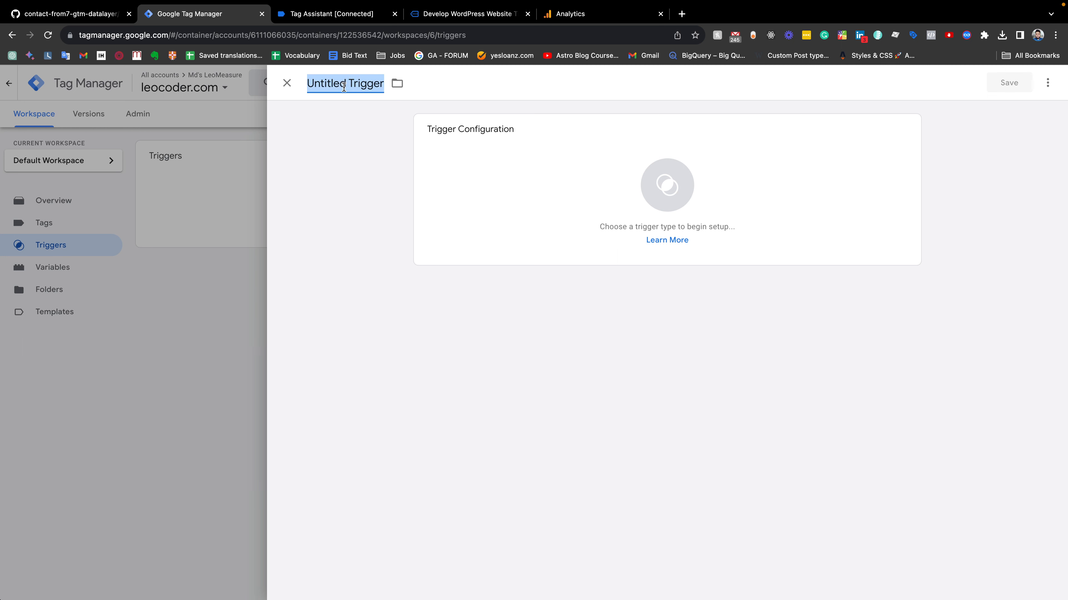
{"action": "type", "text": "dle -"}
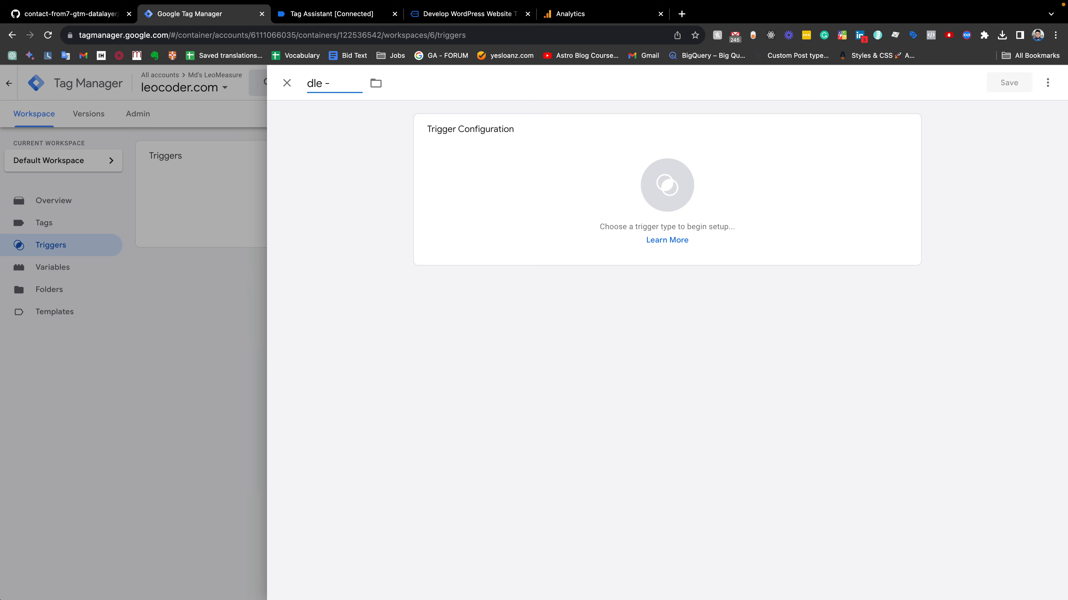
{"action": "left_click", "coordinate": [330, 15]}
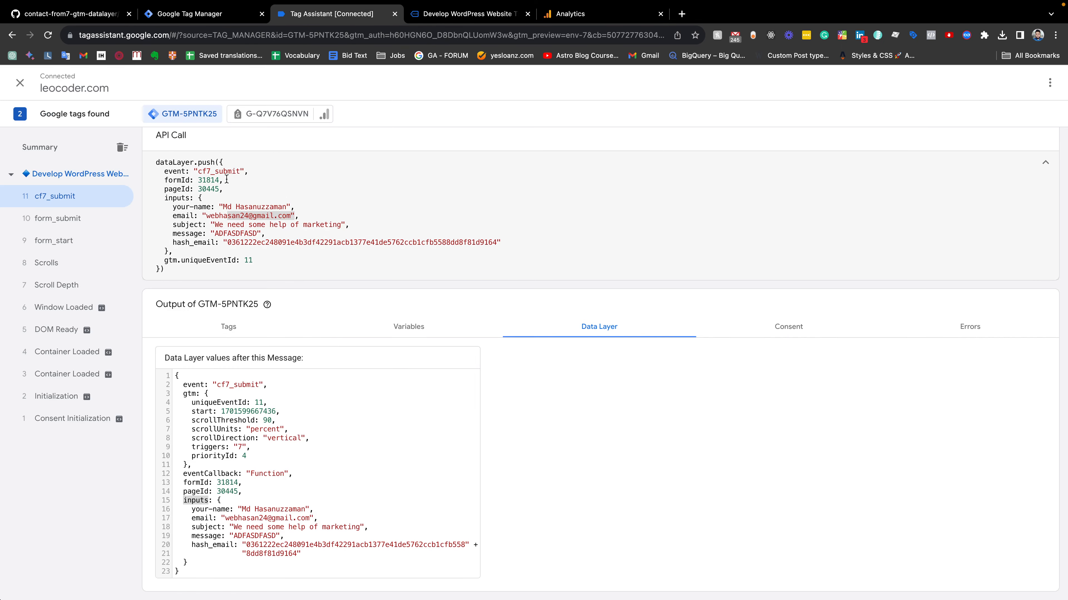
{"action": "double_click", "coordinate": [219, 172]}
{"action": "key", "text": "super+c"}
{"action": "left_click", "coordinate": [231, 16]}
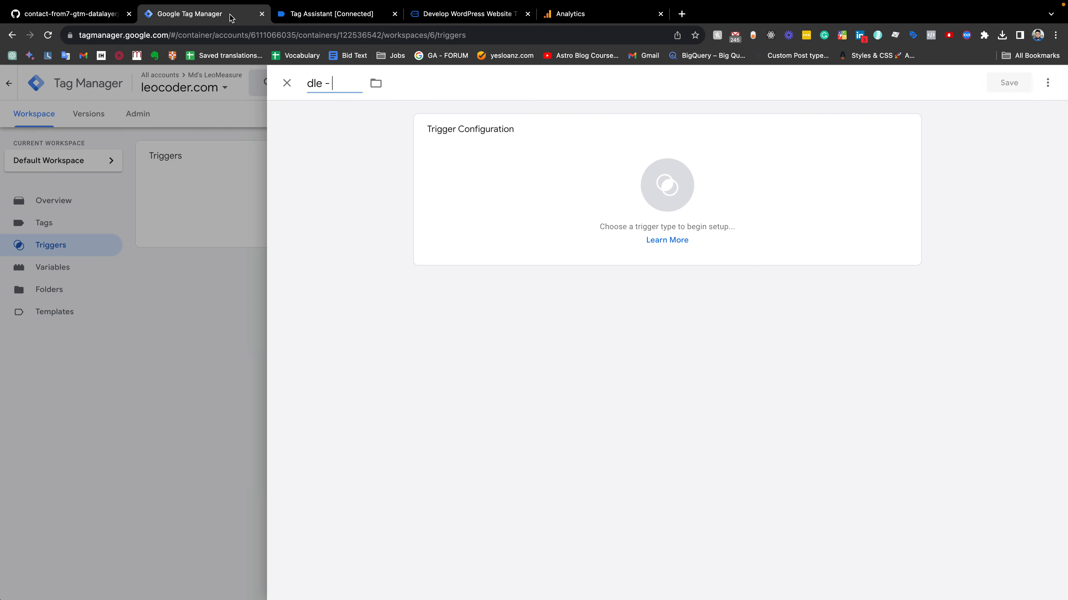
{"action": "key", "text": "super+v"}
{"action": "left_click", "coordinate": [370, 82]}
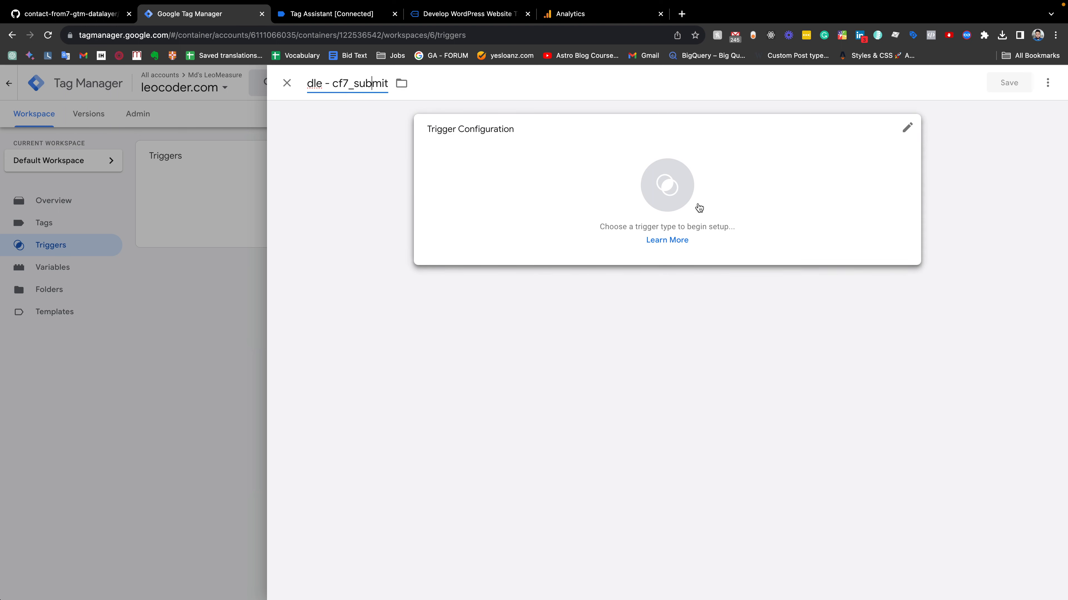
Set the trigger type of dle - cf7_submit to Custom Event
{"action": "left_click", "coordinate": [674, 191]}
{"action": "left_click", "coordinate": [1047, 82]}
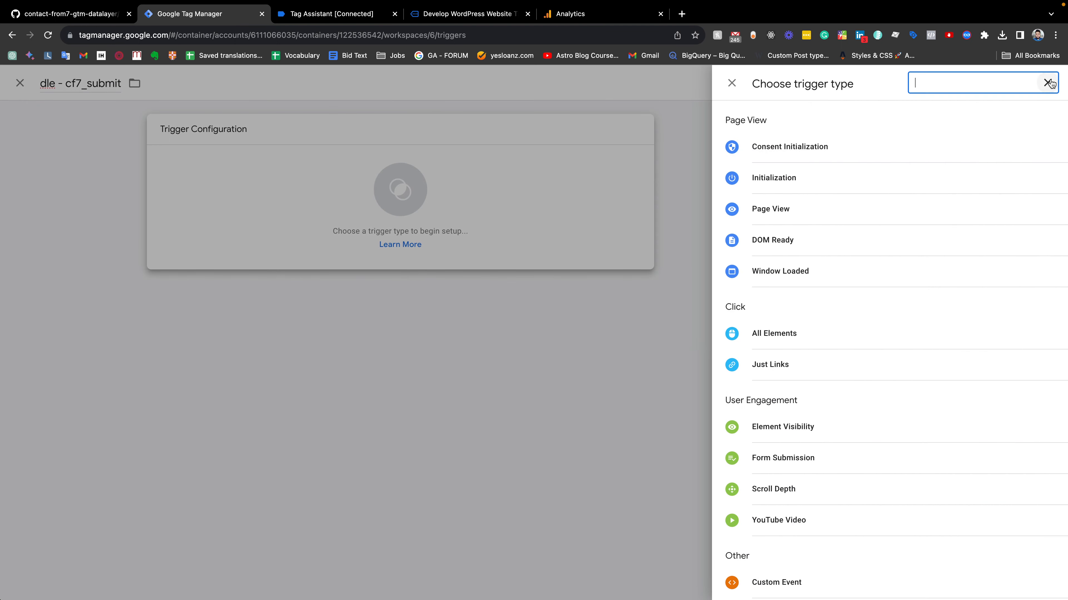
{"action": "type", "text": "data"}
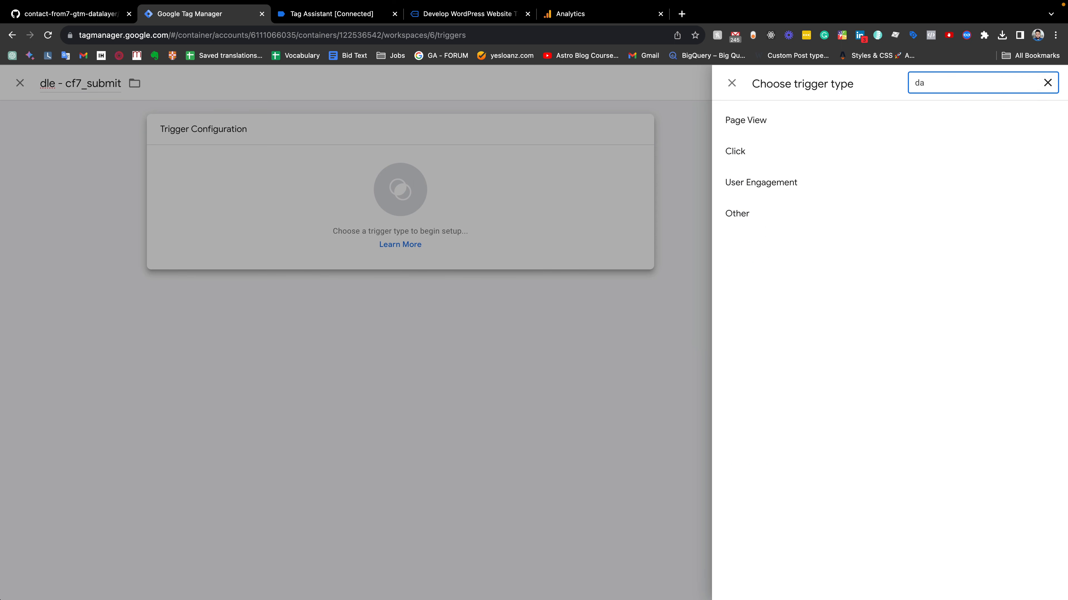
{"action": "key", "text": "BackSpace"}
{"action": "key", "text": "BackSpace"}
{"action": "type", "text": "da"}
{"action": "key", "text": "BackSpace"}
{"action": "key", "text": "BackSpace"}
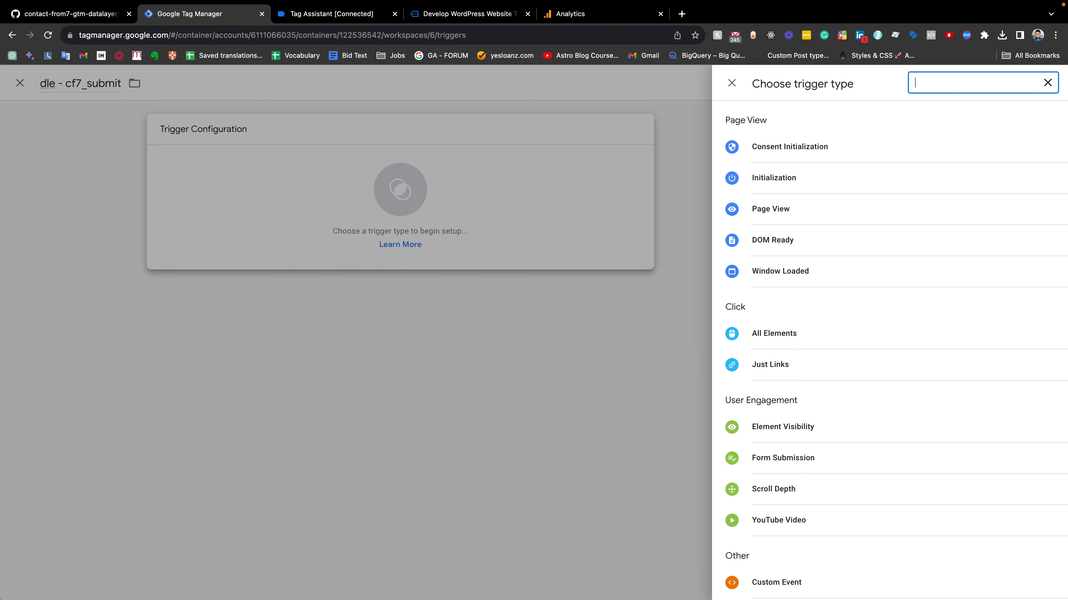
{"action": "type", "text": "custom"}
{"action": "left_click", "coordinate": [804, 244]}
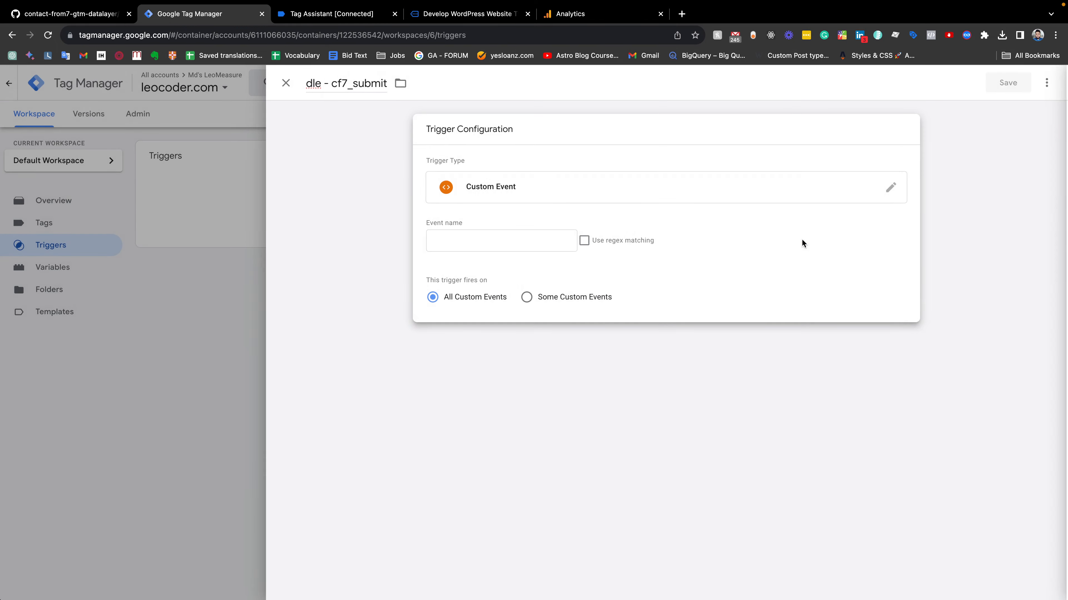
Set the trigger's event name to cf7_submit, copied from Tag Assistant, and save the trigger
{"action": "left_click", "coordinate": [334, 14]}
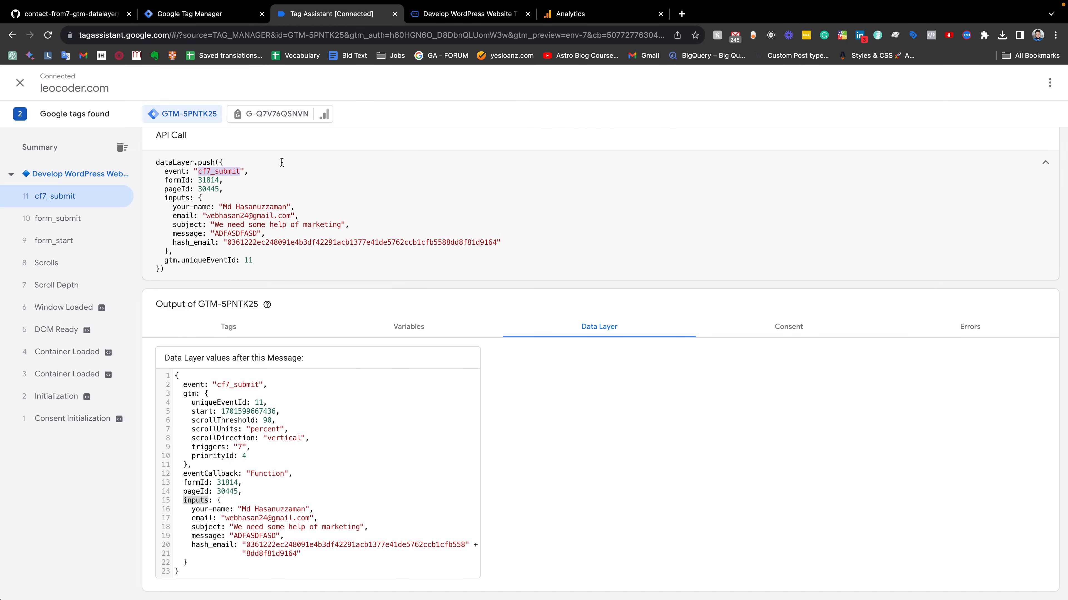
{"action": "double_click", "coordinate": [211, 173]}
{"action": "left_click", "coordinate": [219, 14]}
{"action": "left_click", "coordinate": [518, 238]}
{"action": "key", "text": "ctrl+v"}
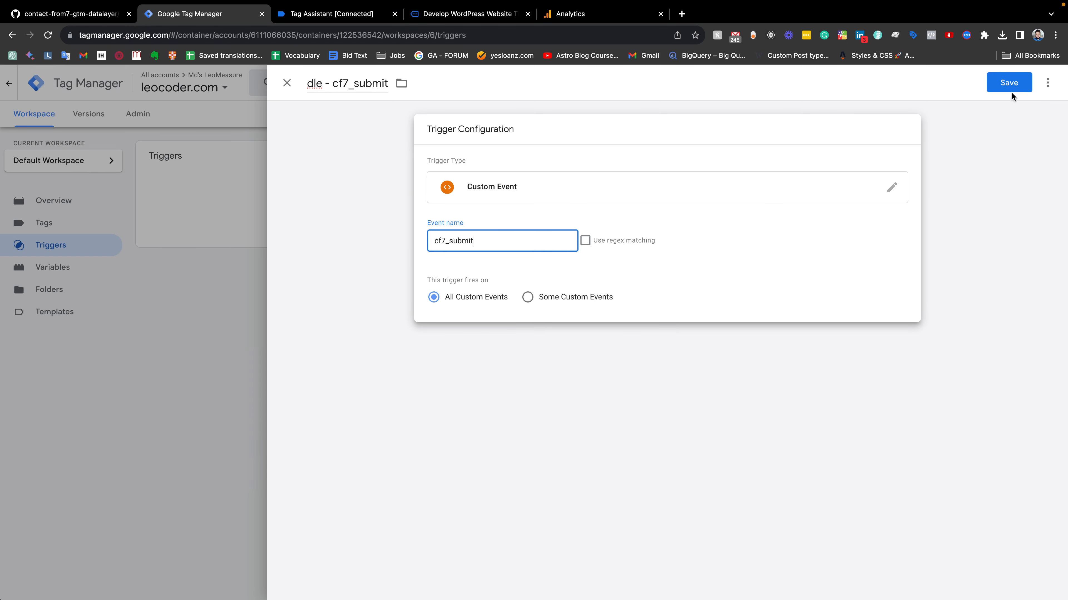
{"action": "left_click", "coordinate": [1005, 84]}
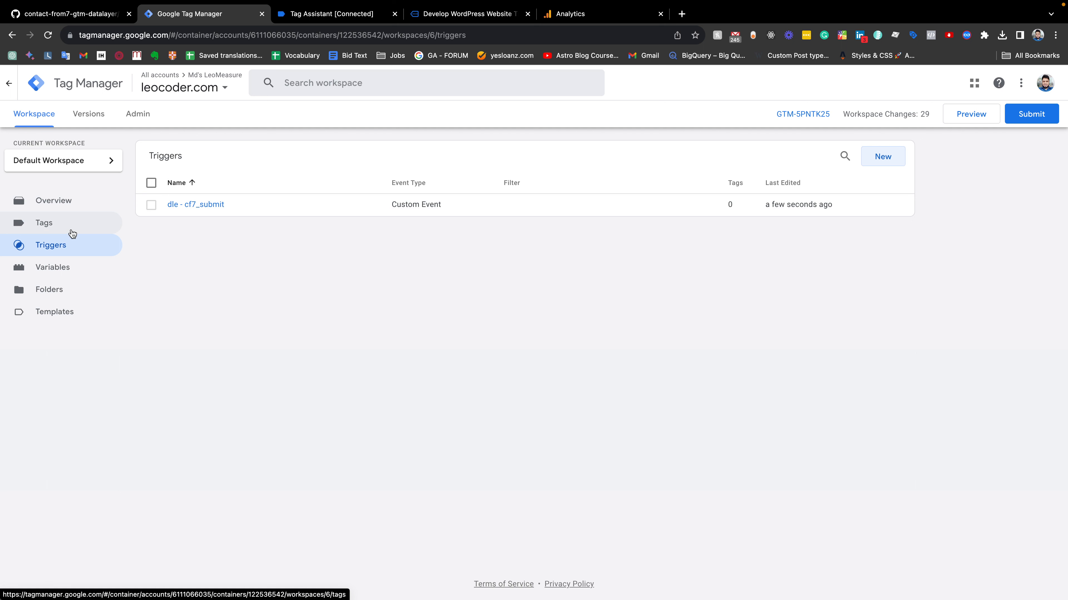
Start a new tag named "GA4 - Contact Form Submit" in the Google Tag Manager workspace
{"action": "left_click", "coordinate": [63, 227]}
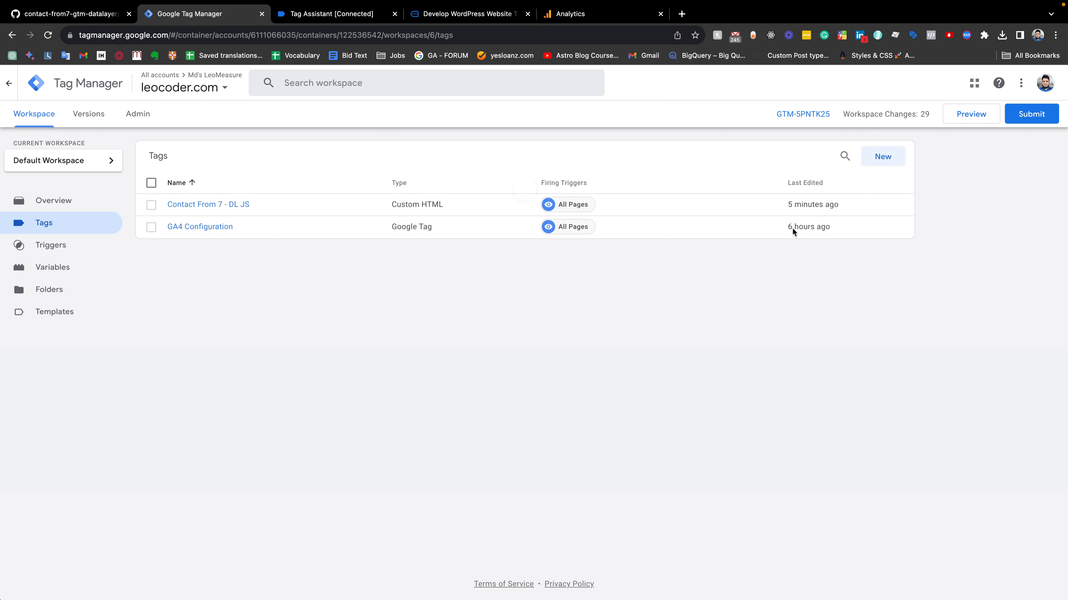
{"action": "left_click", "coordinate": [882, 157]}
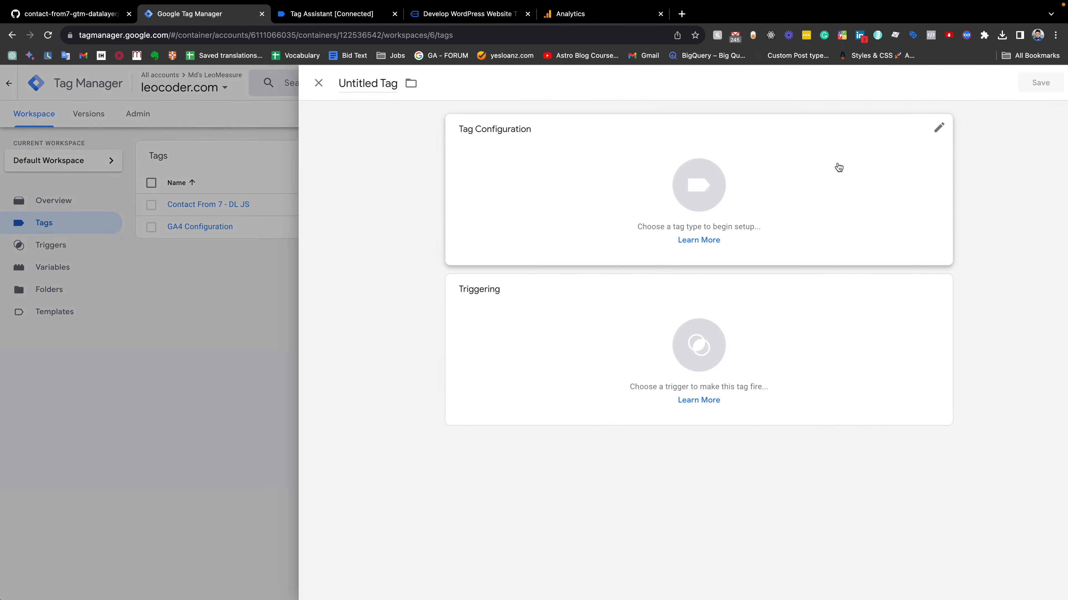
{"action": "left_click", "coordinate": [340, 87]}
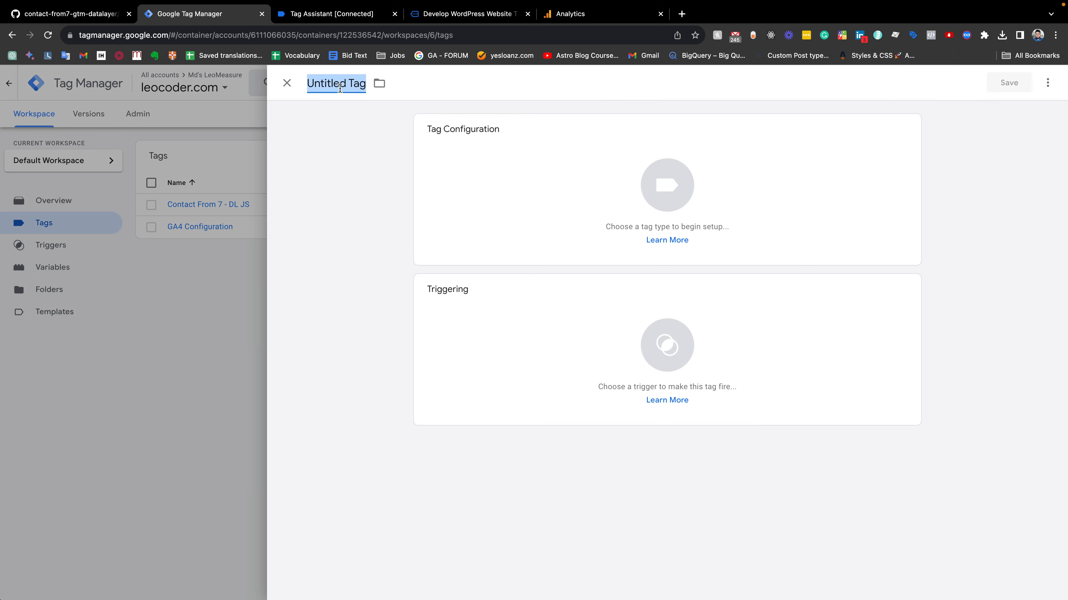
{"action": "type", "text": "GA4 -"}
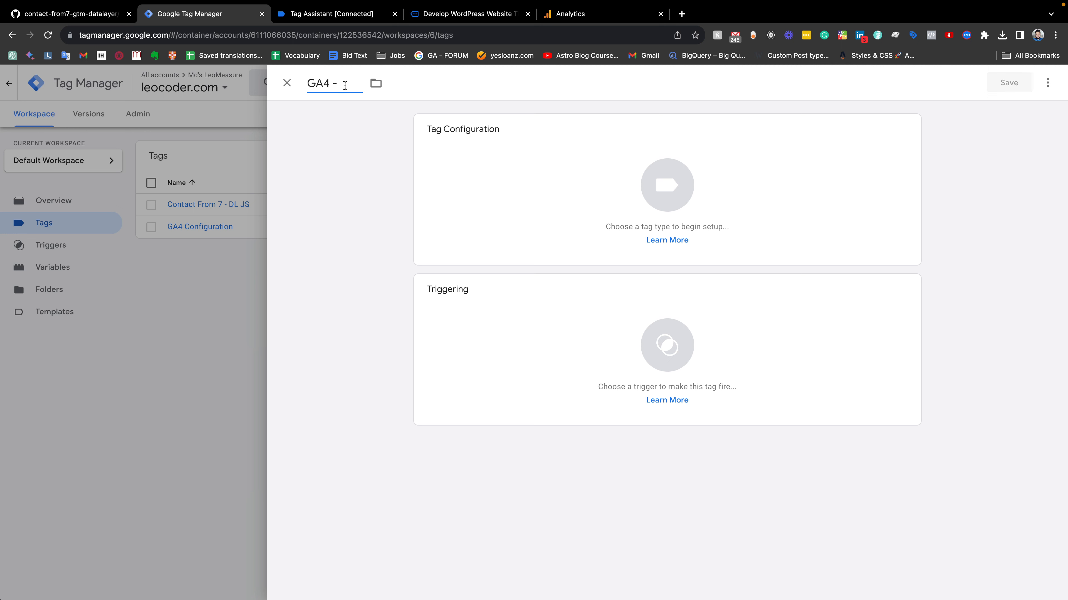
{"action": "type", "text": "contact Form Submit"}
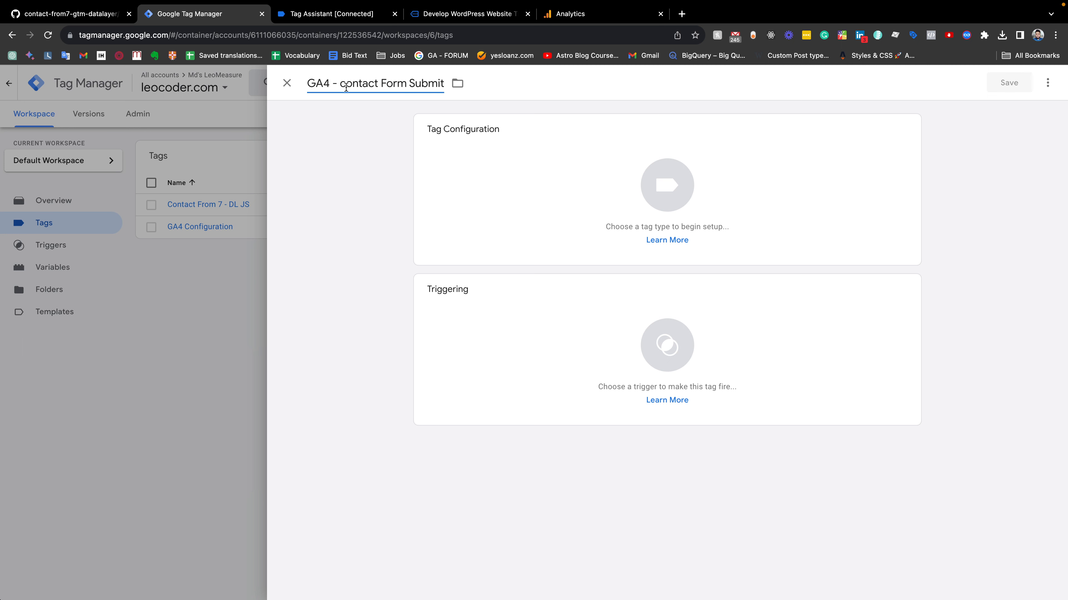
{"action": "left_click", "coordinate": [345, 87]}
{"action": "key", "text": "BackSpace"}
{"action": "type", "text": "C"}
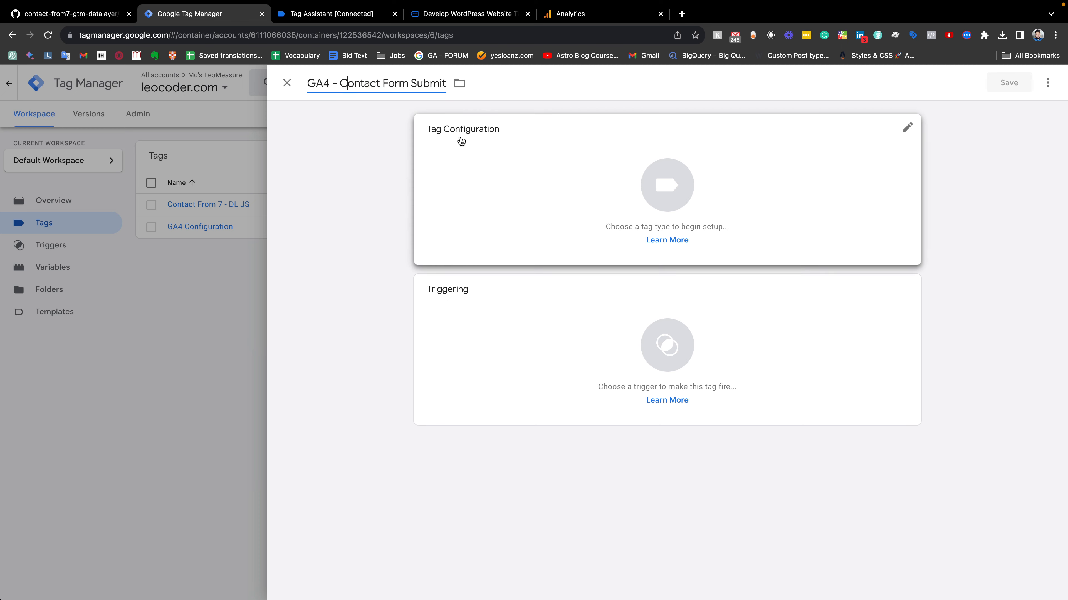
Set the tag type of GA4 - Contact Form Submit to Google Analytics: GA4 Event
{"action": "left_click", "coordinate": [667, 184]}
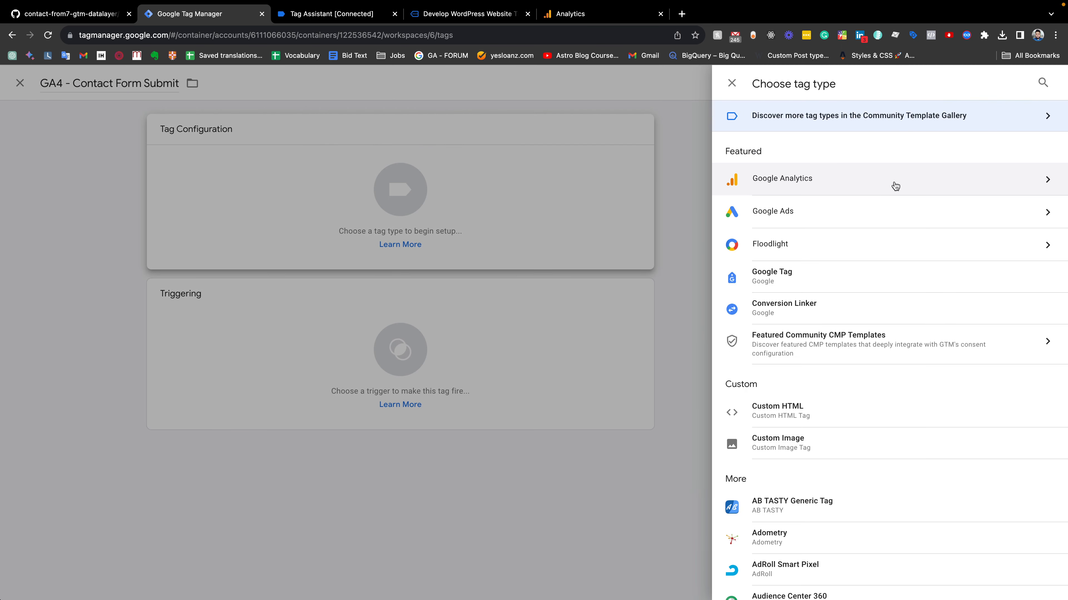
{"action": "left_click", "coordinate": [811, 181]}
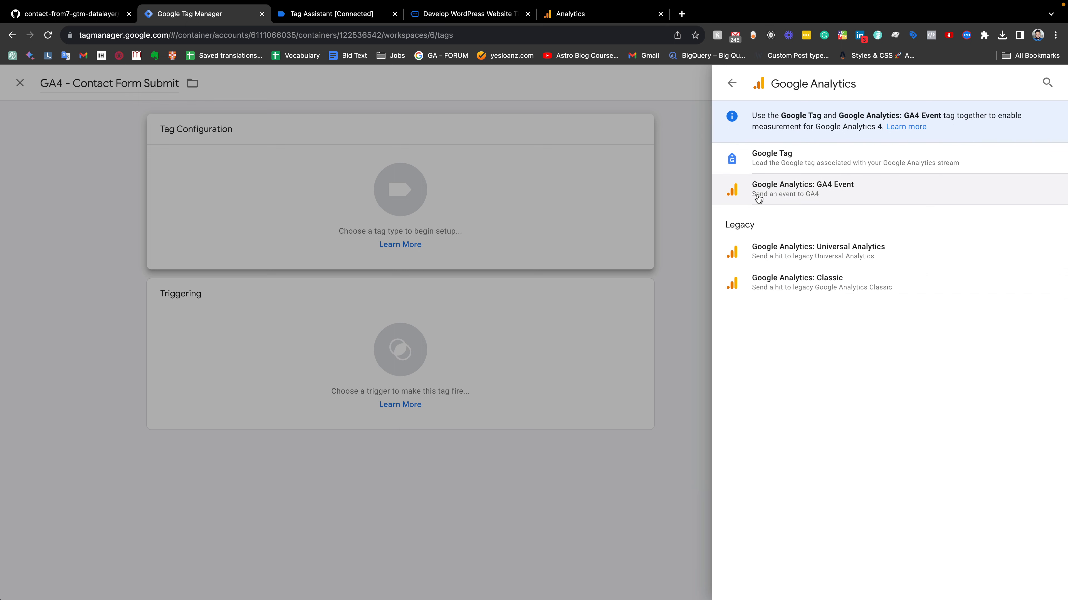
{"action": "left_click", "coordinate": [819, 196]}
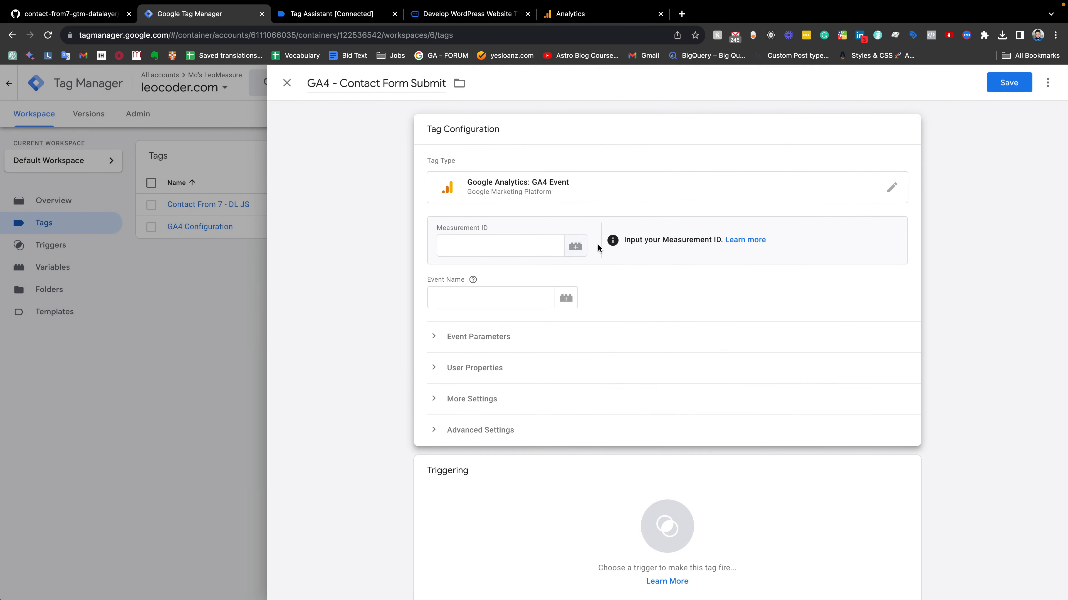
Use the Measurement Id variable as the tag's measurement ID and set the event name to contact_form_submit
{"action": "left_click", "coordinate": [575, 246]}
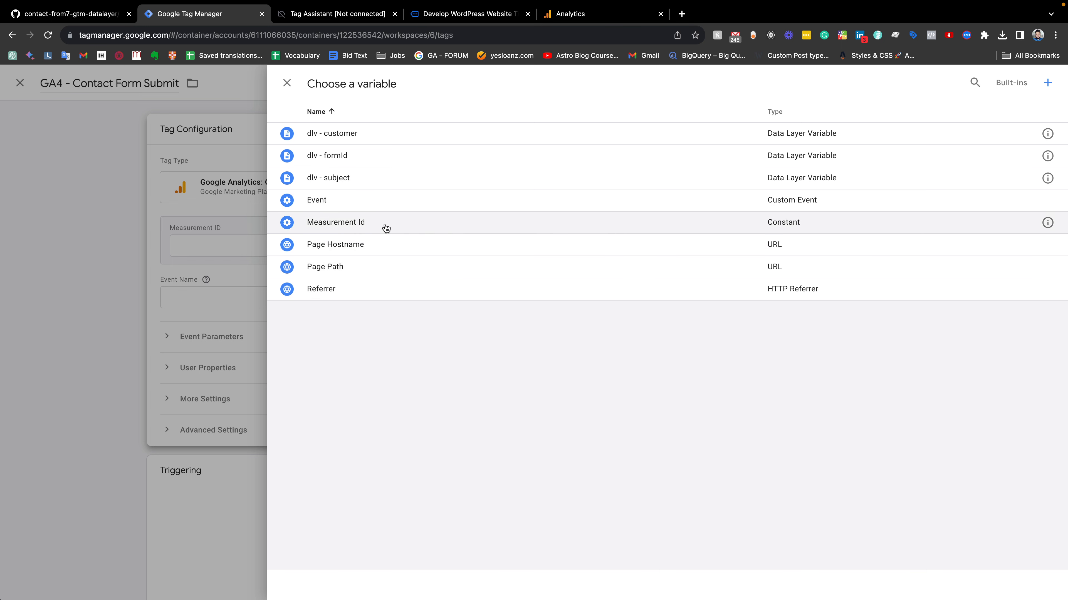
{"action": "left_click", "coordinate": [351, 228]}
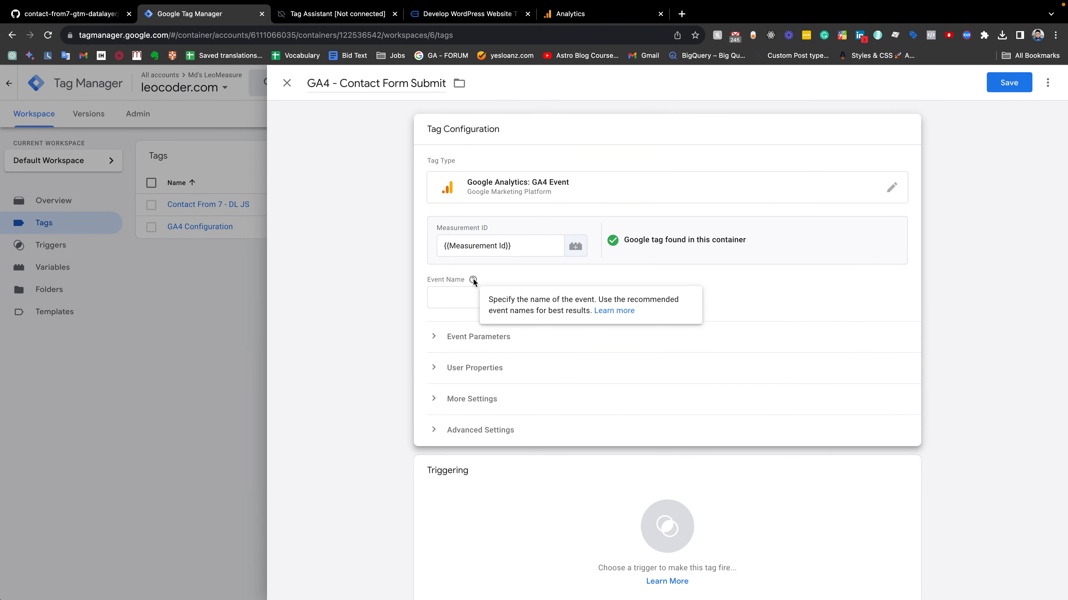
{"action": "left_click", "coordinate": [467, 299]}
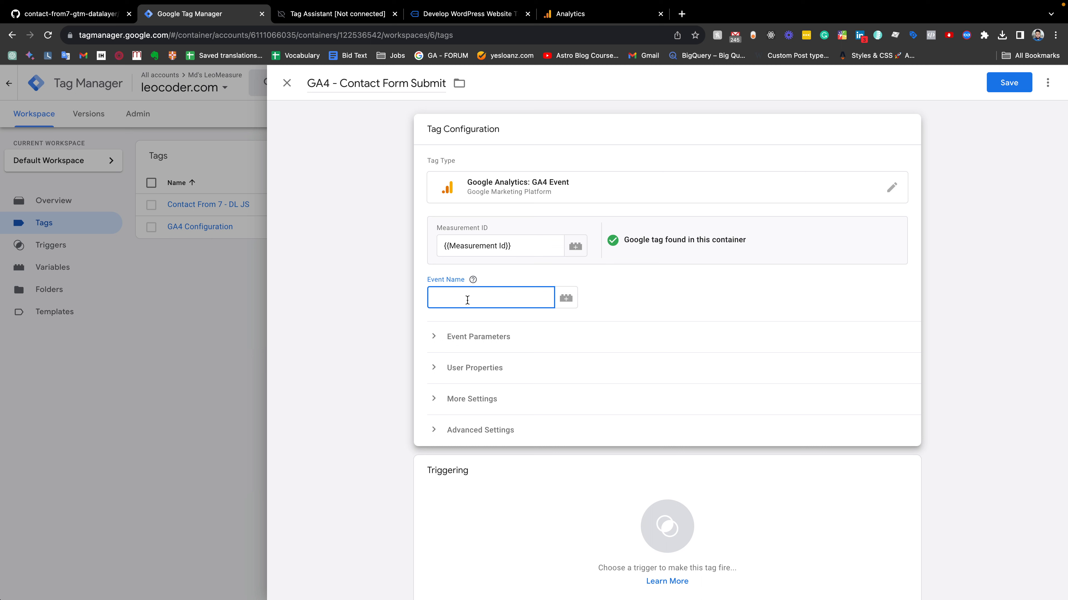
{"action": "type", "text": "contact_form_submit"}
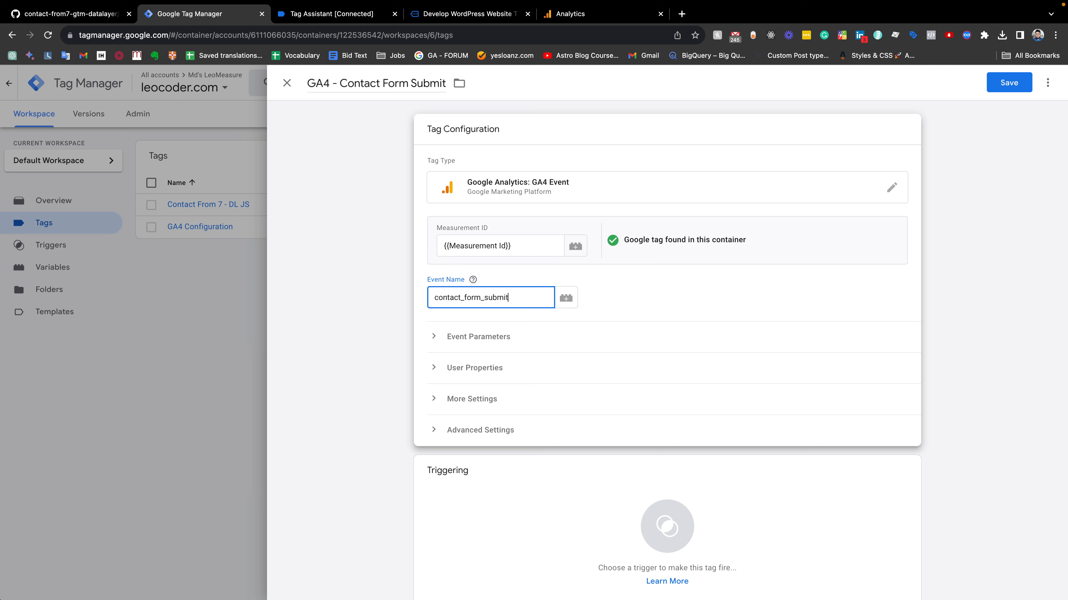
Add an event parameter formId to the tag with the variable dlv - formId as its value
{"action": "left_click", "coordinate": [461, 339]}
{"action": "left_click", "coordinate": [510, 423]}
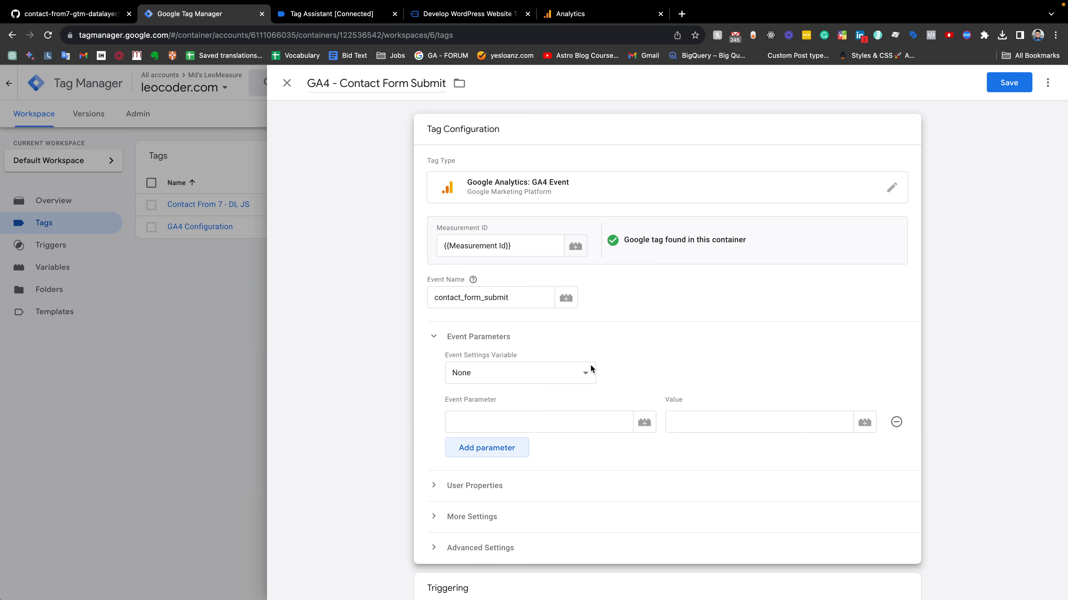
{"action": "scroll", "coordinate": [590, 368], "scroll_direction": "down", "scroll_amount": 1}
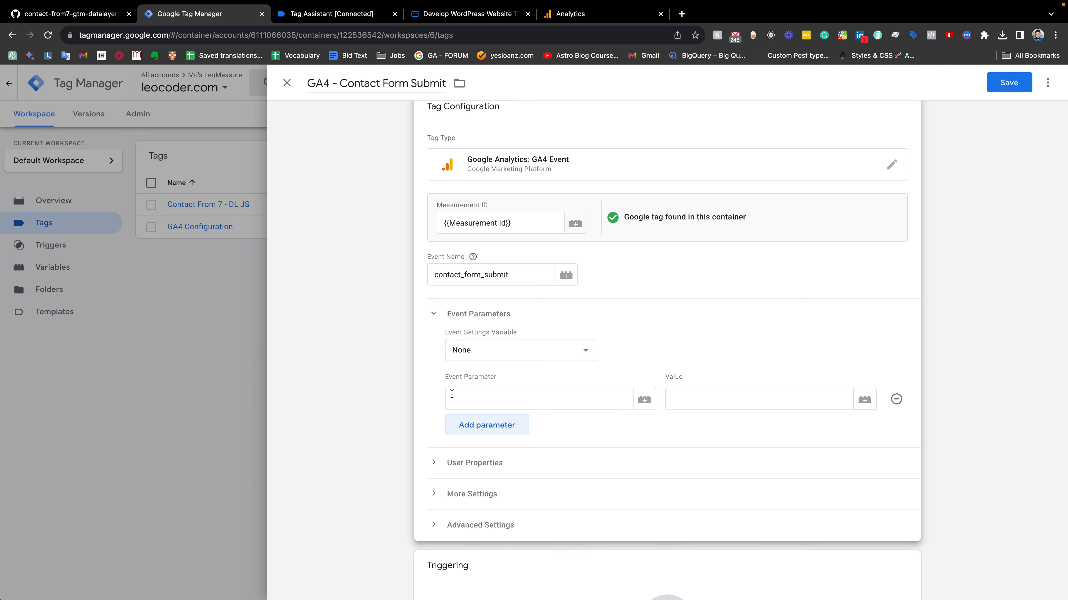
{"action": "left_click", "coordinate": [477, 402]}
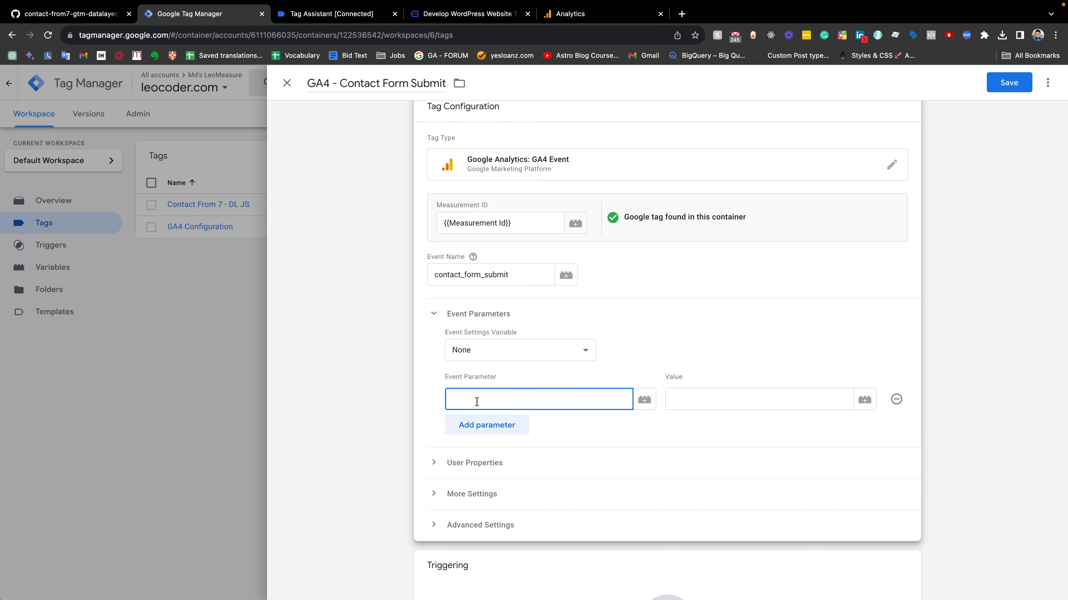
{"action": "type", "text": "forml"}
{"action": "type", "text": "d"}
{"action": "left_click", "coordinate": [727, 397]}
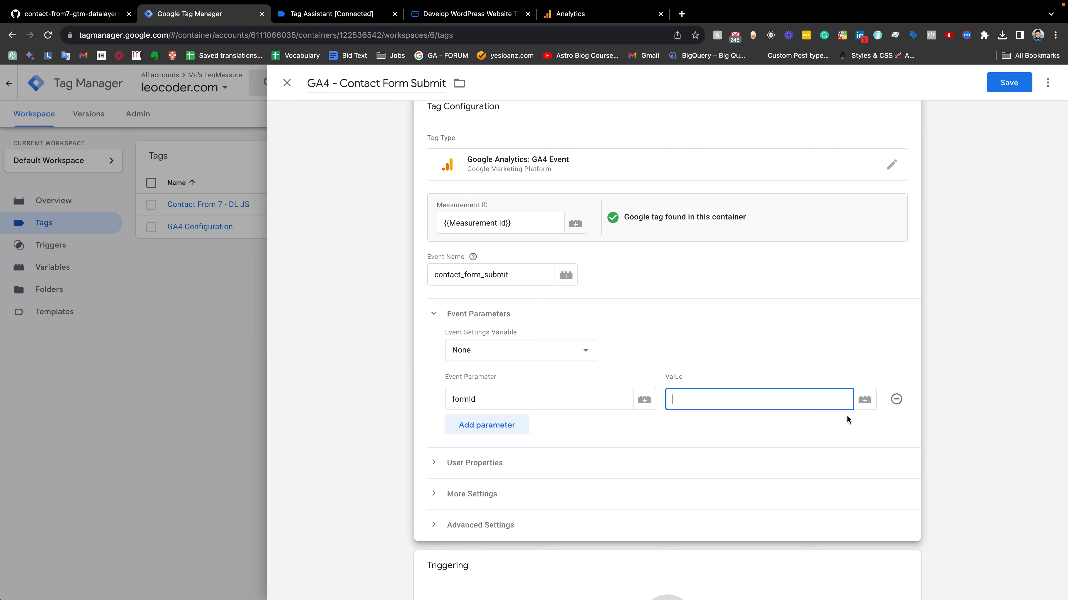
{"action": "left_click", "coordinate": [864, 399]}
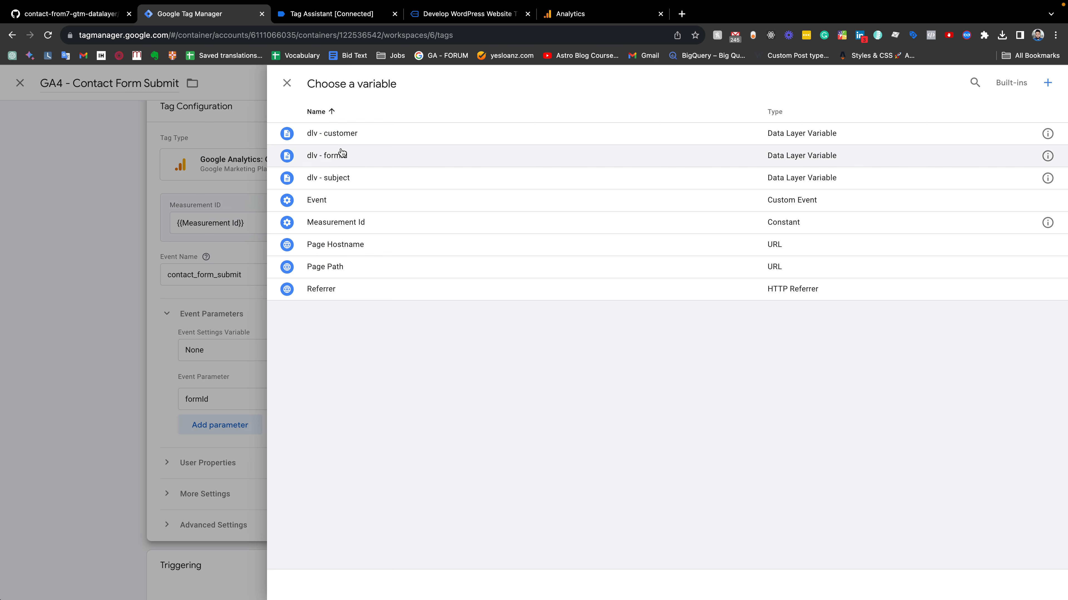
{"action": "left_click", "coordinate": [331, 163]}
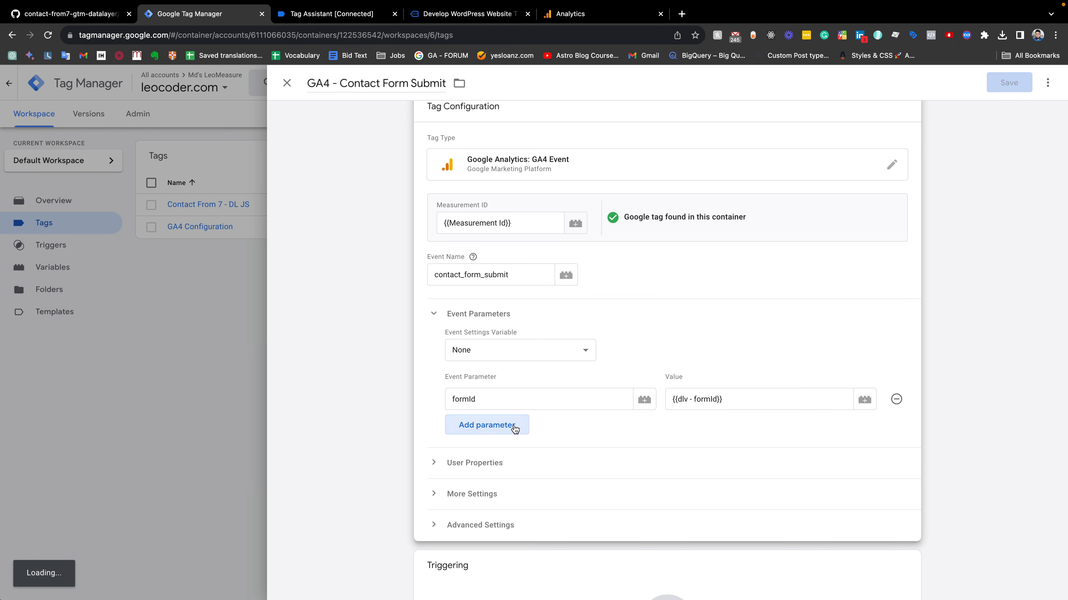
Add a second event parameter, customer, with the value {{dlv - customer}}
{"action": "left_click", "coordinate": [504, 425]}
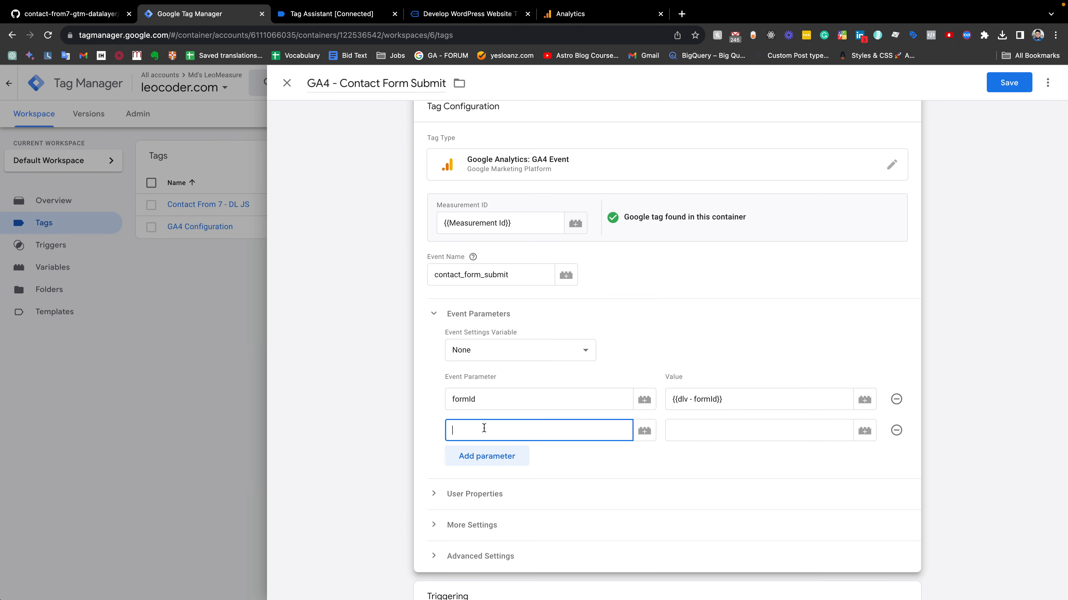
{"action": "type", "text": "customer"}
{"action": "left_click", "coordinate": [738, 425]}
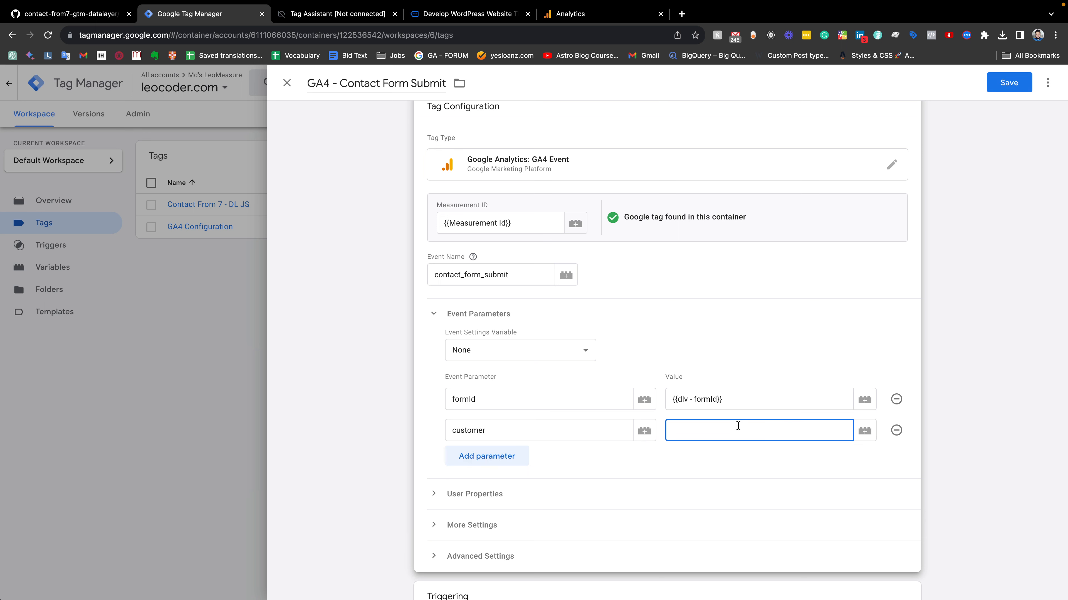
{"action": "type", "text": "{{"}
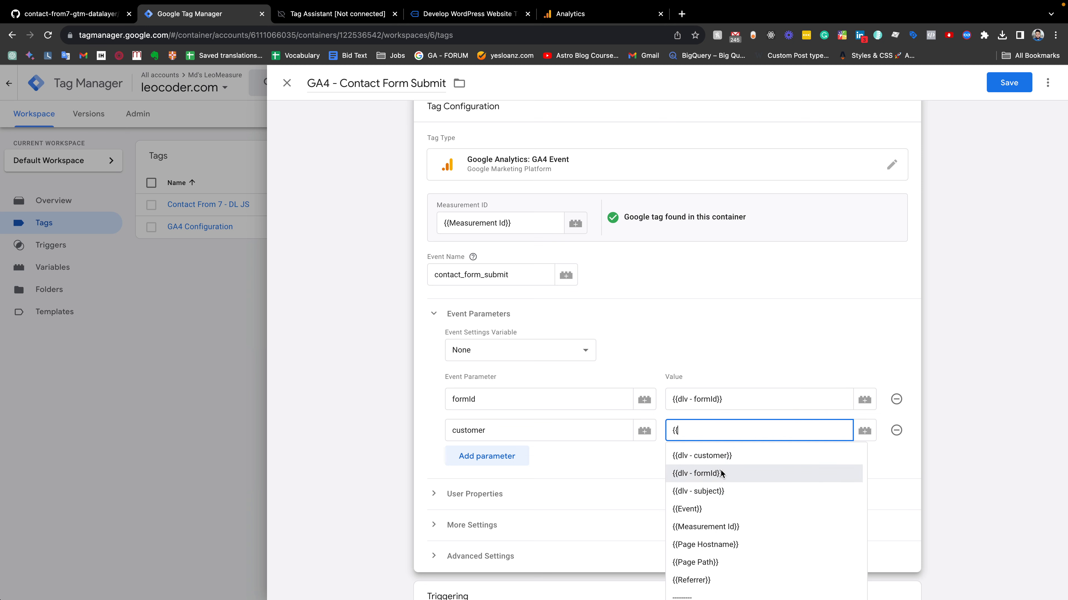
{"action": "scroll", "coordinate": [728, 487], "scroll_direction": "down", "scroll_amount": 2}
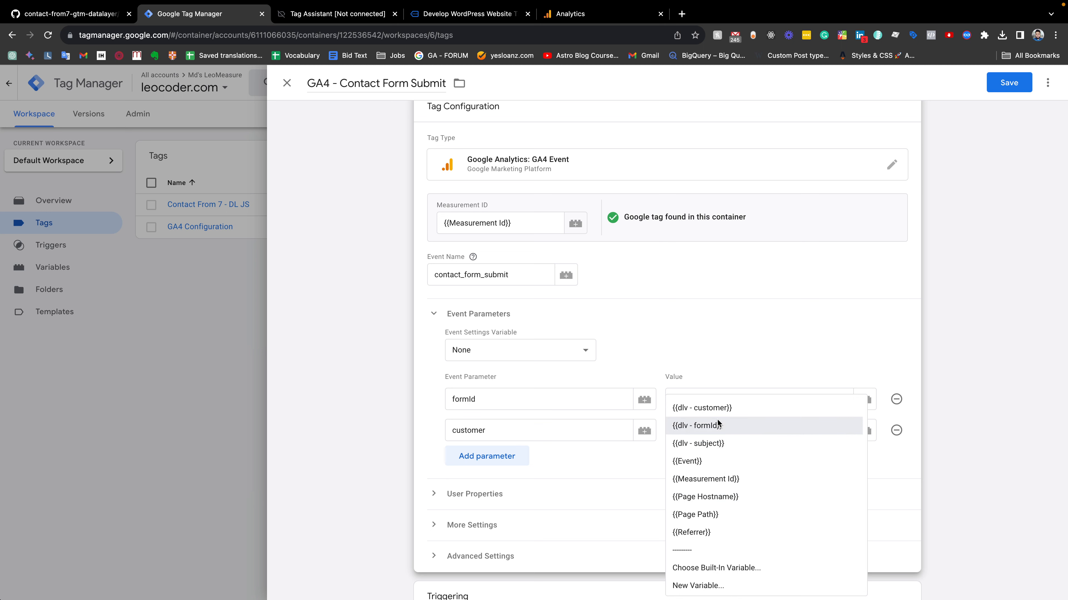
{"action": "left_click", "coordinate": [699, 409]}
Add a third event parameter, subject, with the value {{dlv - subject}}
{"action": "left_click", "coordinate": [487, 457]}
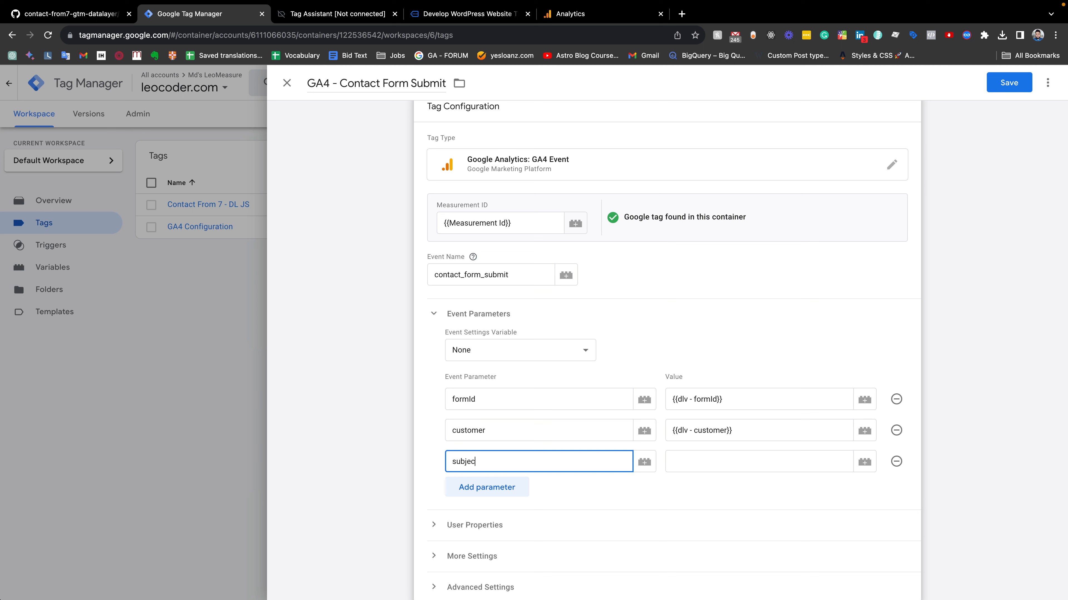
{"action": "left_click", "coordinate": [746, 467]}
{"action": "type", "text": "{{"}
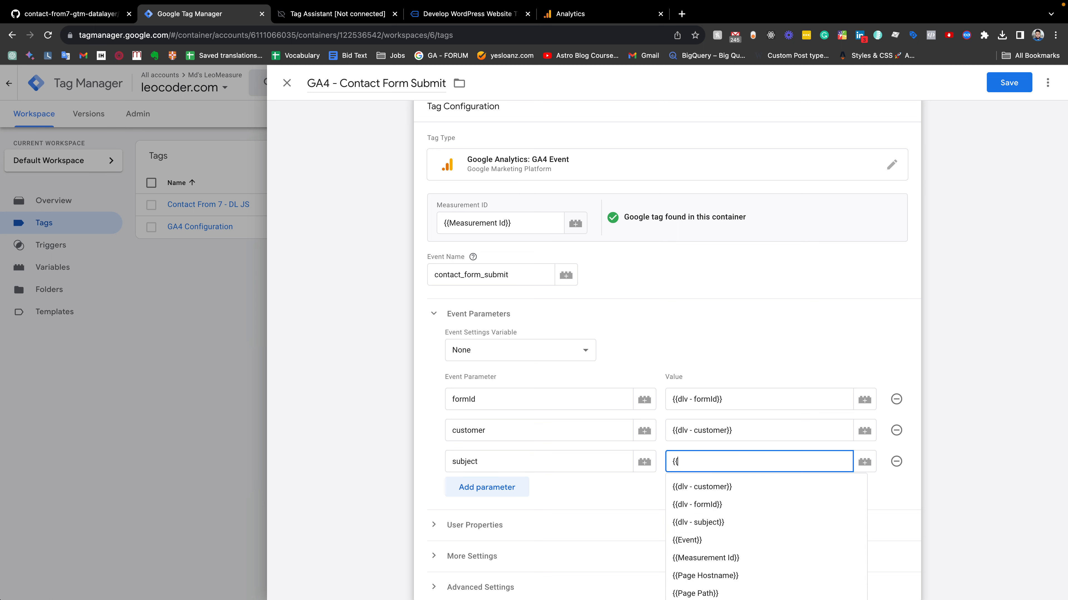
{"action": "type", "text": "sub"}
{"action": "left_click", "coordinate": [749, 484]}
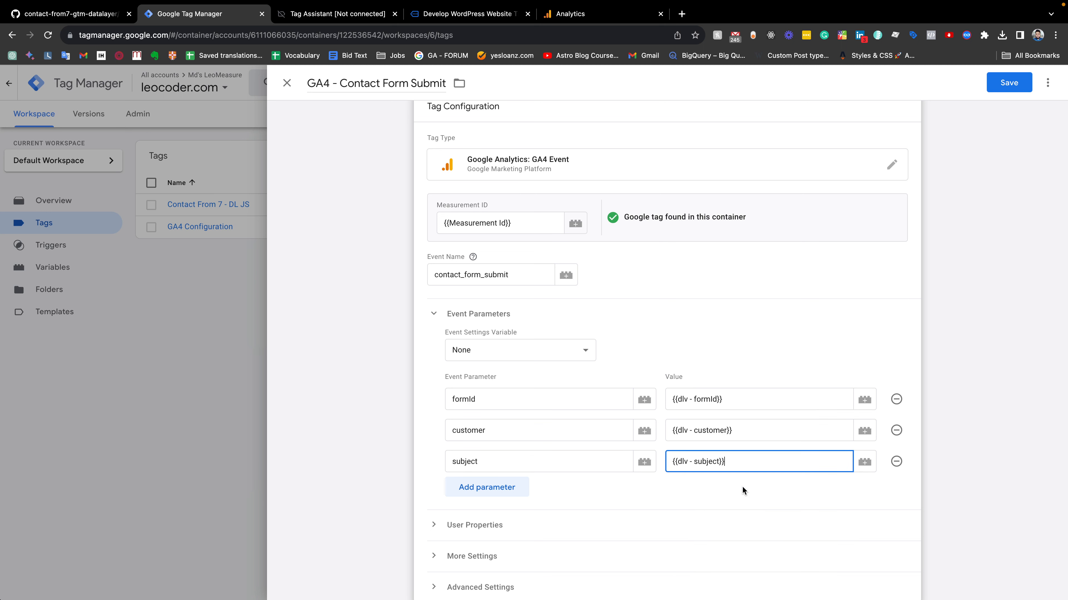
Assign the dle - cf7_submit trigger to the GA4 - Contact Form Submit tag and save the tag
{"action": "left_click", "coordinate": [1004, 85]}
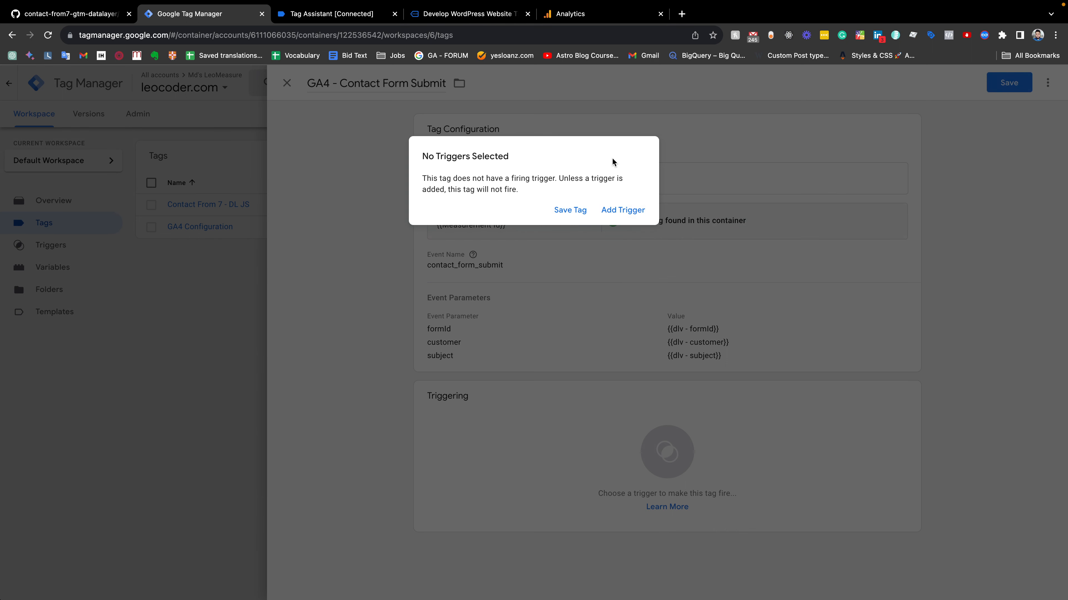
{"action": "left_click", "coordinate": [620, 209]}
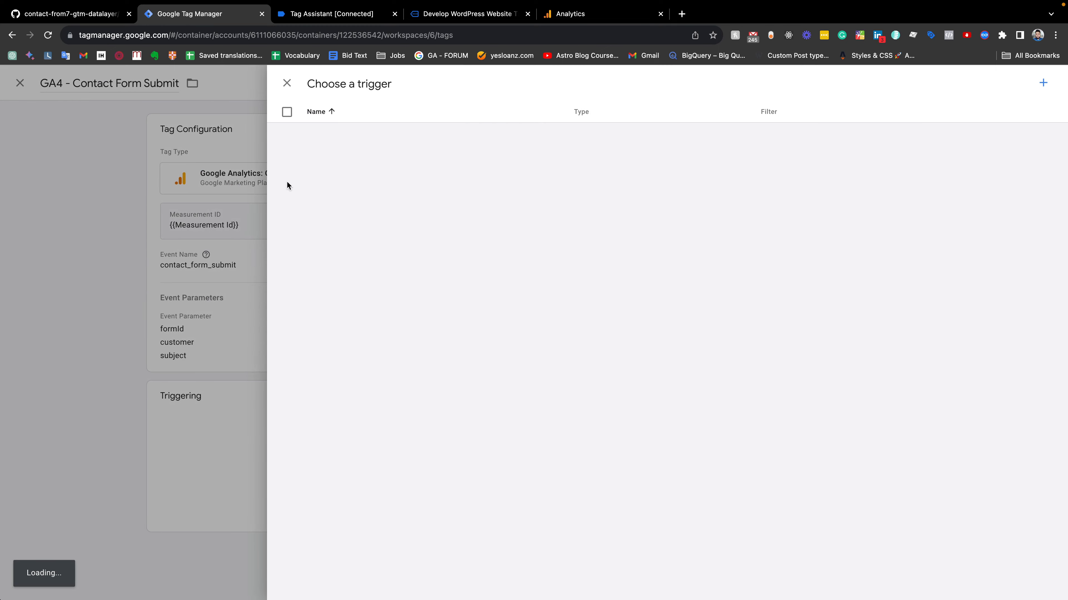
{"action": "left_click", "coordinate": [227, 166]}
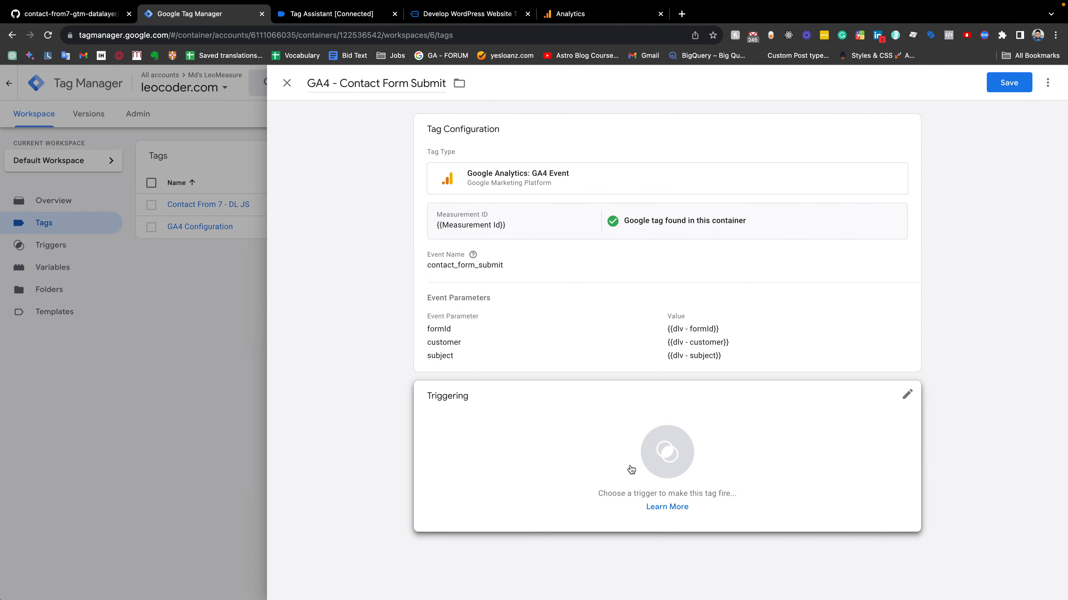
{"action": "left_click", "coordinate": [664, 458]}
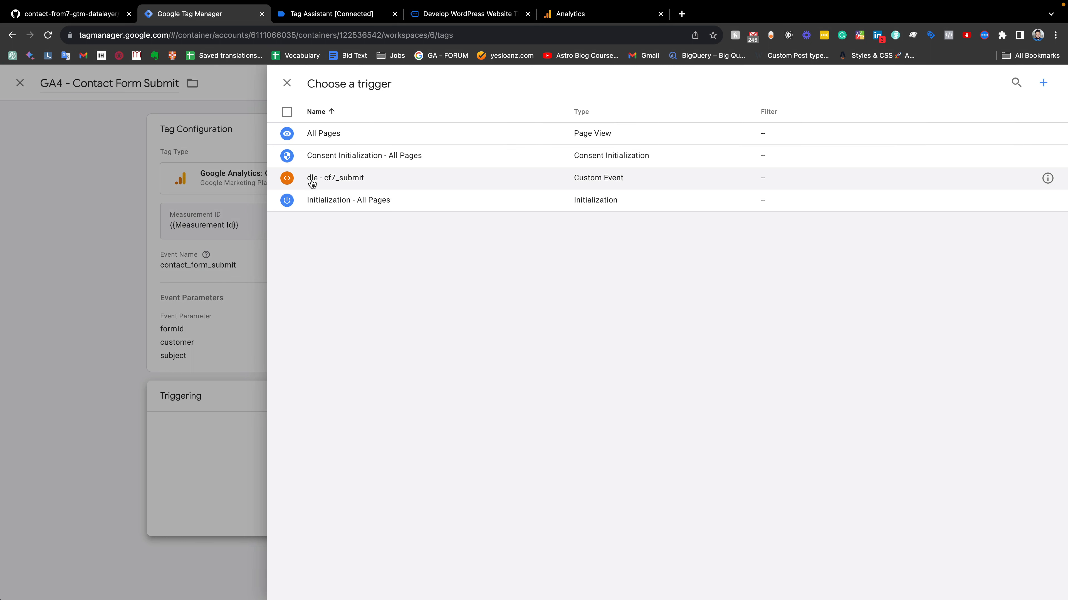
{"action": "left_click", "coordinate": [346, 184]}
{"action": "left_click", "coordinate": [1013, 80]}
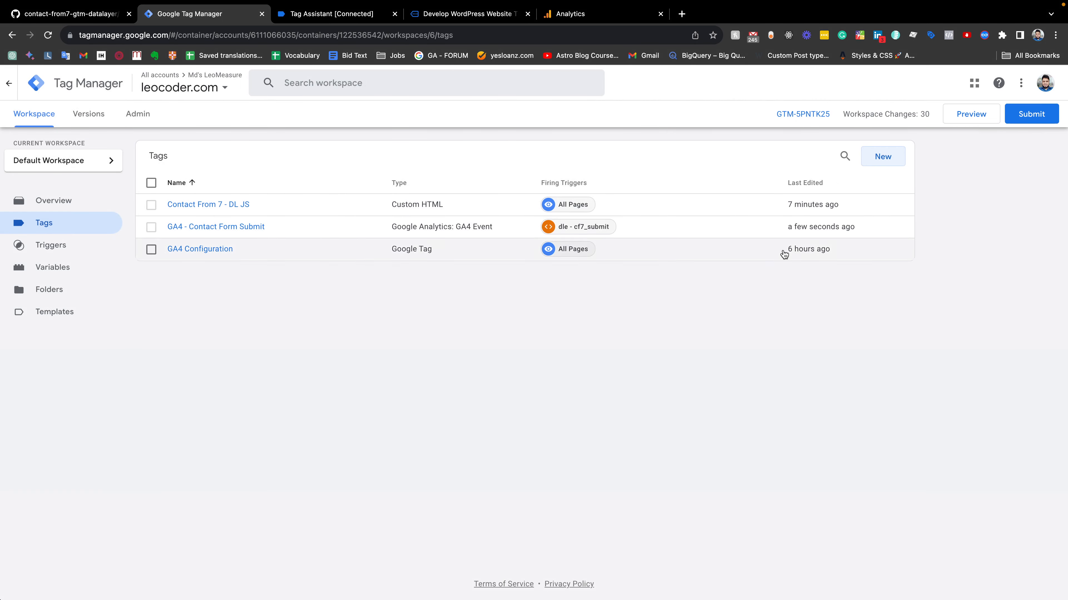
Preview the workspace with Tag Assistant and go to the Quick Contact form on the connected leocoder.com site
{"action": "left_click", "coordinate": [970, 115]}
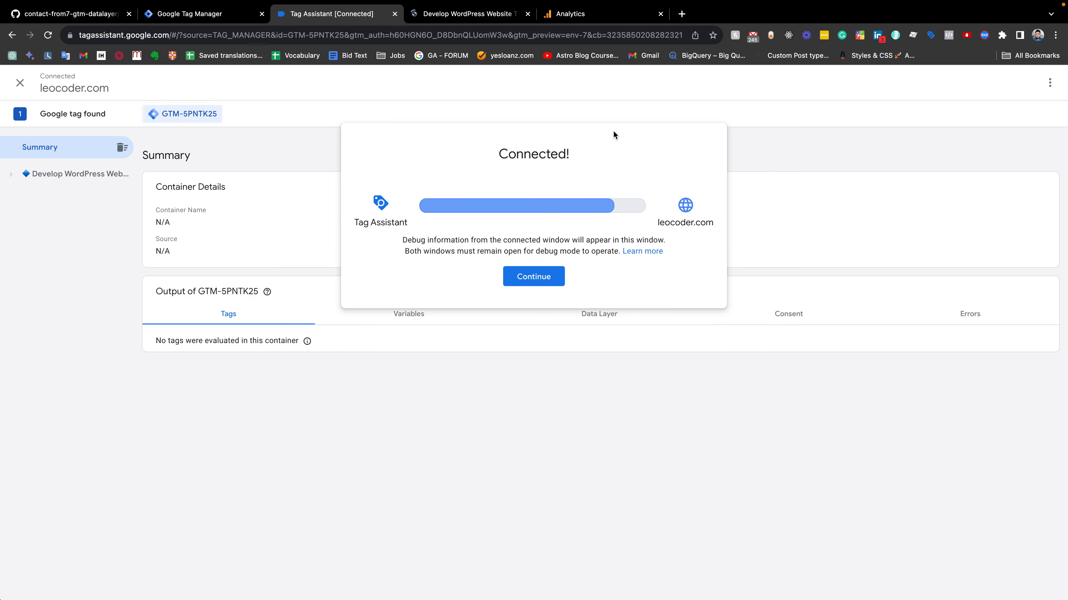
{"action": "left_click", "coordinate": [534, 281]}
{"action": "left_click", "coordinate": [442, 16]}
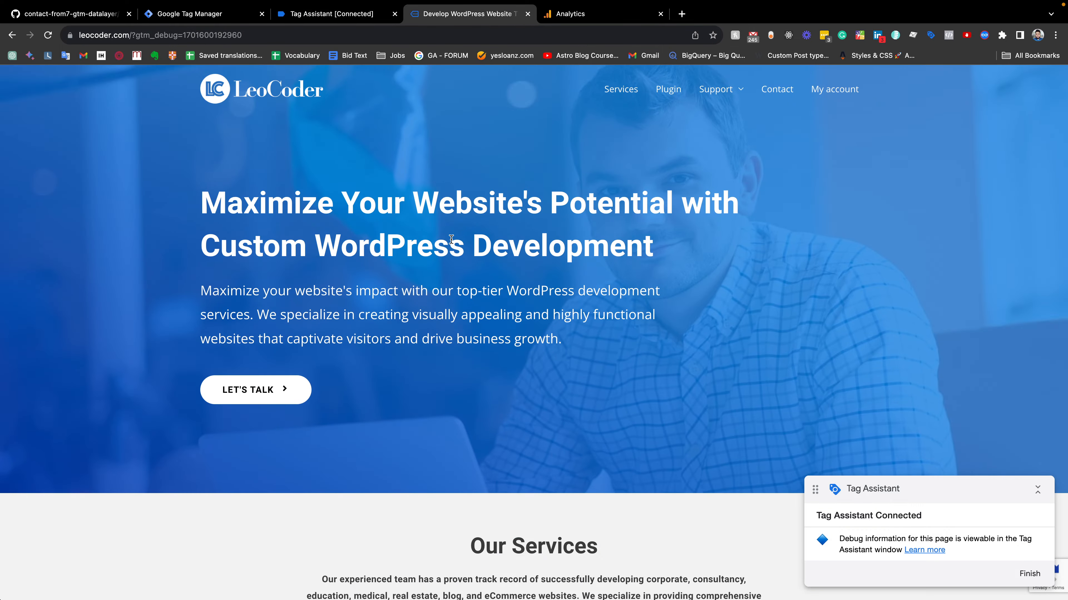
{"action": "scroll", "coordinate": [450, 240], "scroll_direction": "down", "scroll_amount": 10}
{"action": "scroll", "coordinate": [451, 240], "scroll_direction": "down", "scroll_amount": 20}
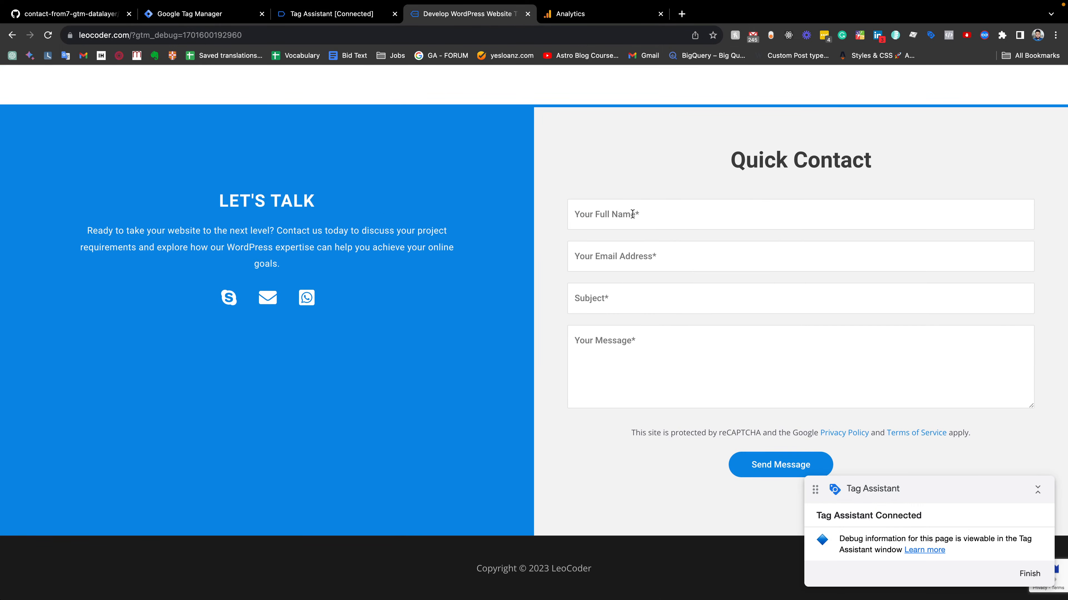
Fill in the contact form's full name and email address from saved entries, with the subject "Taxonomy Order Does not Work"
{"action": "left_click", "coordinate": [632, 214]}
{"action": "left_click", "coordinate": [662, 242]}
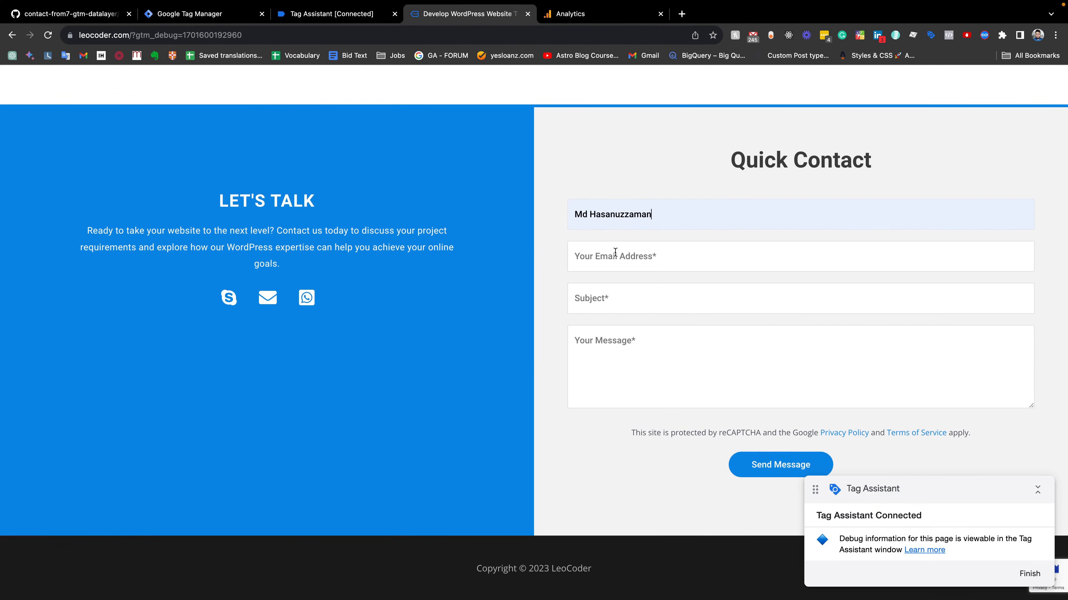
{"action": "left_click", "coordinate": [613, 253]}
{"action": "left_click", "coordinate": [658, 294]}
{"action": "left_click", "coordinate": [615, 297]}
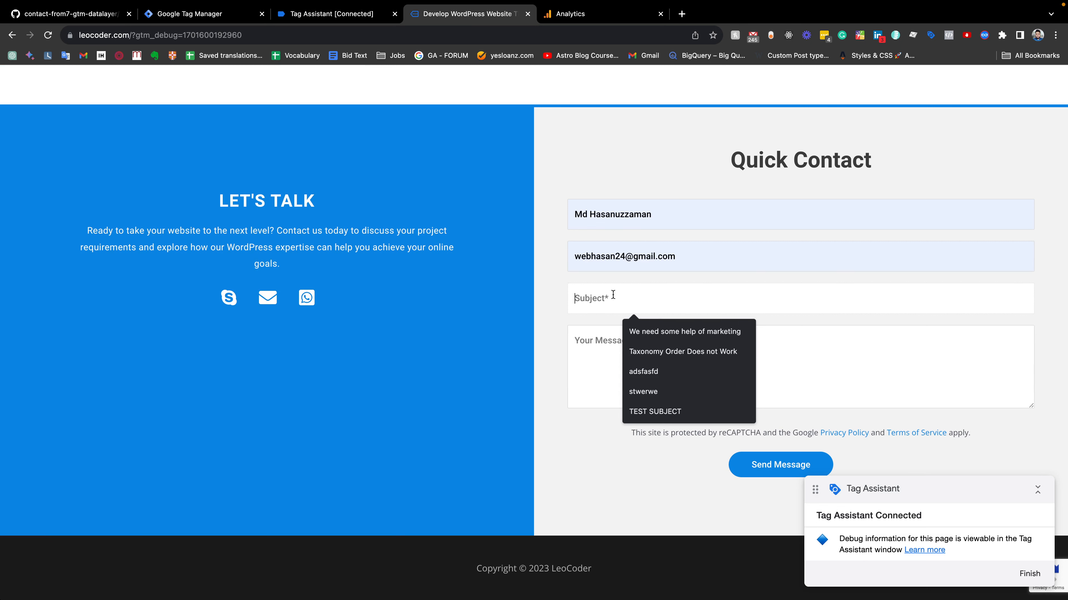
{"action": "left_click", "coordinate": [672, 354]}
Enter "adsfasdfasdf" as the message and send the contact form
{"action": "left_click", "coordinate": [634, 349]}
{"action": "type", "text": "TEste"}
{"action": "key", "text": "BackSpace"}
{"action": "key", "text": "BackSpace"}
{"action": "key", "text": "BackSpace"}
{"action": "key", "text": "BackSpace"}
{"action": "key", "text": "BackSpace"}
{"action": "type", "text": "adsfasdfasdf"}
{"action": "left_click", "coordinate": [764, 460]}
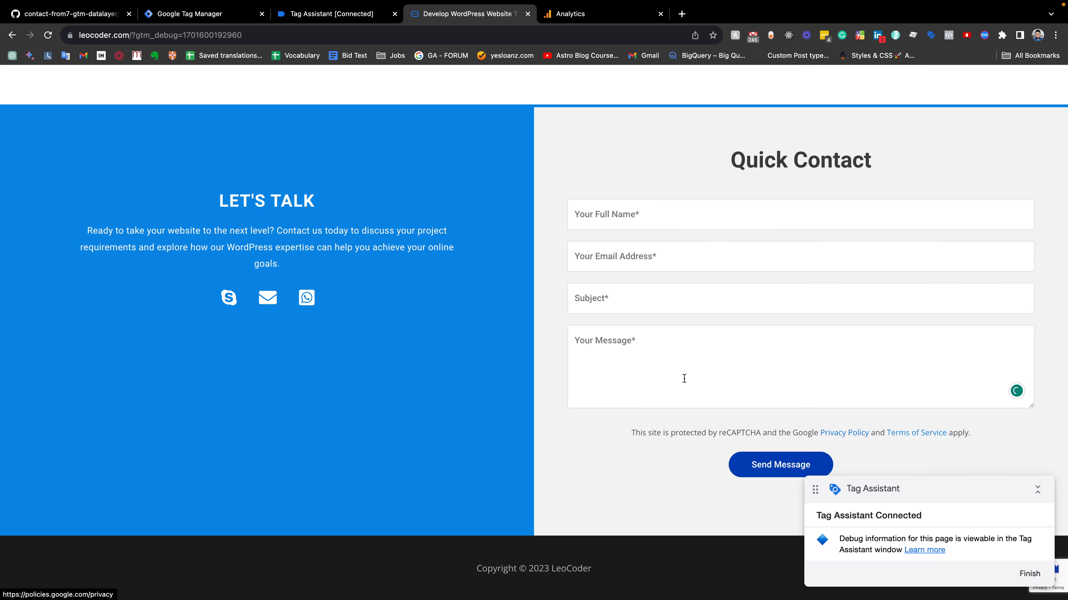
In Tag Assistant, check the tags for the cf7_submit event and the Google tag's API call for contact_form_submit
{"action": "left_click", "coordinate": [324, 15]}
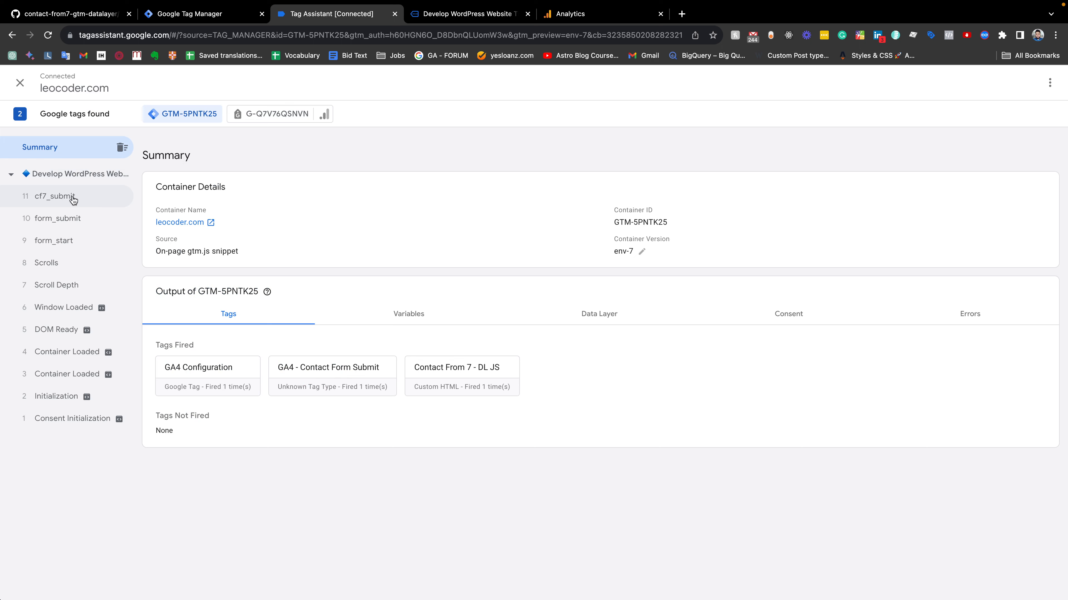
{"action": "left_click", "coordinate": [62, 201]}
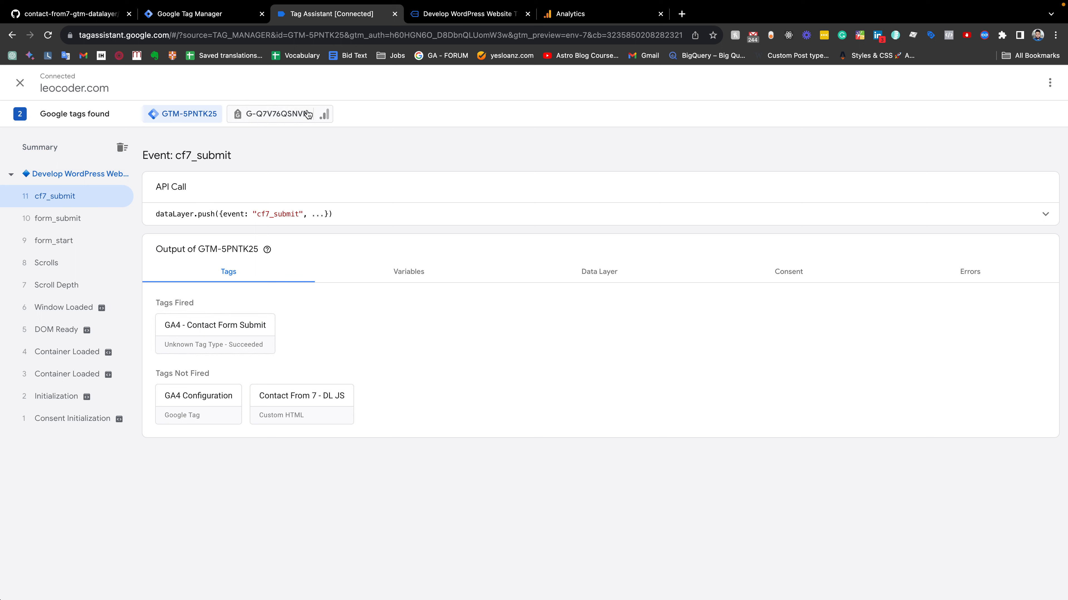
{"action": "left_click", "coordinate": [271, 119]}
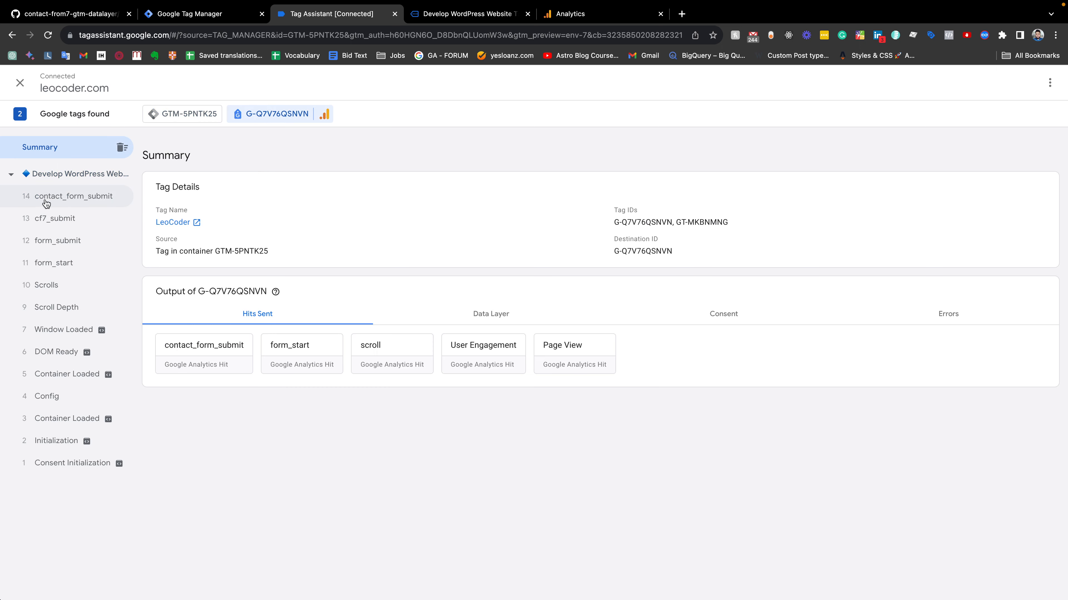
{"action": "left_click", "coordinate": [100, 201]}
{"action": "left_click", "coordinate": [619, 223]}
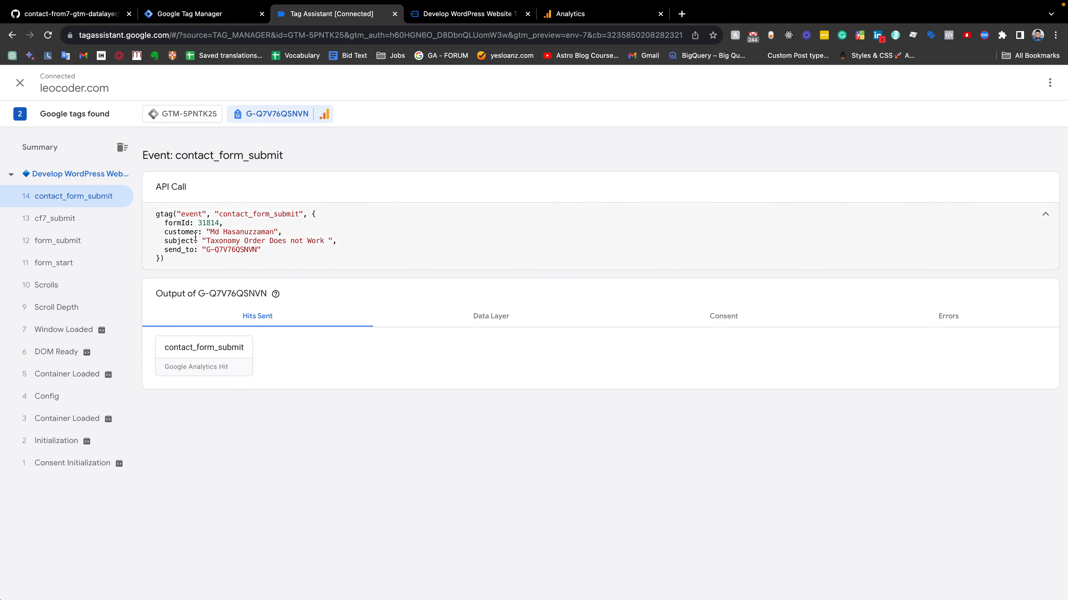
Examine the customer and subject parameters in the contact_form_submit API call
{"action": "left_click_drag", "start_coordinate": [168, 235], "coordinate": [281, 234]}
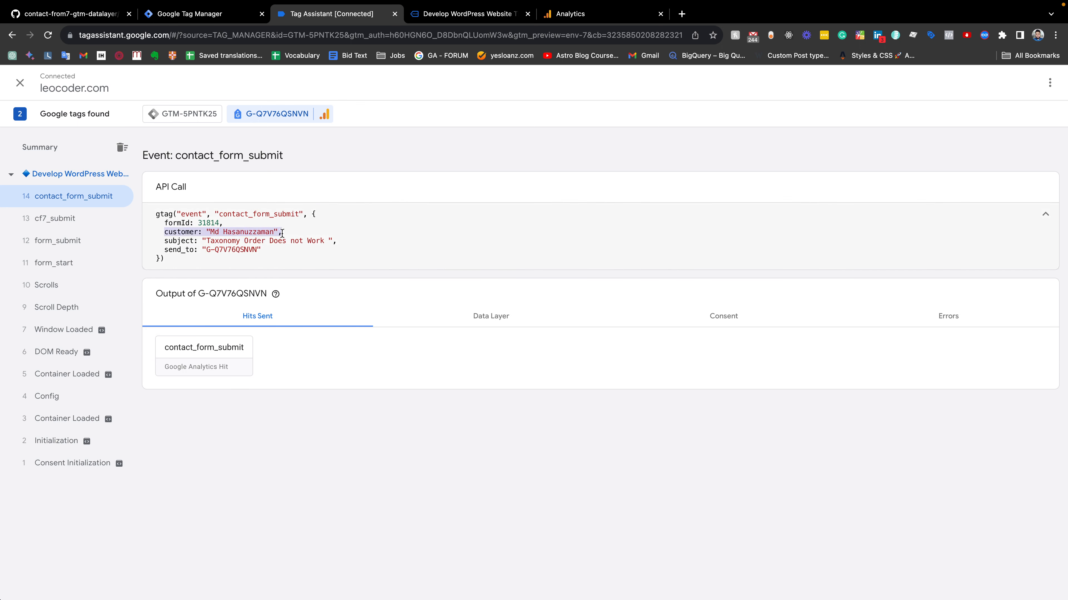
{"action": "left_click_drag", "start_coordinate": [164, 241], "coordinate": [333, 240]}
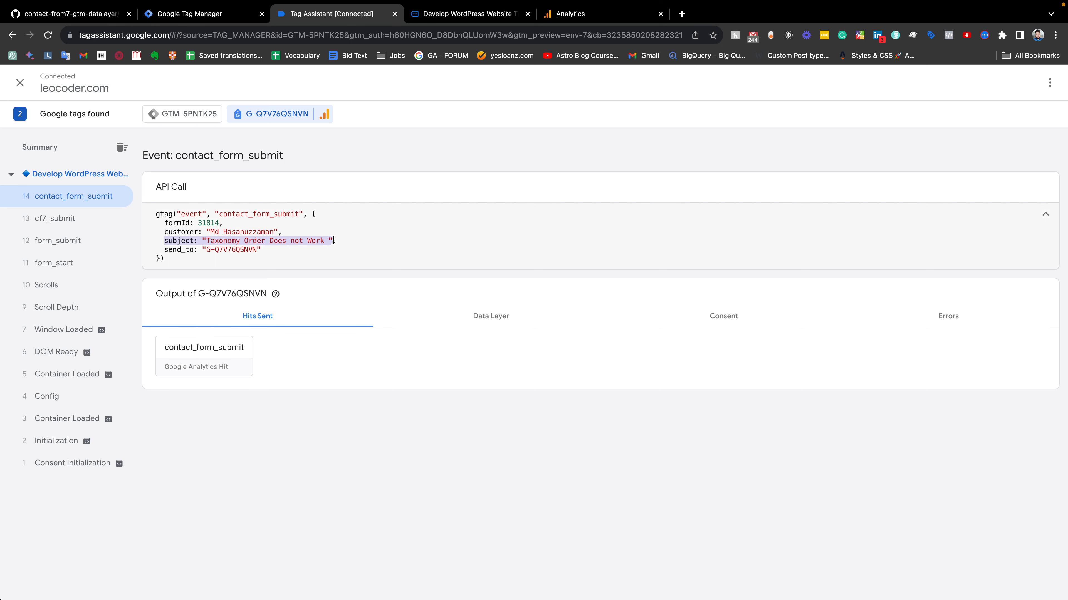
Switch to Google Analytics DebugView and inspect the contact_form_submit event's formId, subject and customer parameters
{"action": "left_click_drag", "start_coordinate": [582, 13], "coordinate": [472, 17]}
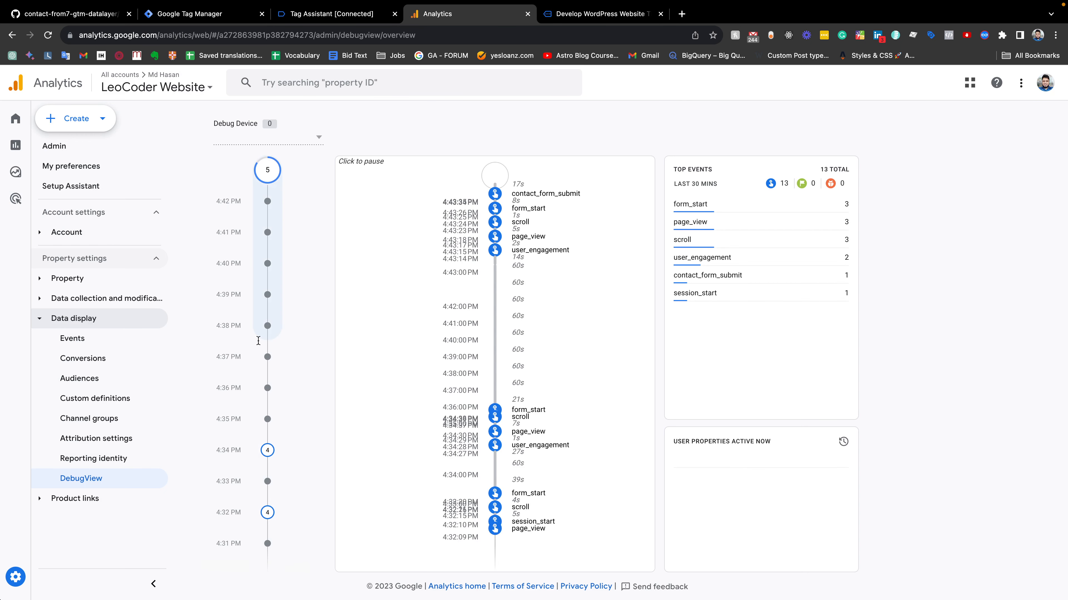
{"action": "mouse_move", "coordinate": [16, 578]}
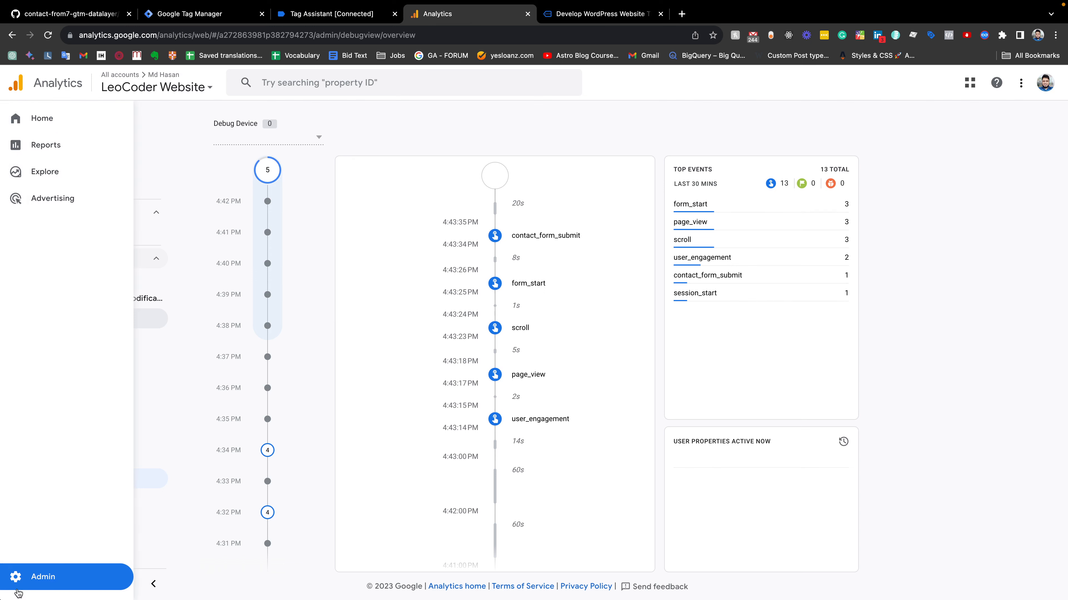
{"action": "left_click", "coordinate": [526, 239]}
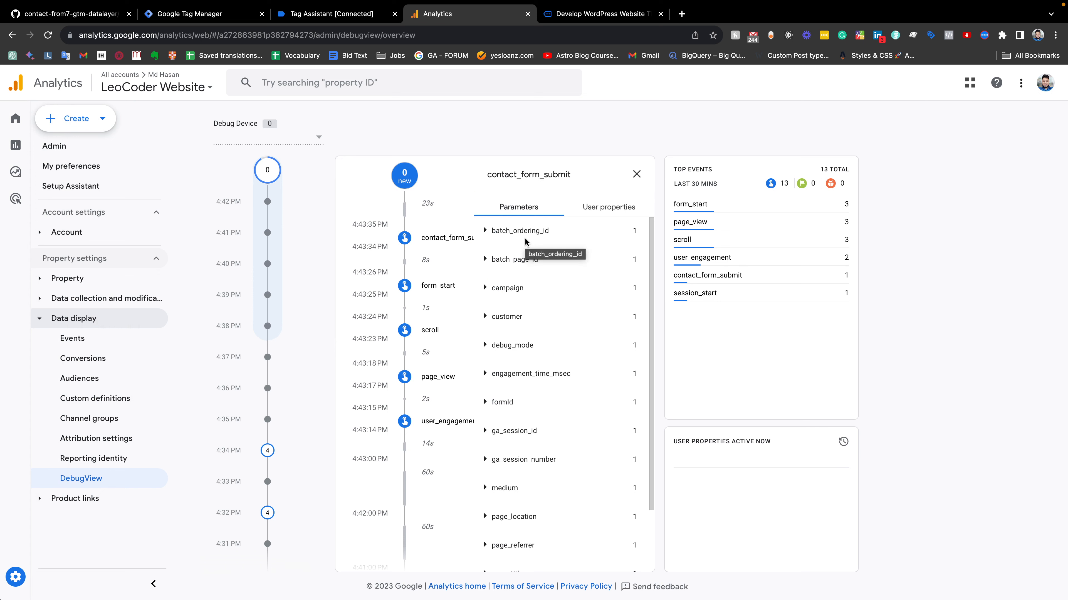
{"action": "scroll", "coordinate": [614, 345], "scroll_direction": "down", "scroll_amount": 2}
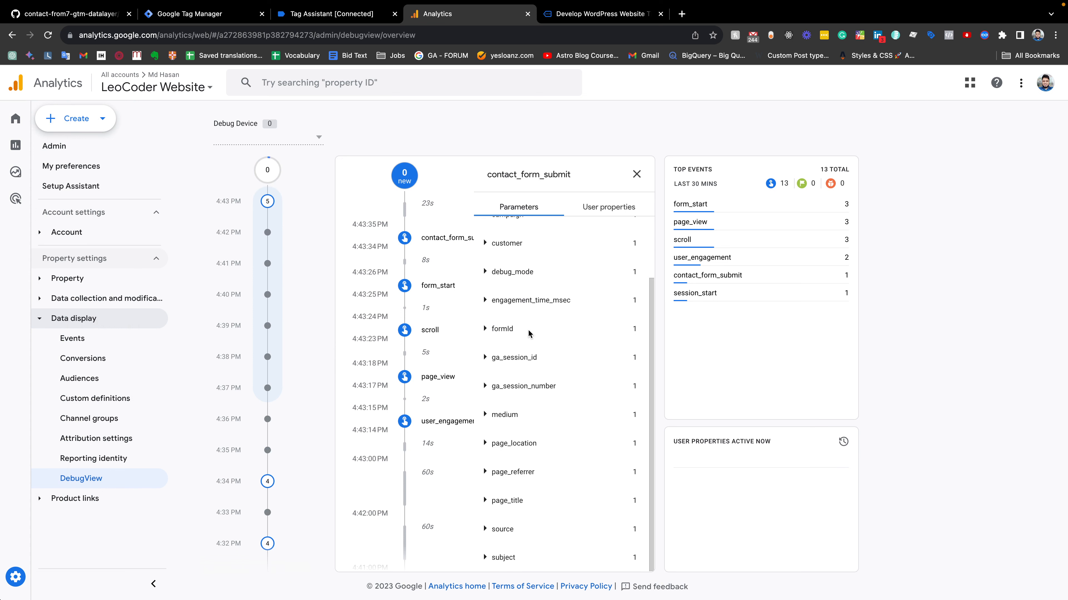
{"action": "left_click", "coordinate": [486, 328]}
{"action": "left_click_drag", "start_coordinate": [520, 351], "coordinate": [490, 353]}
{"action": "scroll", "coordinate": [491, 352], "scroll_direction": "down", "scroll_amount": 1}
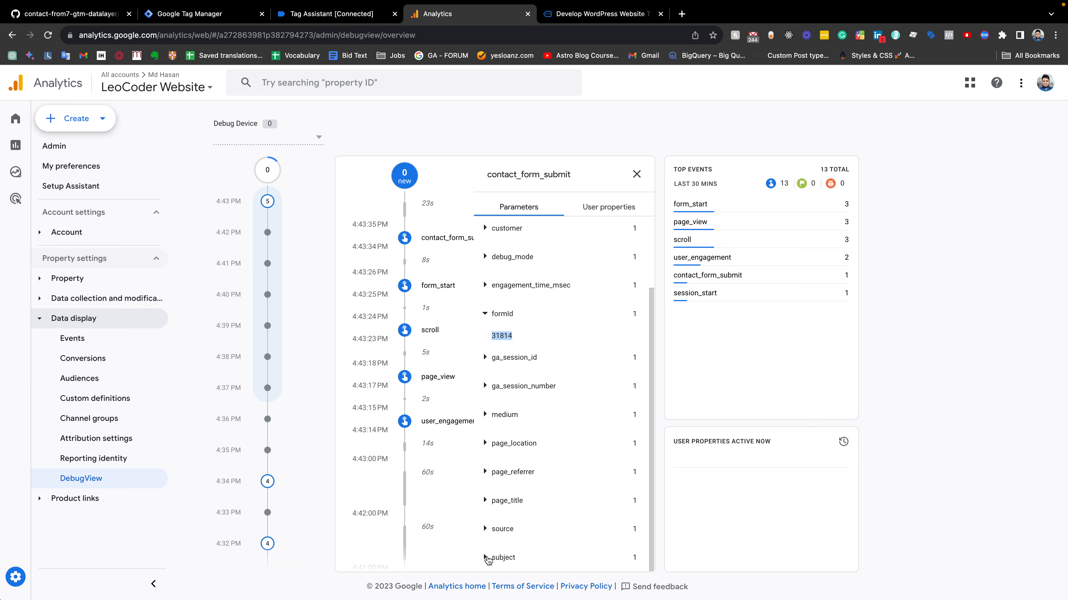
{"action": "left_click", "coordinate": [486, 557]}
{"action": "scroll", "coordinate": [552, 409], "scroll_direction": "up", "scroll_amount": 3}
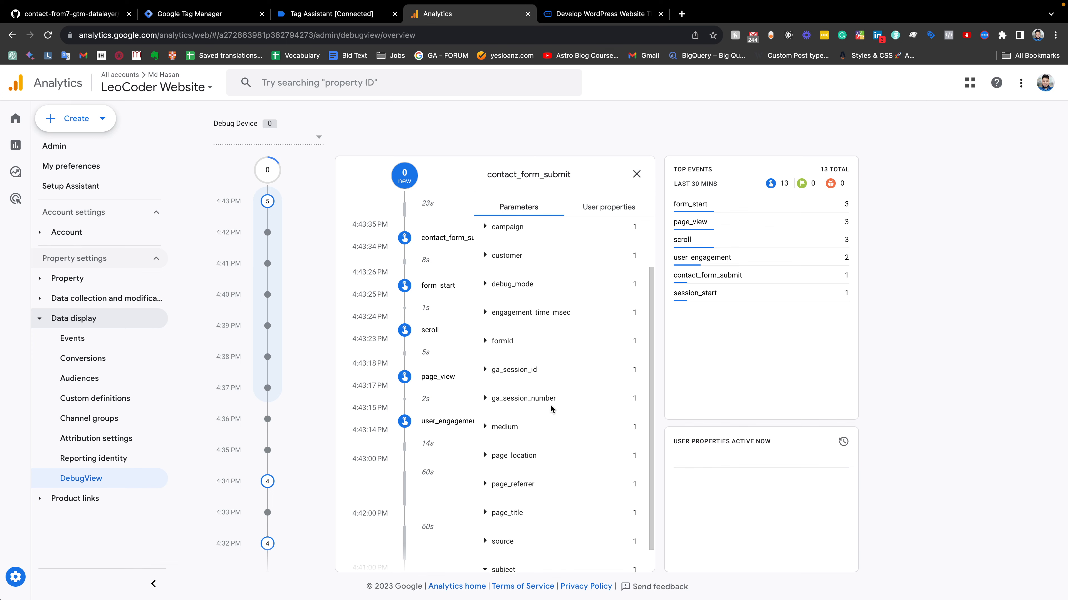
{"action": "left_click", "coordinate": [486, 318]}
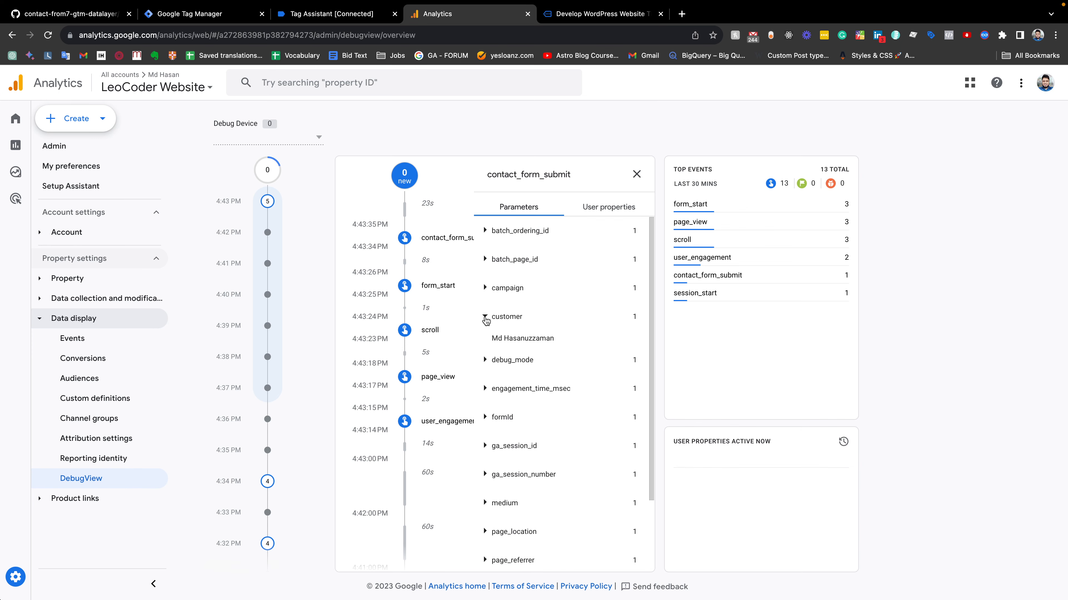
{"action": "left_click_drag", "start_coordinate": [570, 340], "coordinate": [498, 339]}
Return to the connected leocoder.com site and go to its Open Ticket support page
{"action": "left_click", "coordinate": [356, 16]}
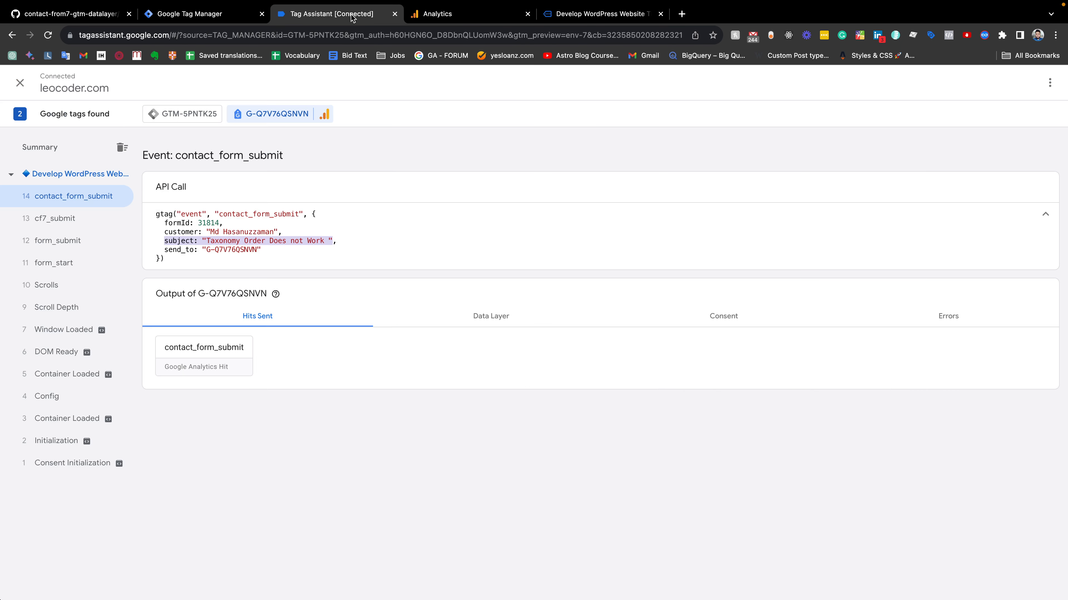
{"action": "left_click", "coordinate": [225, 15]}
{"action": "left_click", "coordinate": [327, 15]}
{"action": "left_click_drag", "start_coordinate": [563, 14], "coordinate": [464, 15]}
{"action": "scroll", "coordinate": [464, 185], "scroll_direction": "up", "scroll_amount": 20}
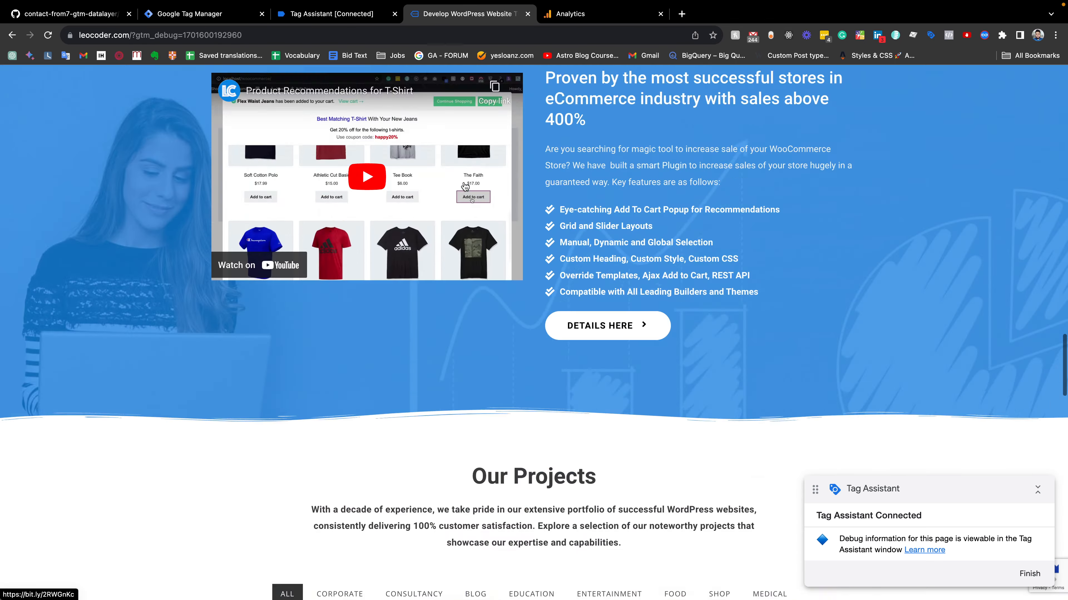
{"action": "scroll", "coordinate": [464, 185], "scroll_direction": "up", "scroll_amount": 15}
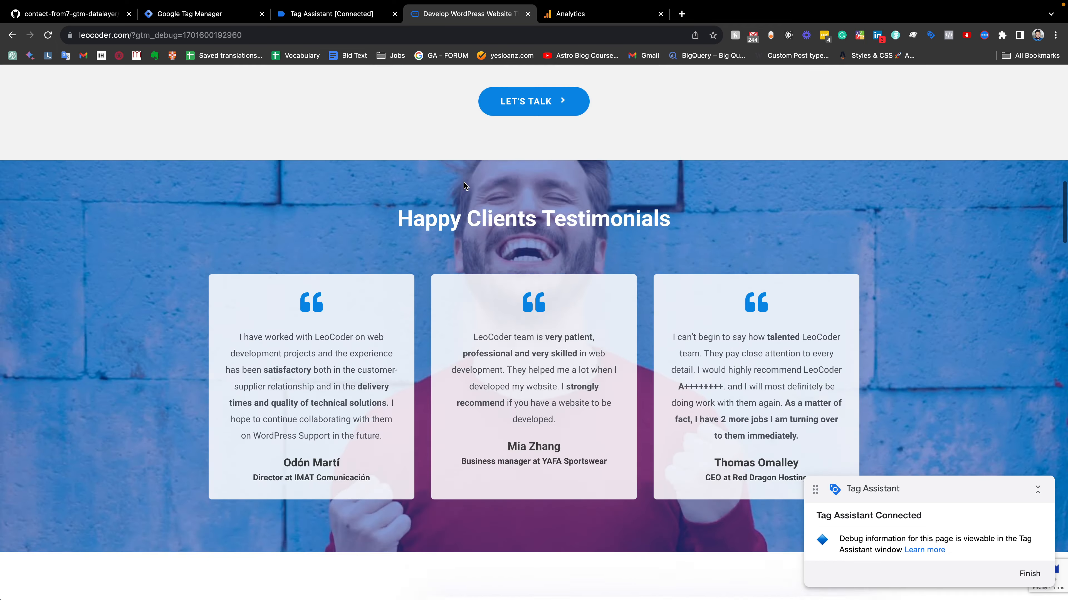
{"action": "scroll", "coordinate": [463, 185], "scroll_direction": "up", "scroll_amount": 10}
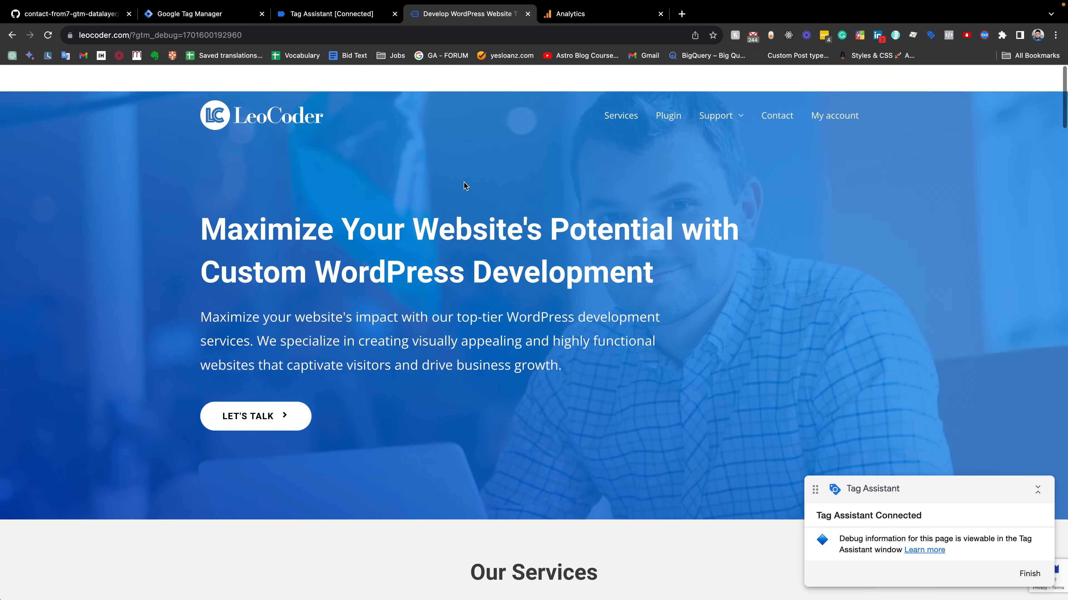
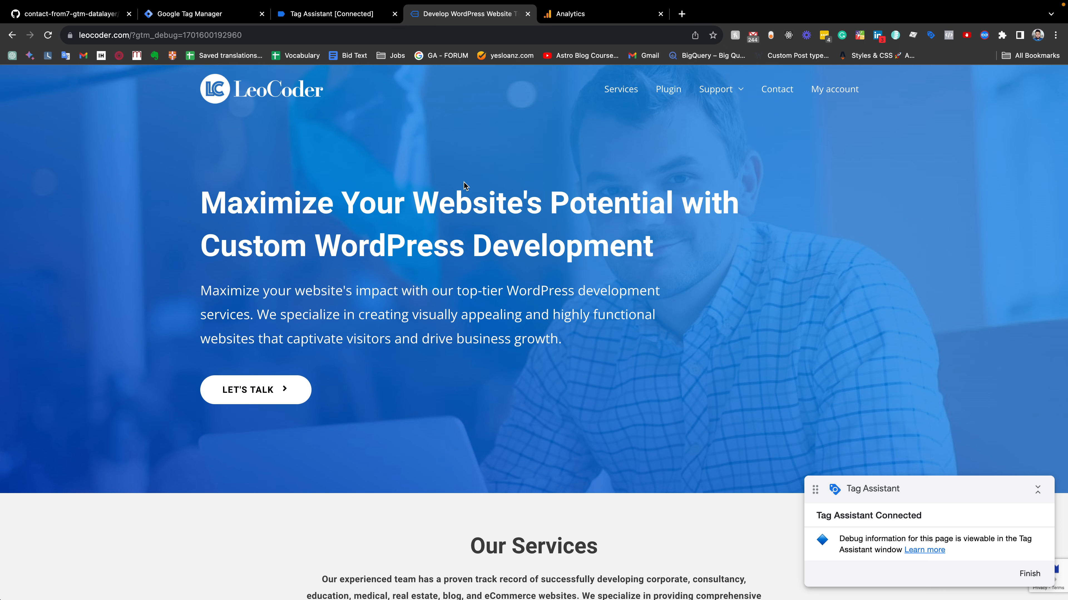
{"action": "scroll", "coordinate": [464, 186], "scroll_direction": "down", "scroll_amount": 1}
{"action": "scroll", "coordinate": [589, 126], "scroll_direction": "up", "scroll_amount": 1}
{"action": "mouse_move", "coordinate": [726, 90]}
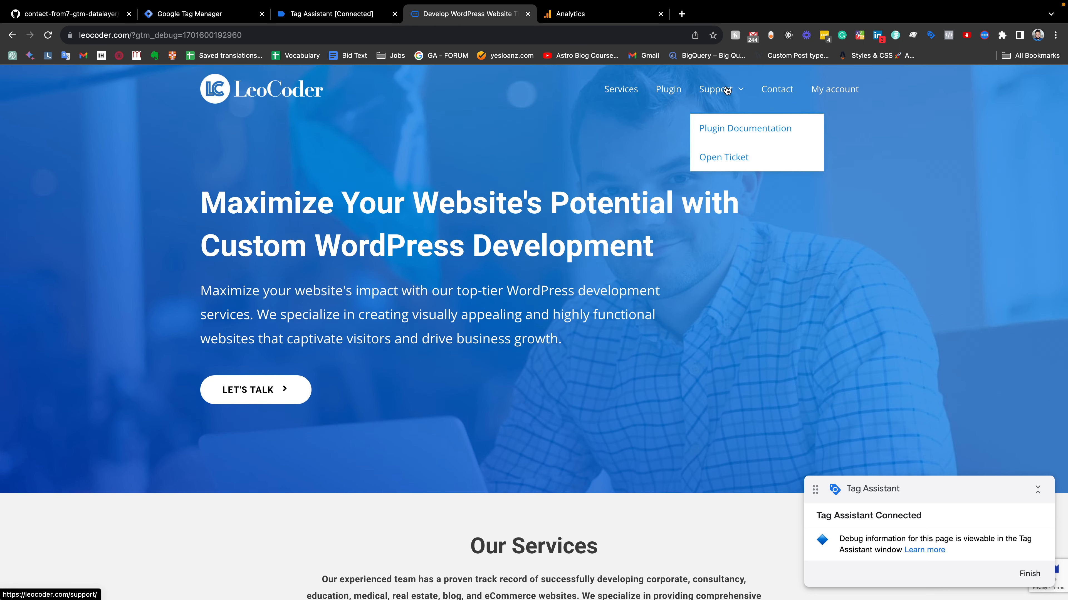
{"action": "left_click", "coordinate": [718, 158]}
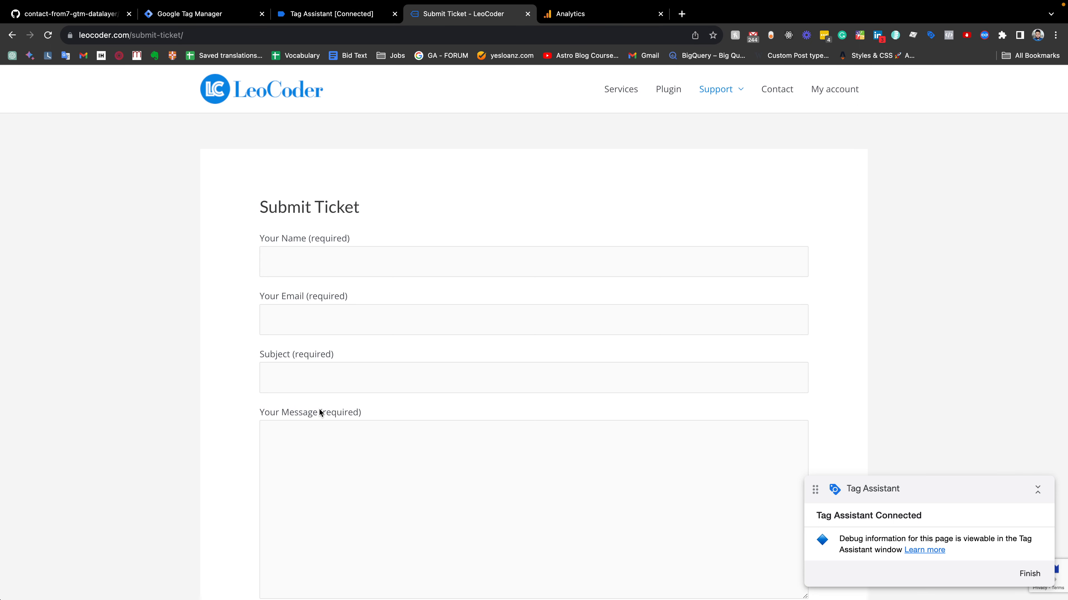
Fill in the ticket form's name and email from saved entries, with the subject "Need help with plugin setup."
{"action": "scroll", "coordinate": [320, 412], "scroll_direction": "down", "scroll_amount": 2}
{"action": "scroll", "coordinate": [319, 412], "scroll_direction": "up", "scroll_amount": 2}
{"action": "left_click", "coordinate": [309, 252]}
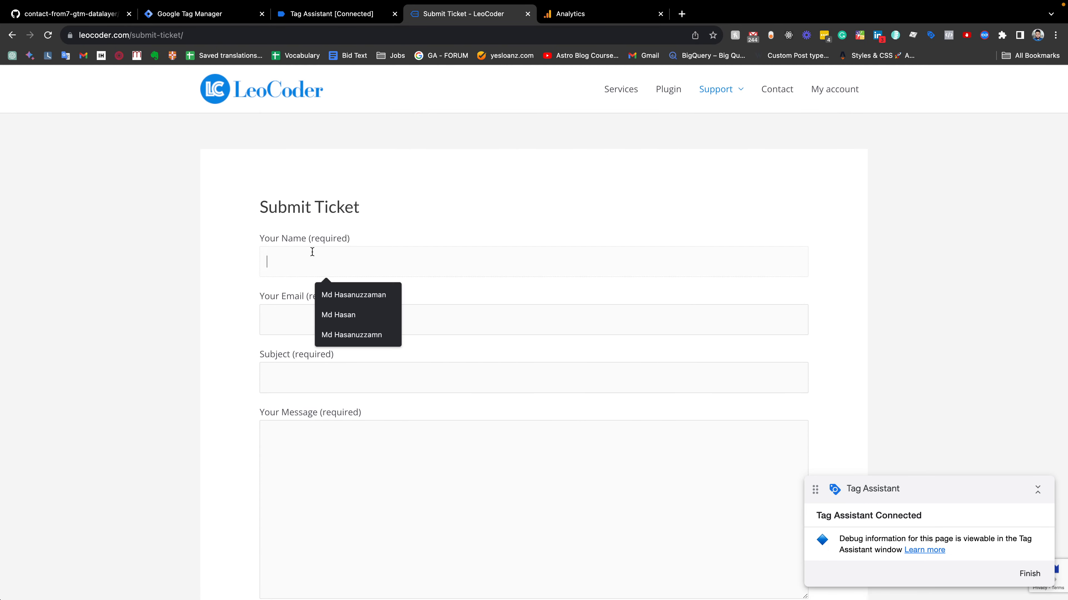
{"action": "left_click", "coordinate": [375, 331]}
{"action": "left_click", "coordinate": [323, 324]}
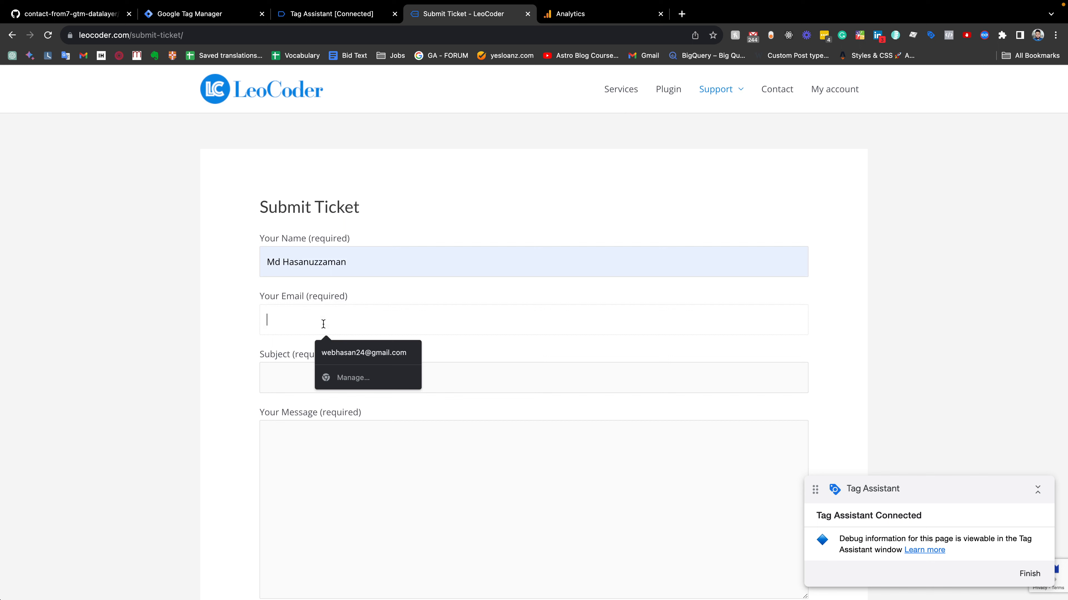
{"action": "left_click", "coordinate": [353, 351]}
{"action": "left_click", "coordinate": [308, 375]}
{"action": "left_click", "coordinate": [349, 404]}
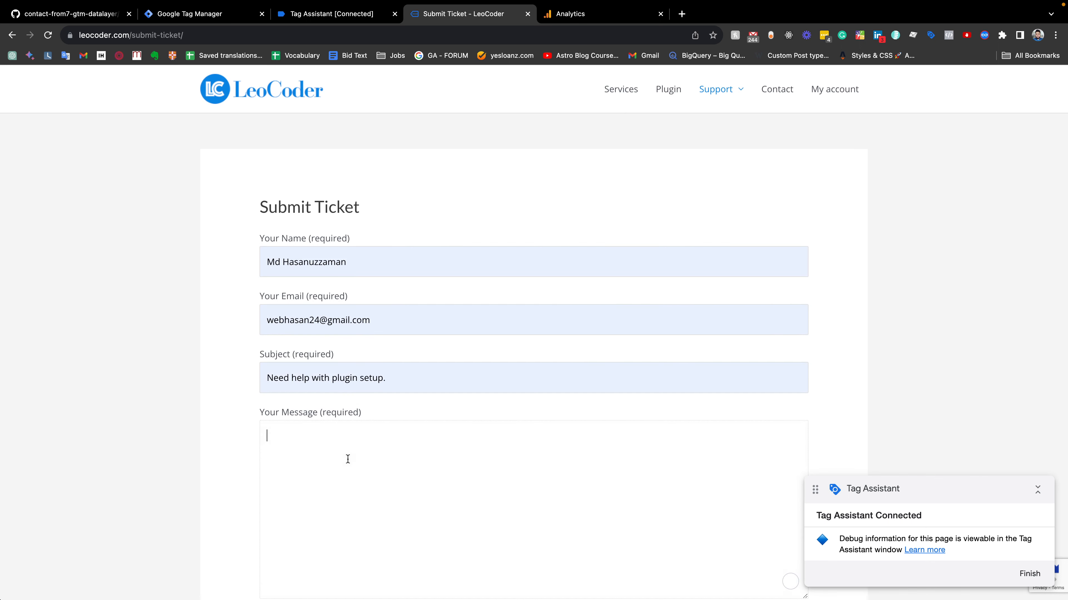
Enter "sdfasfdas" as the ticket message and send the form
{"action": "type", "text": "sdfasfdas"}
{"action": "scroll", "coordinate": [349, 421], "scroll_direction": "down", "scroll_amount": 5}
{"action": "left_click", "coordinate": [293, 431]}
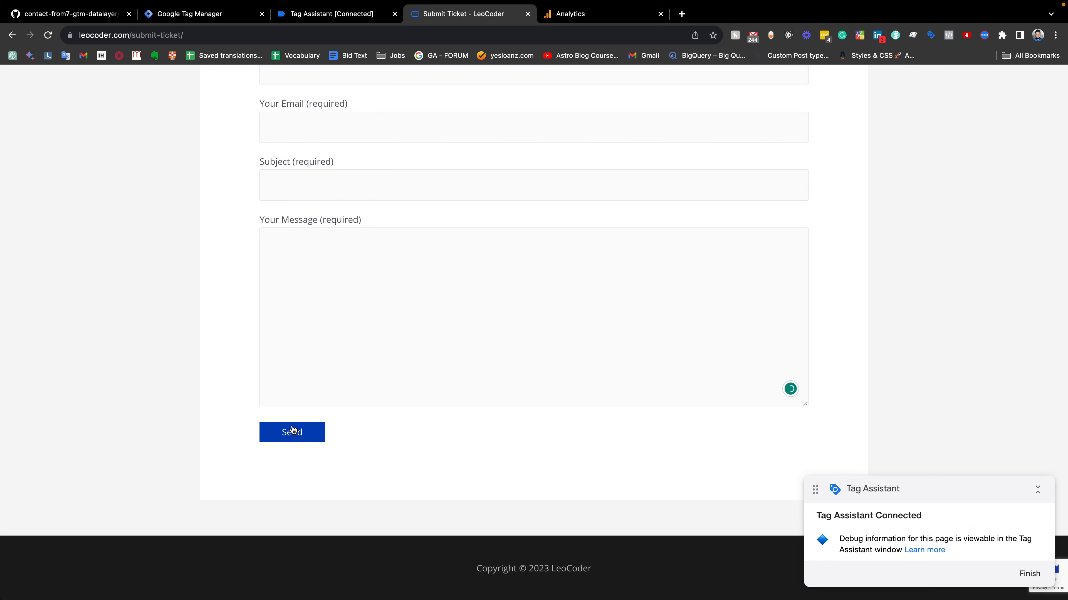
In Tag Assistant, check the Submit Ticket page's contact_form_submit API call and the GTM container's tags for cf7_submit
{"action": "left_click", "coordinate": [332, 14]}
{"action": "left_click", "coordinate": [71, 196]}
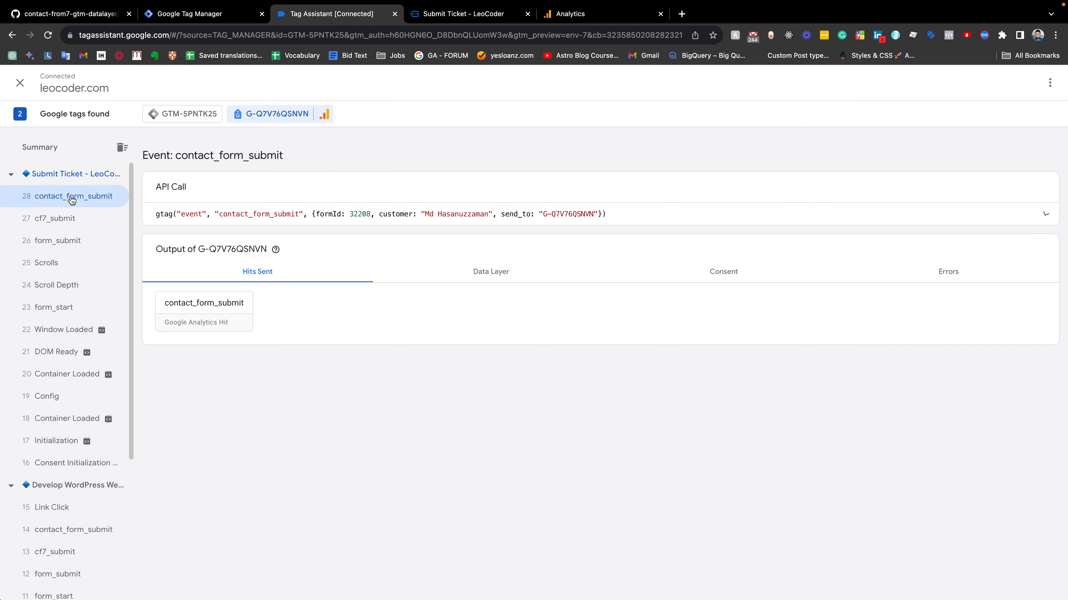
{"action": "left_click", "coordinate": [167, 115]}
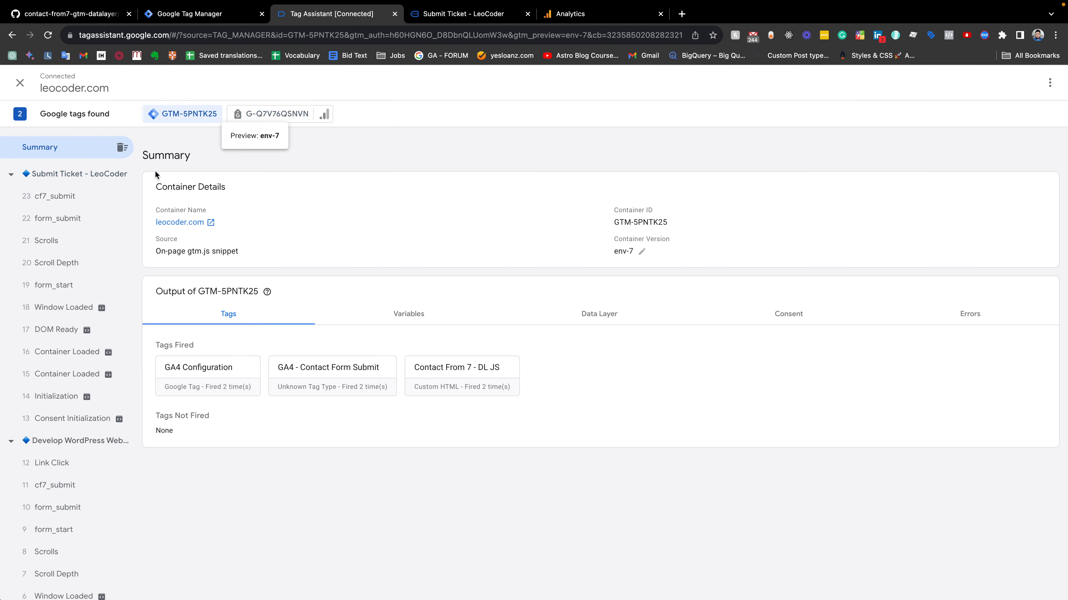
{"action": "left_click", "coordinate": [69, 196]}
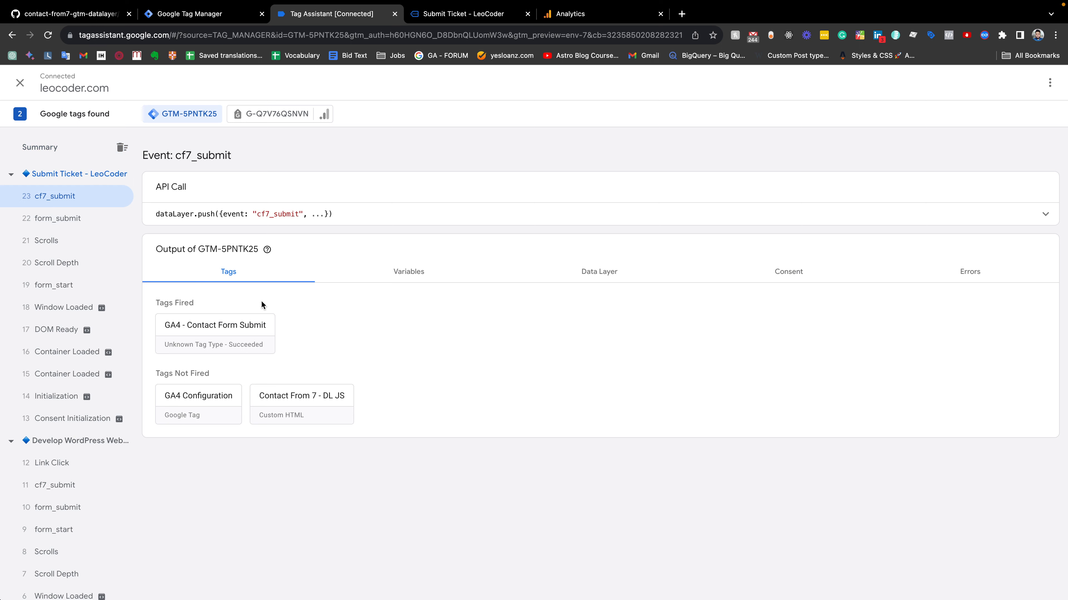
Return to the leocoder.com site, open its Contact page and homepage in new browser tabs, and look over the homepage
{"action": "left_click", "coordinate": [483, 17]}
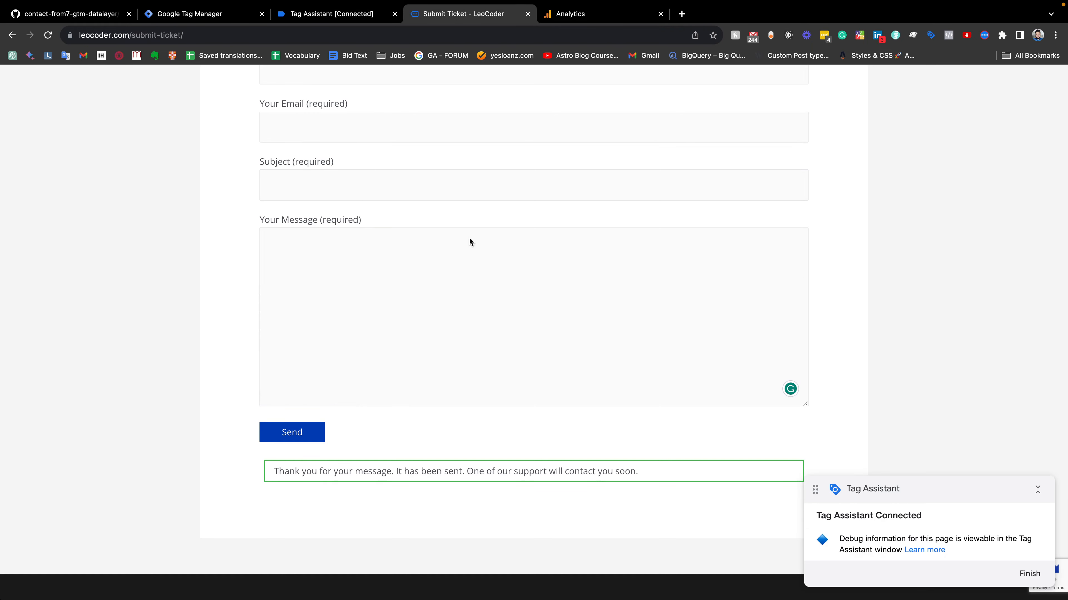
{"action": "scroll", "coordinate": [462, 277], "scroll_direction": "up", "scroll_amount": 5}
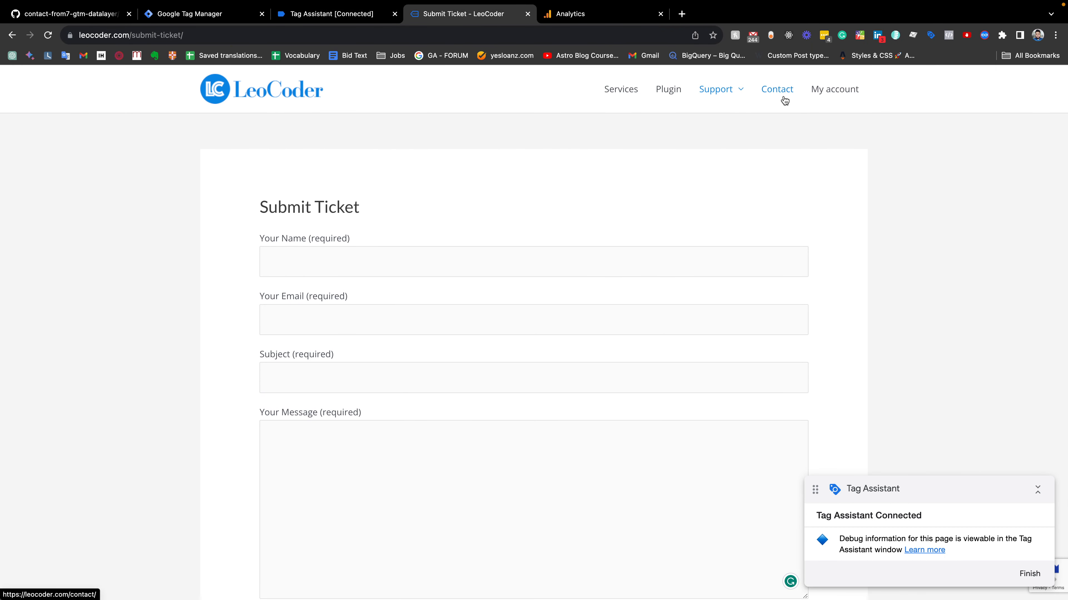
{"action": "left_click", "coordinate": [777, 90], "text": "super"}
{"action": "left_click", "coordinate": [255, 101], "text": "super"}
{"action": "left_click", "coordinate": [653, 17]}
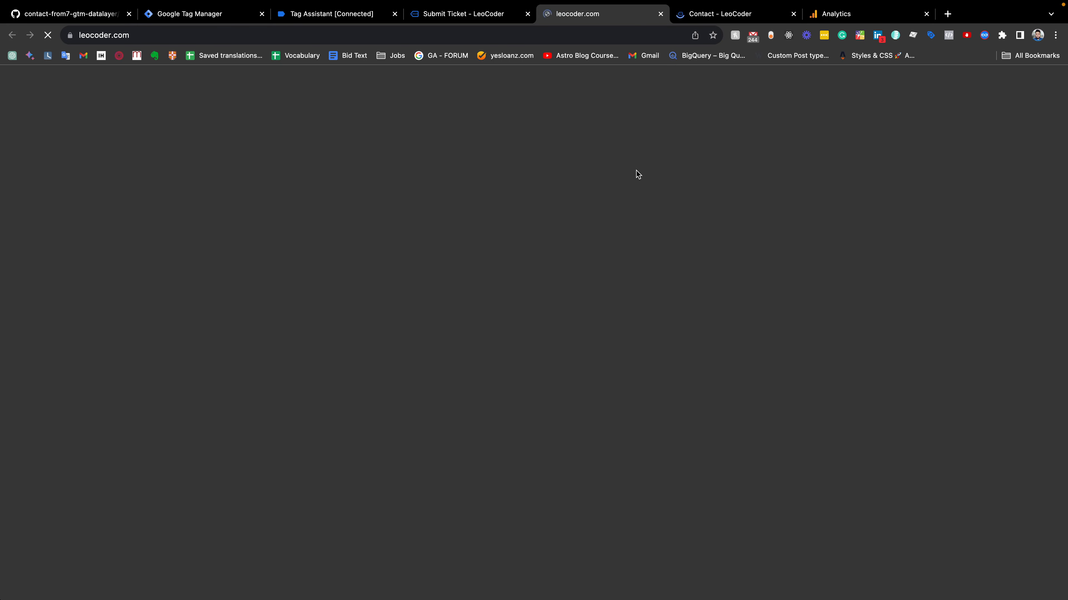
{"action": "scroll", "coordinate": [640, 421], "scroll_direction": "down", "scroll_amount": 10}
{"action": "scroll", "coordinate": [643, 349], "scroll_direction": "up", "scroll_amount": 6}
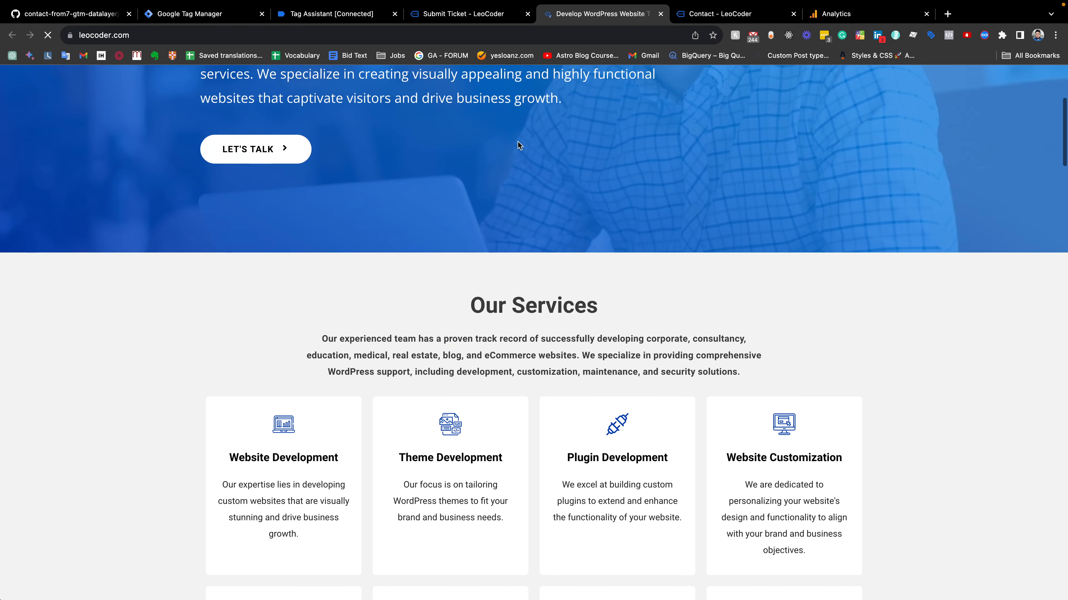
In Tag Assistant, inspect the data layer values of the homepage form's cf7_submit event
{"action": "left_click", "coordinate": [461, 13]}
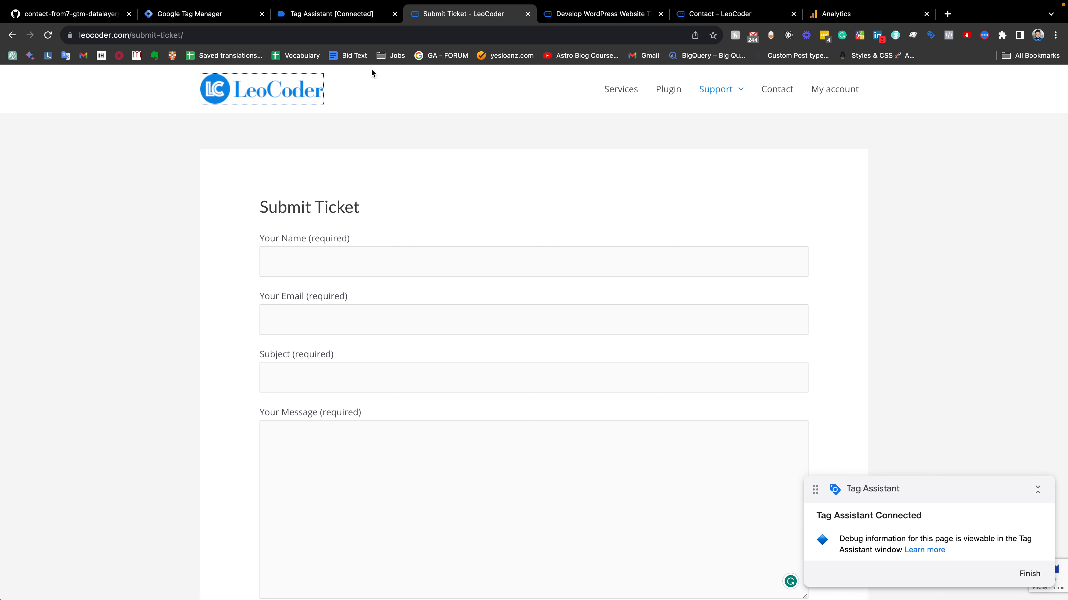
{"action": "left_click", "coordinate": [348, 12]}
{"action": "scroll", "coordinate": [99, 254], "scroll_direction": "down", "scroll_amount": 5}
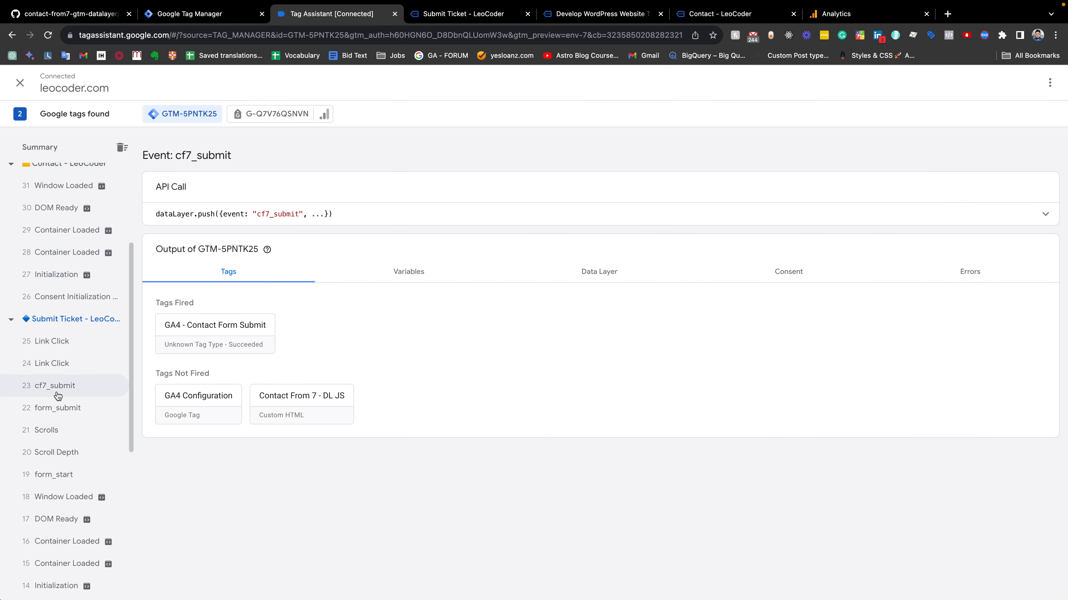
{"action": "scroll", "coordinate": [24, 389], "scroll_direction": "up", "scroll_amount": 3}
{"action": "scroll", "coordinate": [62, 387], "scroll_direction": "down", "scroll_amount": 7}
{"action": "scroll", "coordinate": [62, 388], "scroll_direction": "down", "scroll_amount": 3}
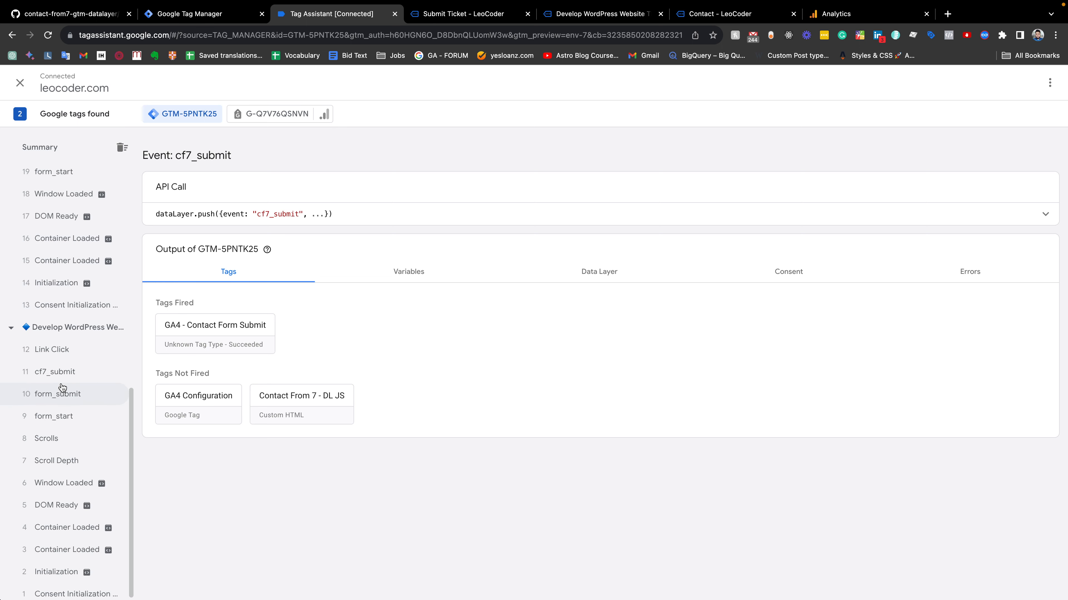
{"action": "left_click", "coordinate": [42, 372]}
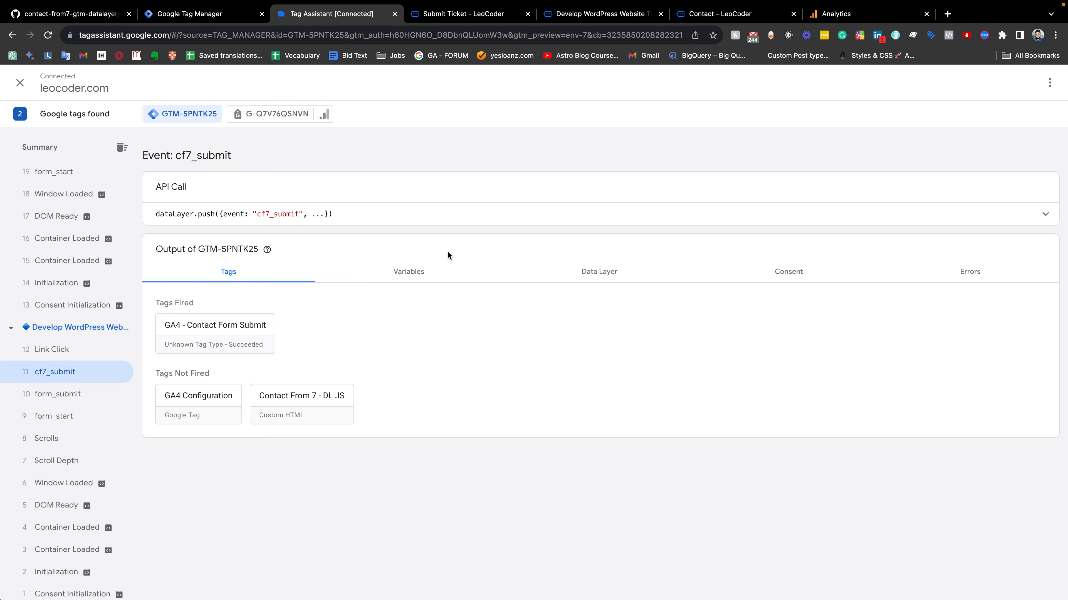
{"action": "left_click", "coordinate": [588, 274]}
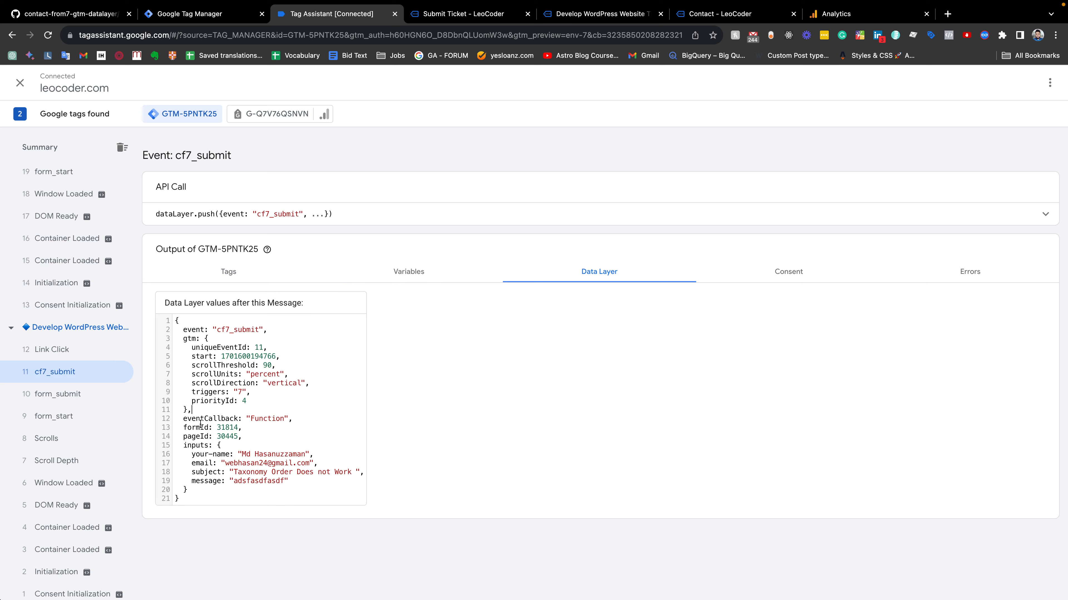
Inspect the data layer values of the Submit Ticket page's cf7_submit event for comparison with the homepage form
{"action": "scroll", "coordinate": [78, 269], "scroll_direction": "up", "scroll_amount": 3}
{"action": "scroll", "coordinate": [78, 267], "scroll_direction": "down", "scroll_amount": 2}
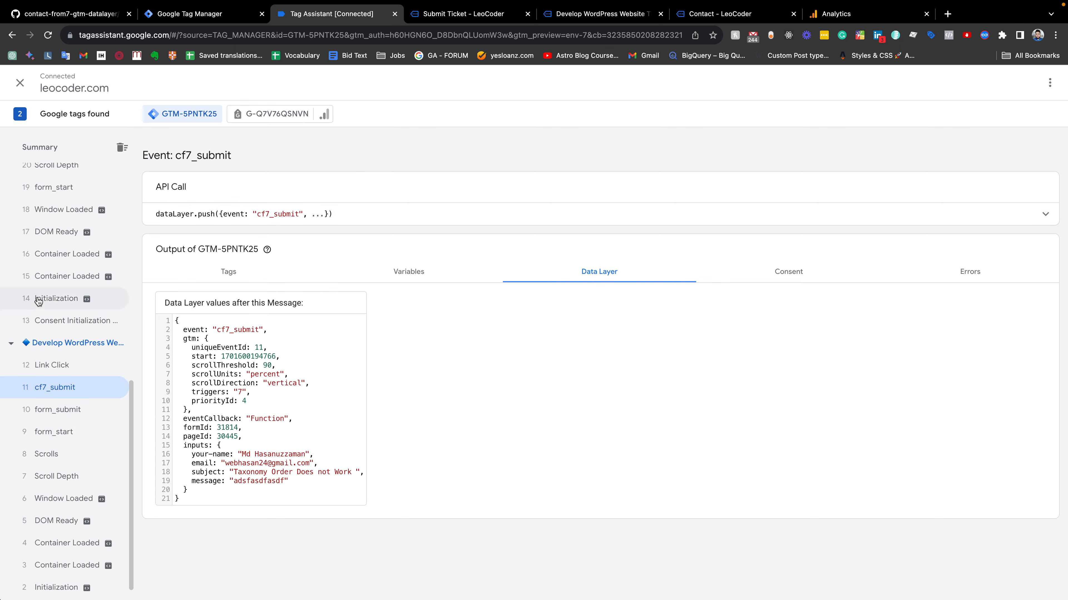
{"action": "scroll", "coordinate": [68, 338], "scroll_direction": "up", "scroll_amount": 8}
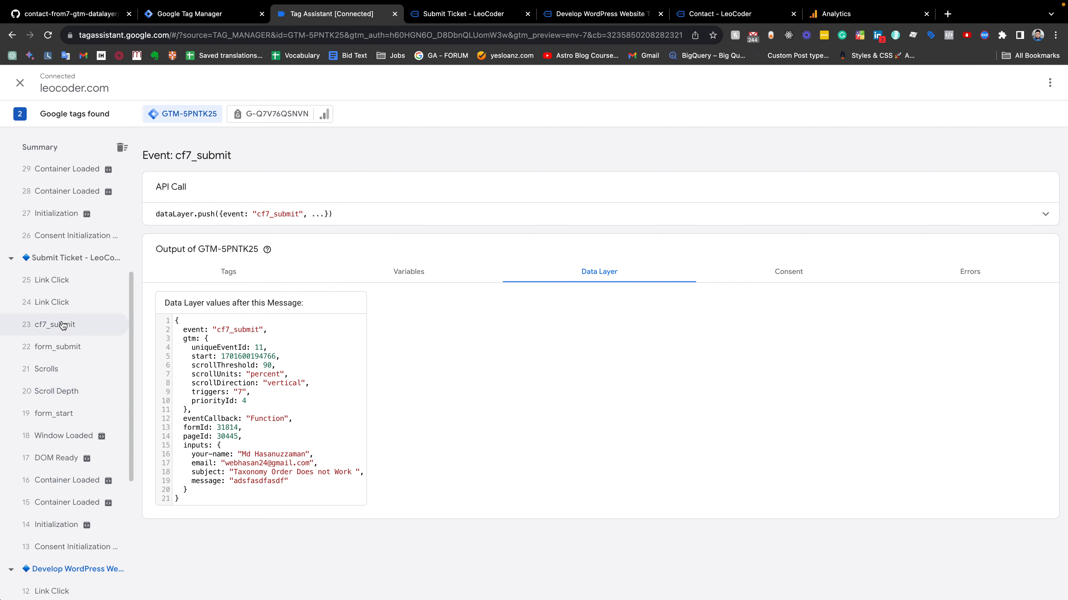
{"action": "left_click", "coordinate": [64, 326]}
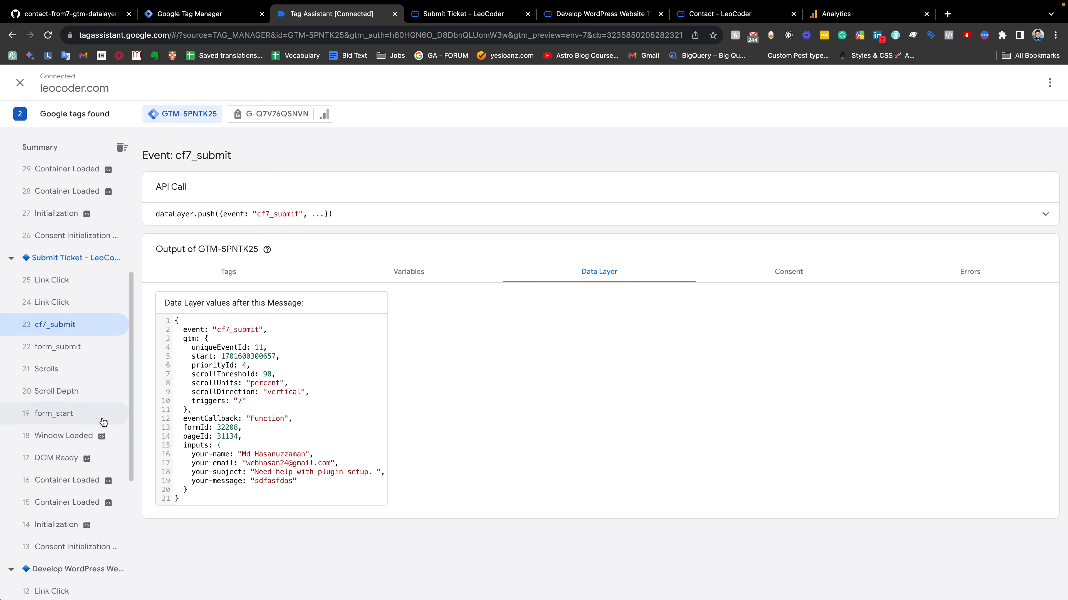
Compare the formId values in the data layers of the Submit Ticket and homepage cf7_submit events, highlighting the homepage form's ID
{"action": "scroll", "coordinate": [95, 404], "scroll_direction": "down", "scroll_amount": 1}
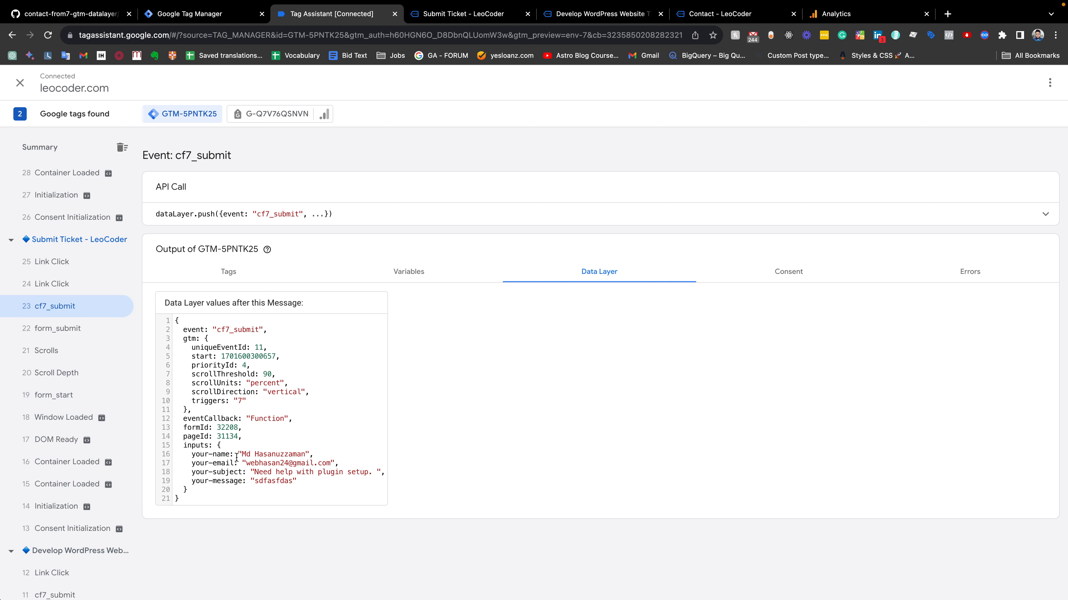
{"action": "left_click_drag", "start_coordinate": [217, 428], "coordinate": [232, 429]}
{"action": "scroll", "coordinate": [74, 435], "scroll_direction": "down", "scroll_amount": 5}
{"action": "left_click", "coordinate": [63, 499]}
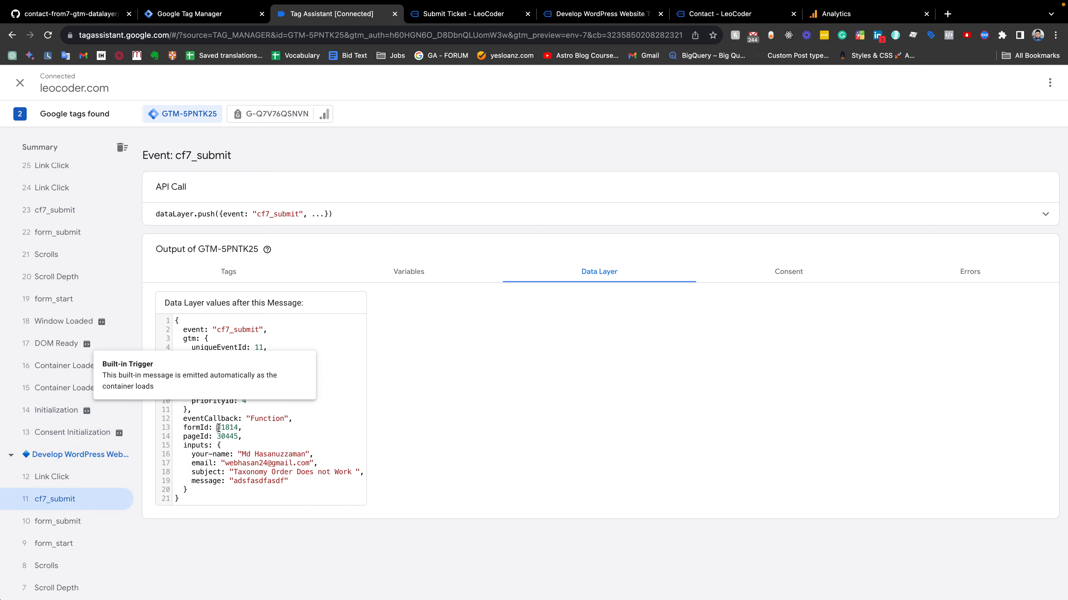
{"action": "double_click", "coordinate": [218, 428]}
{"action": "left_click", "coordinate": [265, 431]}
{"action": "double_click", "coordinate": [229, 427]}
Switch to Google Tag Manager and rename the "dle - cf7_submit" trigger as "dle - contact form submit"
{"action": "left_click", "coordinate": [208, 13]}
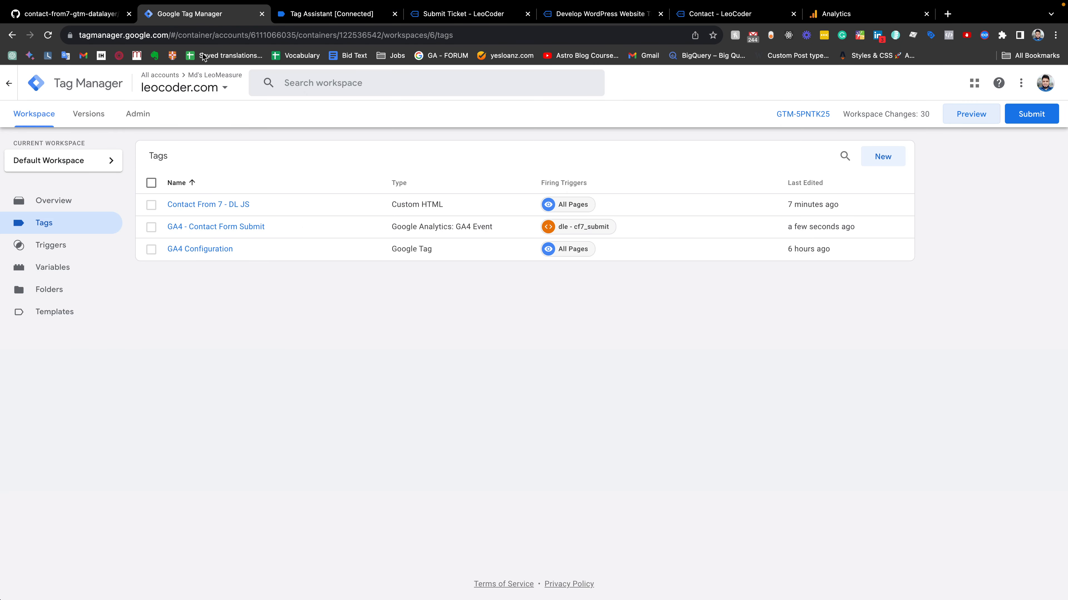
{"action": "left_click", "coordinate": [62, 246]}
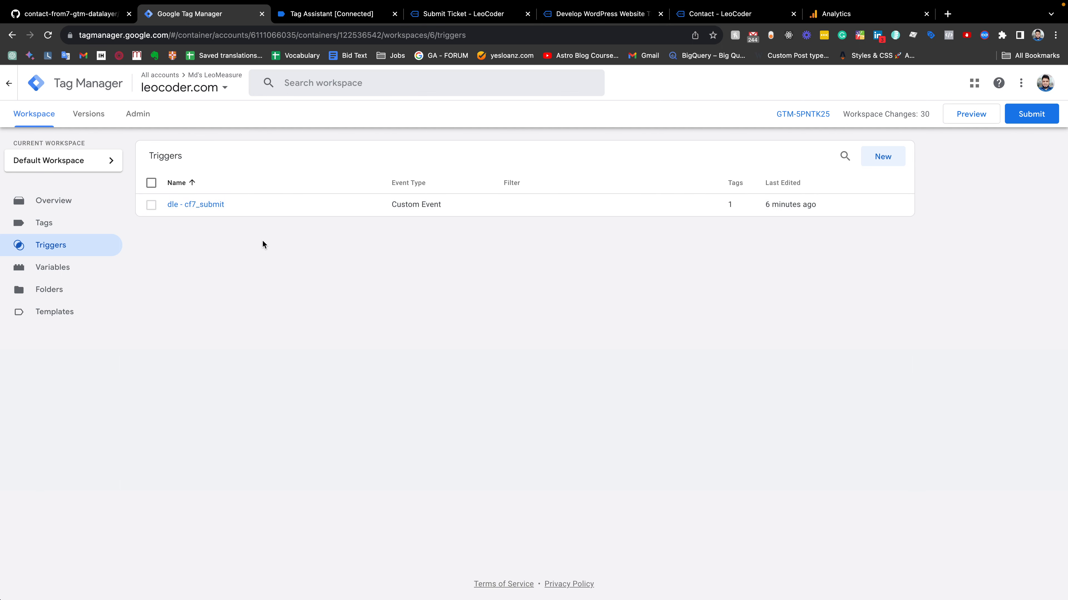
{"action": "left_click", "coordinate": [182, 206]}
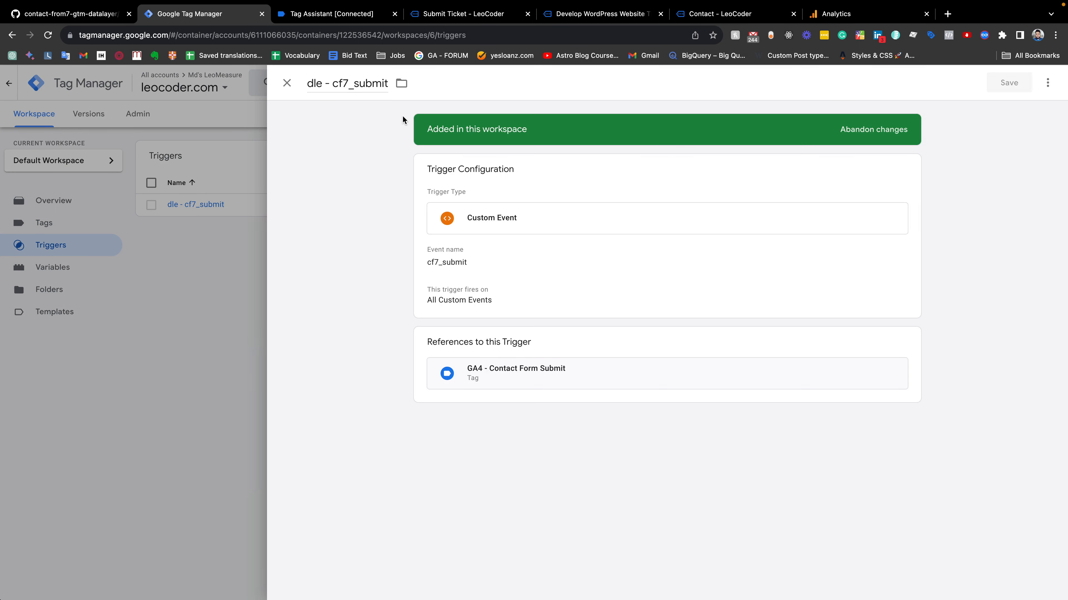
{"action": "left_click", "coordinate": [358, 83]}
{"action": "left_click_drag", "start_coordinate": [333, 85], "coordinate": [395, 83]}
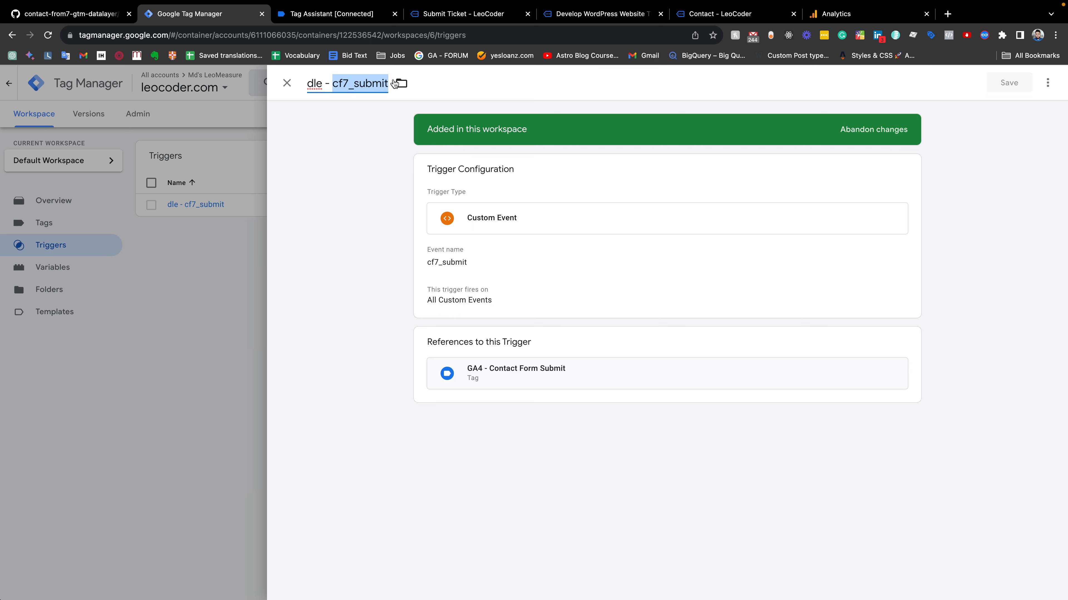
{"action": "key", "text": "BackSpace"}
{"action": "type", "text": "c"}
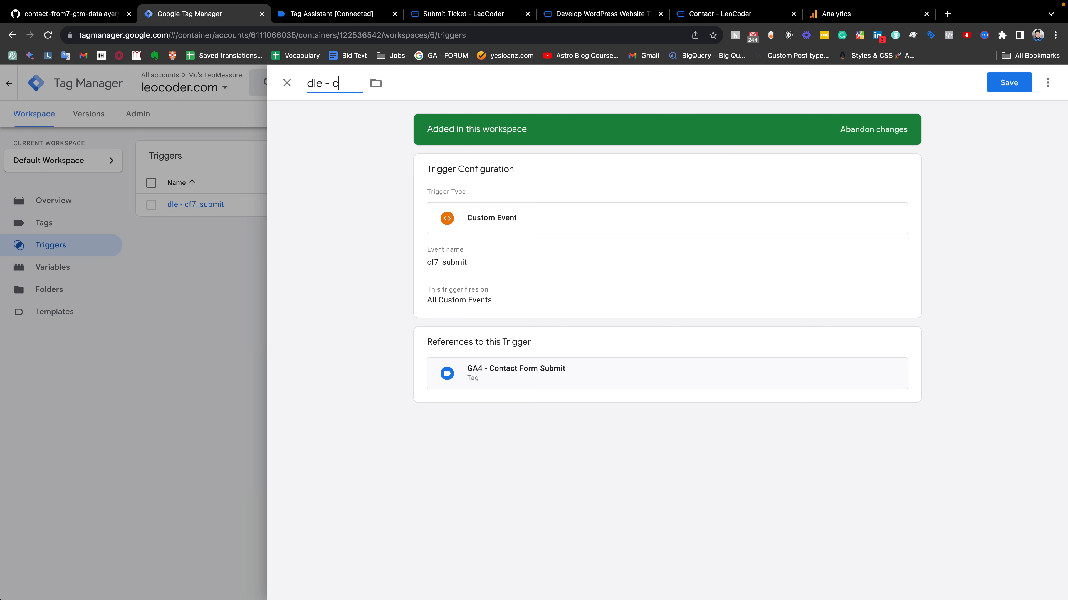
{"action": "type", "text": "ussto"}
{"action": "key", "text": "BackSpace"}
{"action": "key", "text": "BackSpace"}
{"action": "type", "text": "ontact"}
{"action": "key", "text": "BackSpace"}
{"action": "key", "text": "BackSpace"}
{"action": "key", "text": "BackSpace"}
{"action": "type", "text": "q"}
{"action": "key", "text": "BackSpace"}
{"action": "type", "text": "act form submit"}
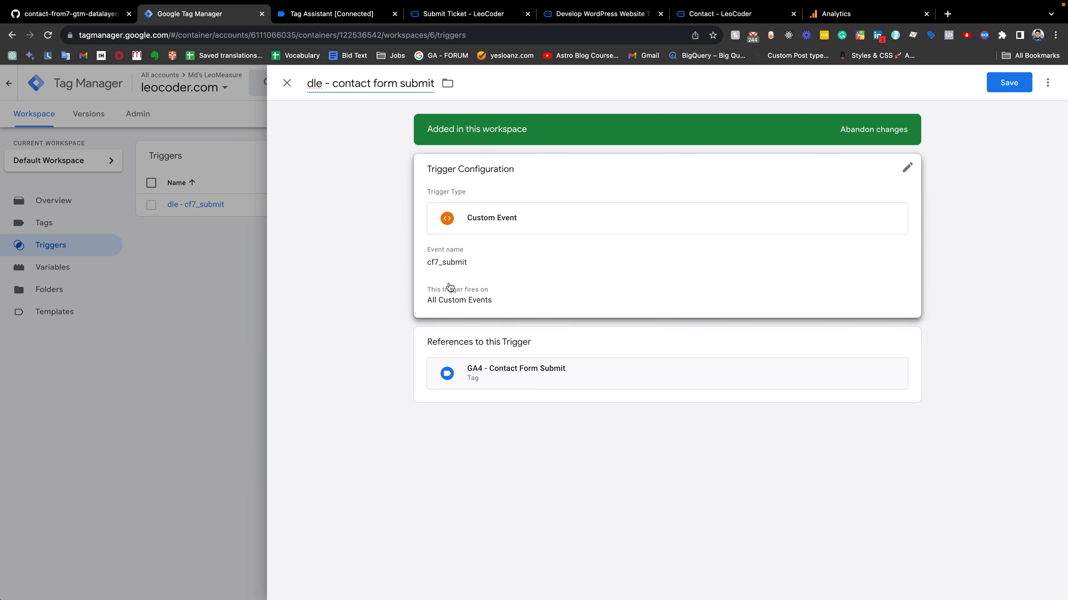
Restrict the trigger to some custom events where "dlv - formId" contains 31814, and save it
{"action": "left_click", "coordinate": [449, 287]}
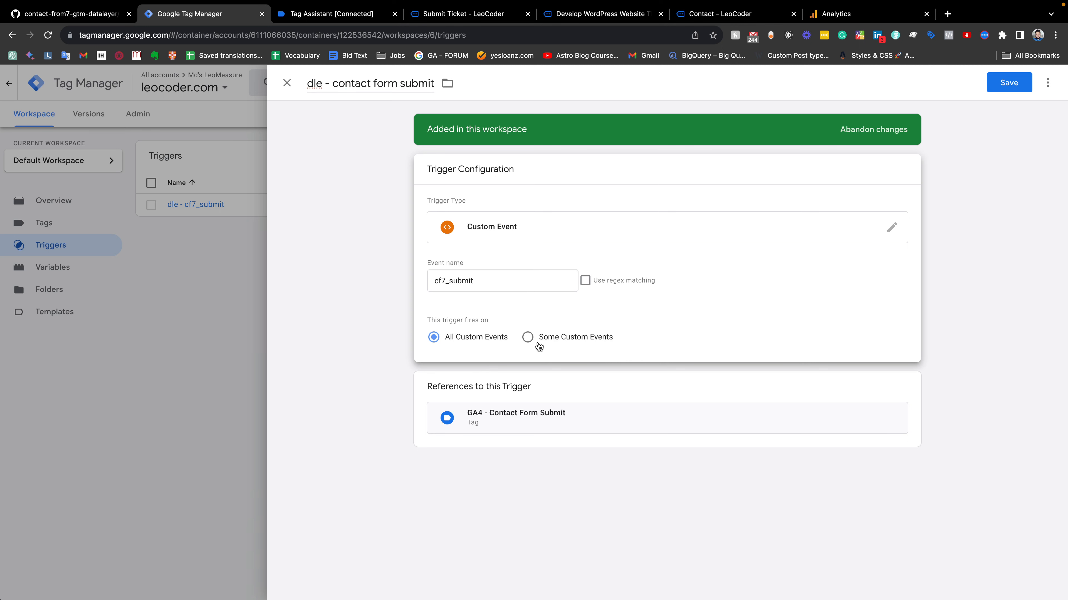
{"action": "left_click", "coordinate": [527, 337]}
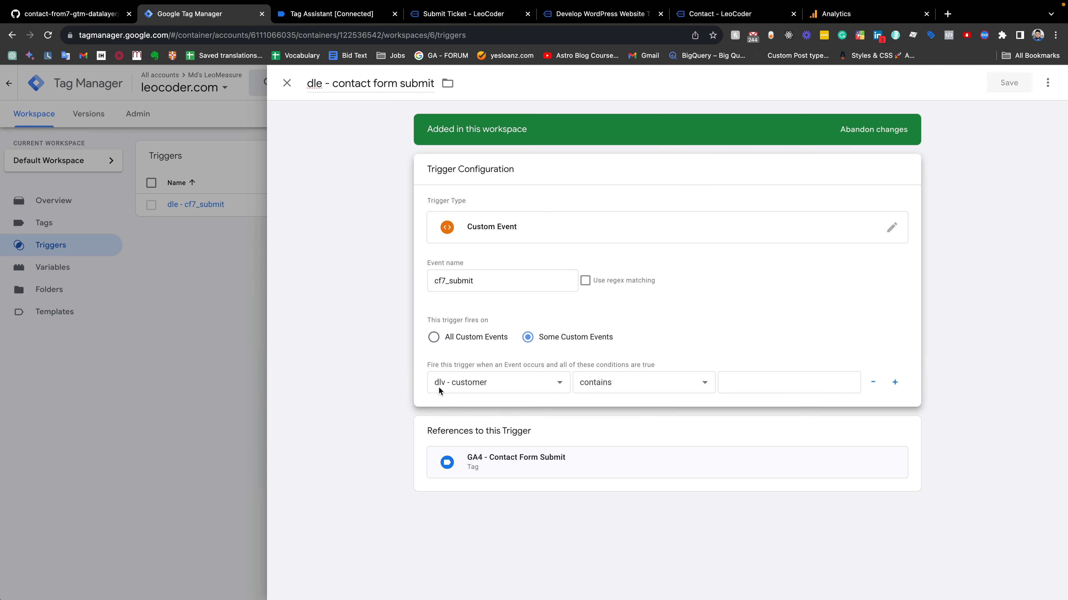
{"action": "left_click", "coordinate": [477, 382]}
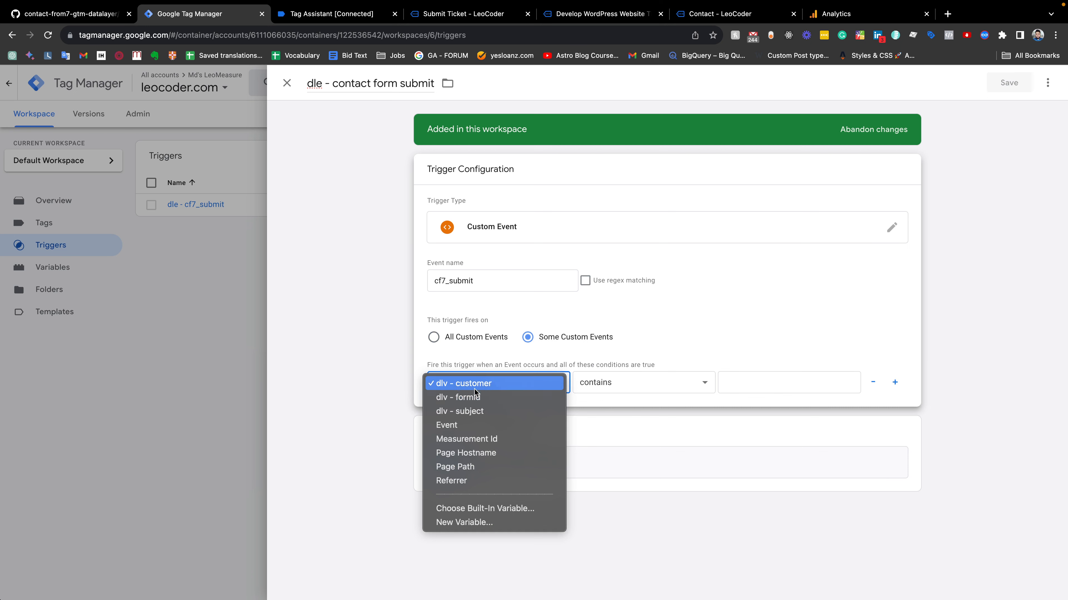
{"action": "left_click", "coordinate": [459, 398]}
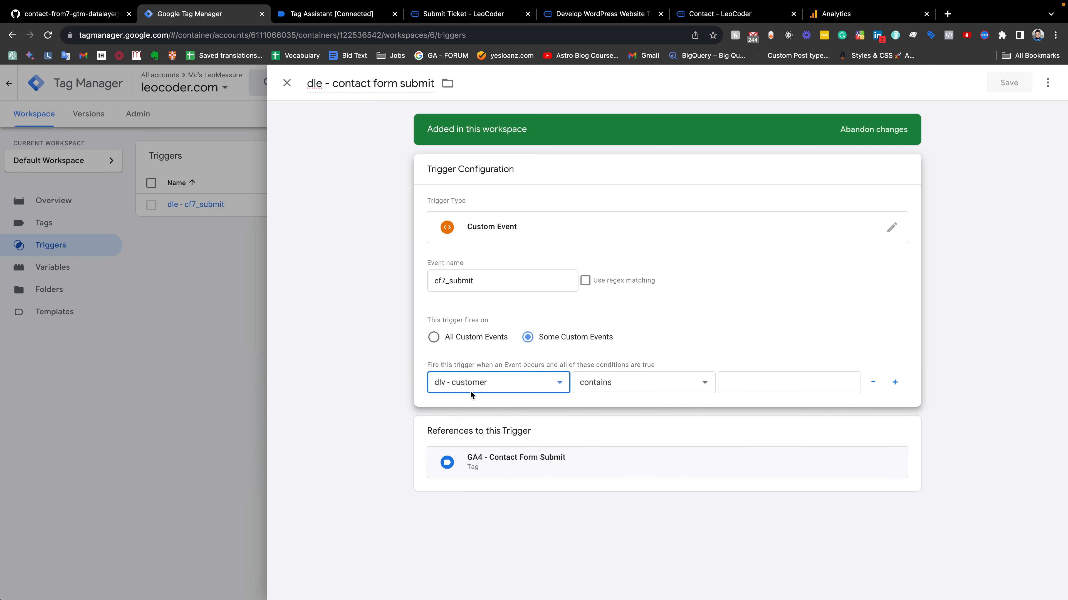
{"action": "left_click", "coordinate": [746, 382]}
{"action": "type", "text": "31814"}
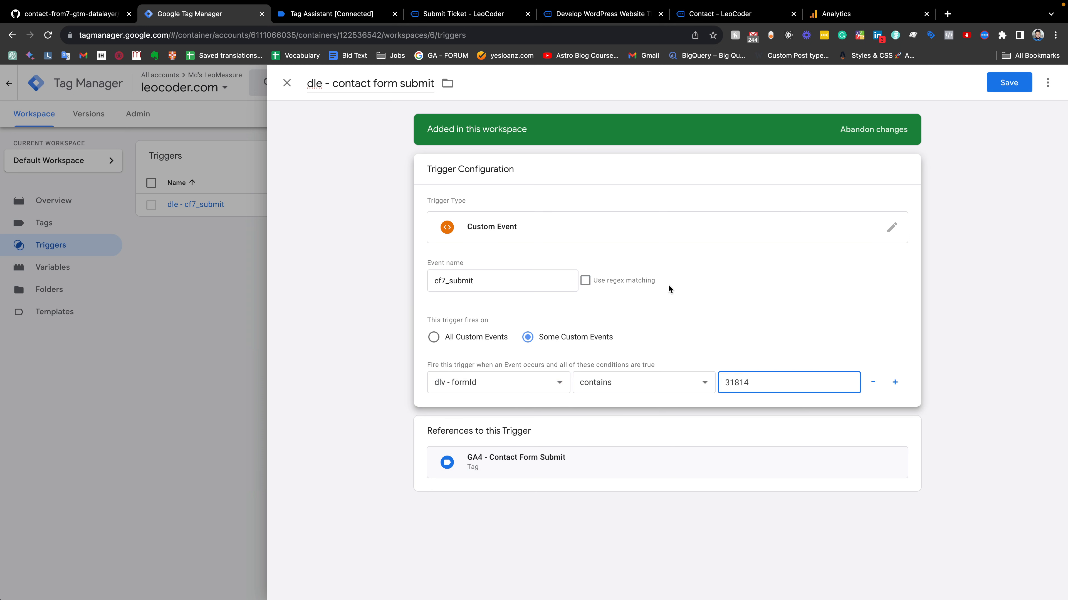
{"action": "left_click", "coordinate": [1009, 85]}
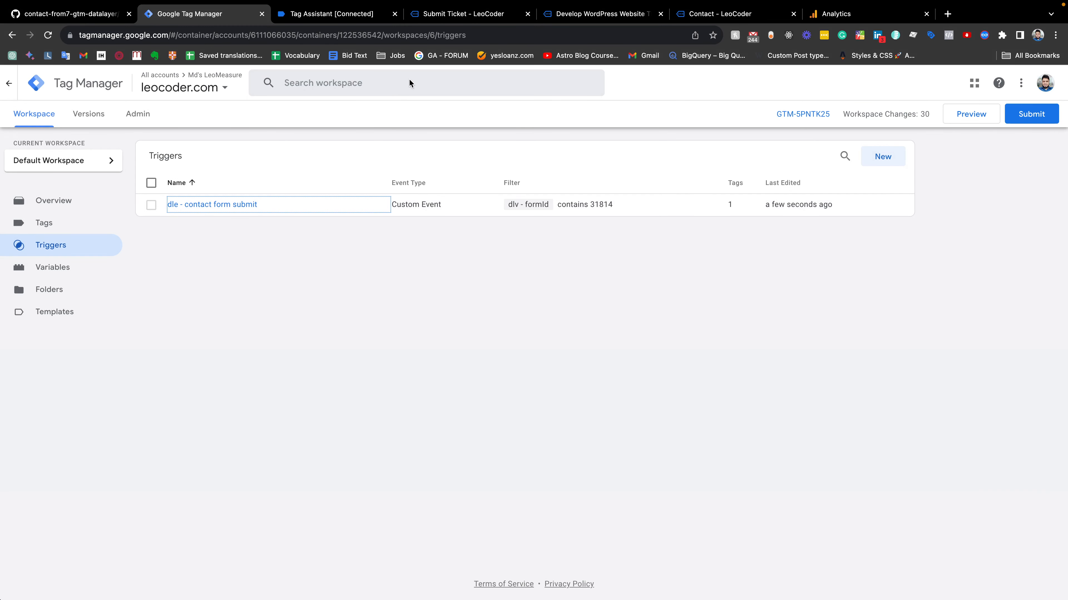
Start a new Tag Assistant preview session for leocoder.com from Google Tag Manager and continue to its summary
{"action": "left_click", "coordinate": [437, 15]}
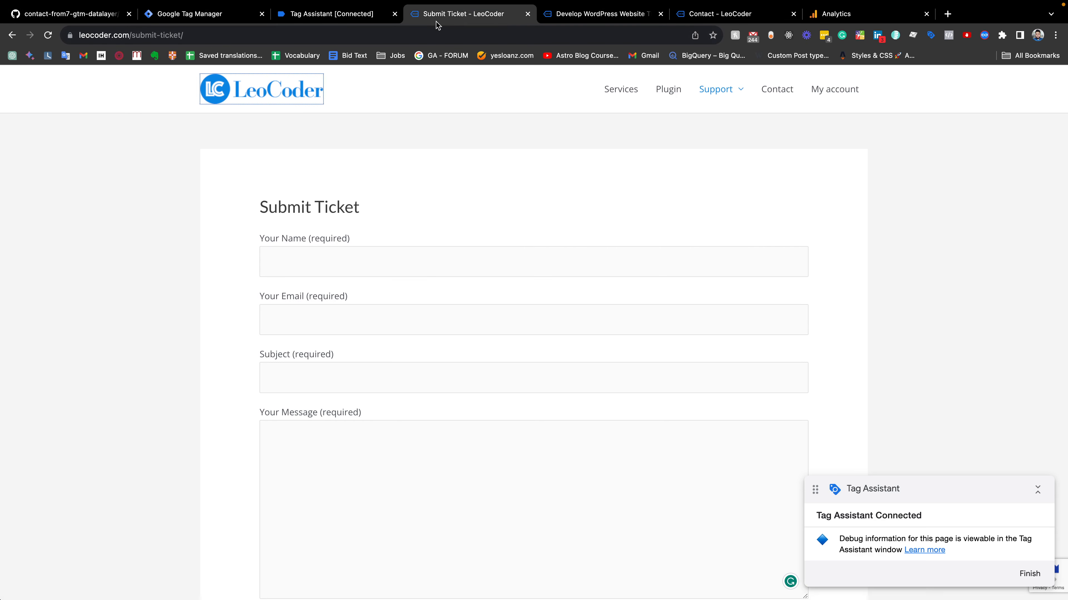
{"action": "left_click_drag", "start_coordinate": [437, 15], "coordinate": [311, 17]}
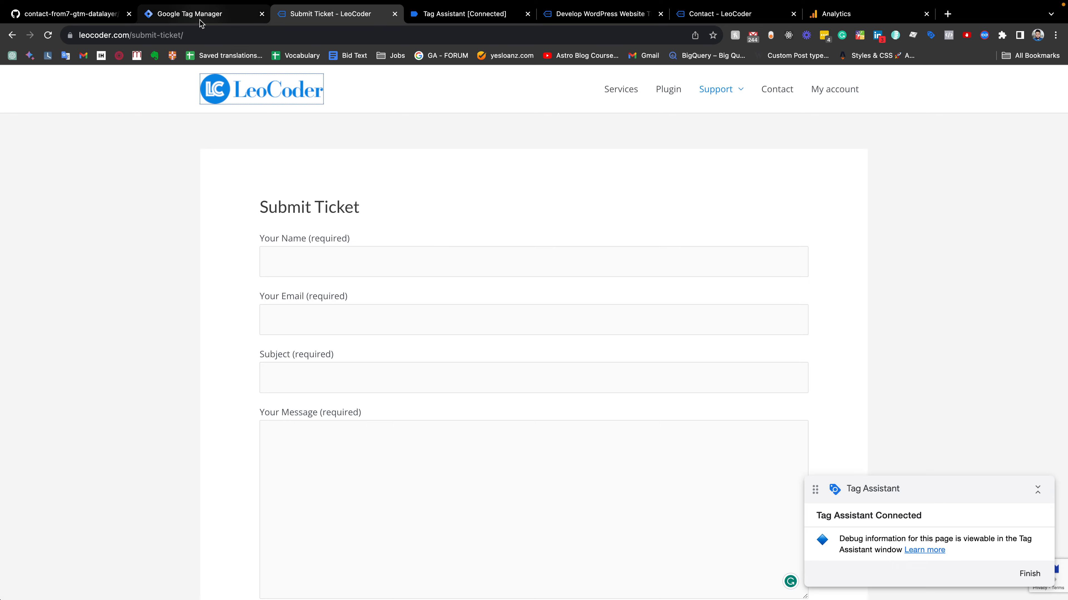
{"action": "left_click", "coordinate": [198, 18]}
{"action": "left_click", "coordinate": [328, 17]}
{"action": "left_click", "coordinate": [224, 34]}
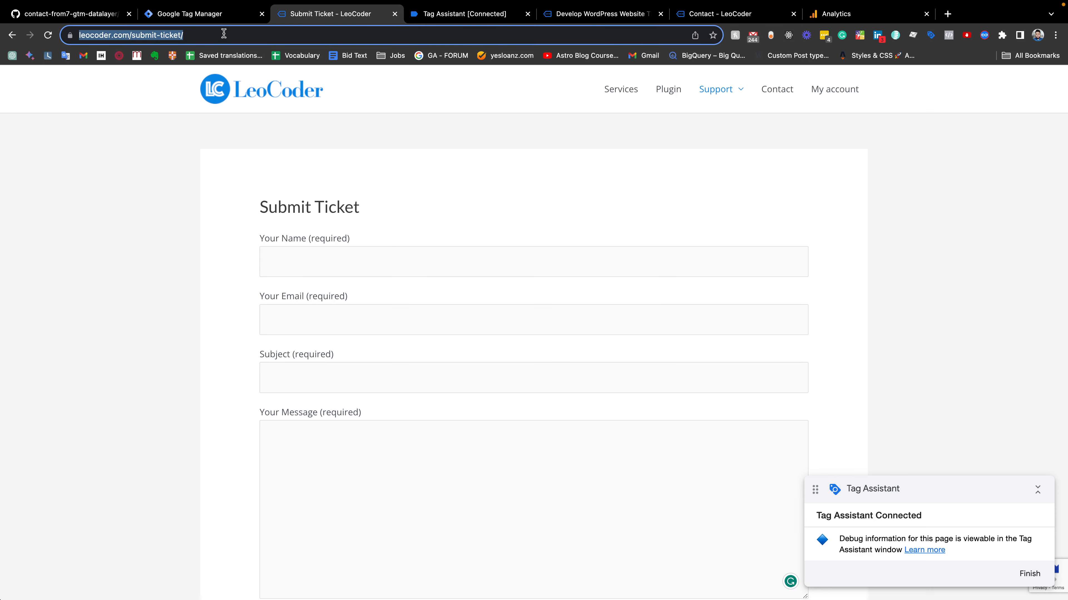
{"action": "left_click", "coordinate": [214, 18]}
{"action": "left_click", "coordinate": [963, 115]}
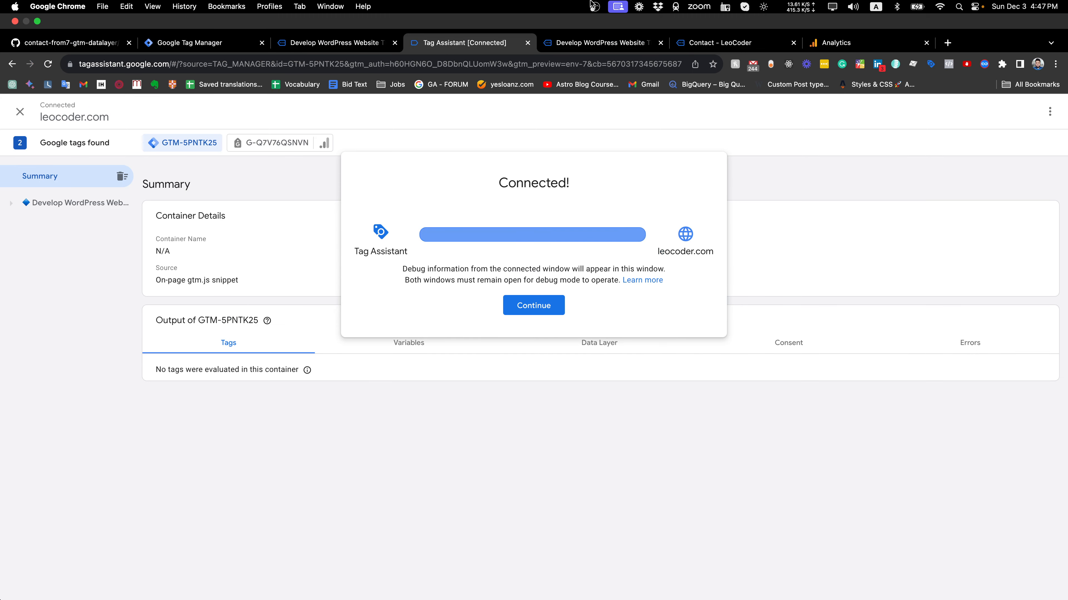
{"action": "left_click", "coordinate": [530, 276]}
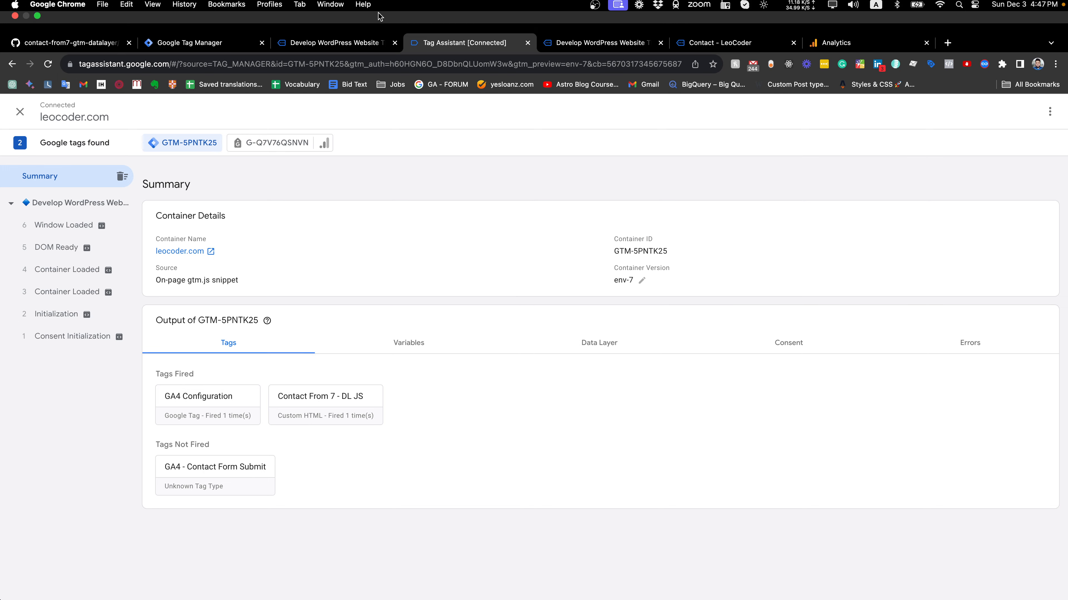
On the debugged leocoder.com site, open the Open Ticket form and fill in name, email and the subject "Need help with plugin setup."
{"action": "left_click", "coordinate": [364, 42]}
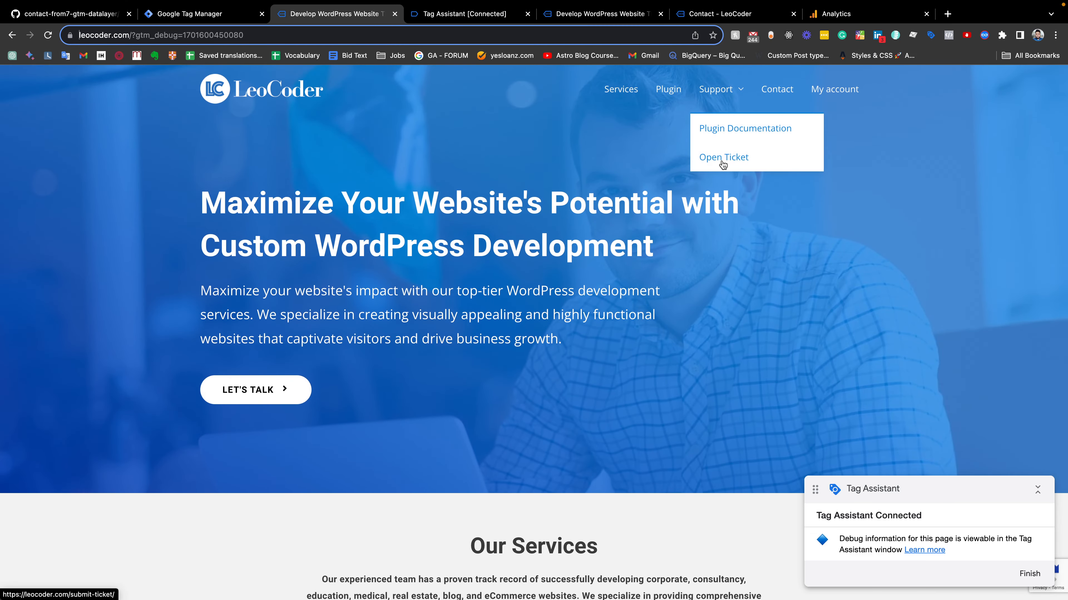
{"action": "left_click", "coordinate": [722, 163]}
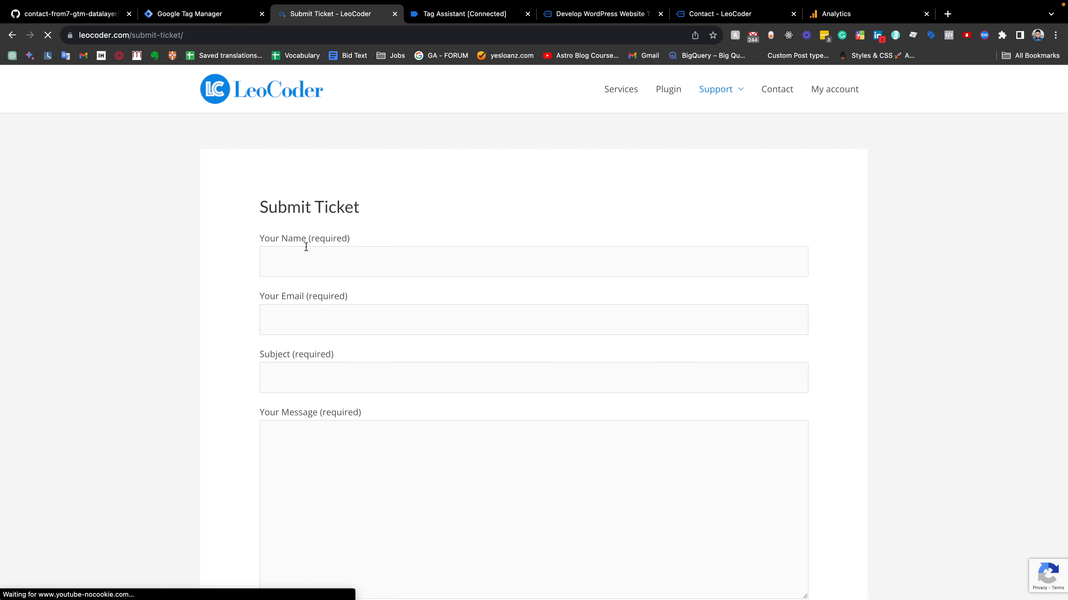
{"action": "left_click", "coordinate": [306, 252]}
{"action": "left_click", "coordinate": [346, 293]}
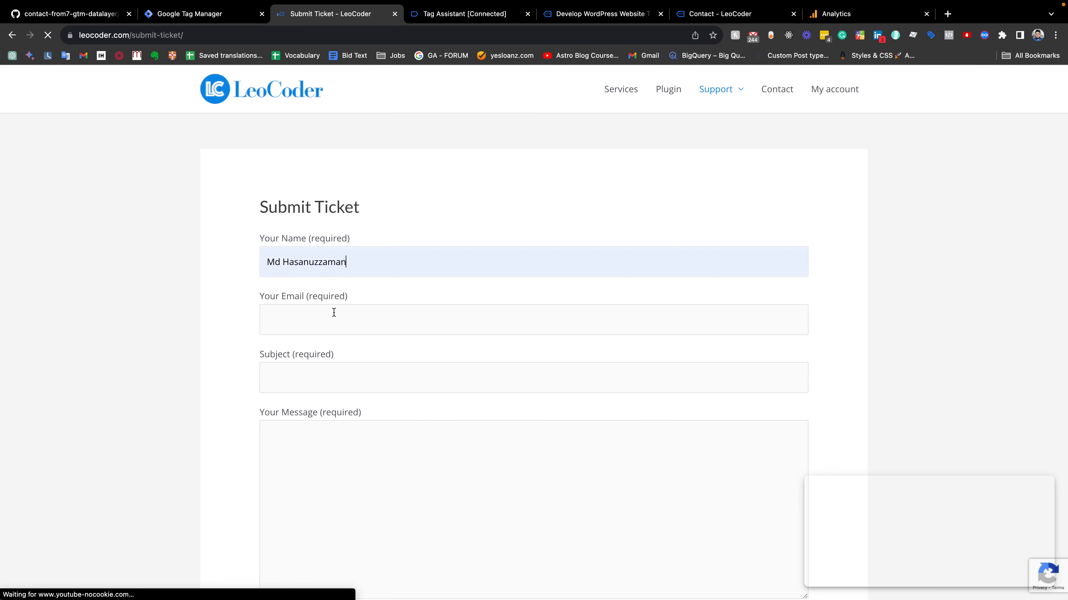
{"action": "left_click", "coordinate": [357, 315]}
{"action": "left_click", "coordinate": [368, 355]}
{"action": "left_click", "coordinate": [362, 371]}
{"action": "left_click", "coordinate": [377, 411]}
{"action": "scroll", "coordinate": [379, 416], "scroll_direction": "down", "scroll_amount": 5}
Place Tag Assistant next to the Google Tag Manager browser tab and view the Submit Ticket page's tags
{"action": "left_click", "coordinate": [190, 13]}
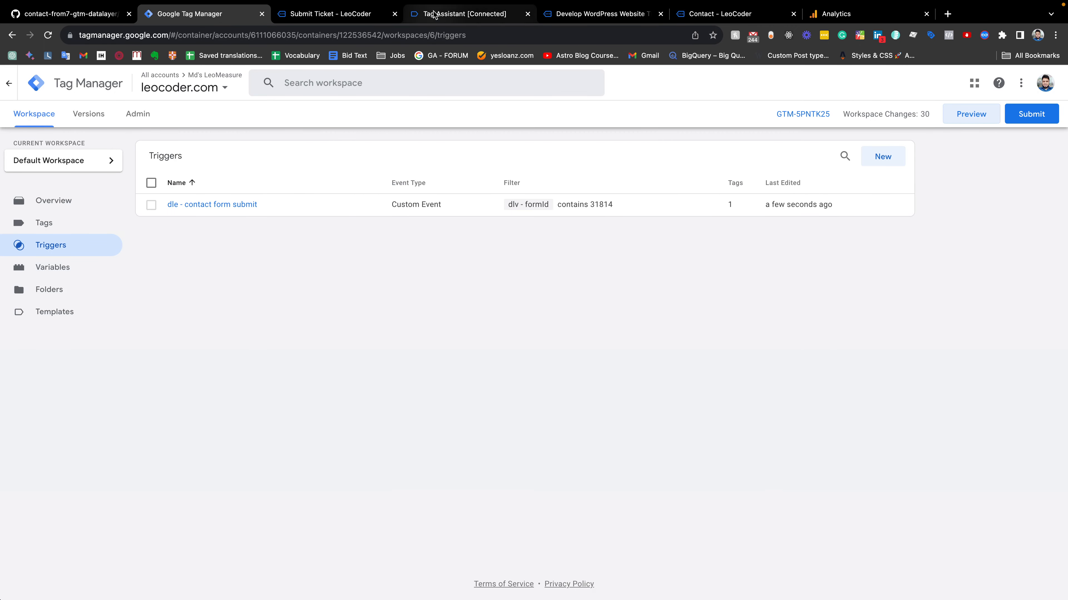
{"action": "left_click_drag", "start_coordinate": [462, 13], "coordinate": [336, 14]}
{"action": "left_click", "coordinate": [65, 174]}
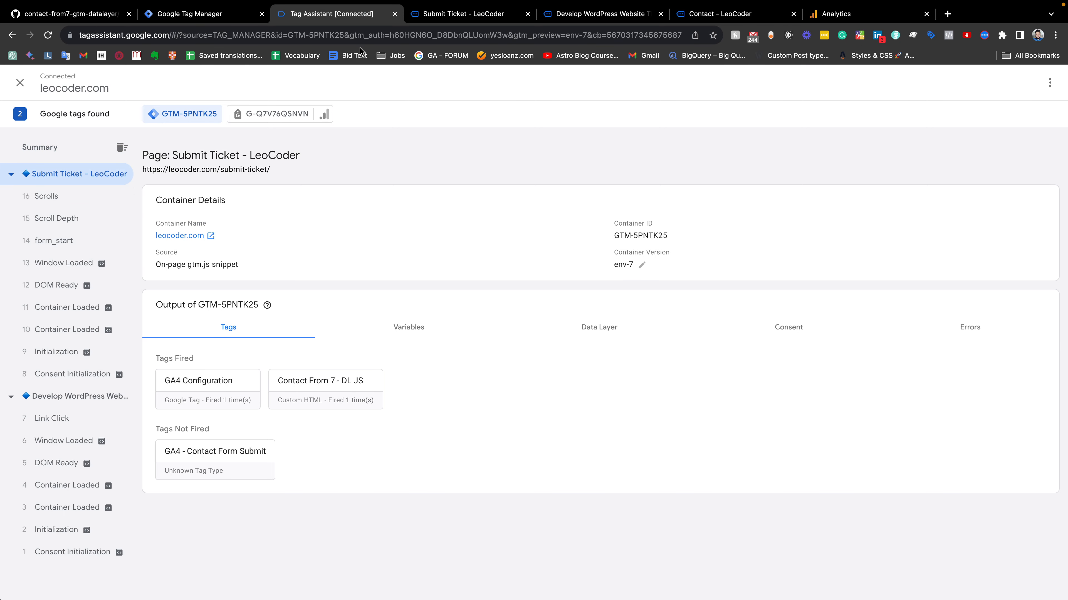
Send the ticket with the message "sdfasfd", and check the tags for its cf7_submit event in Tag Assistant
{"action": "left_click", "coordinate": [429, 17]}
{"action": "type", "text": "sdfasfd"}
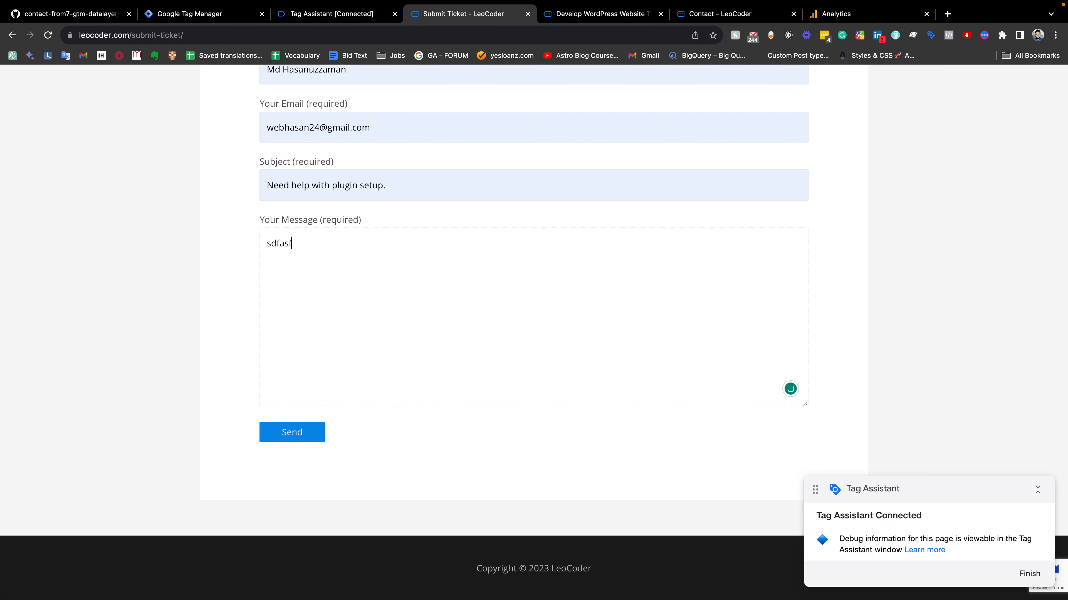
{"action": "left_click", "coordinate": [305, 438]}
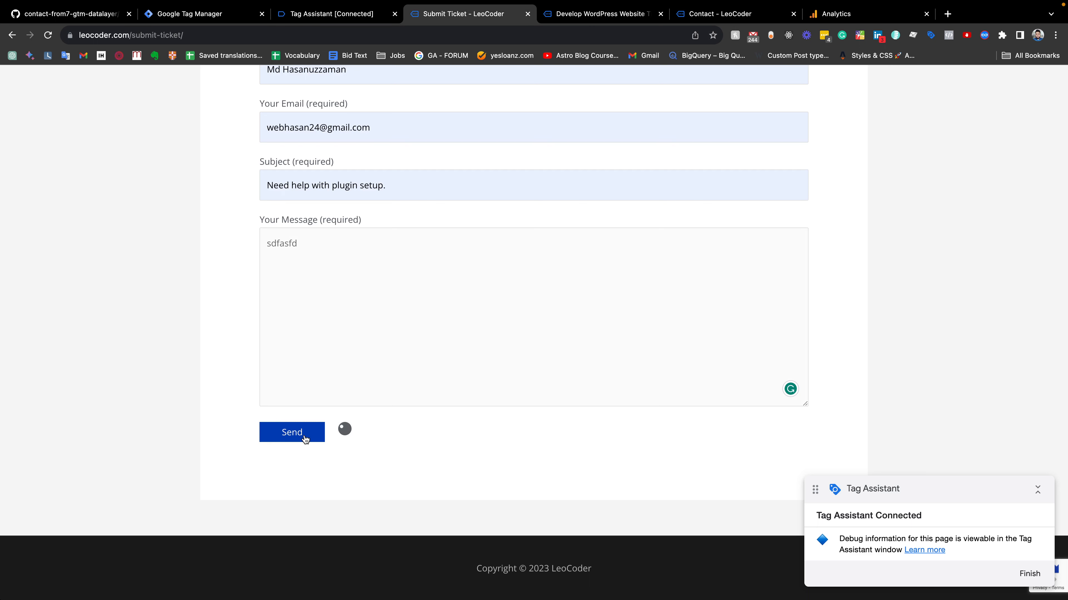
{"action": "left_click", "coordinate": [313, 15]}
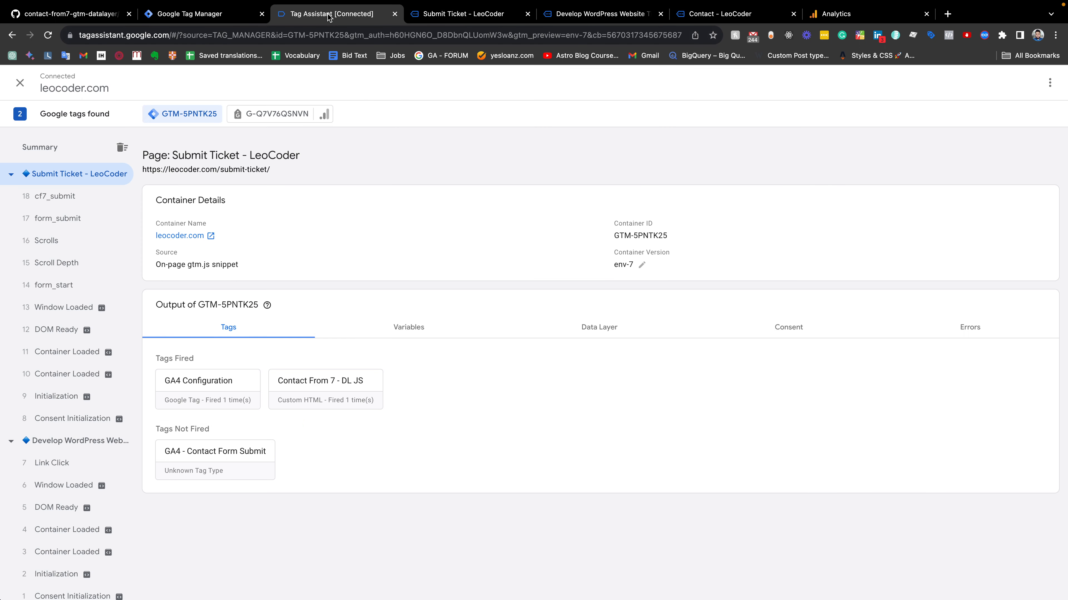
{"action": "left_click", "coordinate": [45, 198]}
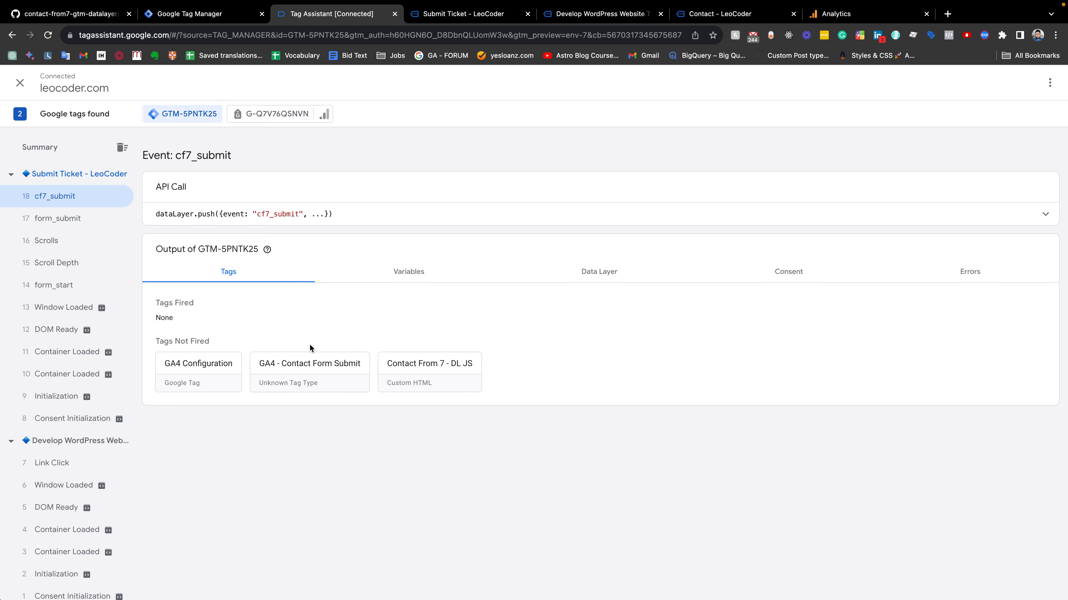
Return to leocoder.com, open the Contact page and fill in the form's email address and full name
{"action": "left_click", "coordinate": [456, 17]}
{"action": "scroll", "coordinate": [560, 171], "scroll_direction": "up", "scroll_amount": 5}
{"action": "left_click", "coordinate": [774, 93]}
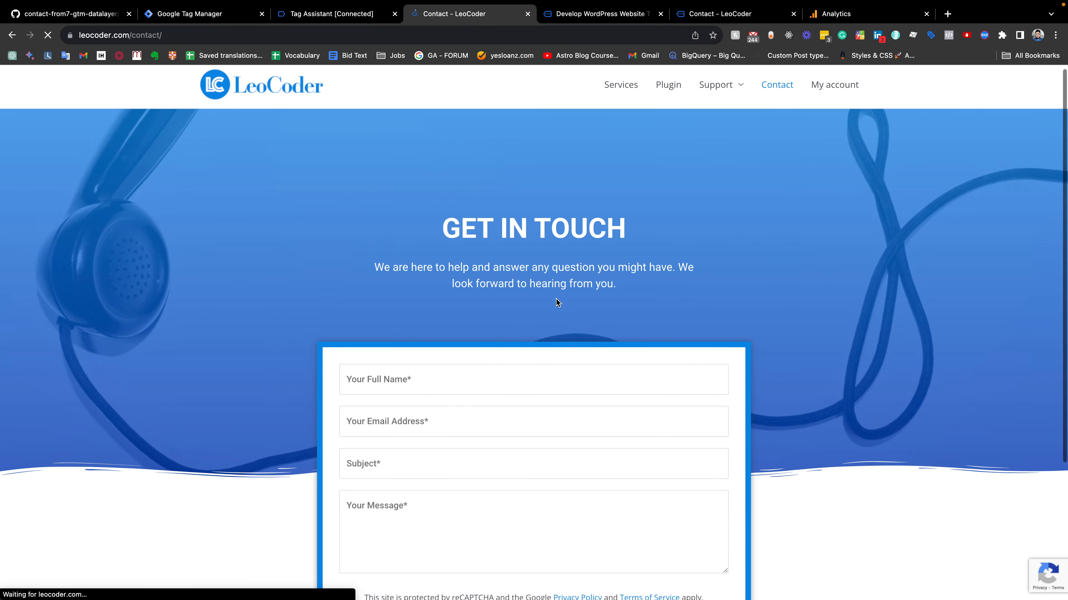
{"action": "scroll", "coordinate": [405, 259], "scroll_direction": "down", "scroll_amount": 3}
{"action": "left_click", "coordinate": [399, 244]}
{"action": "left_click", "coordinate": [428, 279]}
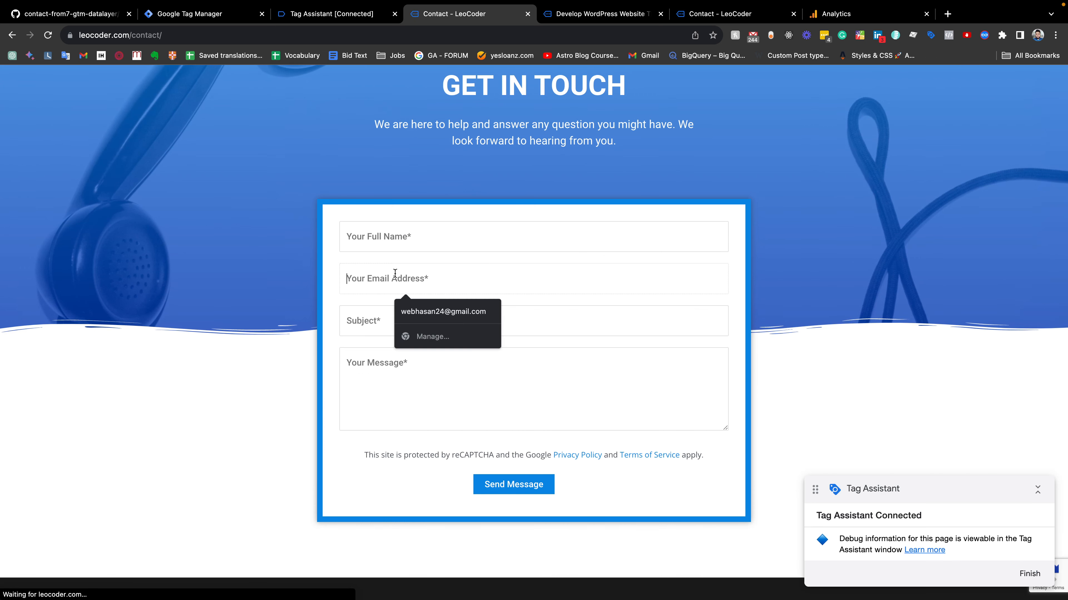
{"action": "left_click", "coordinate": [455, 313]}
{"action": "left_click", "coordinate": [387, 242]}
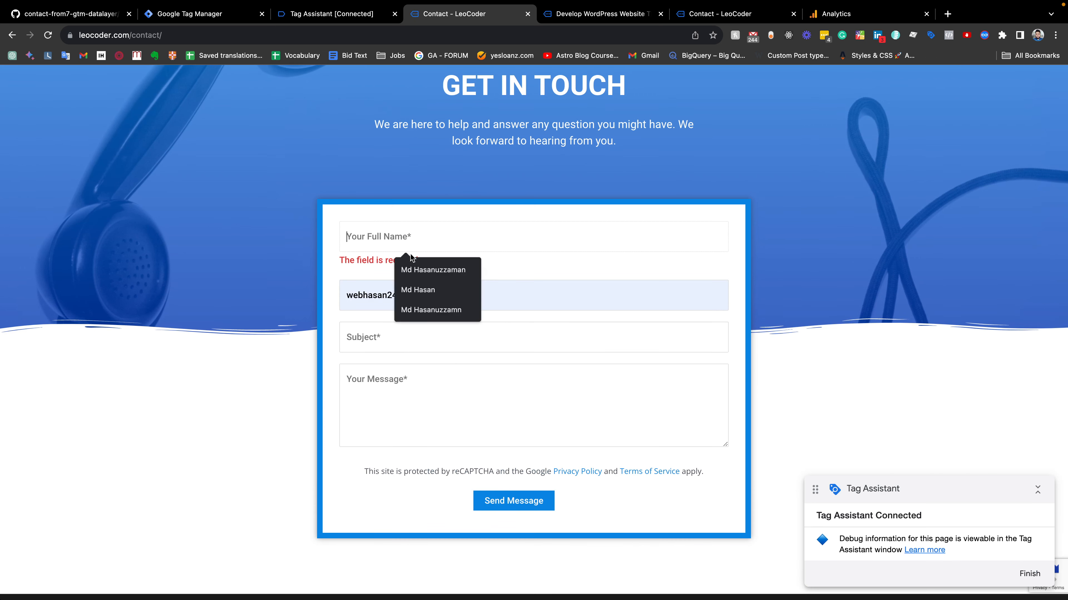
{"action": "left_click", "coordinate": [416, 270]}
Send the contact form with subject "We need some help of marketing" and message "asdfasfdasd", and check its cf7_submit tags in Tag Assistant
{"action": "left_click", "coordinate": [411, 333]}
{"action": "left_click", "coordinate": [430, 350]}
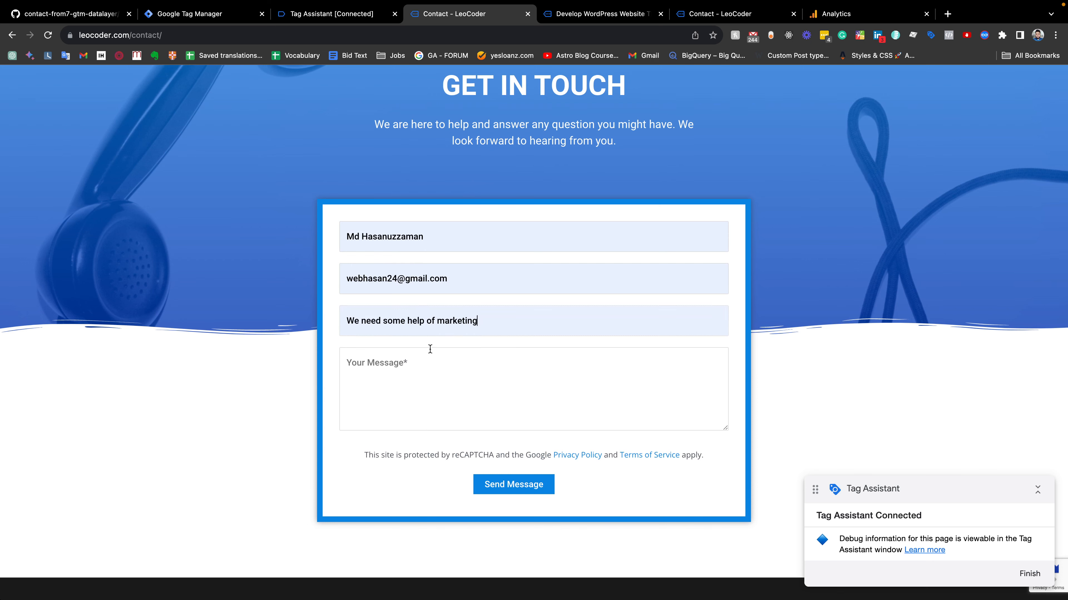
{"action": "left_click", "coordinate": [429, 356]}
{"action": "type", "text": "asdfasfdasd"}
{"action": "left_click", "coordinate": [496, 483]}
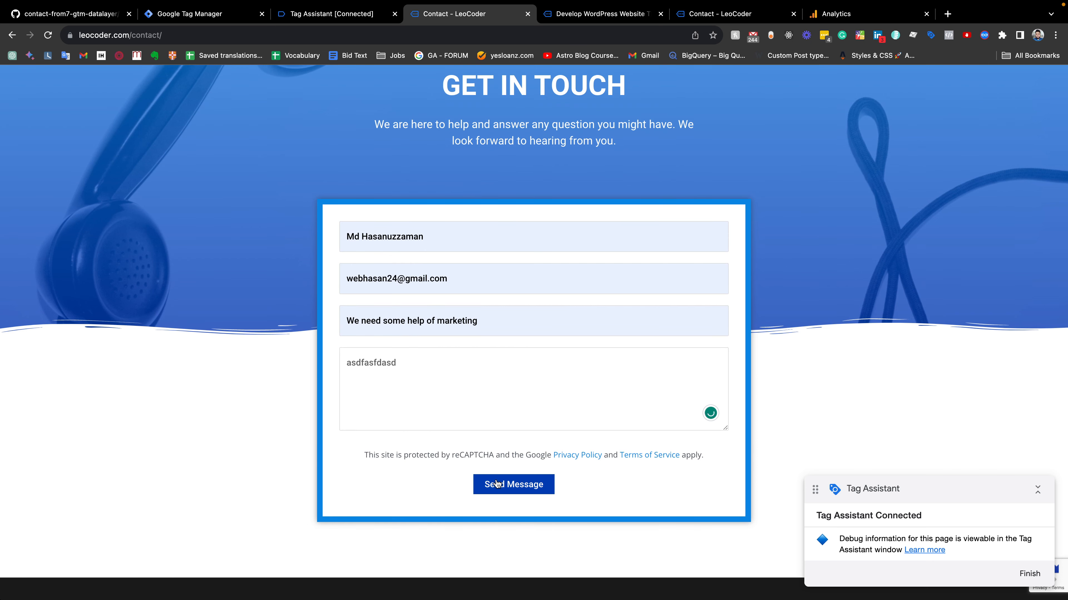
{"action": "left_click", "coordinate": [363, 17]}
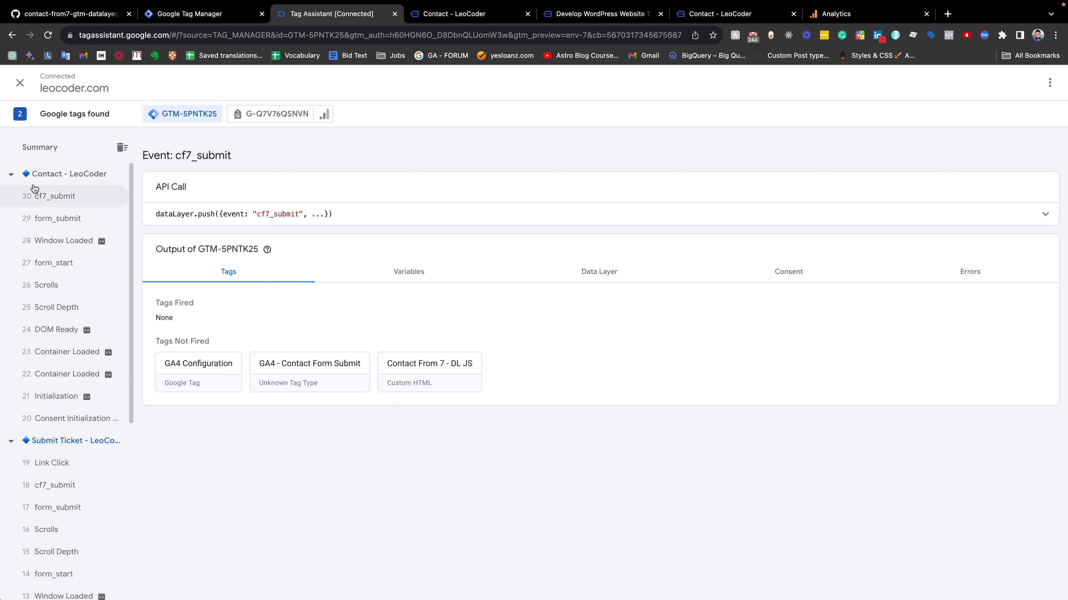
{"action": "left_click", "coordinate": [74, 201]}
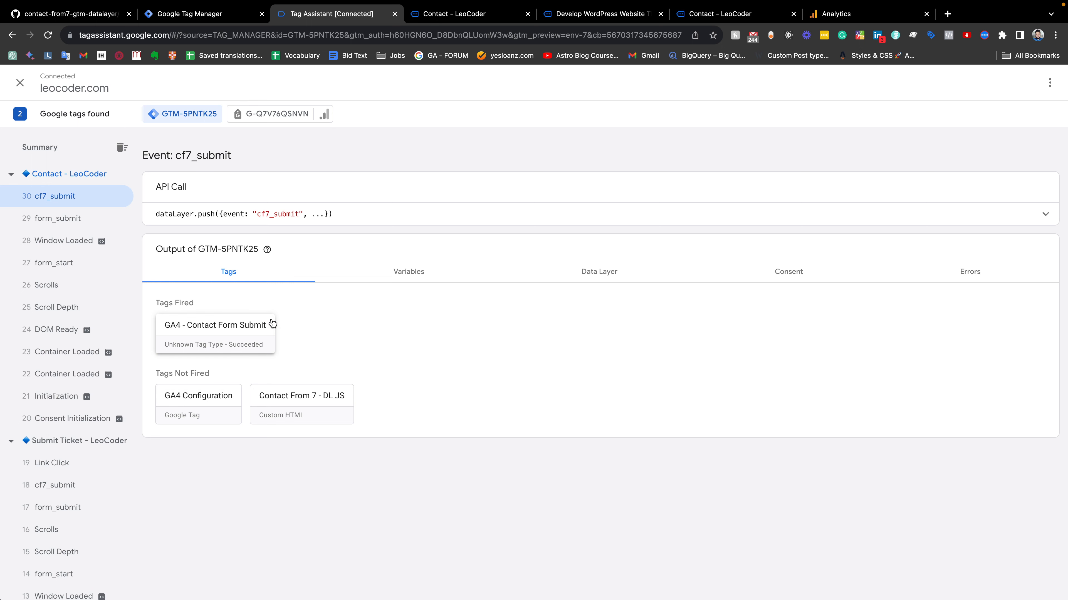
Switch back to the leocoder.com site and open its Submit Ticket page
{"action": "left_click", "coordinate": [438, 18]}
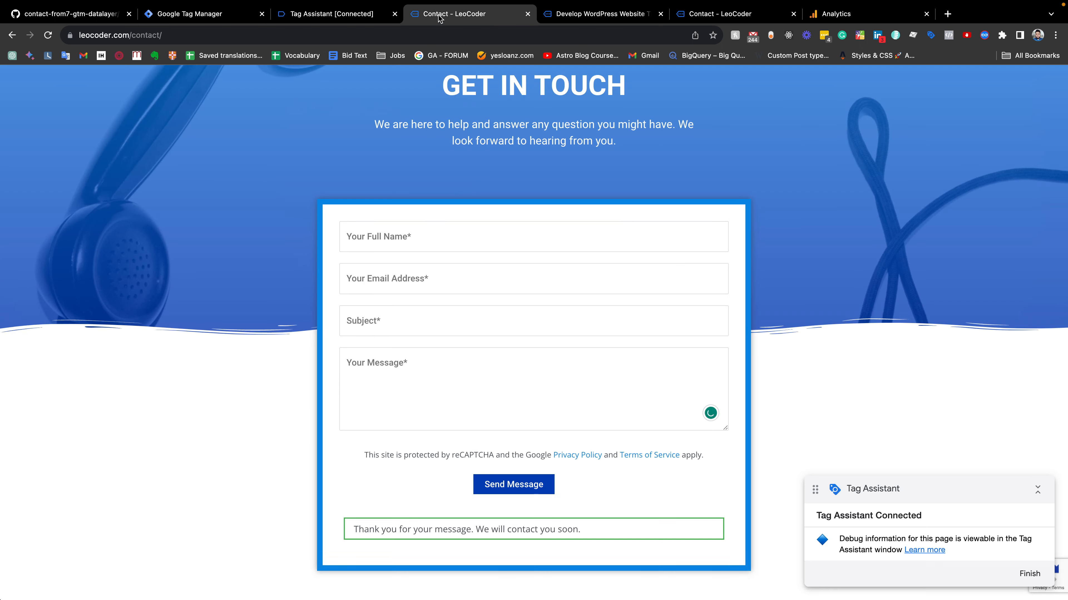
{"action": "scroll", "coordinate": [476, 275], "scroll_direction": "up", "scroll_amount": 4}
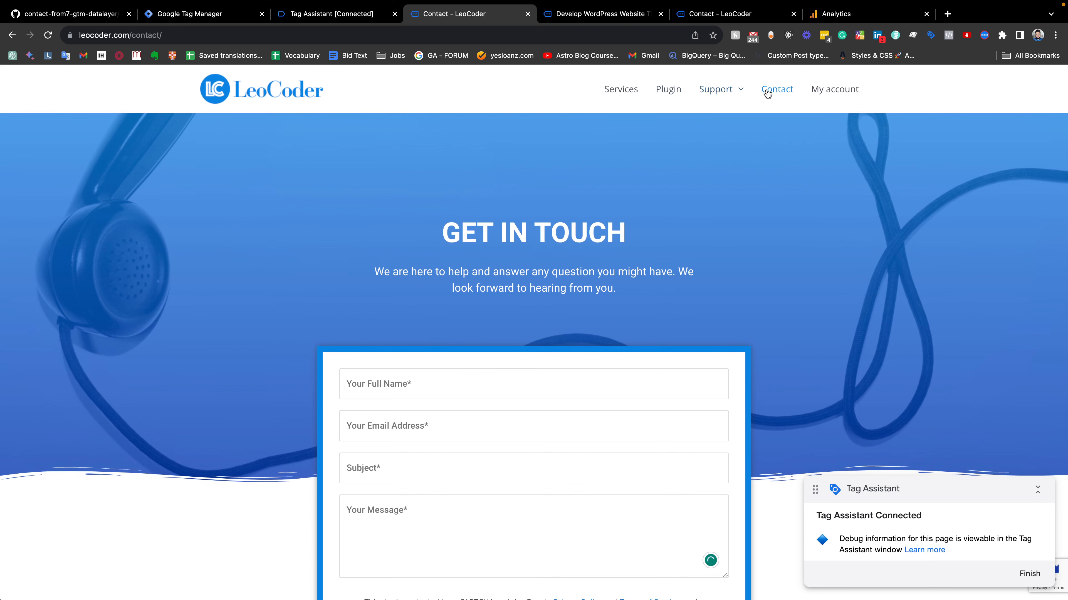
{"action": "mouse_move", "coordinate": [732, 89]}
{"action": "left_click", "coordinate": [719, 163]}
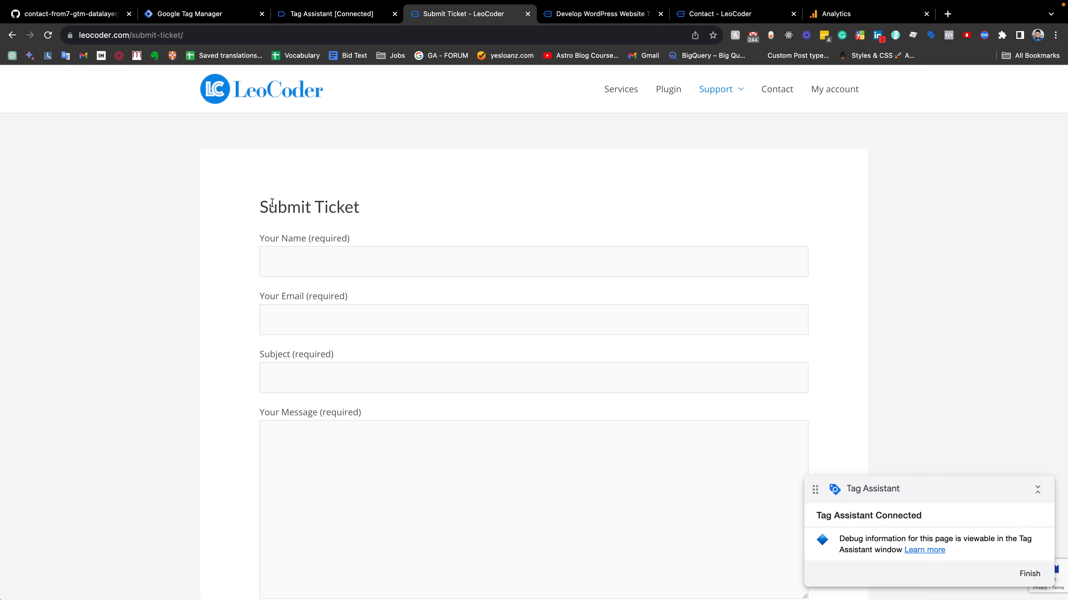
Compare the tags for the cf7_submit events of the Contact and Submit Ticket pages in Tag Assistant
{"action": "left_click", "coordinate": [332, 14]}
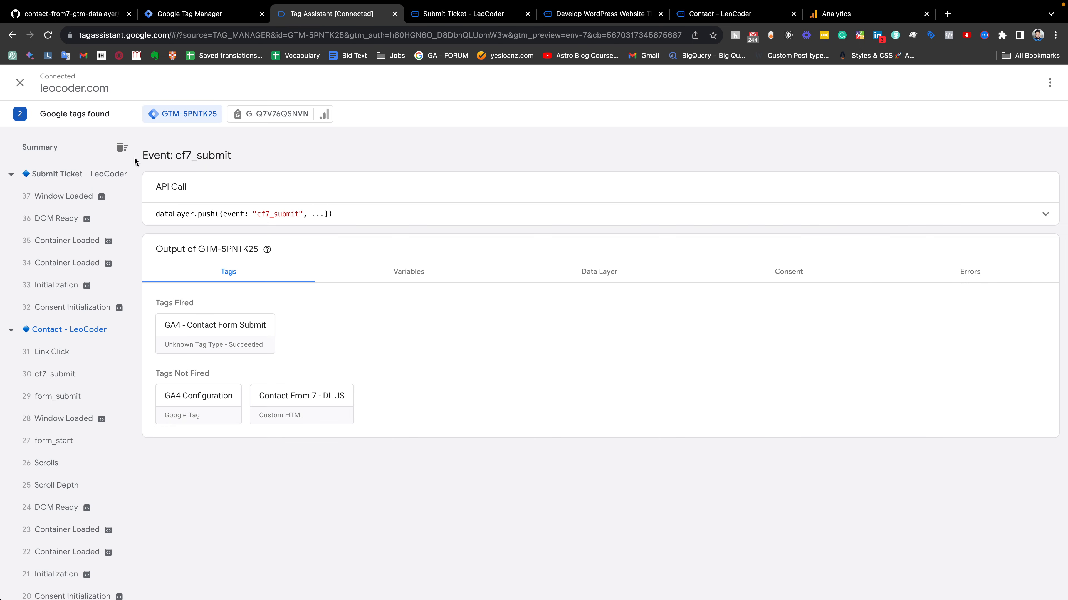
{"action": "left_click", "coordinate": [59, 382]}
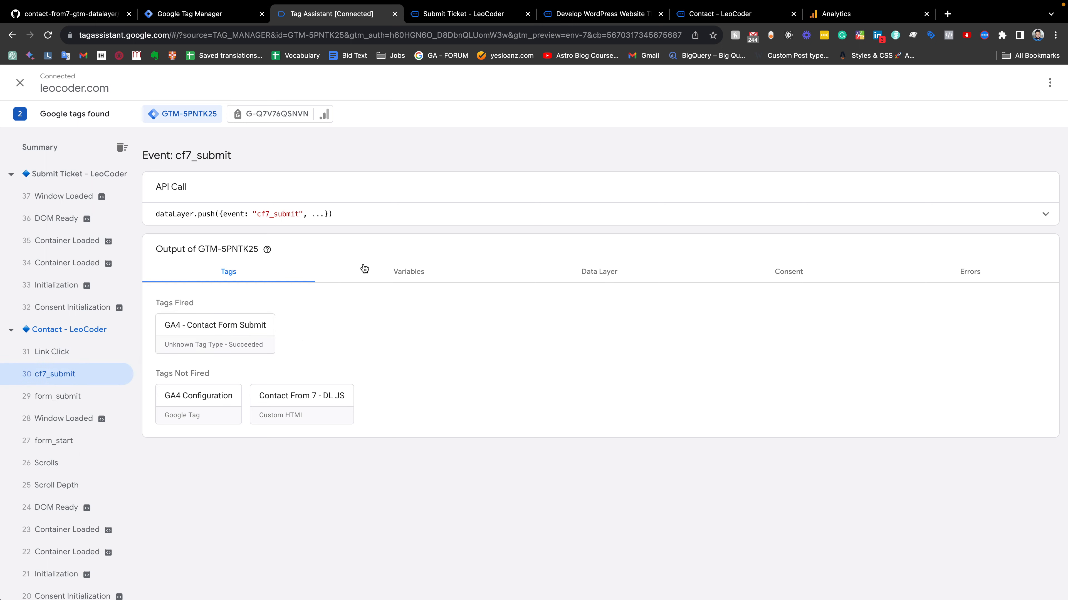
{"action": "scroll", "coordinate": [83, 372], "scroll_direction": "down", "scroll_amount": 2}
{"action": "scroll", "coordinate": [83, 372], "scroll_direction": "down", "scroll_amount": 5}
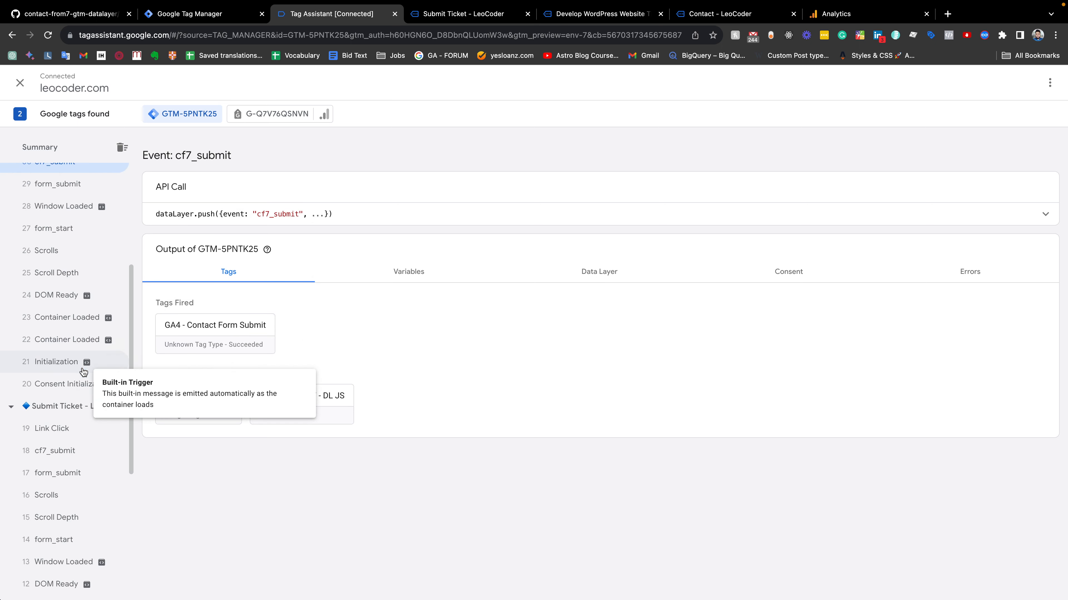
{"action": "left_click", "coordinate": [61, 458]}
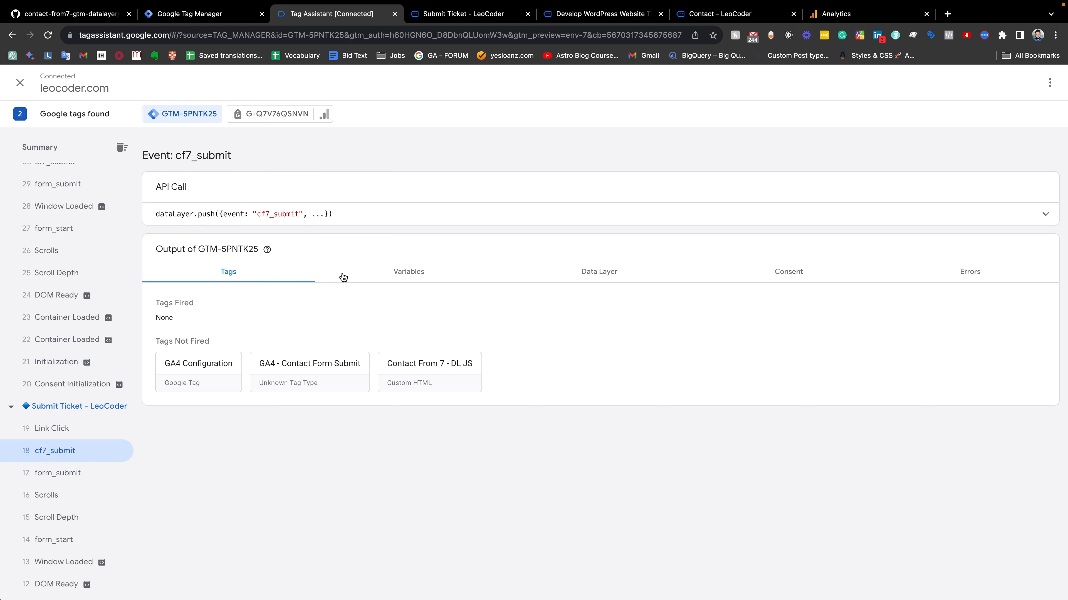
Inspect the variables and data layer of the Submit Ticket page's cf7_submit event and select its formId value
{"action": "left_click", "coordinate": [407, 285]}
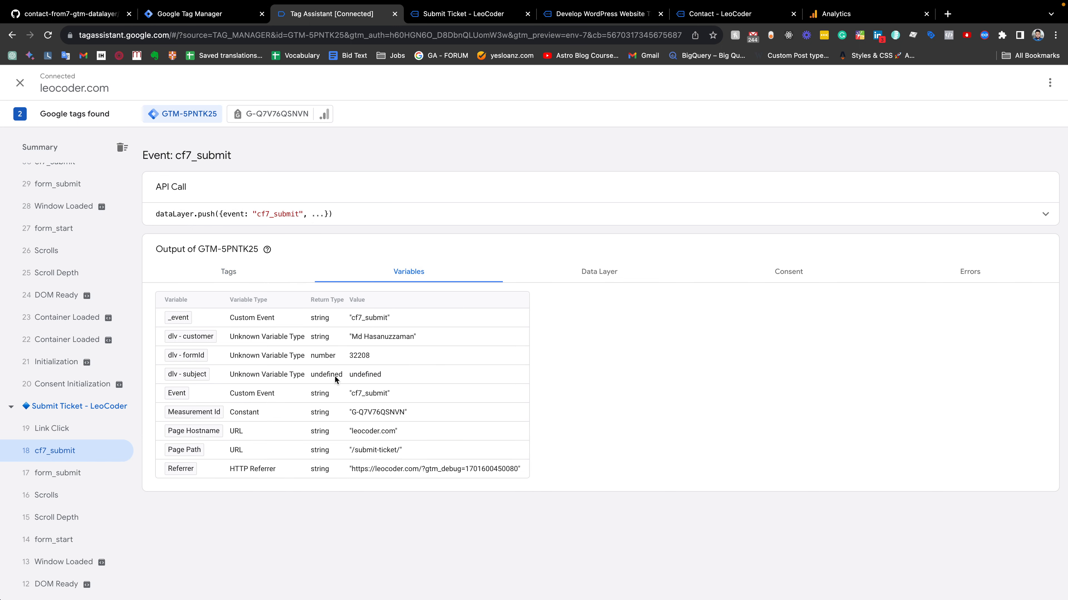
{"action": "left_click", "coordinate": [573, 279]}
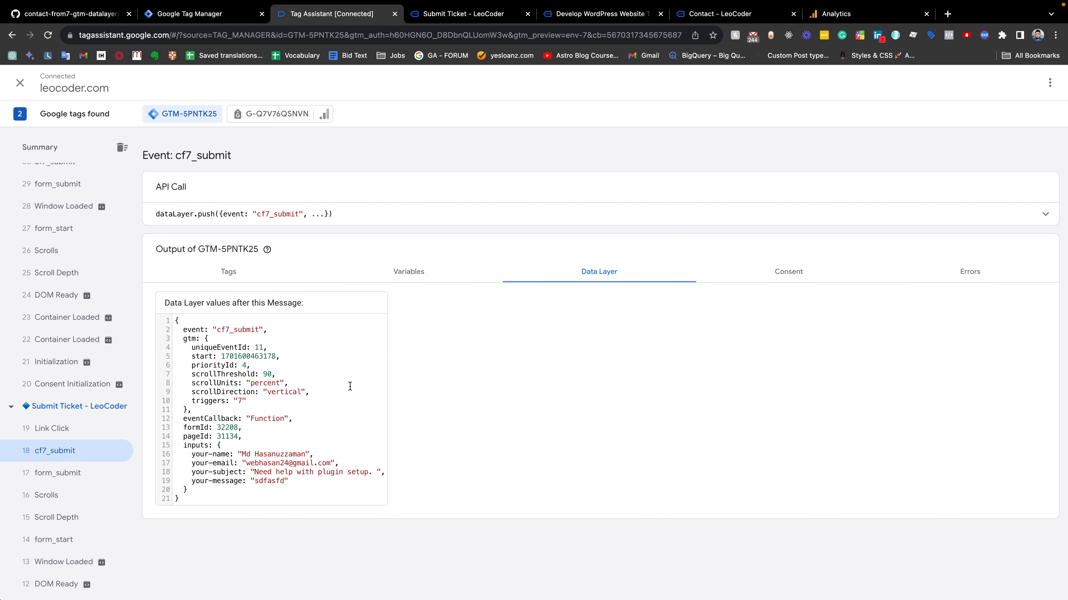
{"action": "double_click", "coordinate": [226, 428]}
{"action": "scroll", "coordinate": [132, 328], "scroll_direction": "up", "scroll_amount": 5}
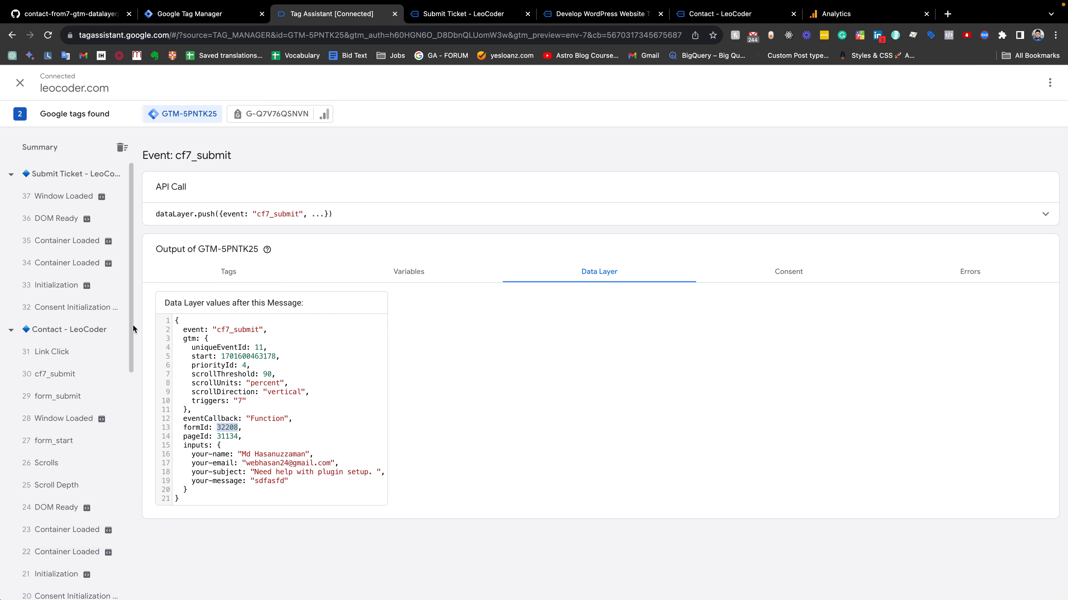
Create a new trigger in Google Tag Manager and name it "dle - ticket form submit"
{"action": "left_click", "coordinate": [193, 14]}
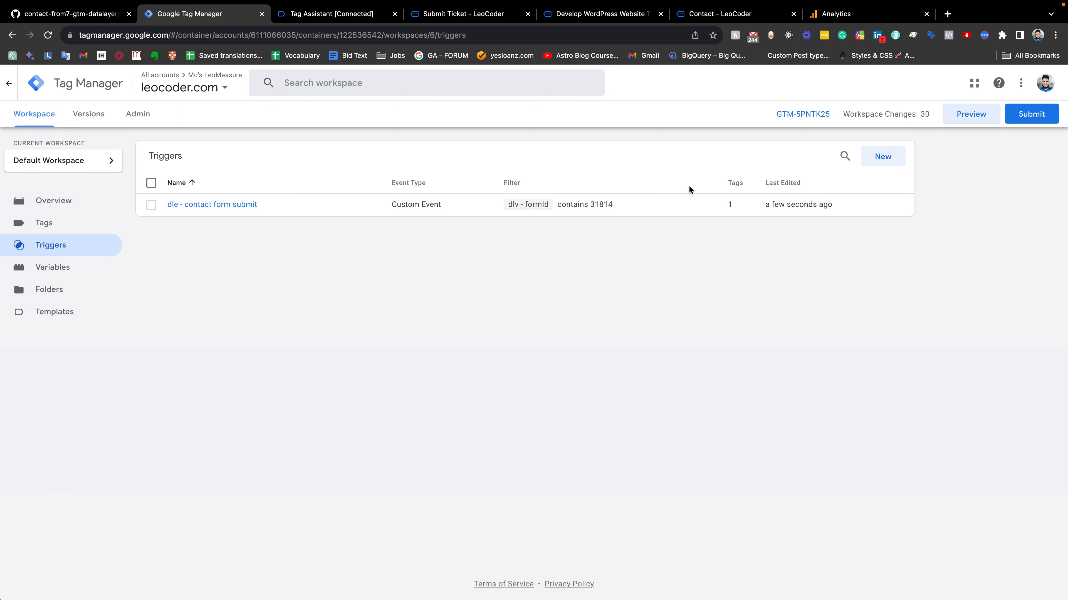
{"action": "left_click", "coordinate": [887, 159]}
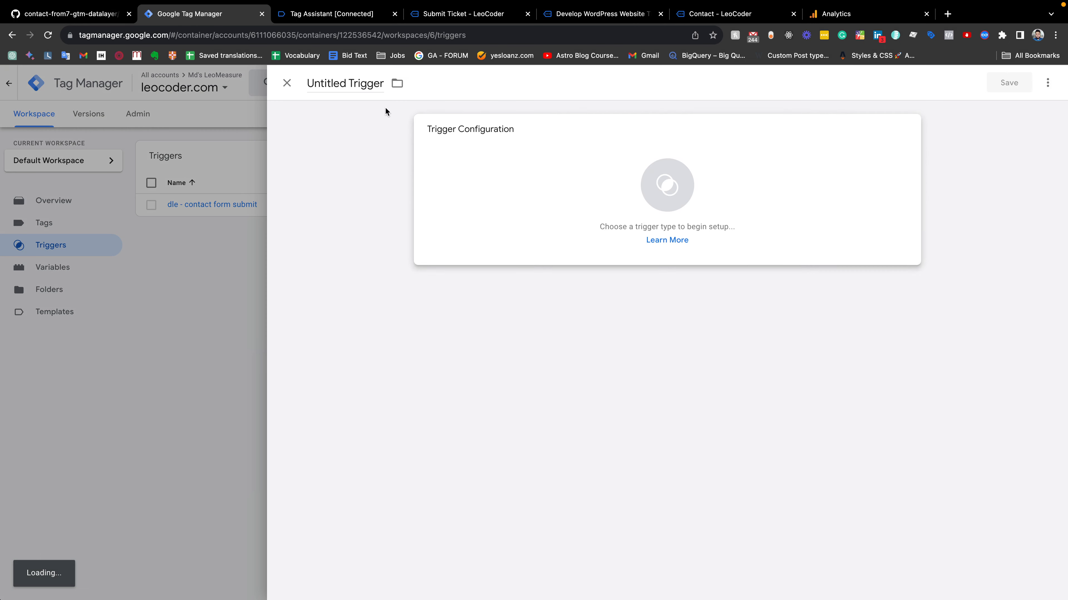
{"action": "left_click", "coordinate": [343, 83]}
{"action": "type", "text": "dle -"}
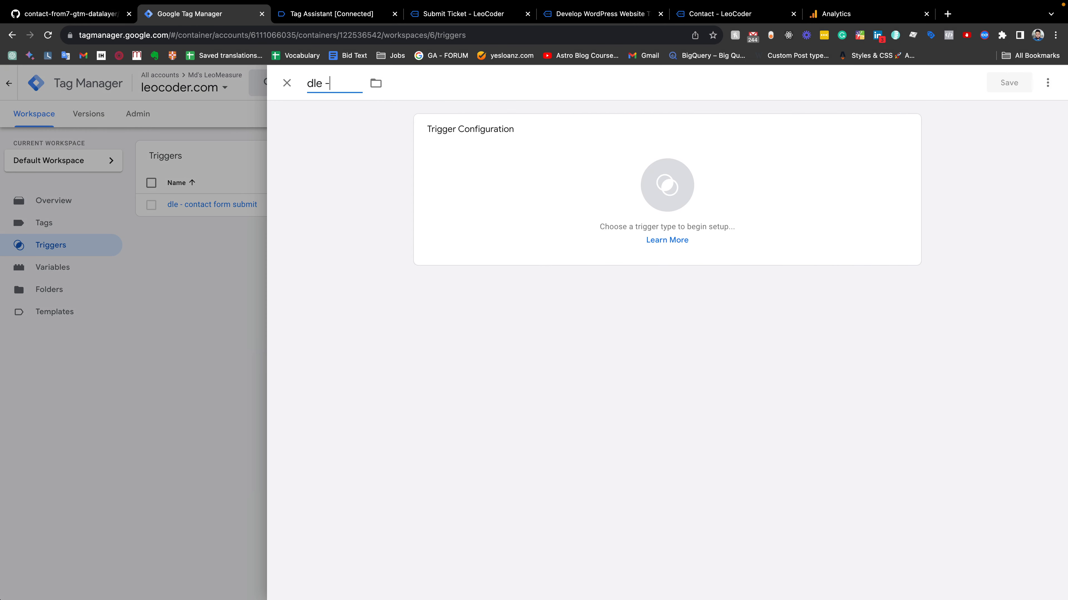
{"action": "type", "text": " ticket form submit"}
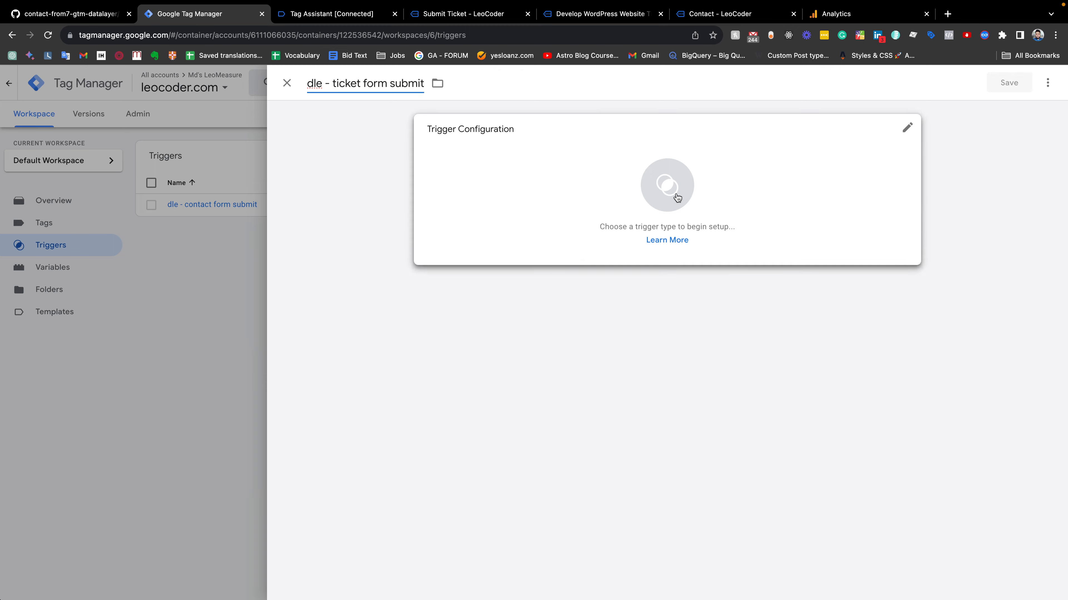
Set the trigger type to Custom Event with the event name cf7_submit
{"action": "left_click", "coordinate": [675, 197]}
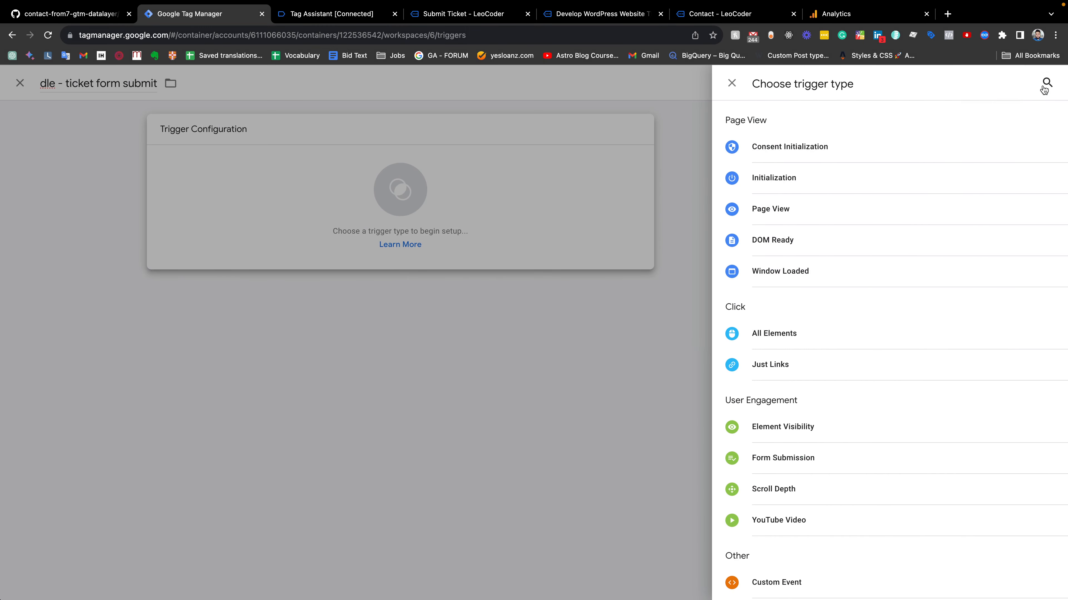
{"action": "left_click", "coordinate": [1043, 84]}
{"action": "type", "text": "cust"}
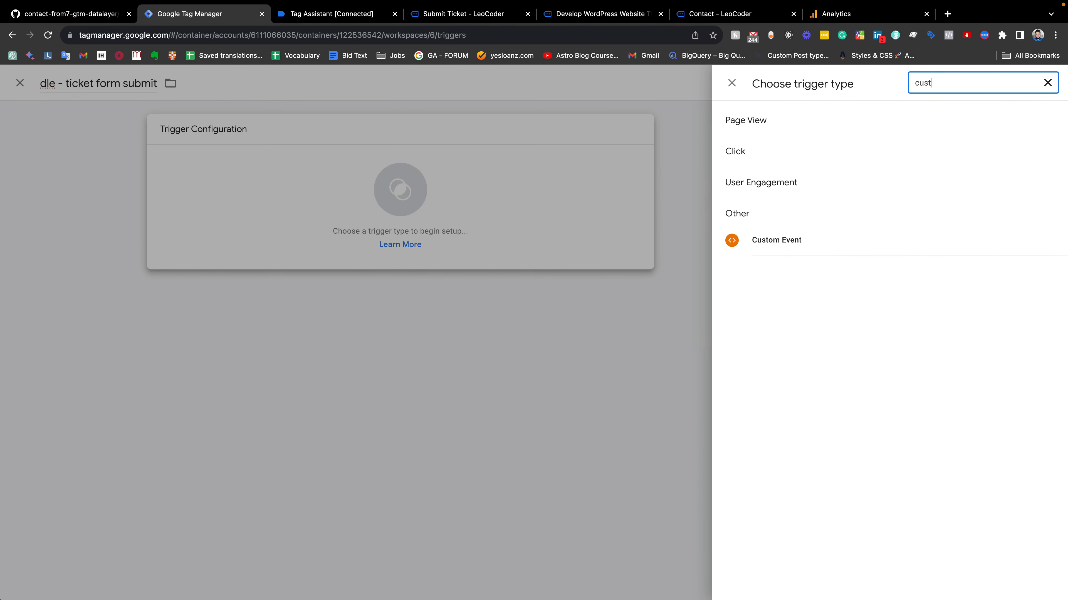
{"action": "left_click", "coordinate": [797, 252]}
{"action": "left_click", "coordinate": [500, 243]}
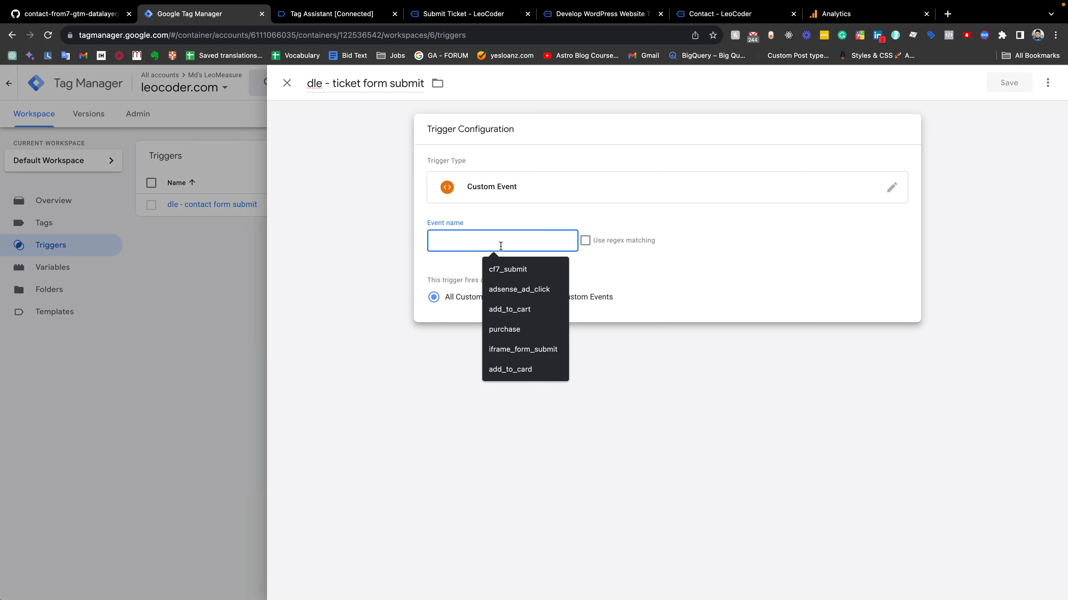
{"action": "left_click", "coordinate": [513, 272]}
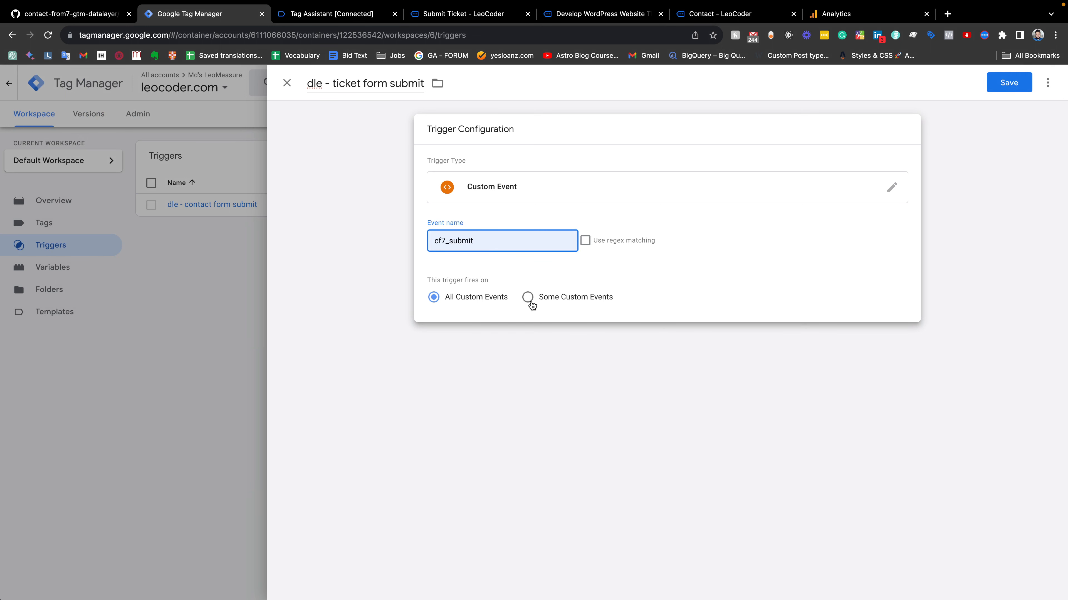
Limit the trigger to some custom events where dlv - formId equals 32208, and save it
{"action": "left_click", "coordinate": [528, 299]}
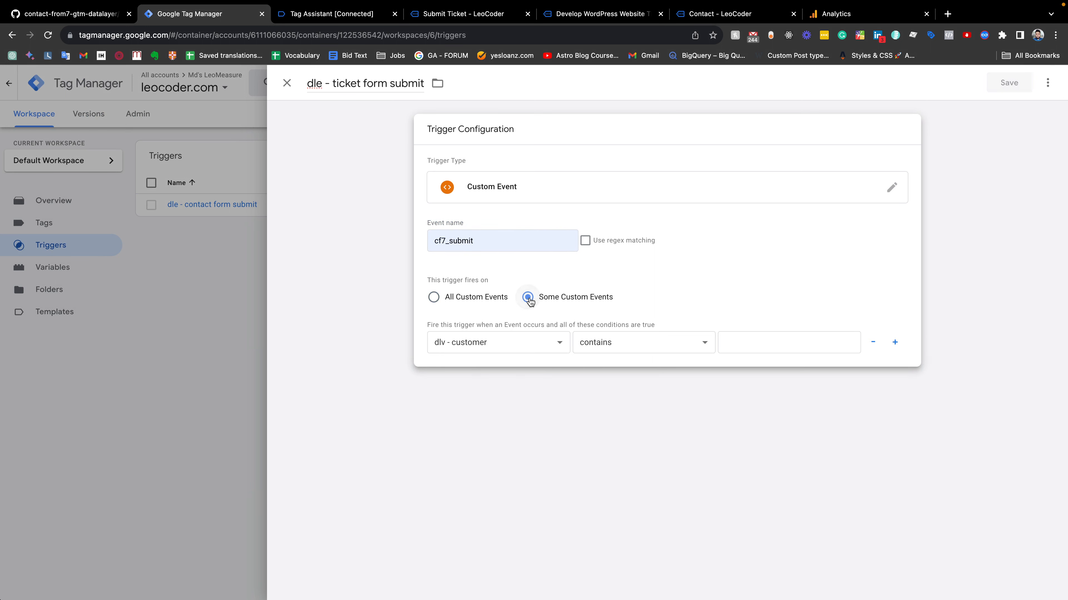
{"action": "left_click", "coordinate": [491, 334]}
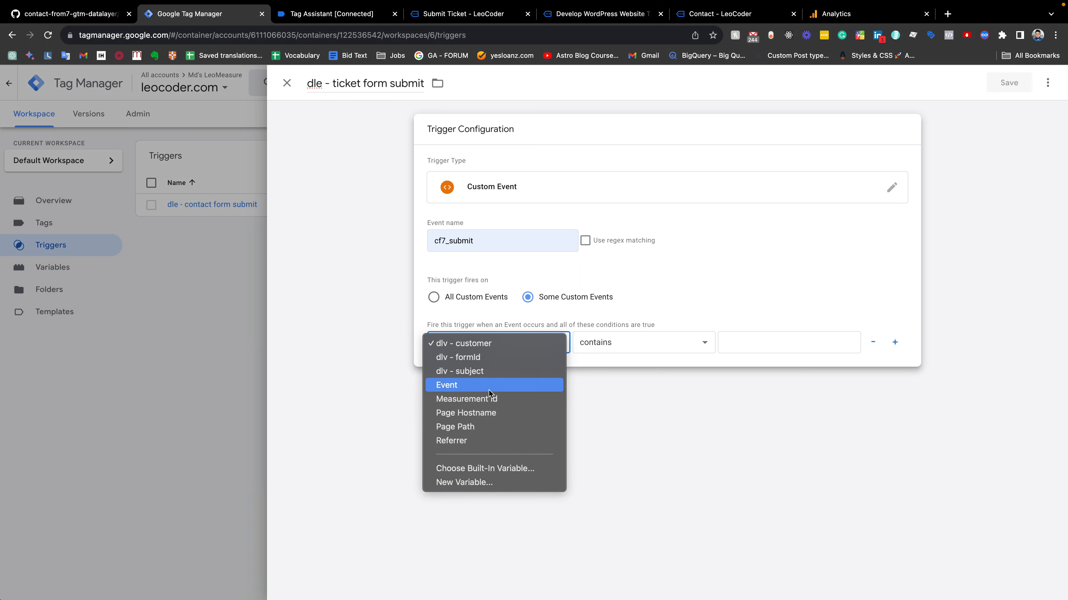
{"action": "left_click", "coordinate": [459, 358]}
{"action": "left_click", "coordinate": [646, 346]}
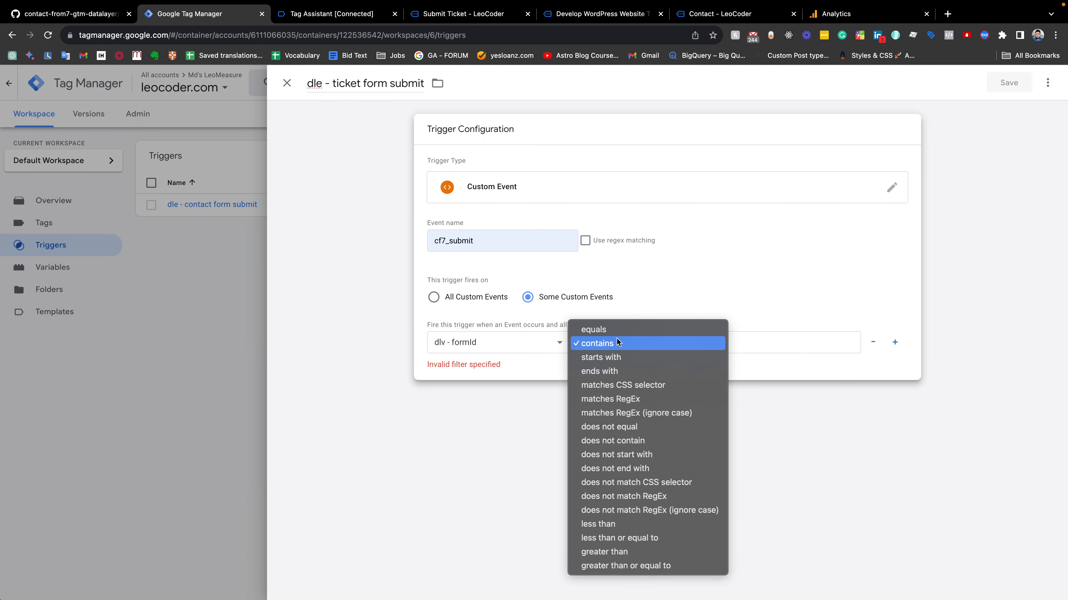
{"action": "left_click", "coordinate": [622, 330]}
{"action": "left_click", "coordinate": [756, 334]}
{"action": "type", "text": "32208"}
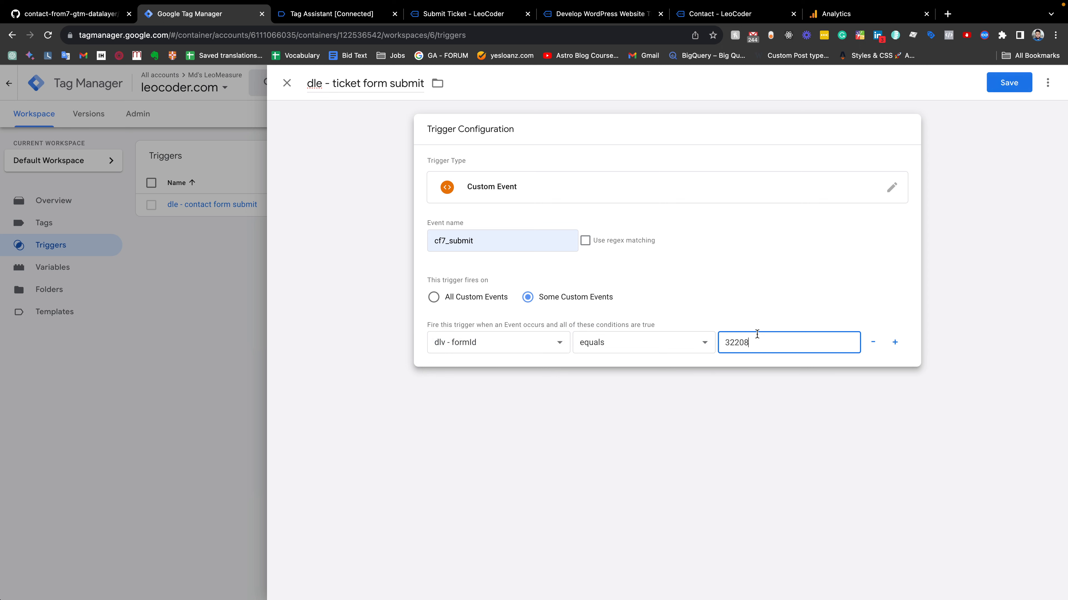
{"action": "left_click", "coordinate": [1010, 83]}
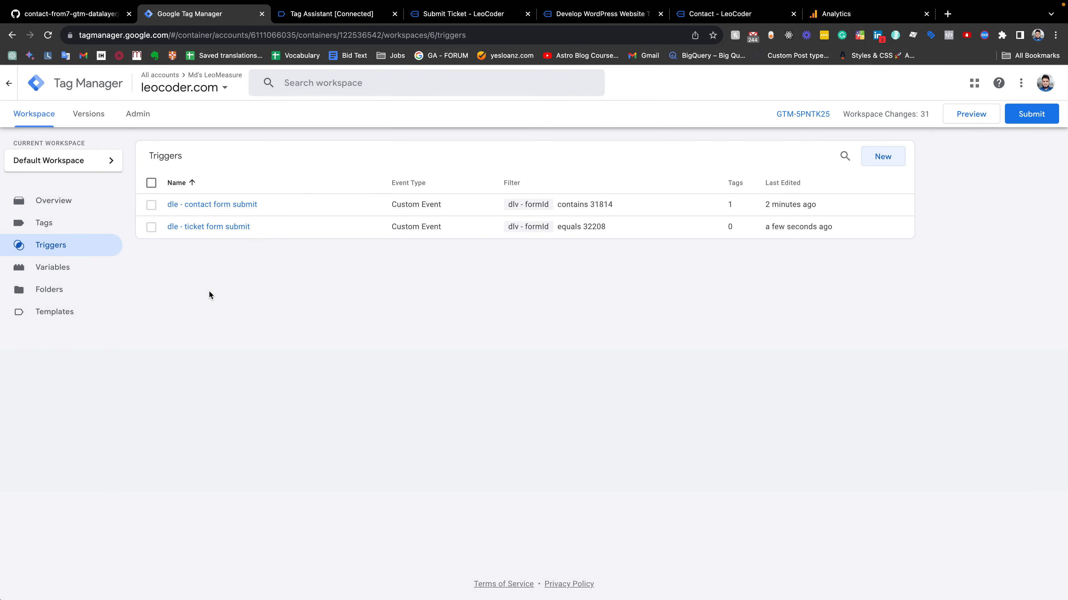
Create a new tag in the workspace and name it "GA4 - Submit Ticket"
{"action": "left_click", "coordinate": [50, 229]}
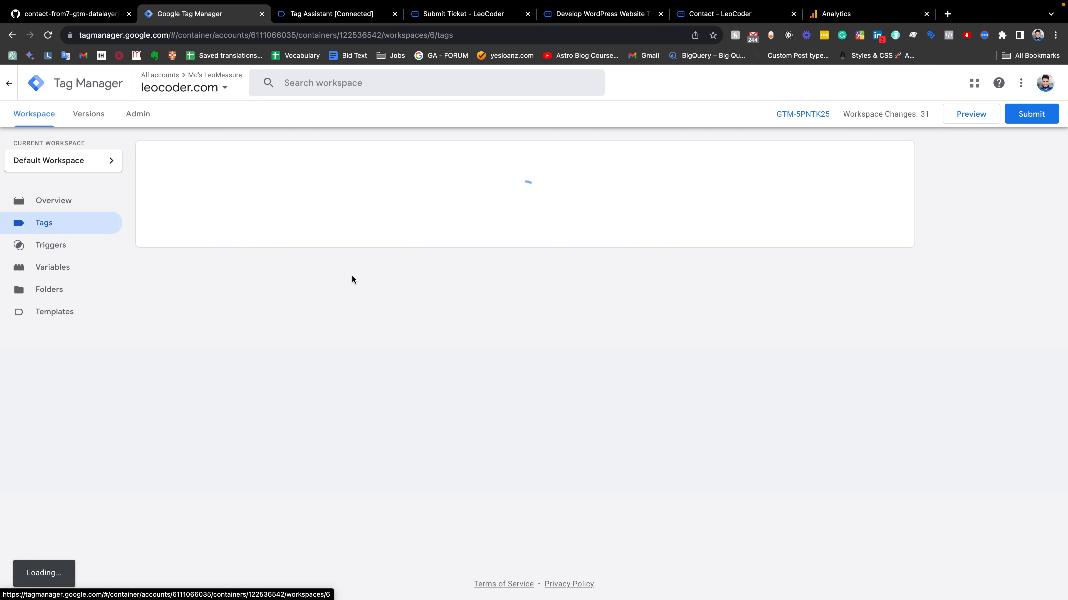
{"action": "left_click", "coordinate": [880, 158]}
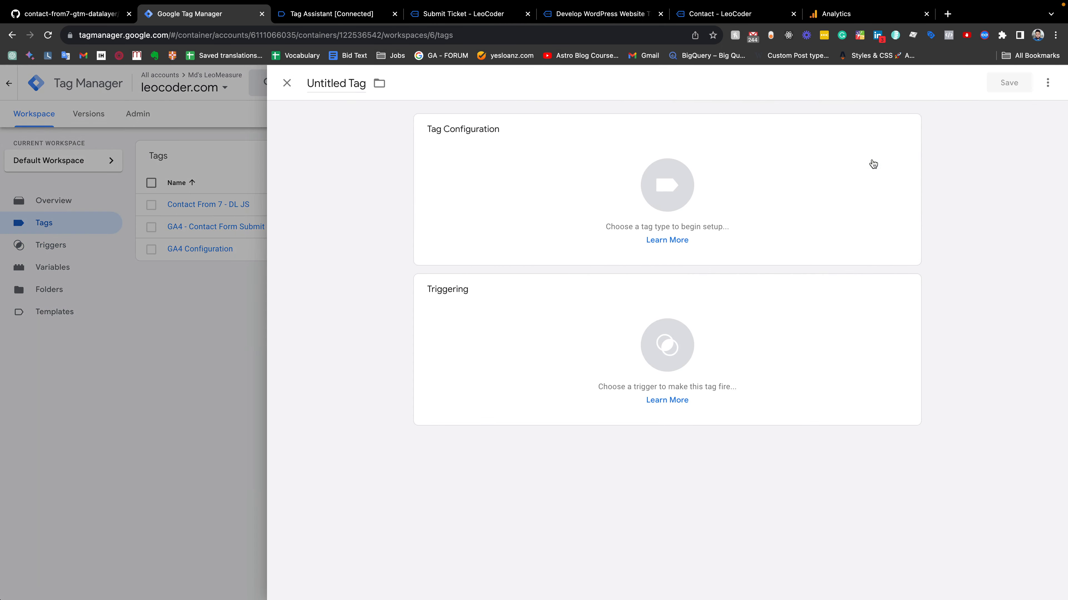
{"action": "left_click", "coordinate": [352, 83]}
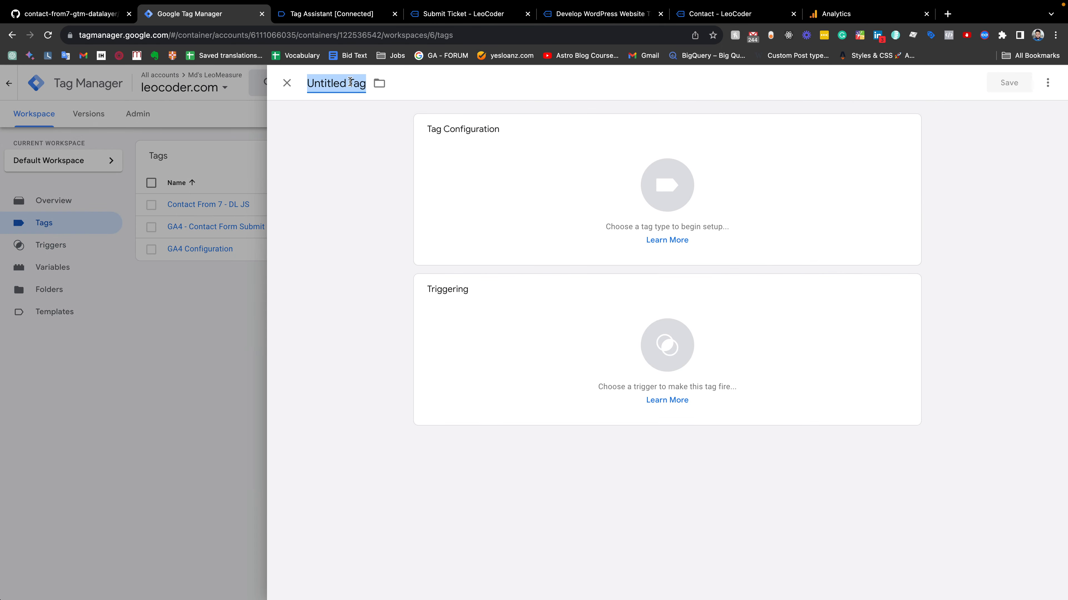
{"action": "type", "text": "GA4"}
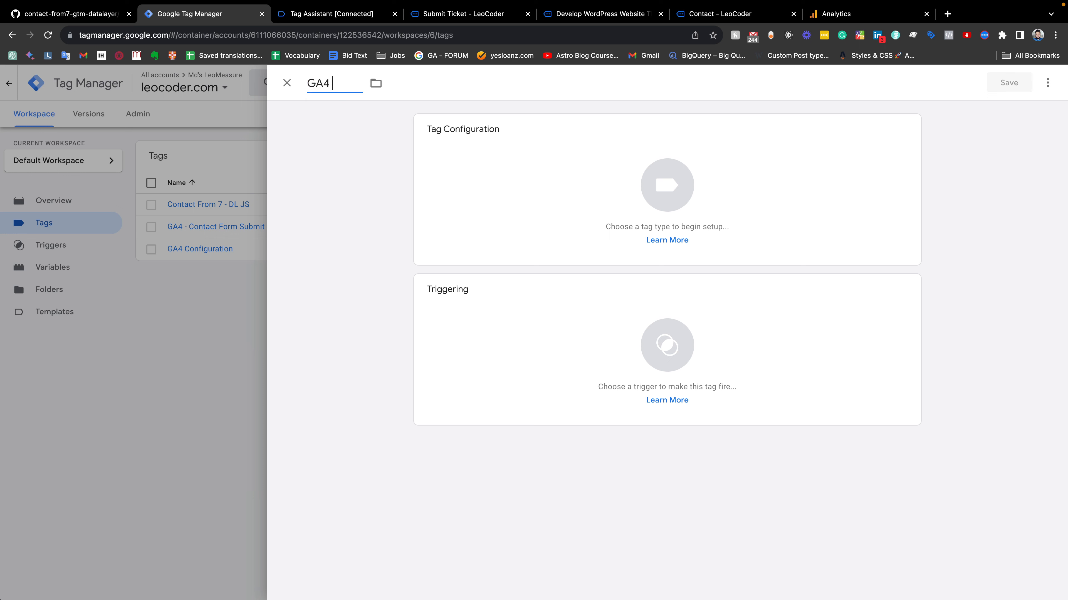
{"action": "type", "text": " - Submit Ticket"}
Configure the tag as a Google Analytics: GA4 Event with the {{Measurement Id}} variable and event name ticket_submit
{"action": "left_click", "coordinate": [643, 165]}
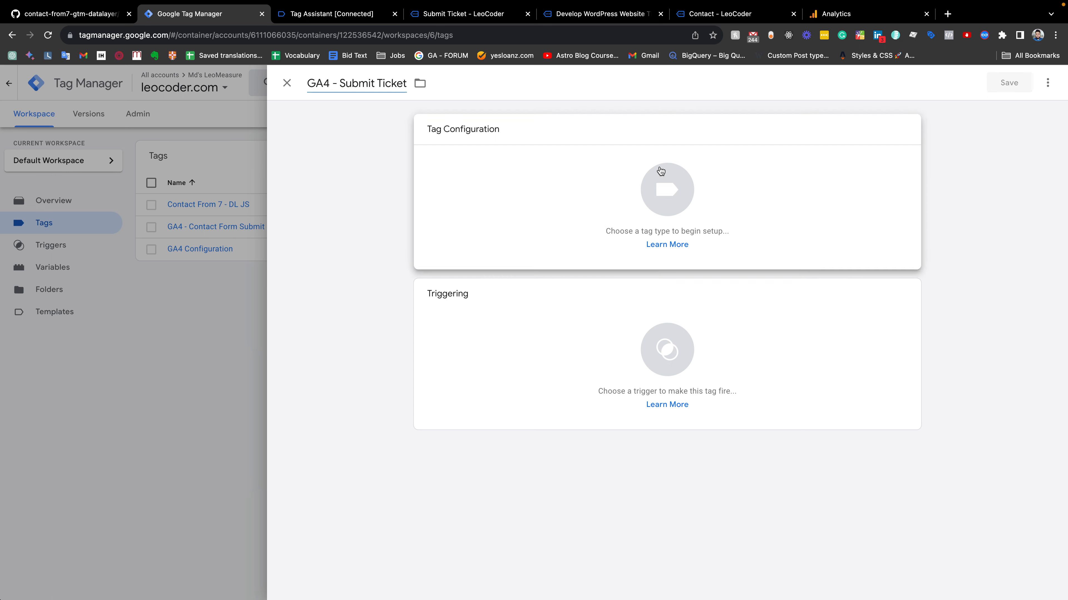
{"action": "left_click", "coordinate": [797, 185]}
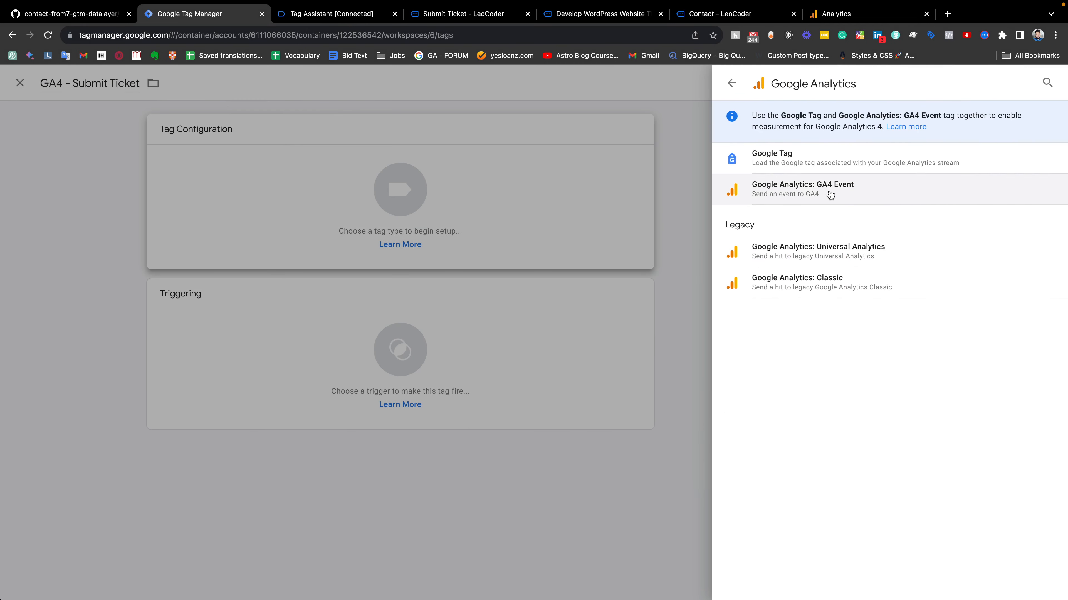
{"action": "left_click", "coordinate": [799, 188]}
{"action": "left_click", "coordinate": [491, 246]}
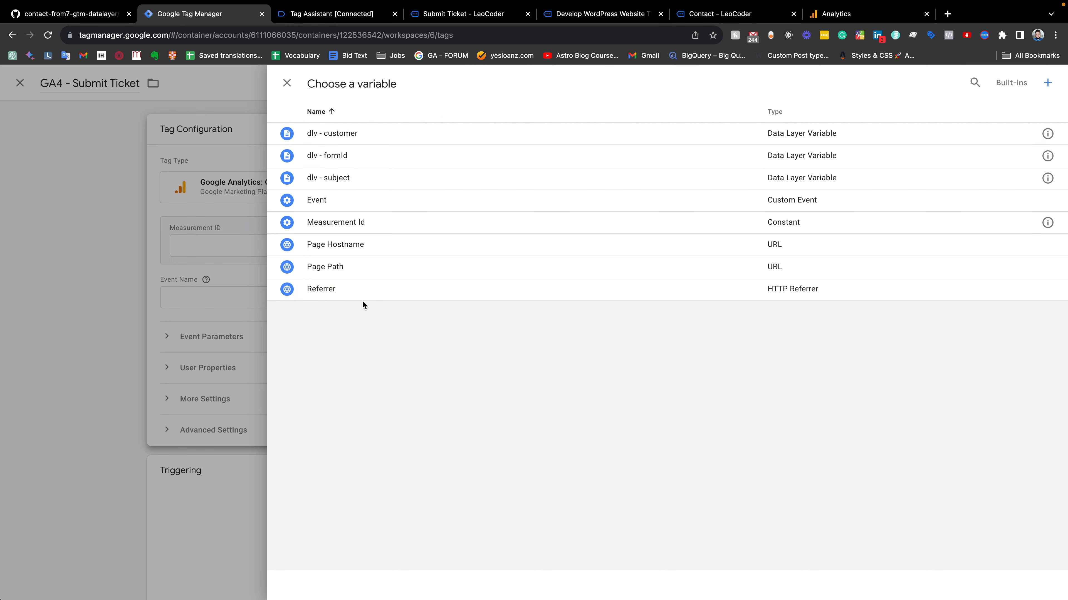
{"action": "left_click", "coordinate": [357, 222]}
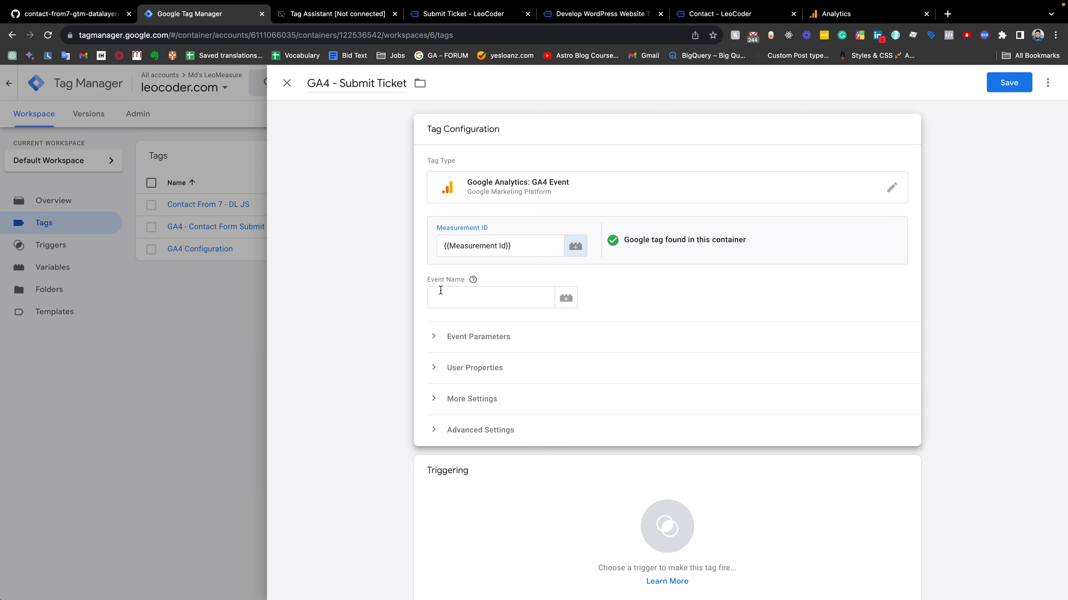
{"action": "left_click", "coordinate": [474, 302]}
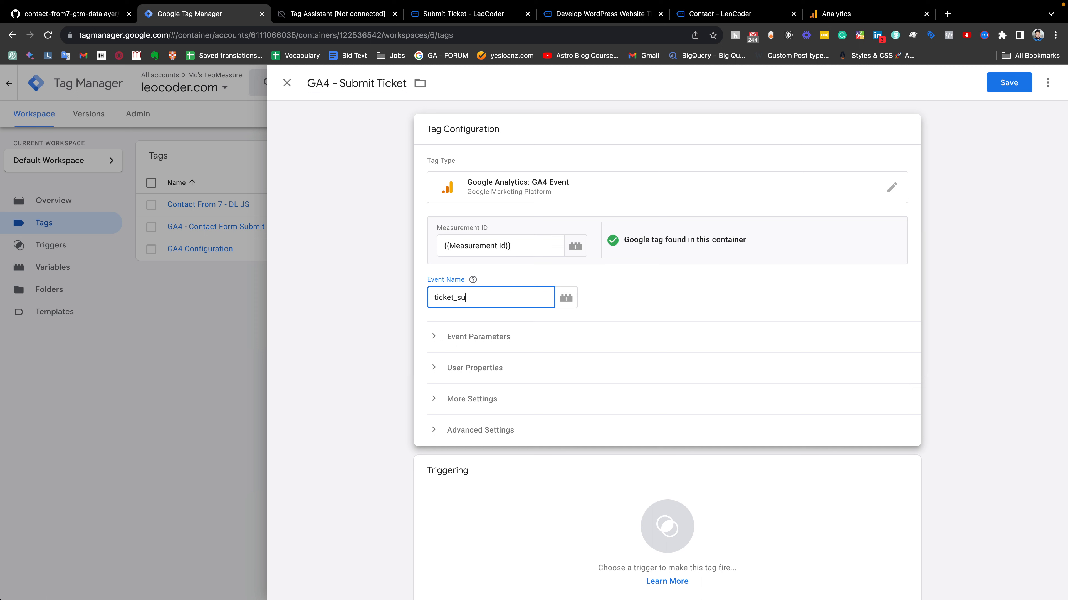
{"action": "type", "text": "bmit"}
Add an event parameter named formId to the tag with the value {{dlv - formId}}
{"action": "left_click", "coordinate": [479, 339]}
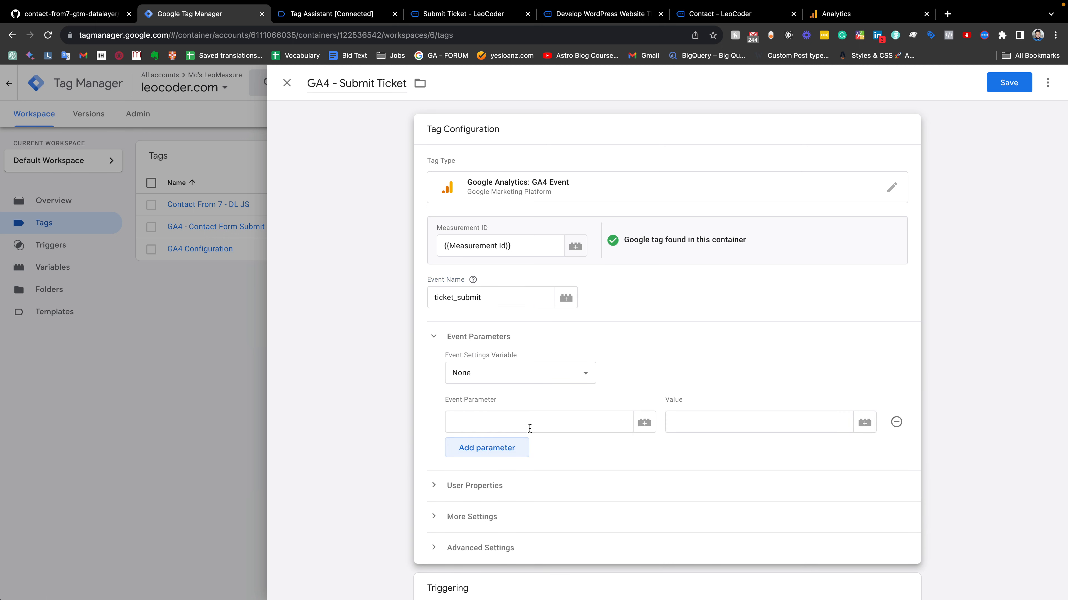
{"action": "left_click", "coordinate": [530, 428]}
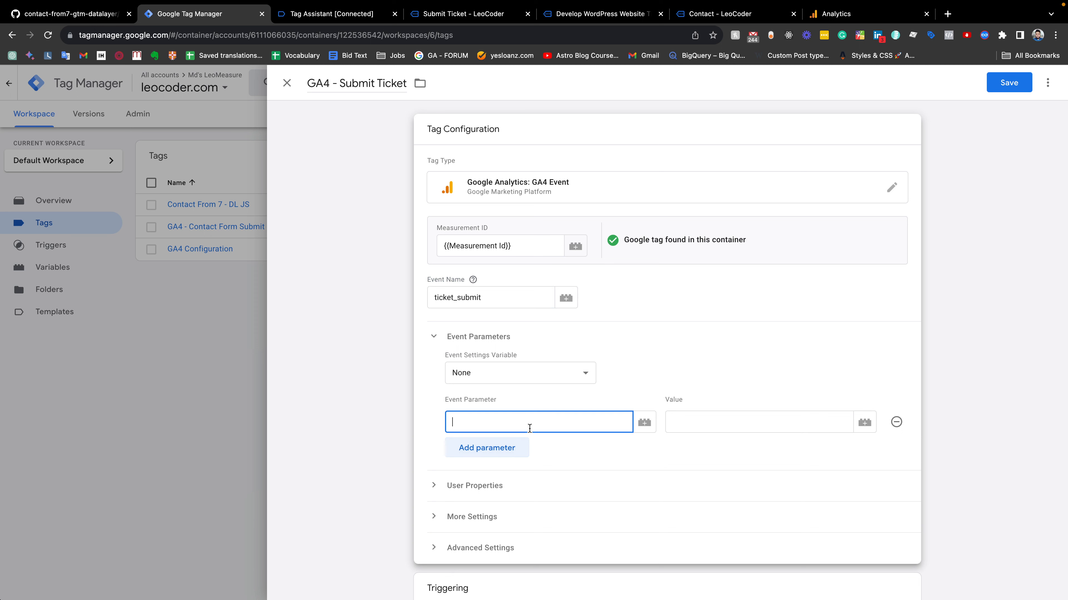
{"action": "type", "text": "formId"}
{"action": "left_click", "coordinate": [771, 421]}
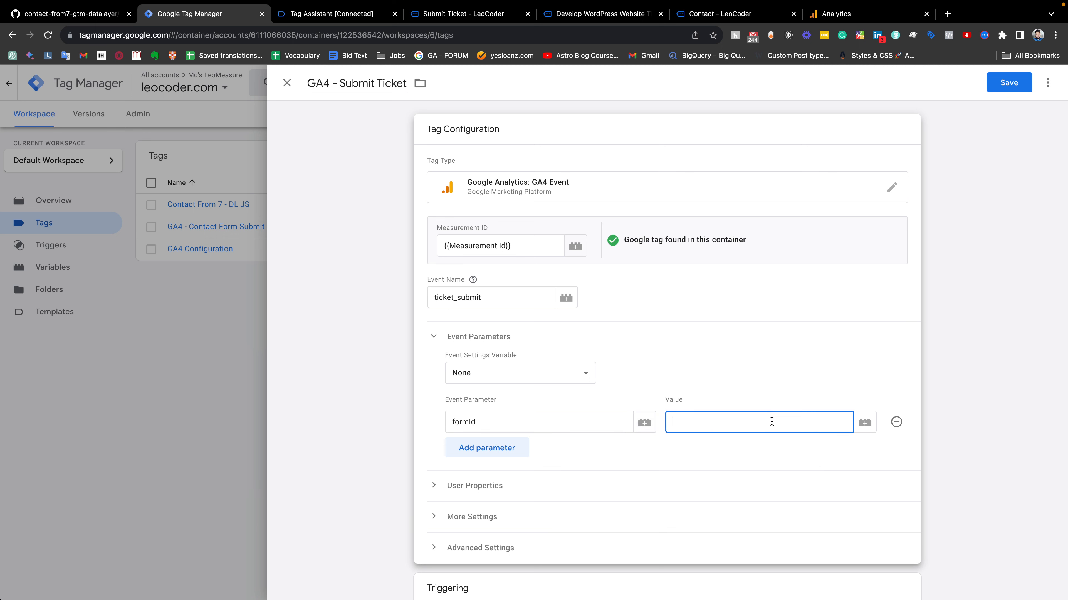
{"action": "type", "text": "{{"}
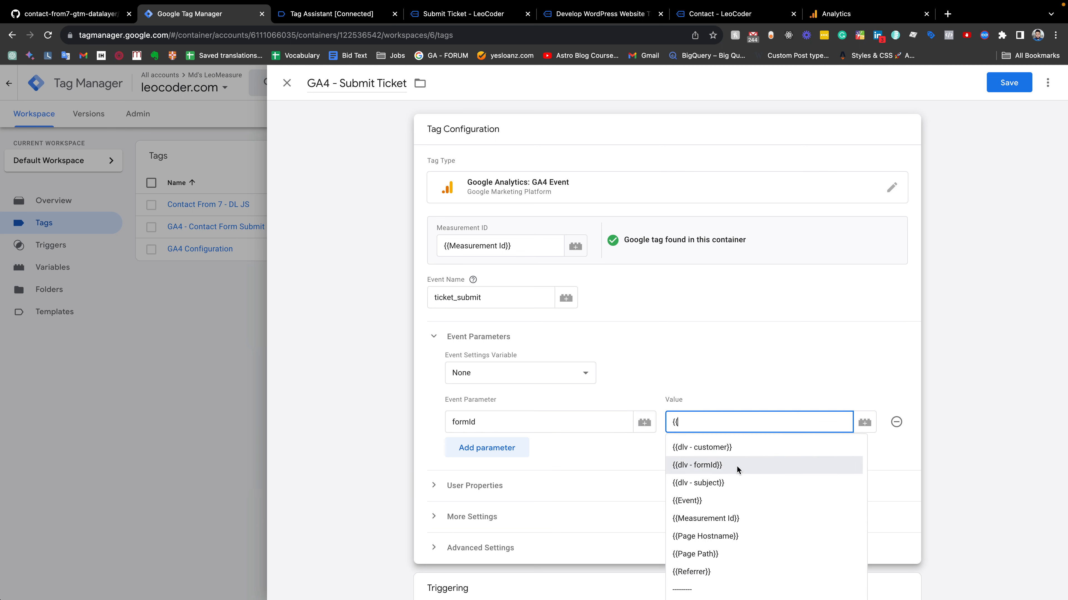
{"action": "left_click", "coordinate": [715, 465]}
Add a second event parameter named customer with the value {{dlv - customer}}
{"action": "left_click", "coordinate": [489, 448]}
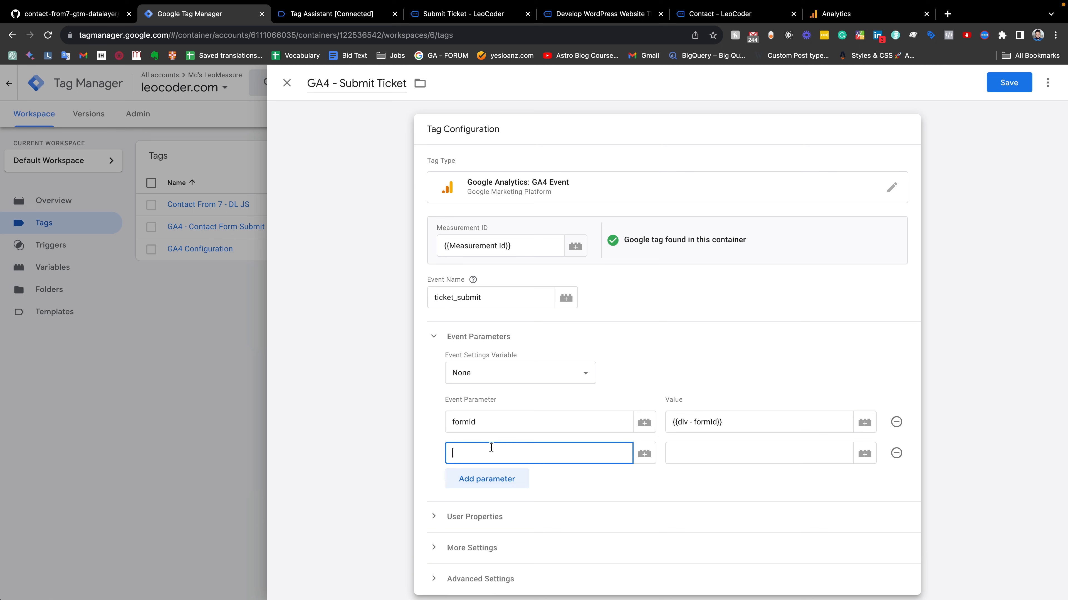
{"action": "type", "text": "c"}
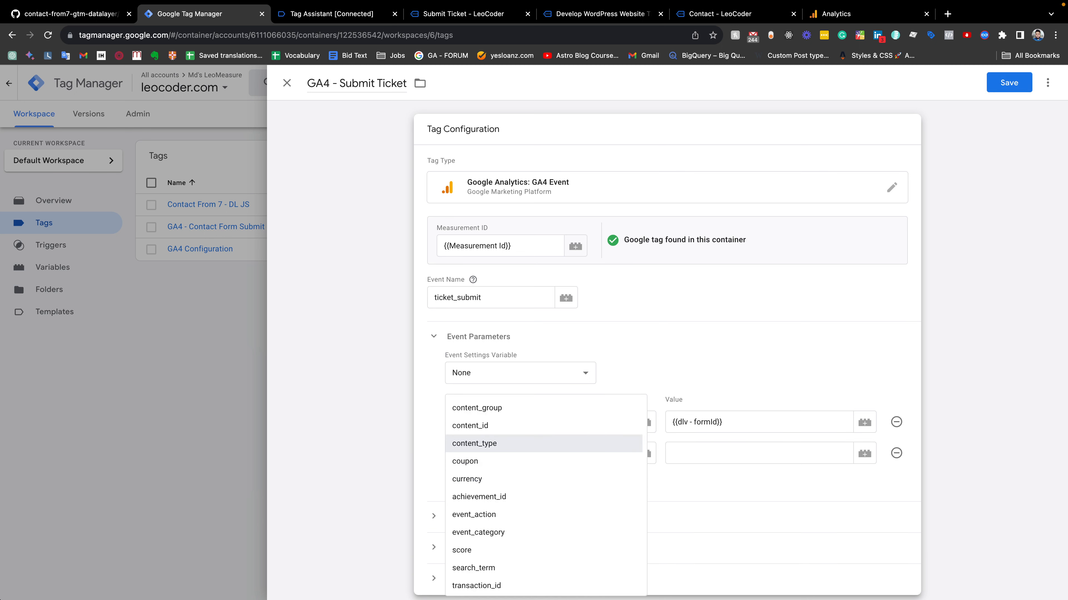
{"action": "type", "text": "ust"}
{"action": "key", "text": "BackSpace"}
{"action": "key", "text": "BackSpace"}
{"action": "key", "text": "BackSpace"}
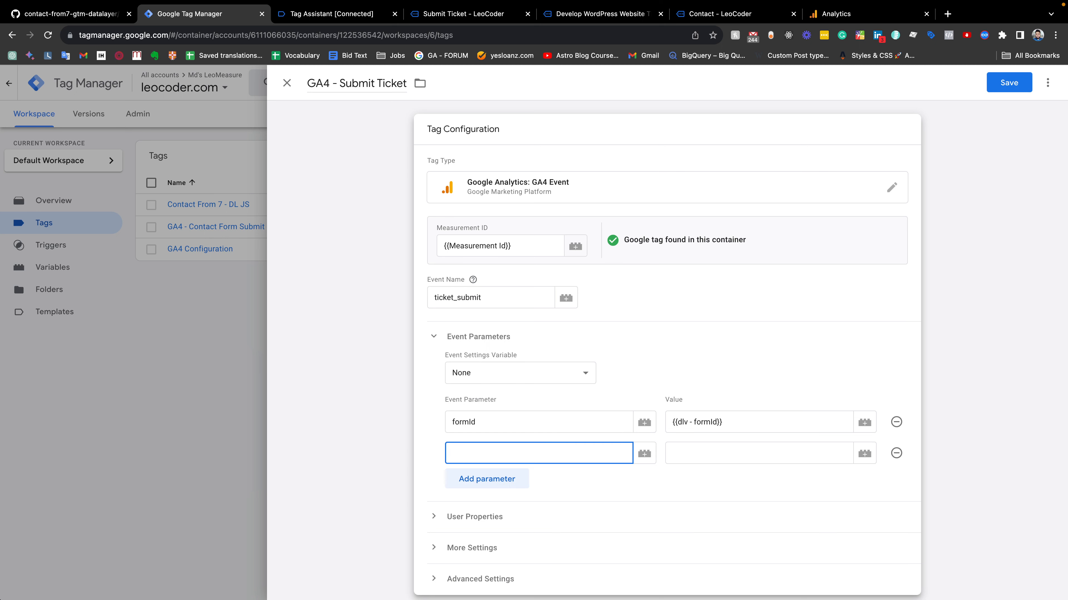
{"action": "type", "text": "customer"}
{"action": "left_click", "coordinate": [728, 460]}
{"action": "type", "text": "{{cus"}
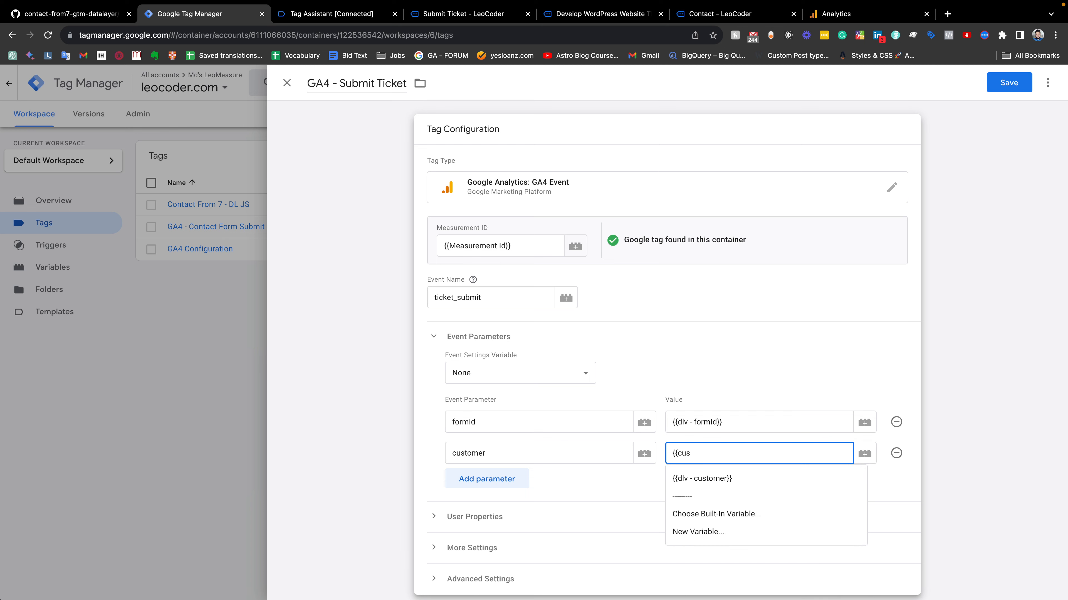
{"action": "left_click", "coordinate": [735, 478]}
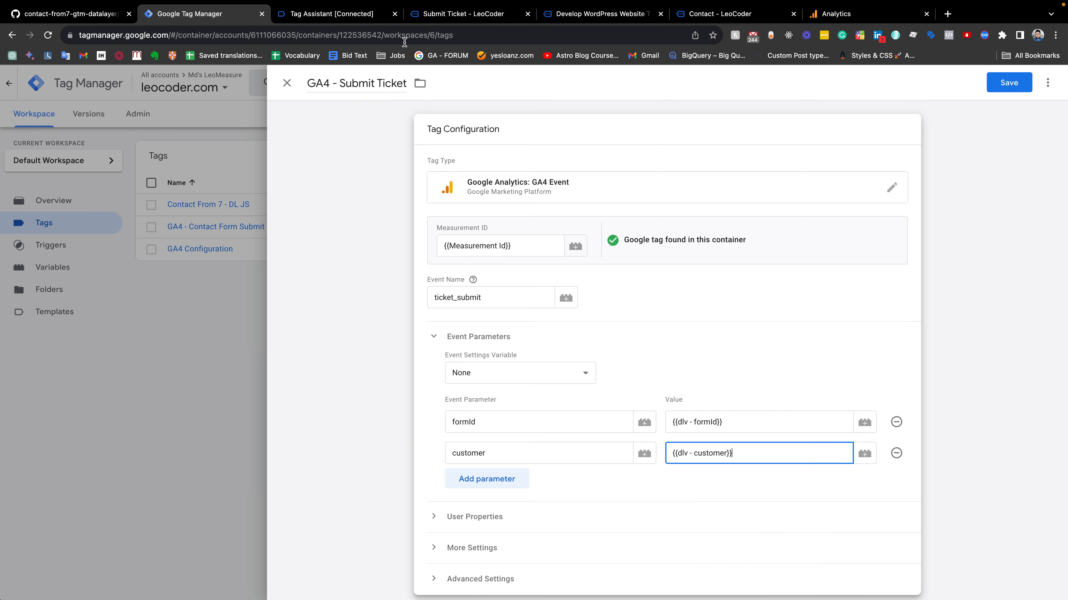
In Tag Assistant, examine the form inputs in the cf7_submit data layer: name, email, subject and message
{"action": "left_click", "coordinate": [353, 16]}
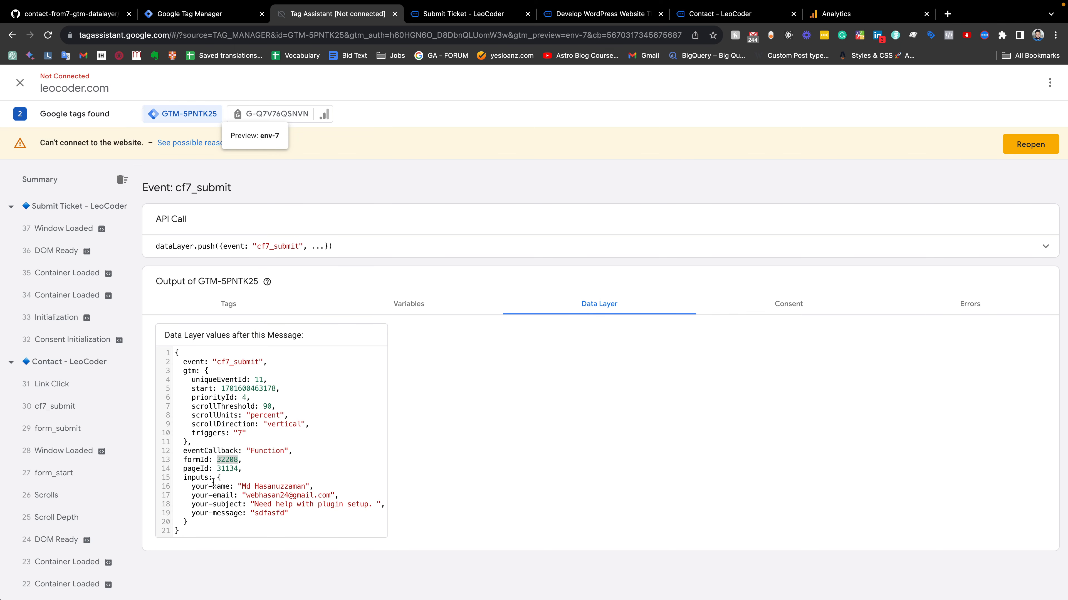
{"action": "left_click_drag", "start_coordinate": [191, 487], "coordinate": [311, 486]}
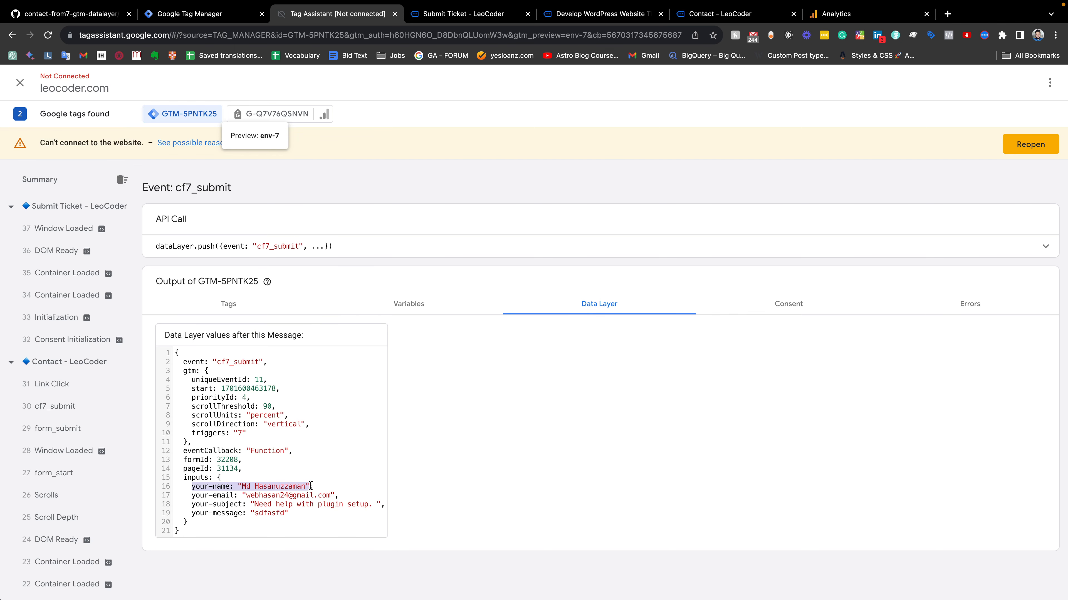
{"action": "left_click", "coordinate": [220, 487]}
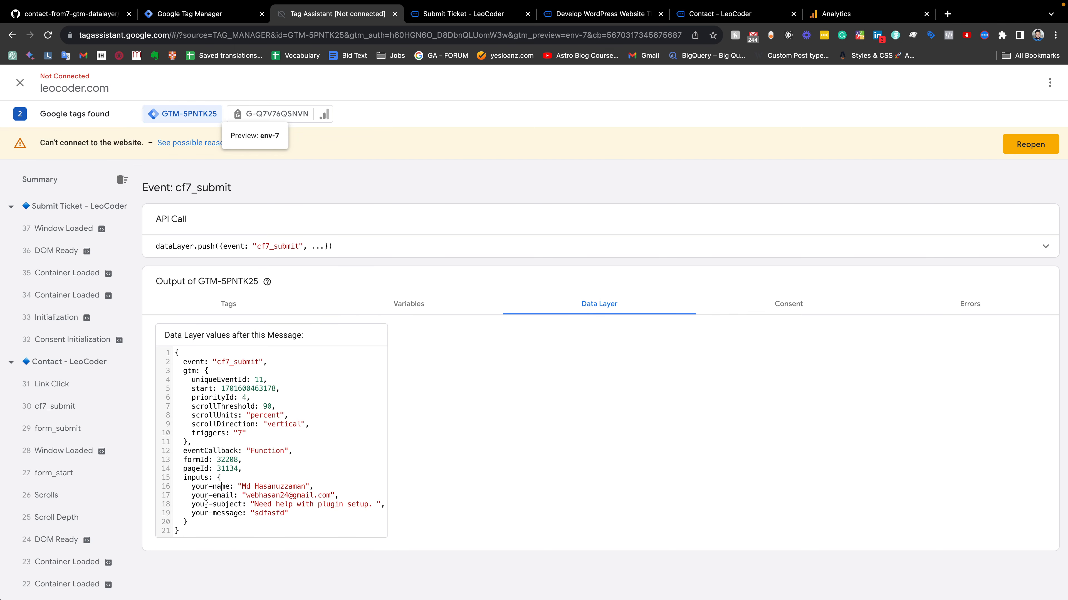
{"action": "left_click_drag", "start_coordinate": [192, 504], "coordinate": [282, 504]}
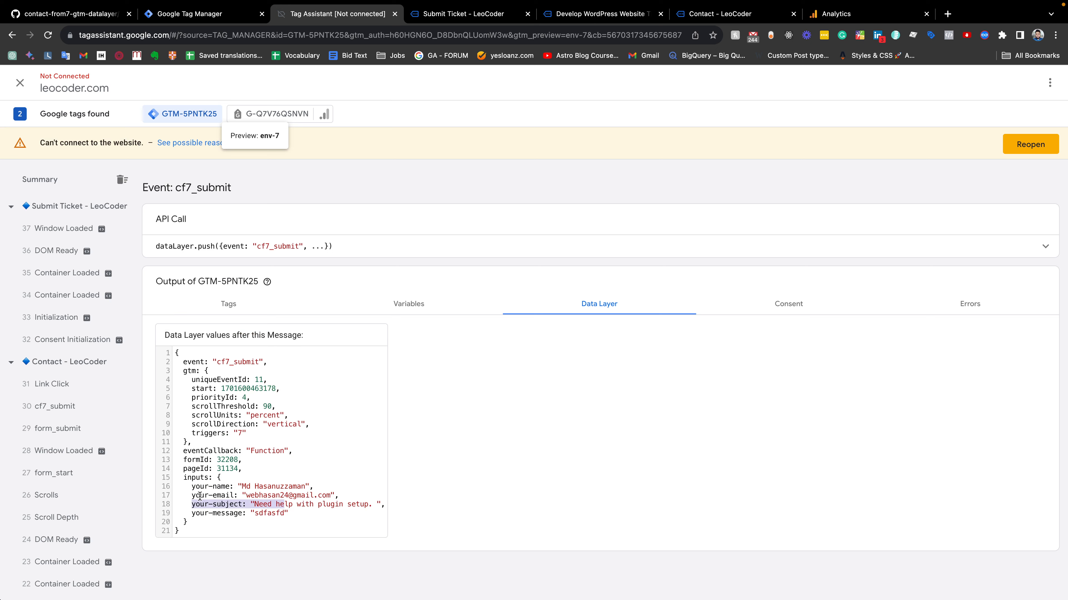
{"action": "left_click_drag", "start_coordinate": [191, 486], "coordinate": [313, 486]}
{"action": "left_click_drag", "start_coordinate": [191, 498], "coordinate": [316, 498]}
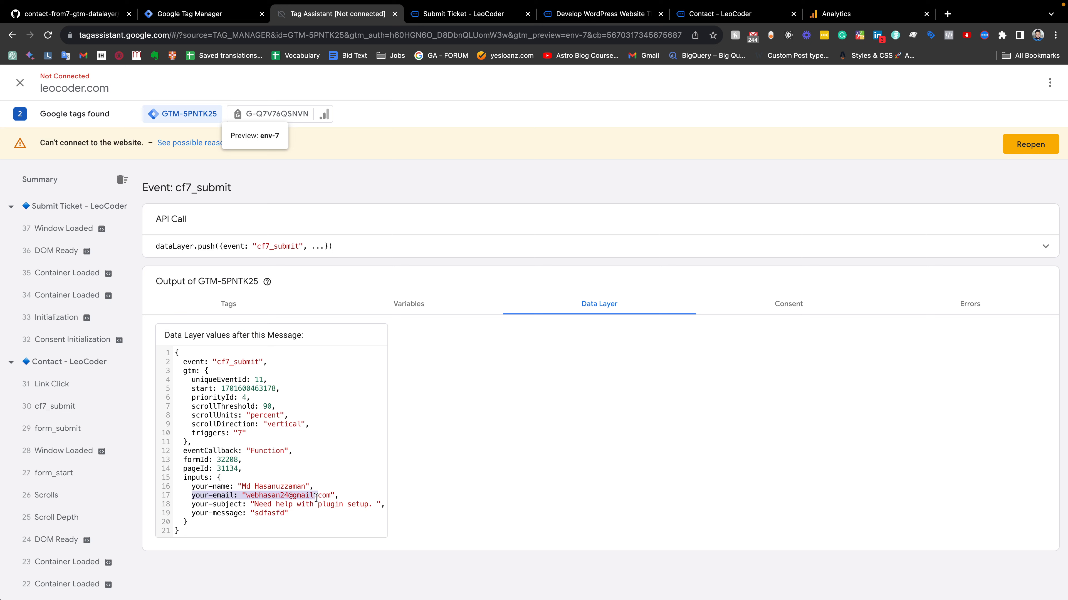
{"action": "mouse_move", "coordinate": [191, 504]}
{"action": "left_mouse_down"}
{"action": "mouse_move", "coordinate": [341, 505]}
{"action": "mouse_move", "coordinate": [191, 514]}
{"action": "mouse_move", "coordinate": [188, 486]}
{"action": "left_mouse_up"}
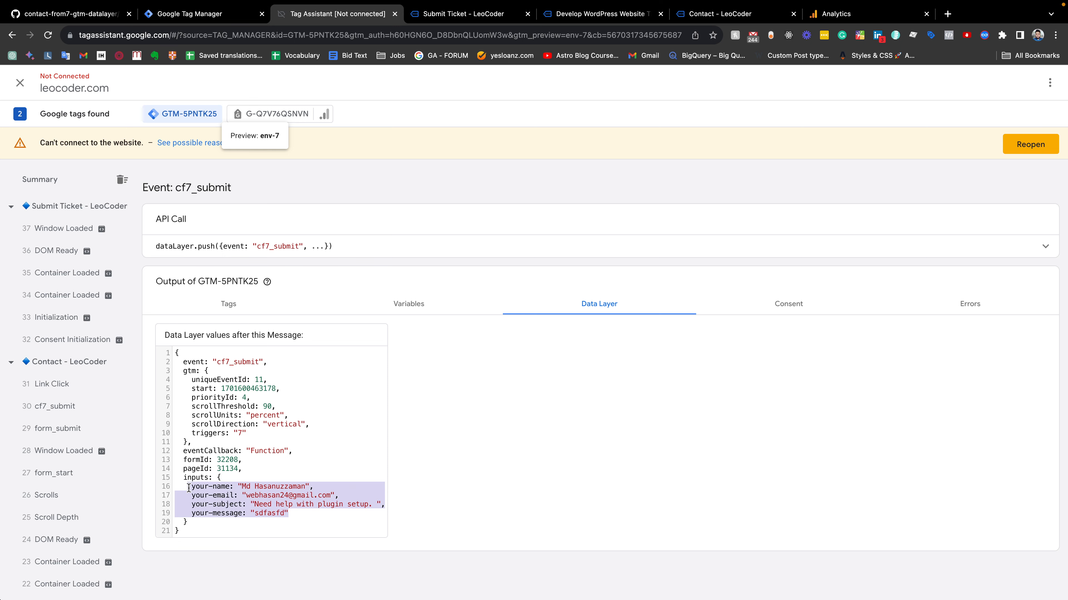
Back in Tag Manager, assign the dle - ticket form submit trigger to the GA4 - Submit Ticket tag and save it
{"action": "left_click", "coordinate": [252, 12]}
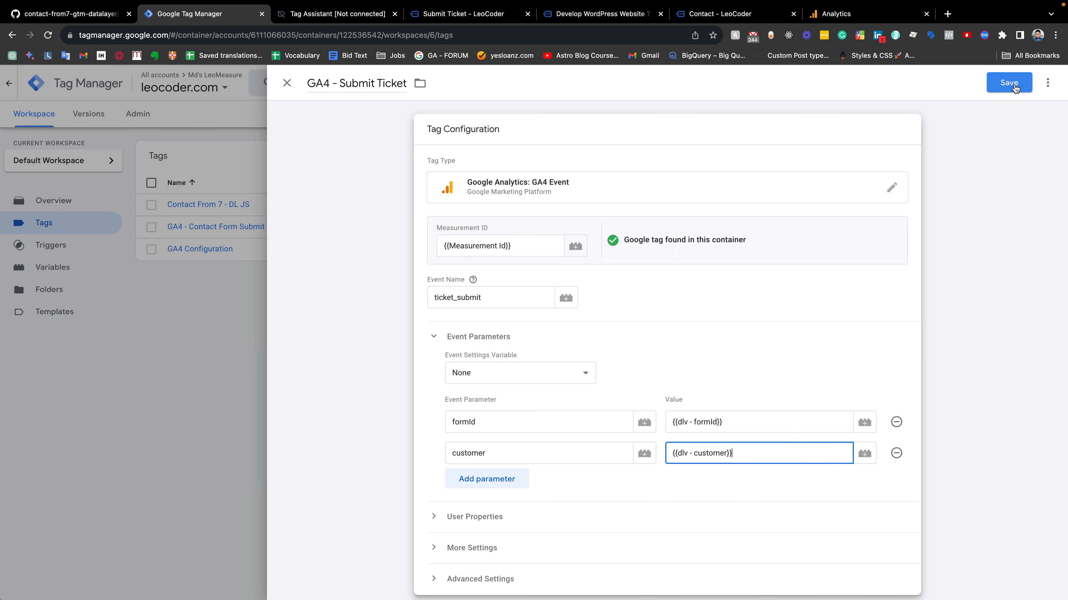
{"action": "scroll", "coordinate": [742, 290], "scroll_direction": "down", "scroll_amount": 3}
{"action": "left_click", "coordinate": [671, 516]}
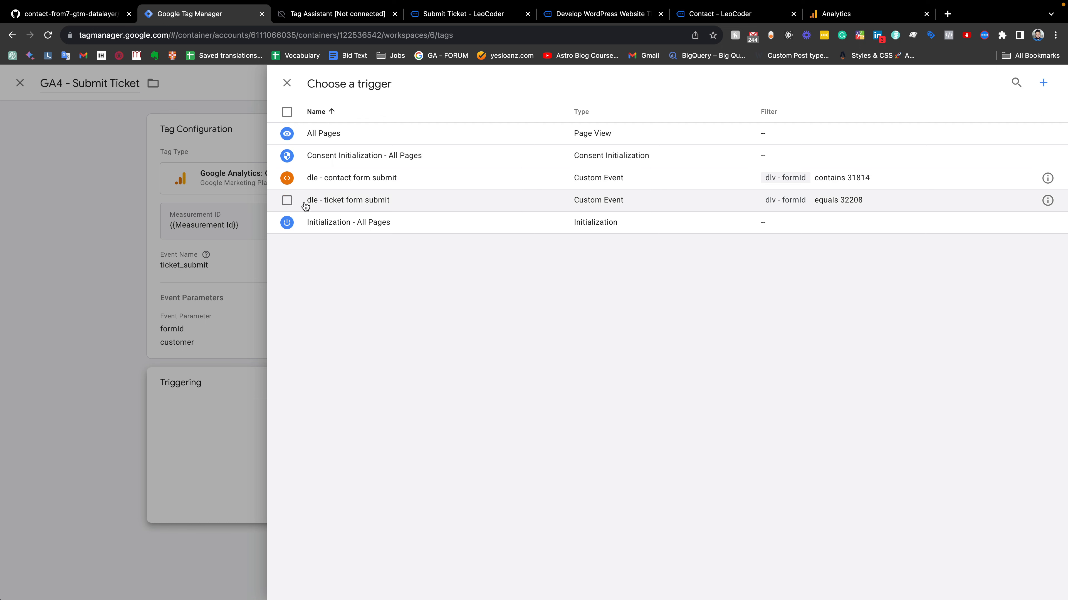
{"action": "left_click", "coordinate": [353, 201]}
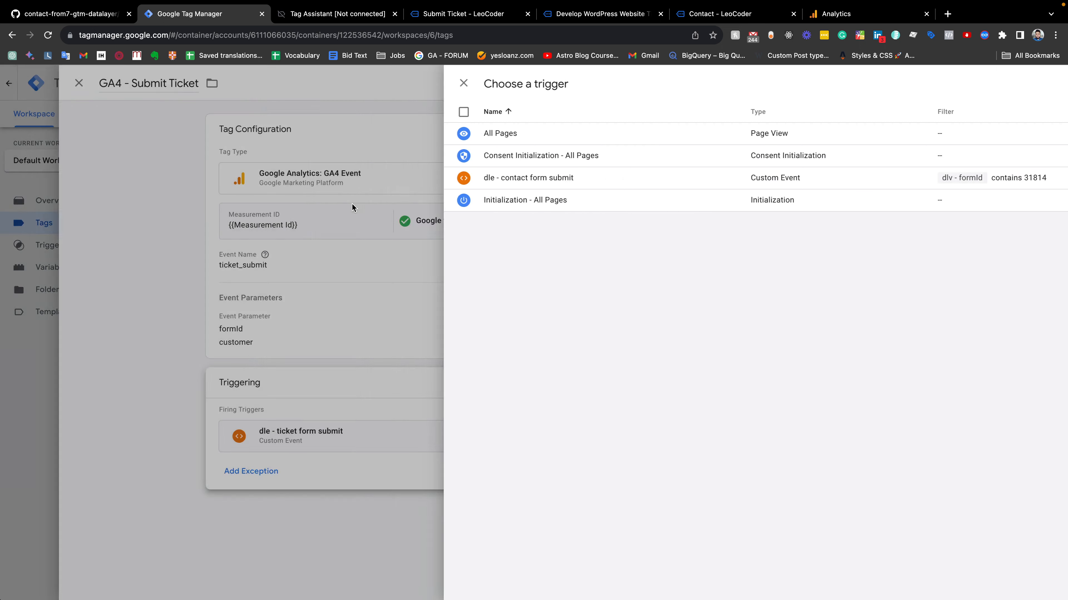
{"action": "left_click", "coordinate": [1003, 84]}
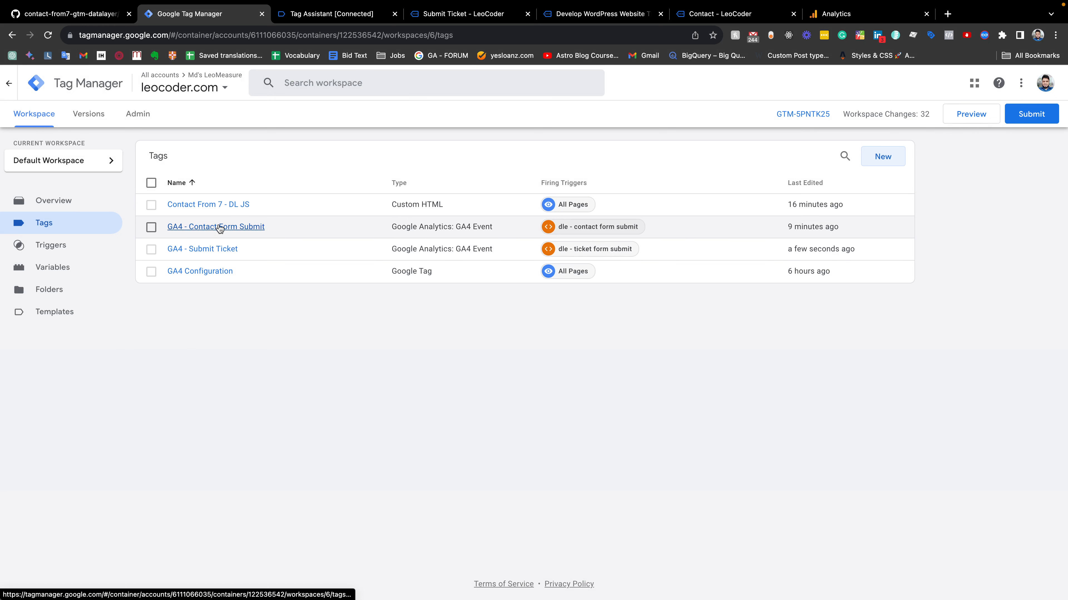
Start a preview session of the container and go to the connected leocoder.com page
{"action": "left_click", "coordinate": [958, 119]}
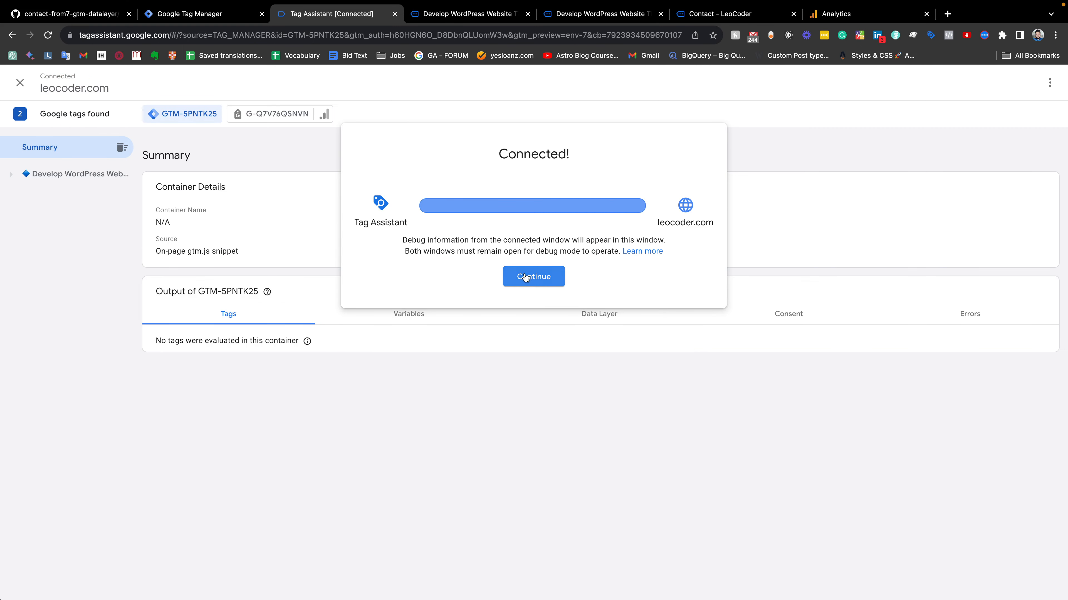
{"action": "left_click", "coordinate": [529, 278]}
{"action": "left_click", "coordinate": [467, 12]}
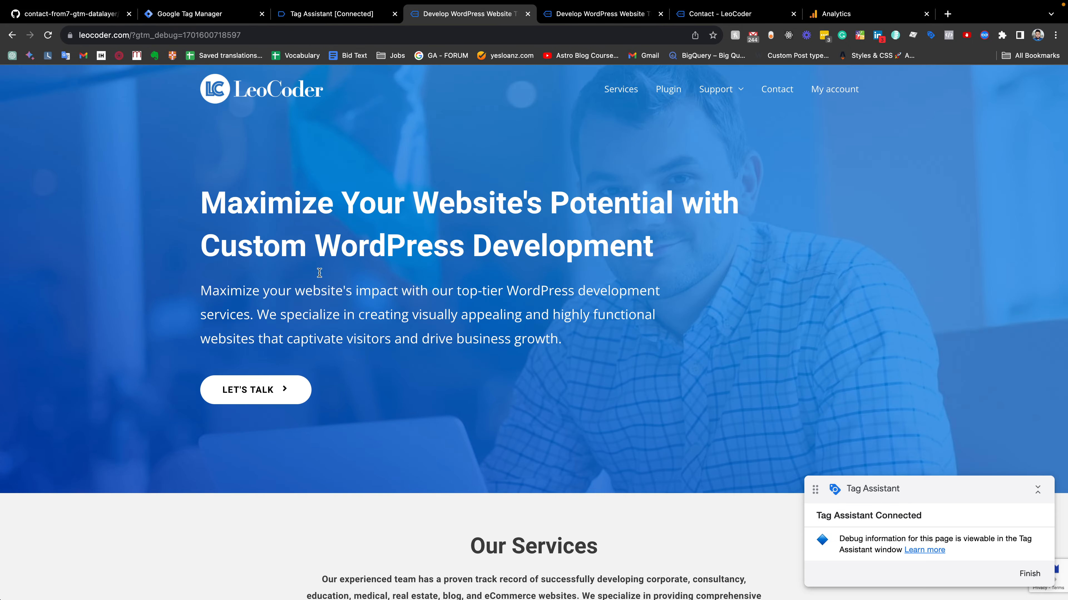
Open the website's Contact page in a new browser tab and switch to it
{"action": "scroll", "coordinate": [386, 276], "scroll_direction": "down", "scroll_amount": 10}
{"action": "scroll", "coordinate": [386, 275], "scroll_direction": "up", "scroll_amount": 10}
{"action": "scroll", "coordinate": [385, 276], "scroll_direction": "down", "scroll_amount": 20}
{"action": "scroll", "coordinate": [385, 275], "scroll_direction": "down", "scroll_amount": 20}
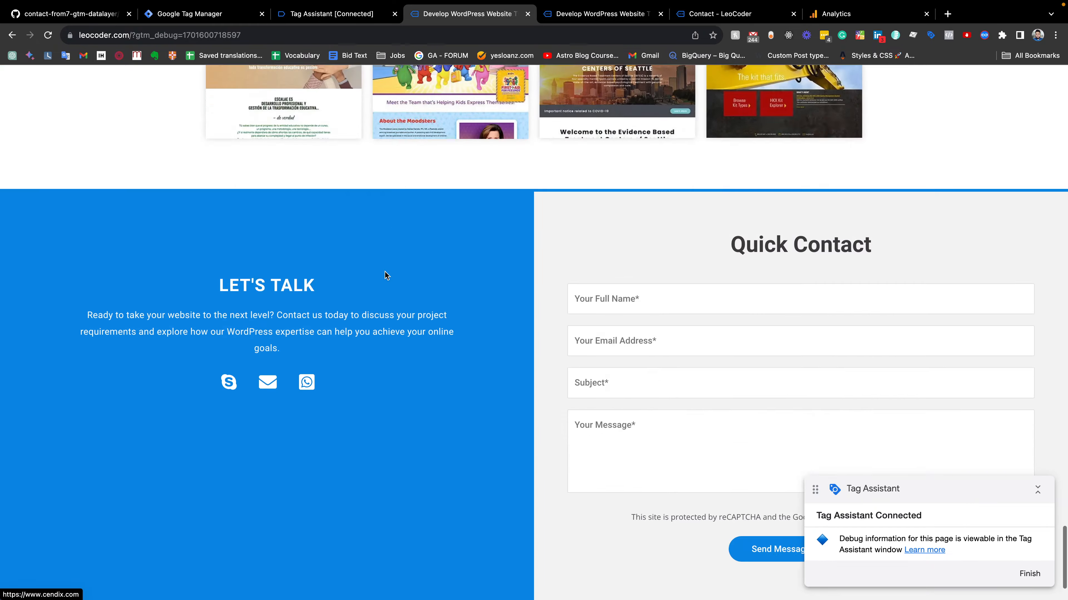
{"action": "scroll", "coordinate": [759, 283], "scroll_direction": "up", "scroll_amount": 20}
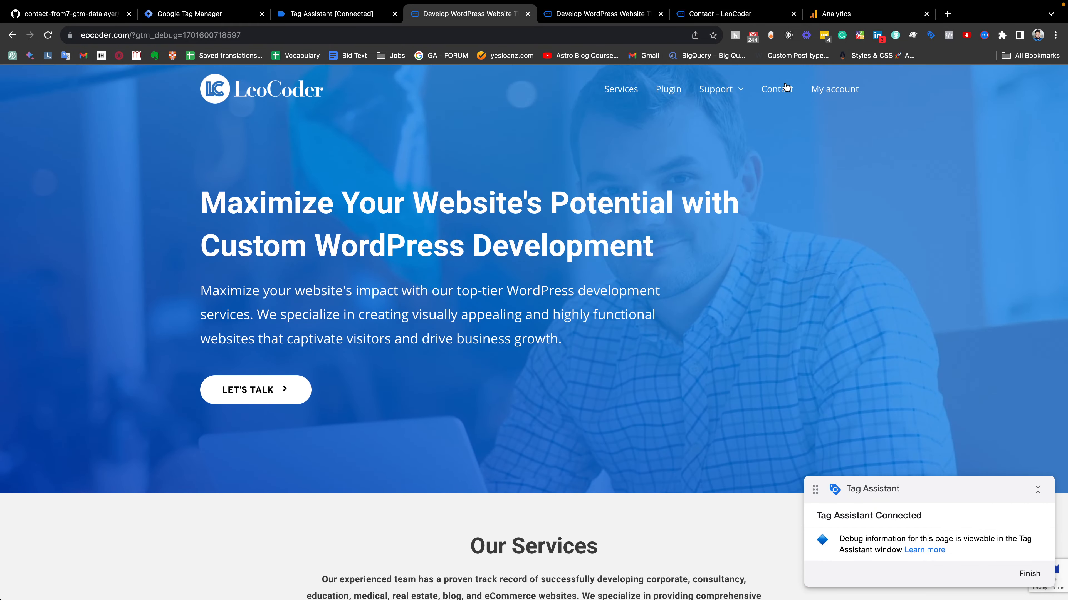
{"action": "left_click", "coordinate": [777, 89], "text": "super"}
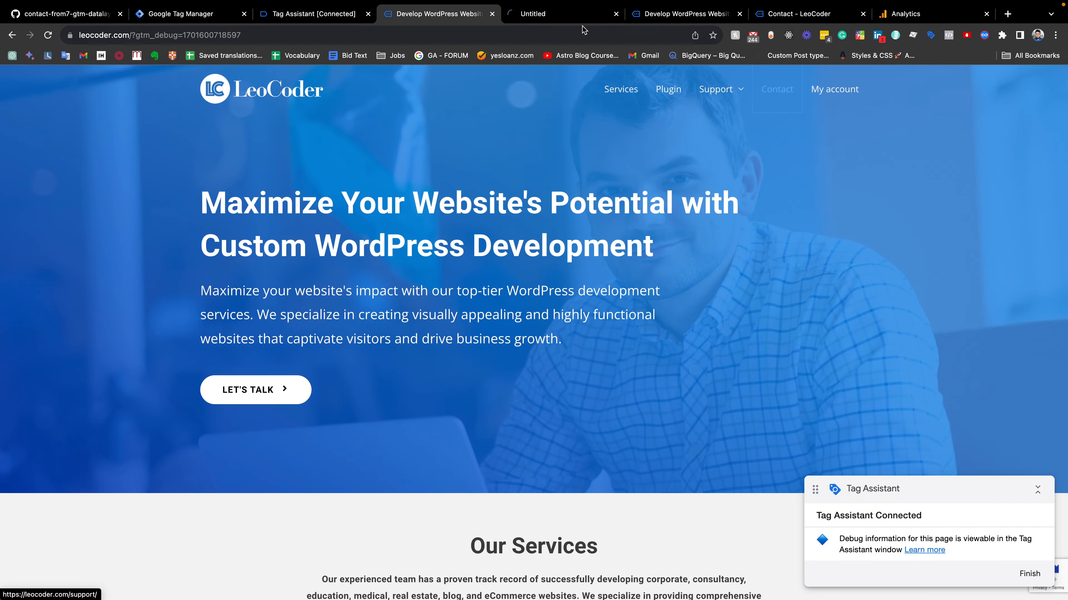
{"action": "left_click", "coordinate": [567, 15]}
{"action": "left_click", "coordinate": [439, 15]}
{"action": "left_click", "coordinate": [548, 14]}
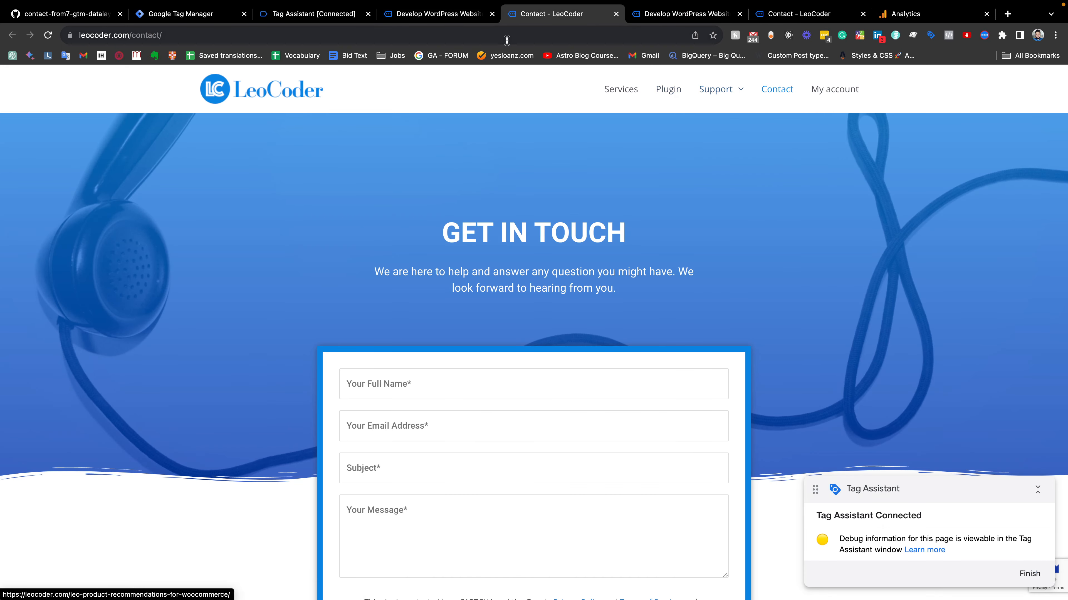
Fill in the full name and email address in the Get in Touch form with the saved entries
{"action": "scroll", "coordinate": [559, 235], "scroll_direction": "down", "scroll_amount": 1}
{"action": "scroll", "coordinate": [560, 235], "scroll_direction": "up", "scroll_amount": 1}
{"action": "scroll", "coordinate": [559, 236], "scroll_direction": "down", "scroll_amount": 5}
{"action": "scroll", "coordinate": [560, 235], "scroll_direction": "up", "scroll_amount": 2}
{"action": "scroll", "coordinate": [618, 194], "scroll_direction": "up", "scroll_amount": 3}
{"action": "scroll", "coordinate": [769, 91], "scroll_direction": "down", "scroll_amount": 3}
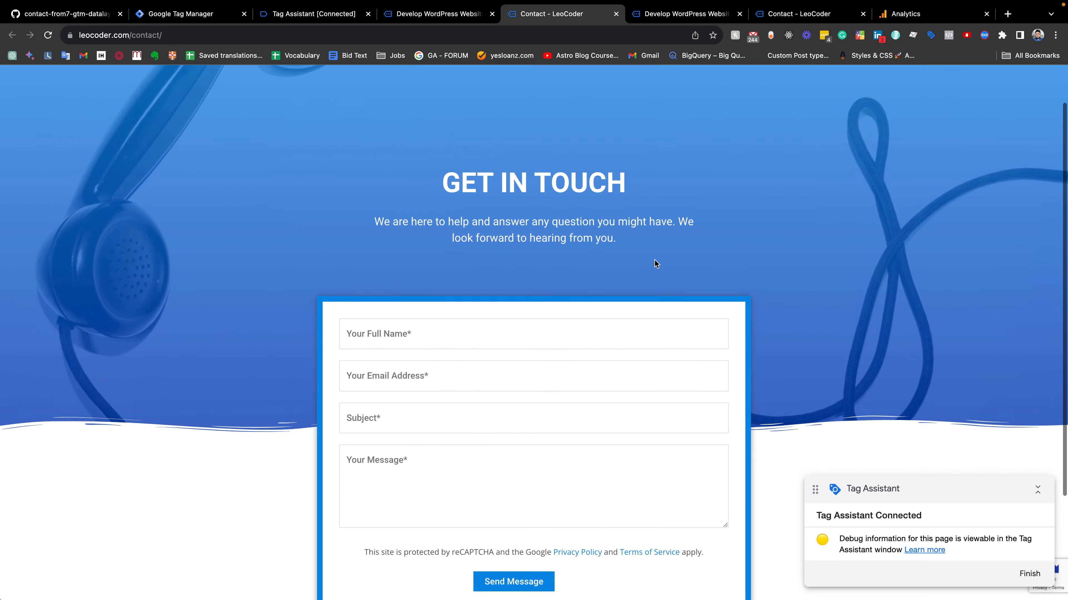
{"action": "left_click", "coordinate": [439, 279]}
{"action": "left_click", "coordinate": [452, 302]}
{"action": "left_click", "coordinate": [453, 313]}
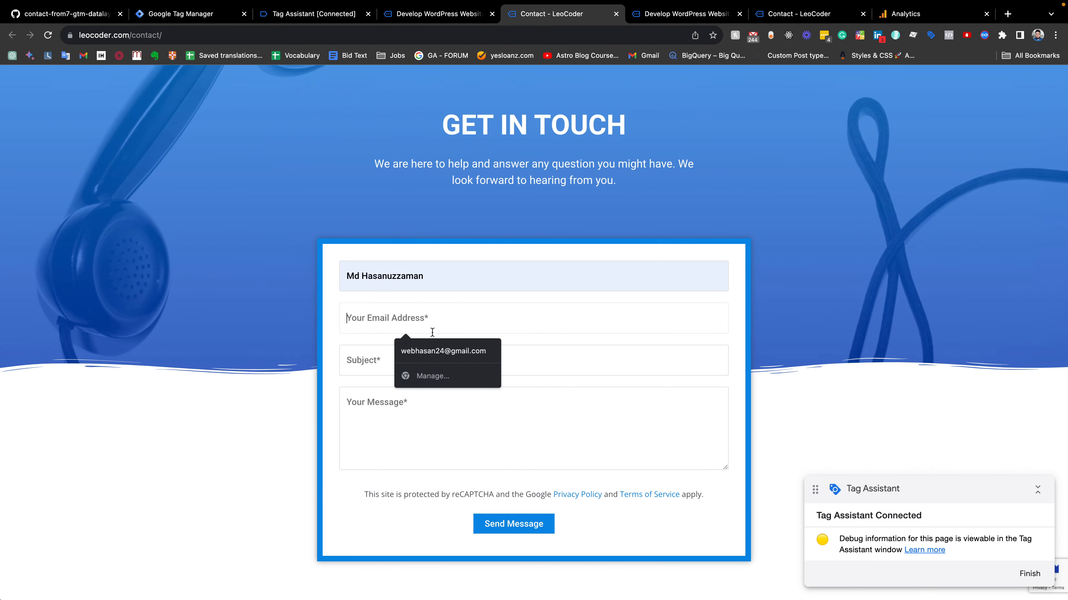
{"action": "left_click", "coordinate": [438, 345]}
Set the subject to "We need some help of marketing" and the message to "sdfasdfasfd", and send the contact form
{"action": "left_click", "coordinate": [438, 346]}
{"action": "left_click", "coordinate": [425, 390]}
{"action": "left_click", "coordinate": [428, 393]}
{"action": "type", "text": "s"}
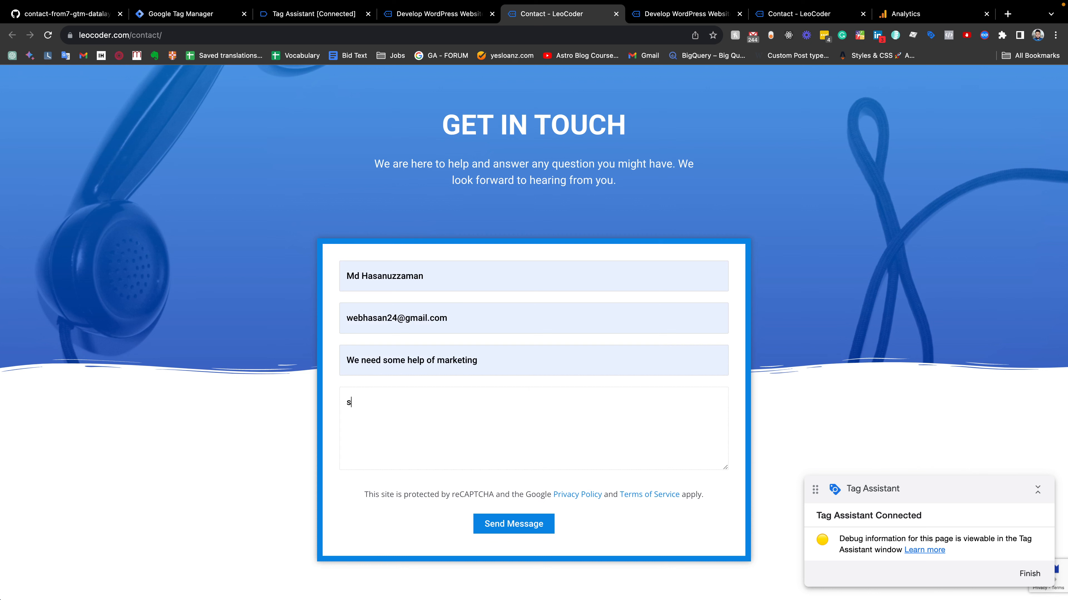
{"action": "type", "text": "dfasdfasfd"}
{"action": "left_click", "coordinate": [513, 524]}
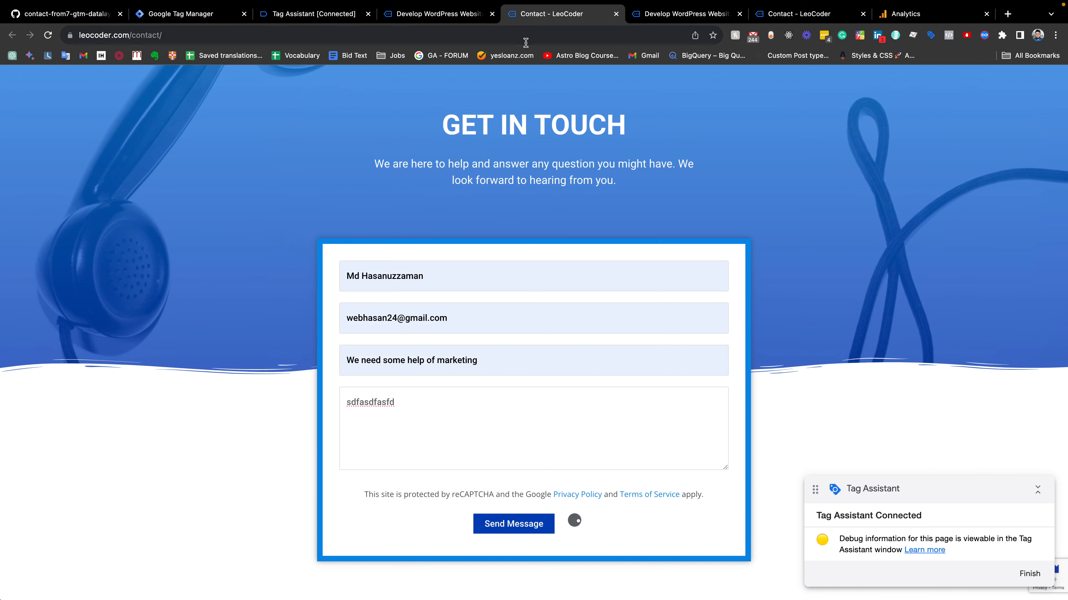
In Tag Assistant, check which tags fired on the Contact page's cf7_submit event
{"action": "left_click", "coordinate": [308, 16]}
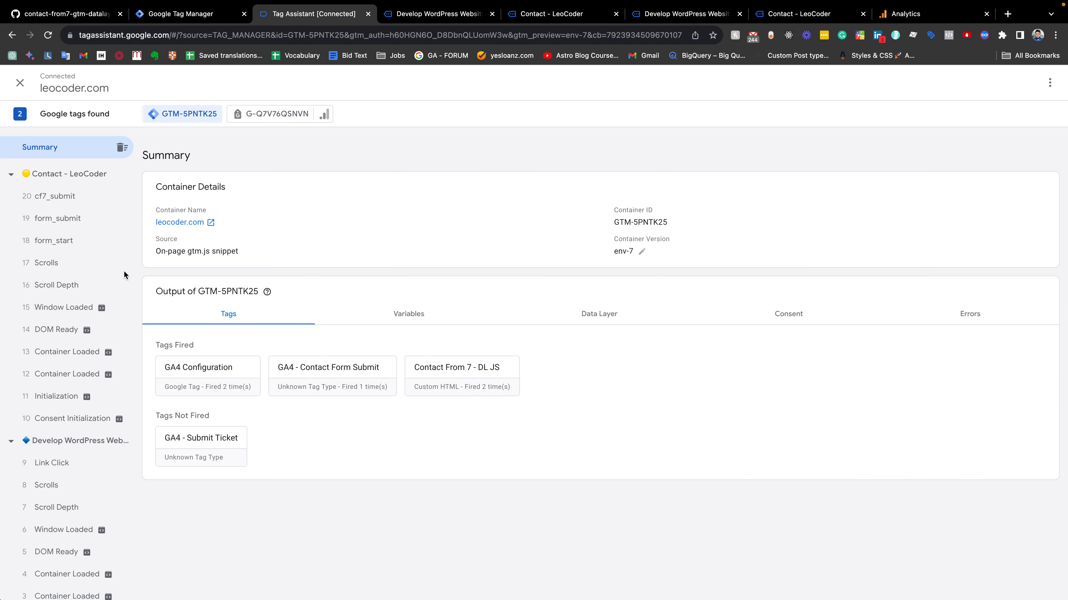
{"action": "left_click", "coordinate": [55, 196]}
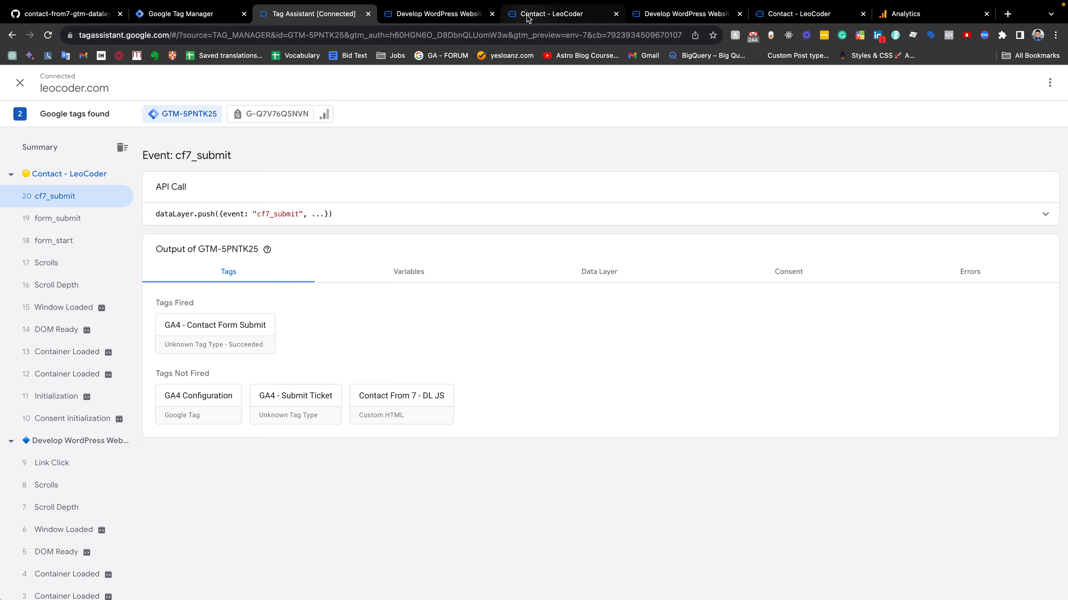
Return to the website's Contact tab and open the Submit Ticket page
{"action": "left_click", "coordinate": [551, 14]}
{"action": "scroll", "coordinate": [538, 157], "scroll_direction": "down", "scroll_amount": 1}
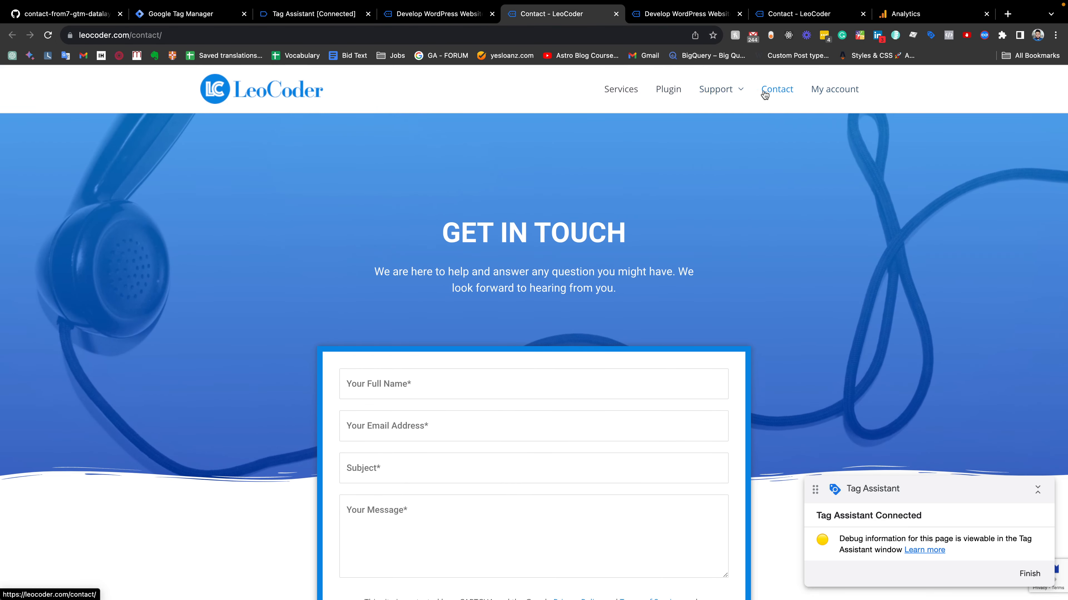
{"action": "mouse_move", "coordinate": [716, 89]}
{"action": "left_click", "coordinate": [723, 155]}
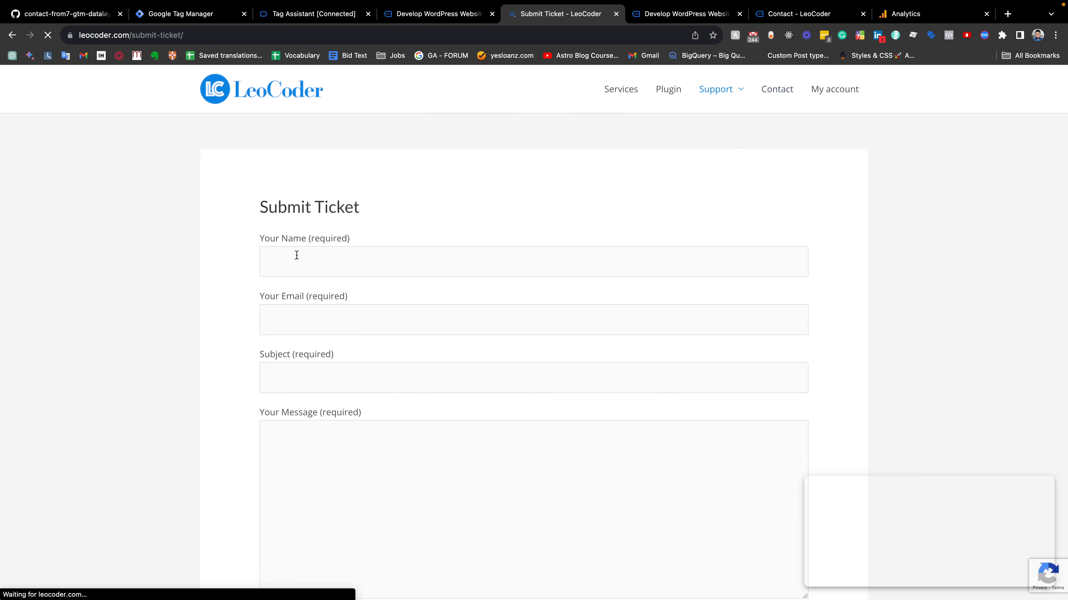
Fill in the full name and email address in the Submit Ticket form with the saved entries
{"action": "left_click", "coordinate": [304, 263]}
{"action": "left_click", "coordinate": [348, 297]}
{"action": "left_click", "coordinate": [330, 320]}
{"action": "left_click", "coordinate": [363, 360]}
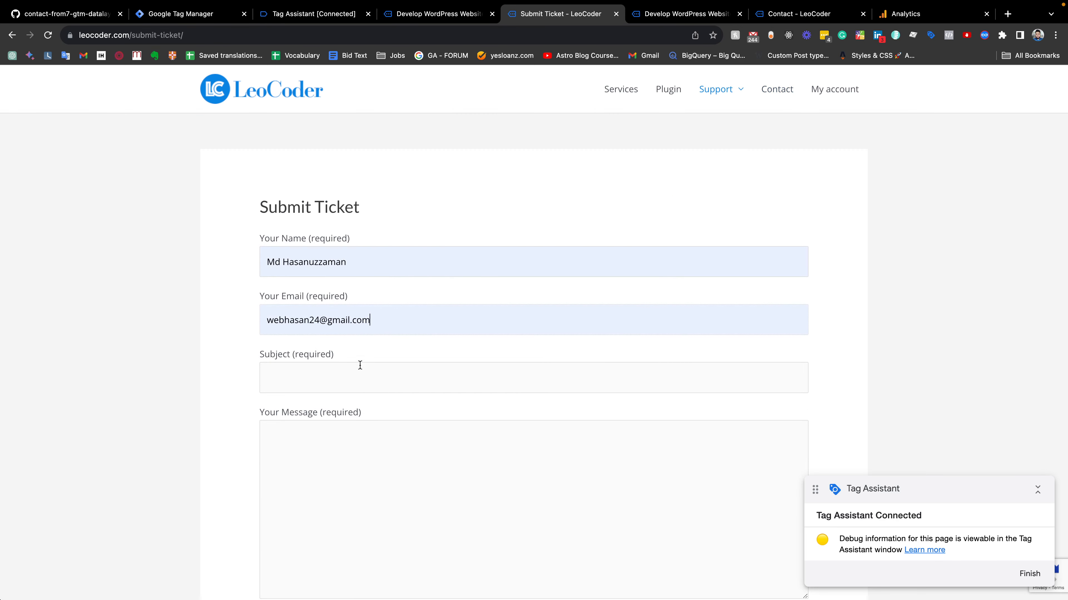
Set the ticket's subject to "sdfasfas" and the message to "asdsadfadsf", and send the form
{"action": "left_click", "coordinate": [322, 365]}
{"action": "type", "text": "sdfasfas"}
{"action": "left_click", "coordinate": [341, 494]}
{"action": "type", "text": "asdsadfadsf"}
{"action": "scroll", "coordinate": [341, 493], "scroll_direction": "down", "scroll_amount": 1}
{"action": "scroll", "coordinate": [428, 473], "scroll_direction": "down", "scroll_amount": 4}
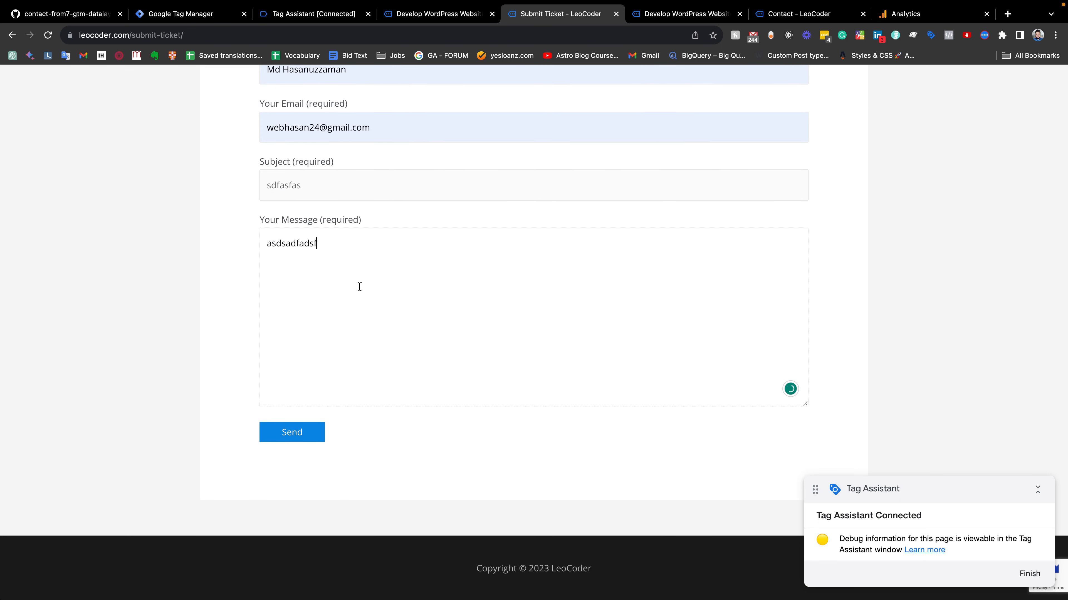
{"action": "left_click", "coordinate": [289, 437]}
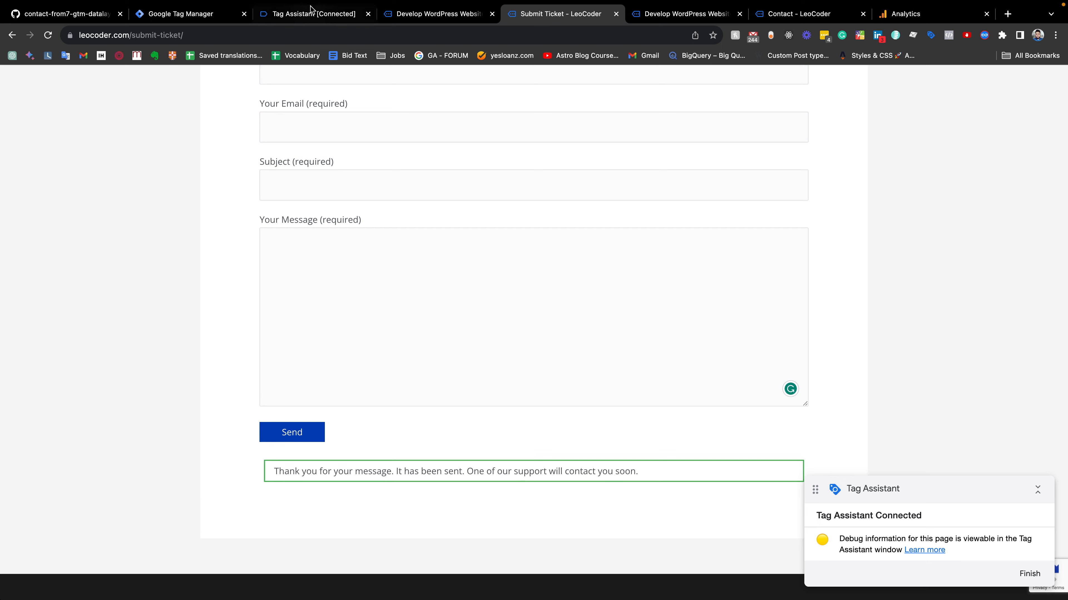
In Tag Assistant, check which tags fired on the Submit Ticket page's cf7_submit event
{"action": "left_click", "coordinate": [314, 12]}
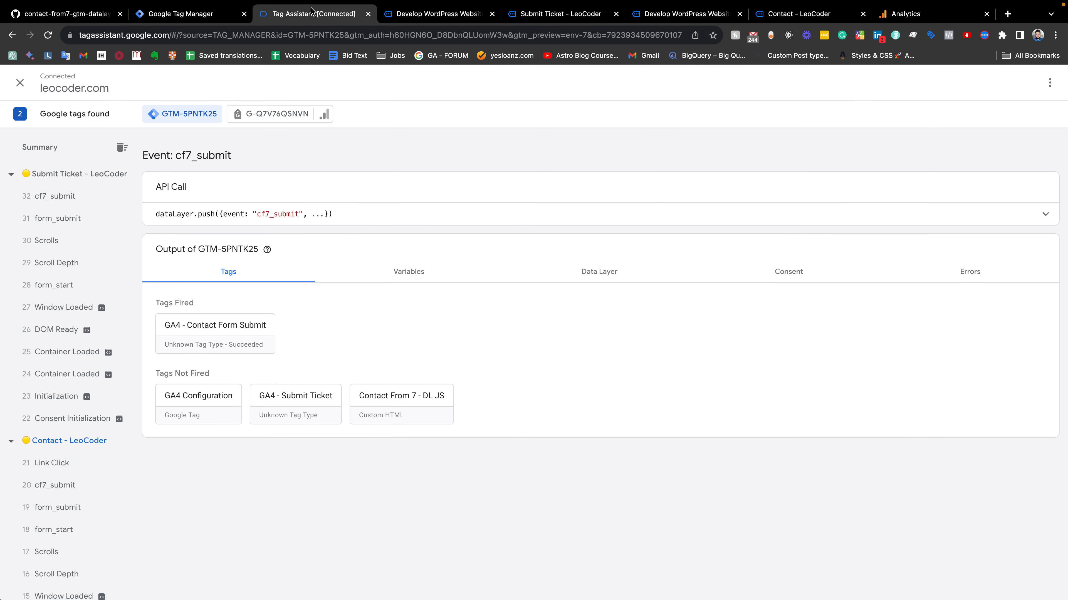
{"action": "left_click", "coordinate": [46, 198]}
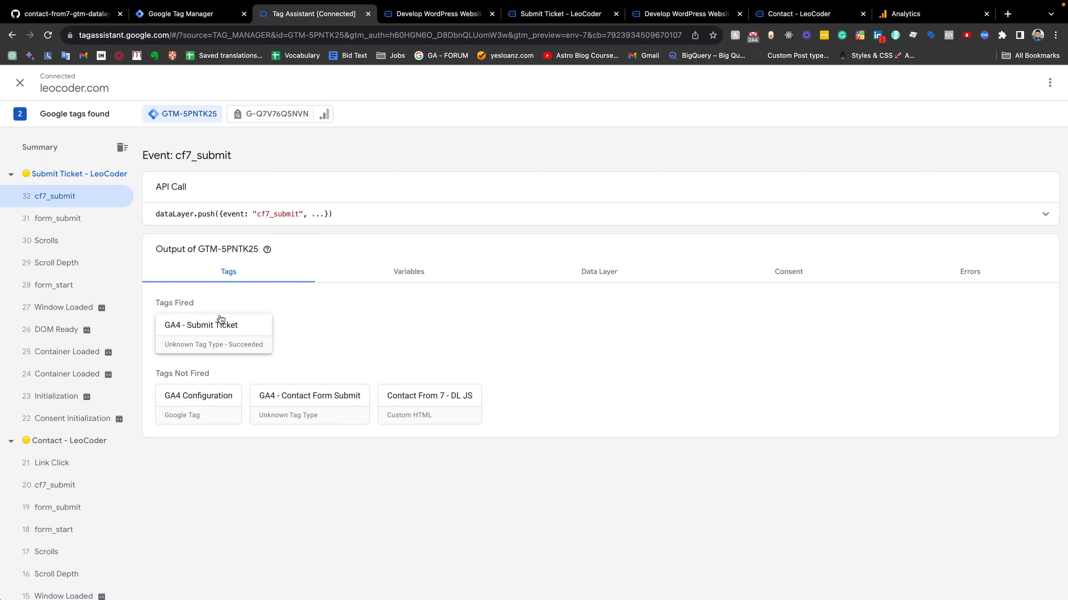
Switch to Google Analytics DebugView and look through the parameters of the latest contact_form_submit event
{"action": "left_click", "coordinate": [903, 13]}
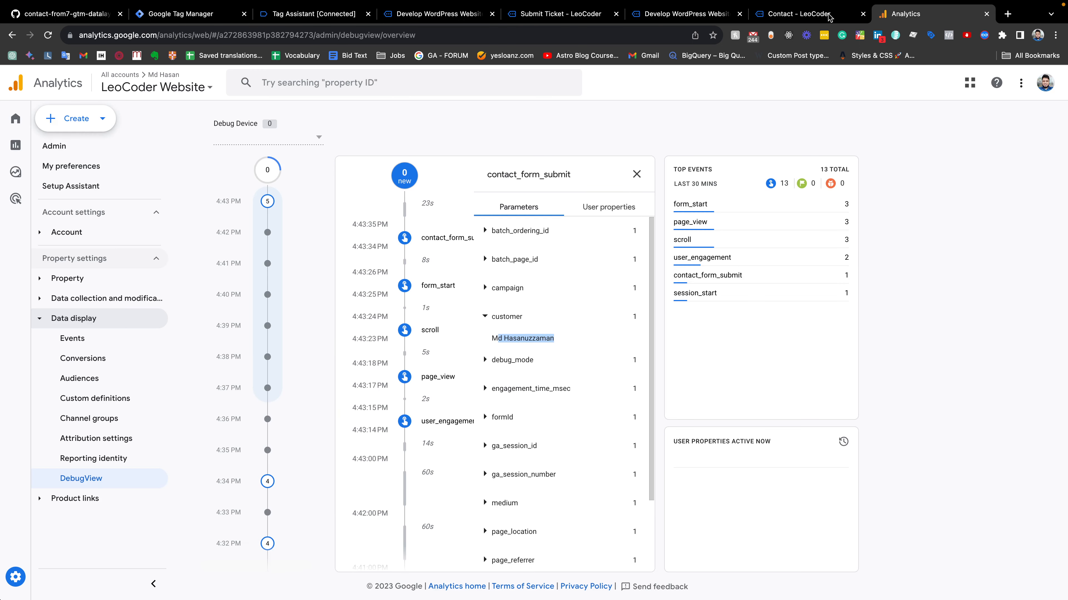
{"action": "left_click", "coordinate": [636, 174]}
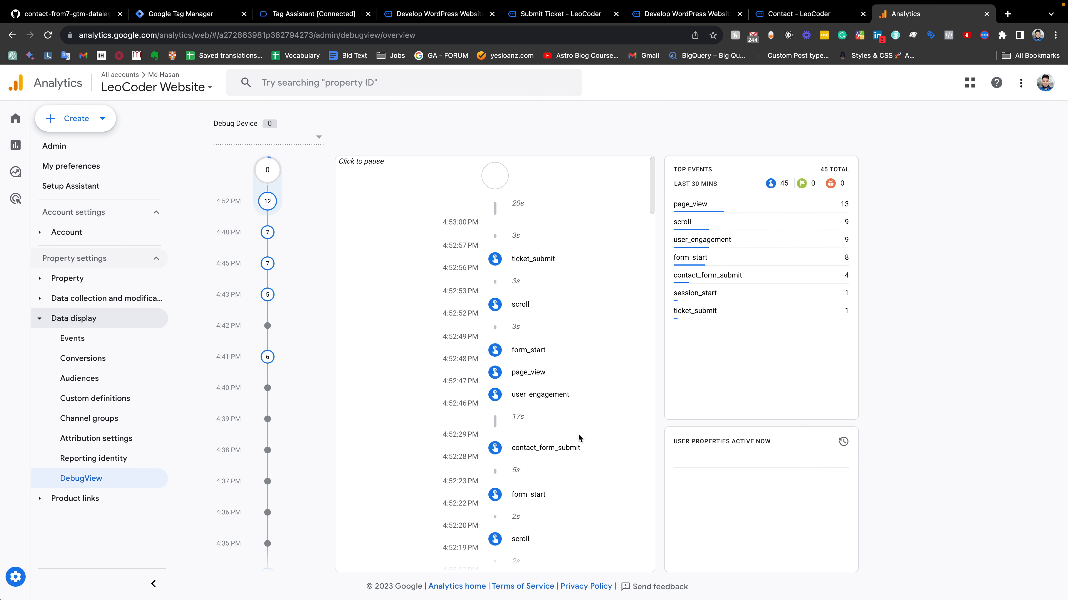
{"action": "left_click", "coordinate": [526, 454]}
{"action": "scroll", "coordinate": [496, 279], "scroll_direction": "down", "scroll_amount": 1}
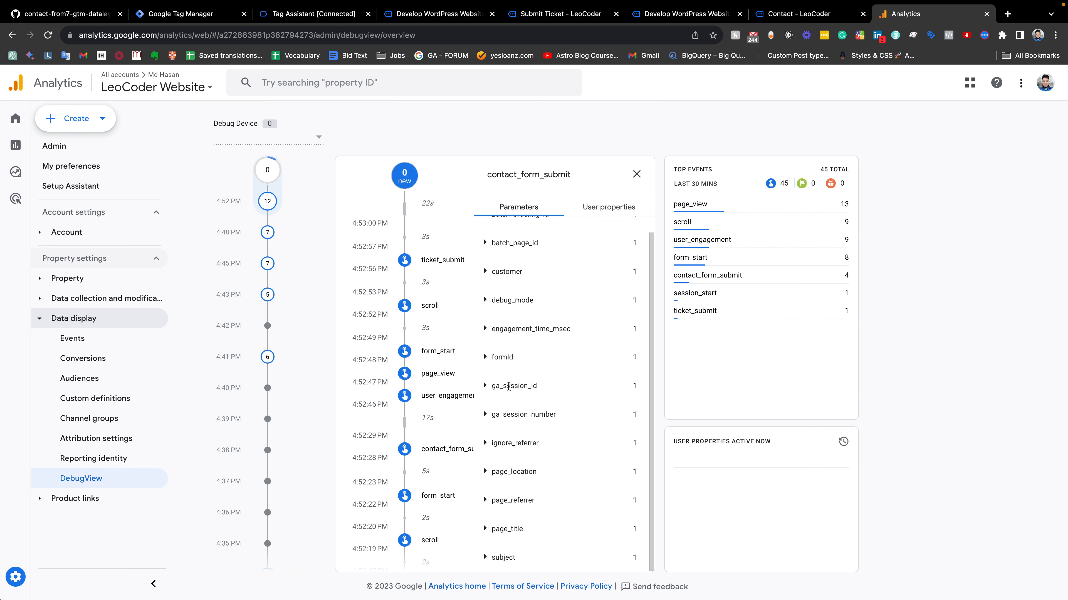
{"action": "left_click", "coordinate": [635, 173]}
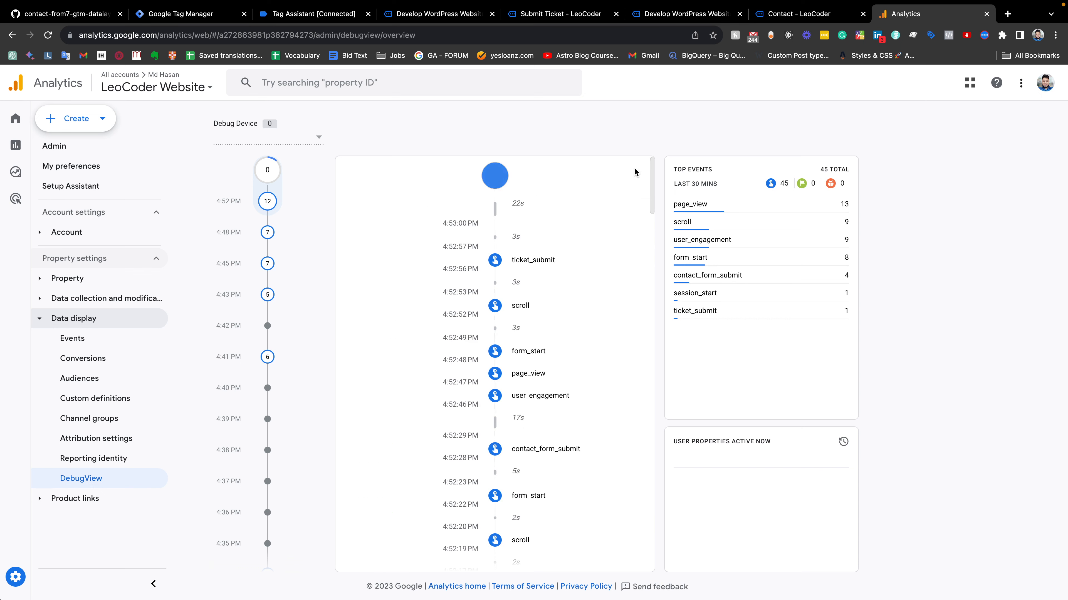
Inspect the formId and customer parameters of the ticket_submit event, and close its details
{"action": "left_click", "coordinate": [521, 268]}
{"action": "left_click", "coordinate": [511, 376]}
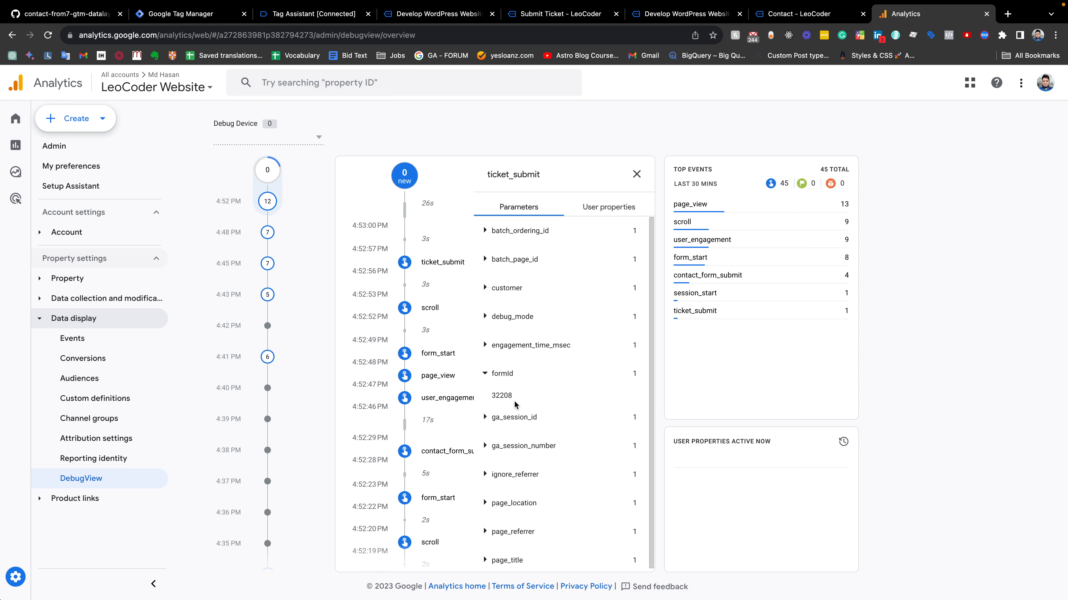
{"action": "left_click", "coordinate": [483, 289]}
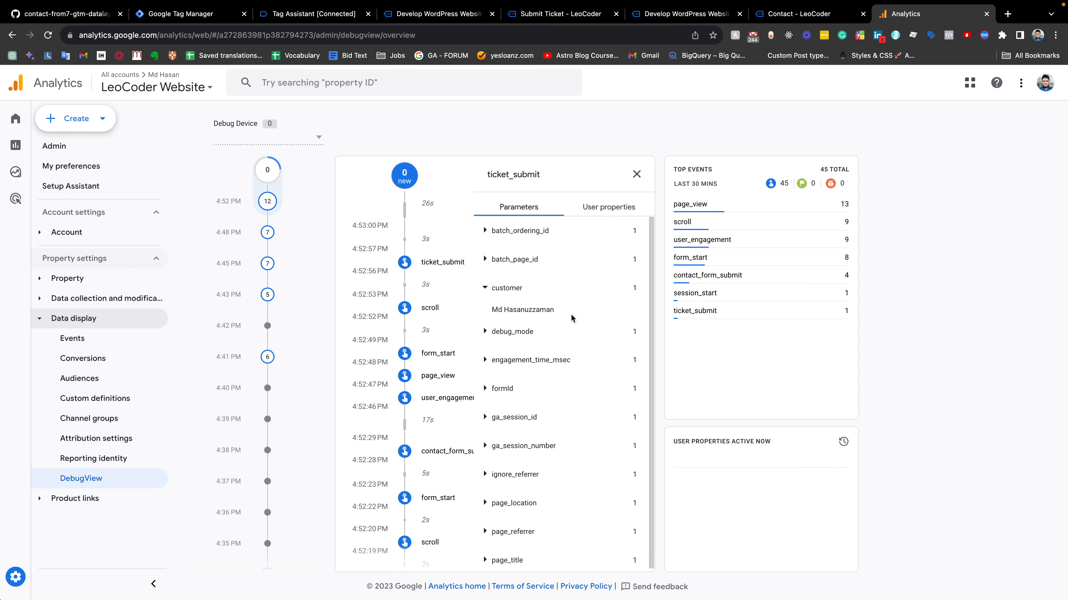
{"action": "left_click", "coordinate": [636, 174]}
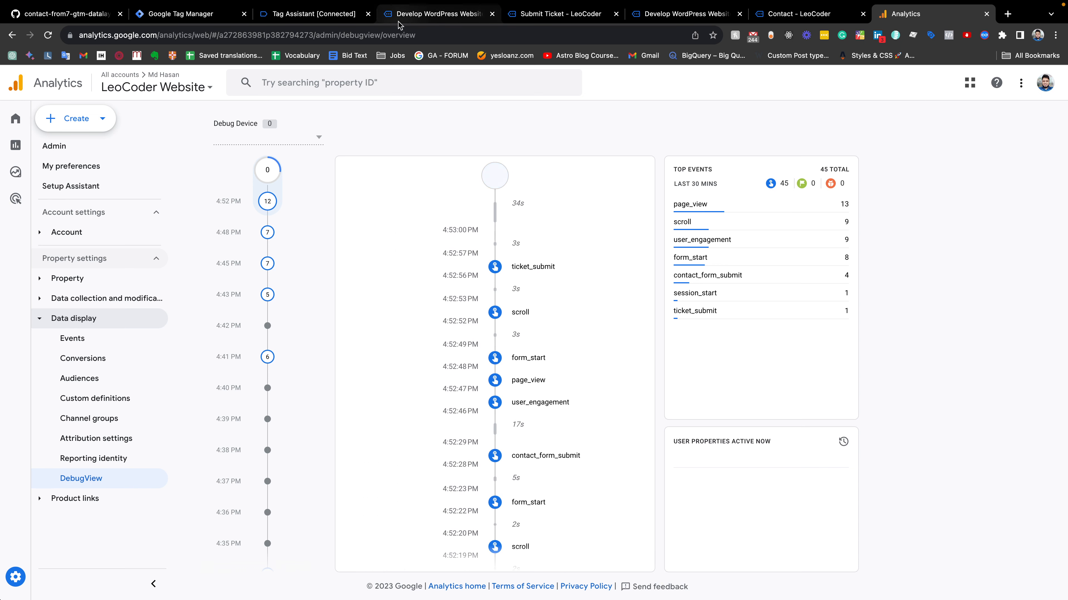
{"action": "left_click", "coordinate": [315, 14]}
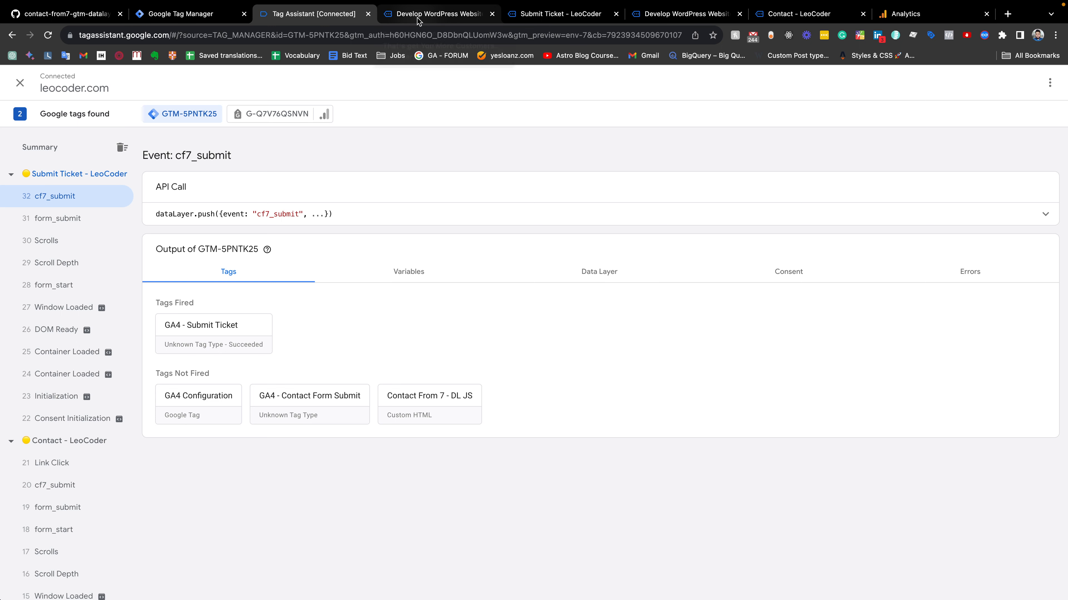
{"action": "left_click", "coordinate": [191, 17]}
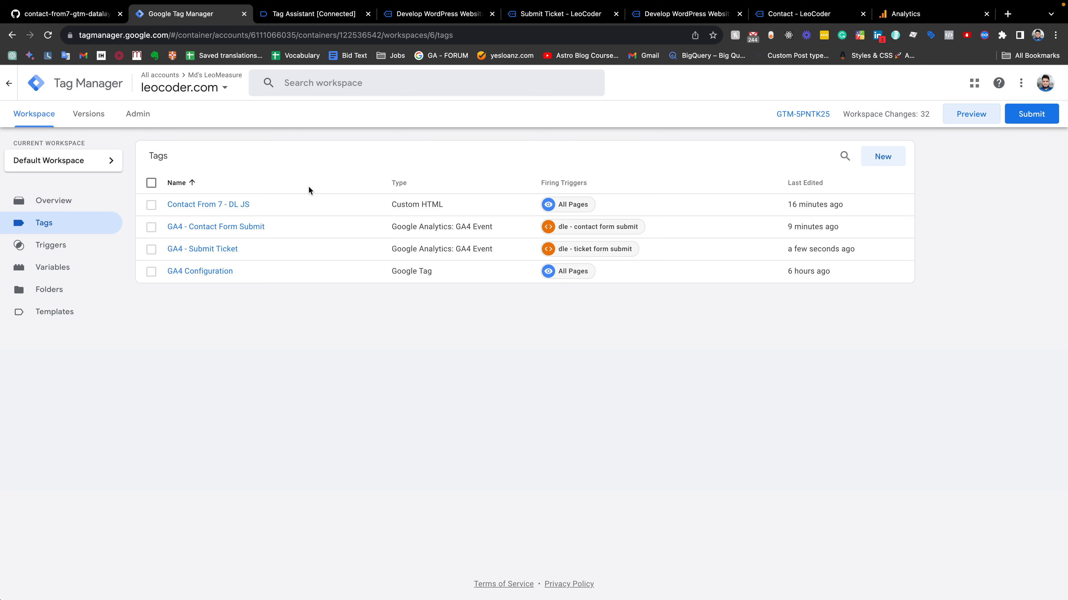
{"action": "left_click", "coordinate": [311, 13]}
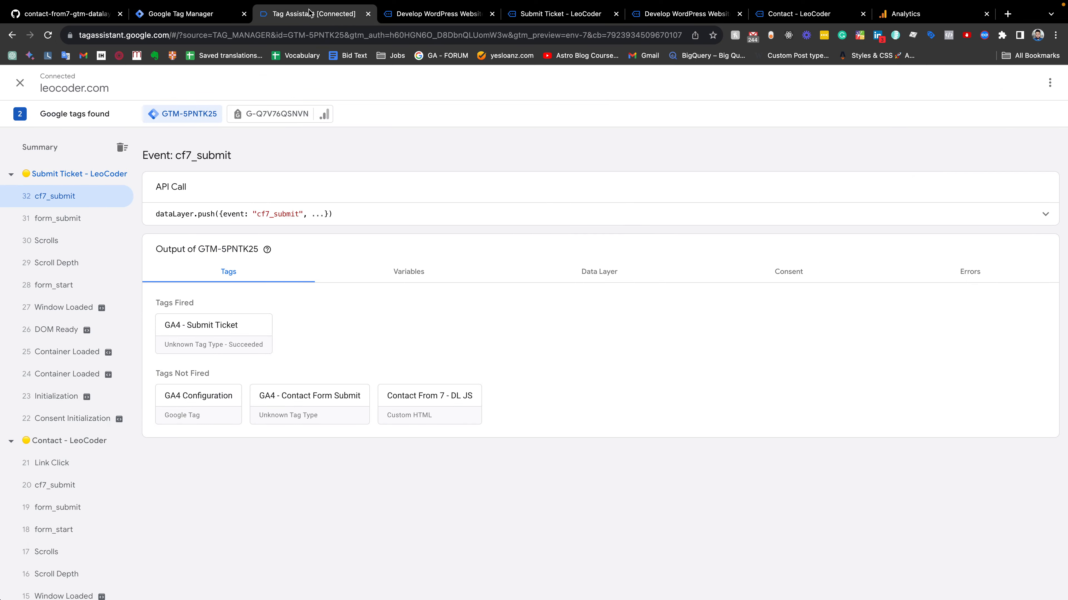
{"action": "left_click", "coordinate": [409, 16]}
{"action": "scroll", "coordinate": [375, 250], "scroll_direction": "down", "scroll_amount": 15}
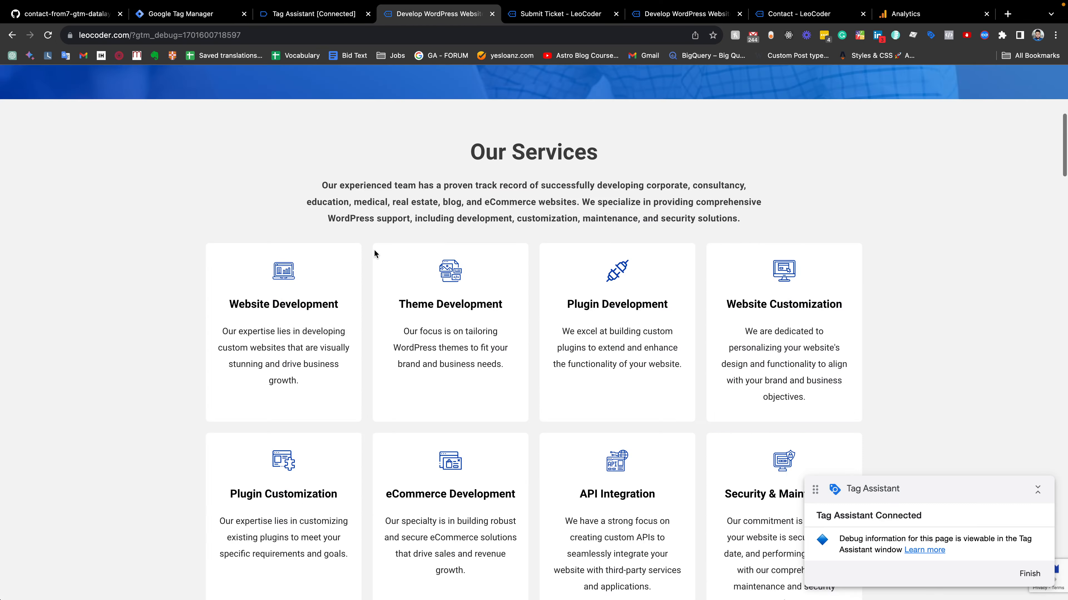
{"action": "scroll", "coordinate": [542, 97], "scroll_direction": "up", "scroll_amount": 10}
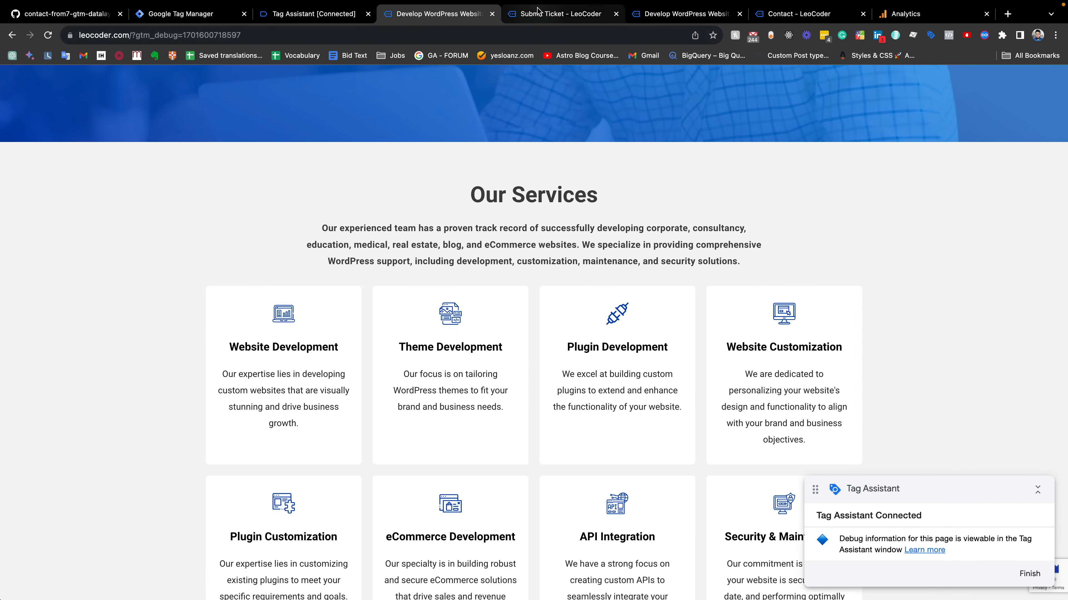
{"action": "left_click", "coordinate": [542, 14]}
{"action": "left_click", "coordinate": [424, 19]}
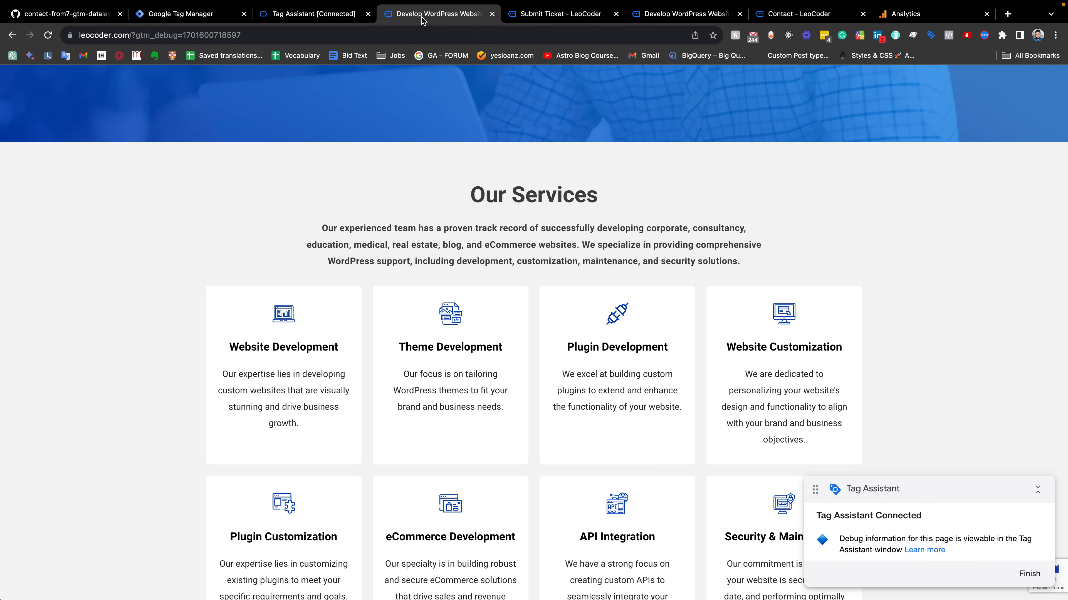
{"action": "left_click", "coordinate": [316, 14]}
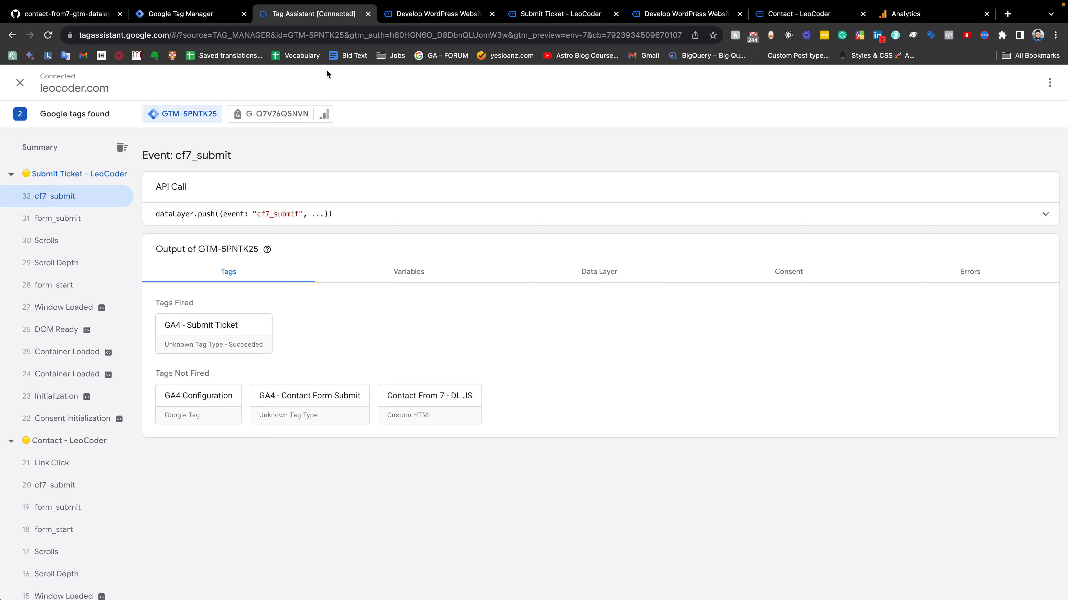
{"action": "mouse_move", "coordinate": [434, 4]}
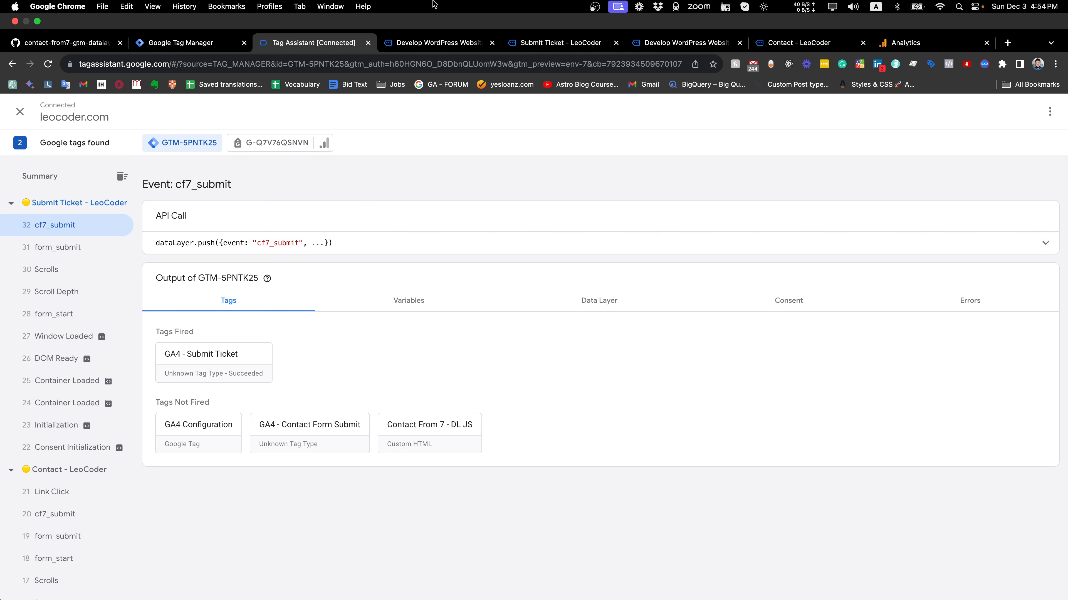